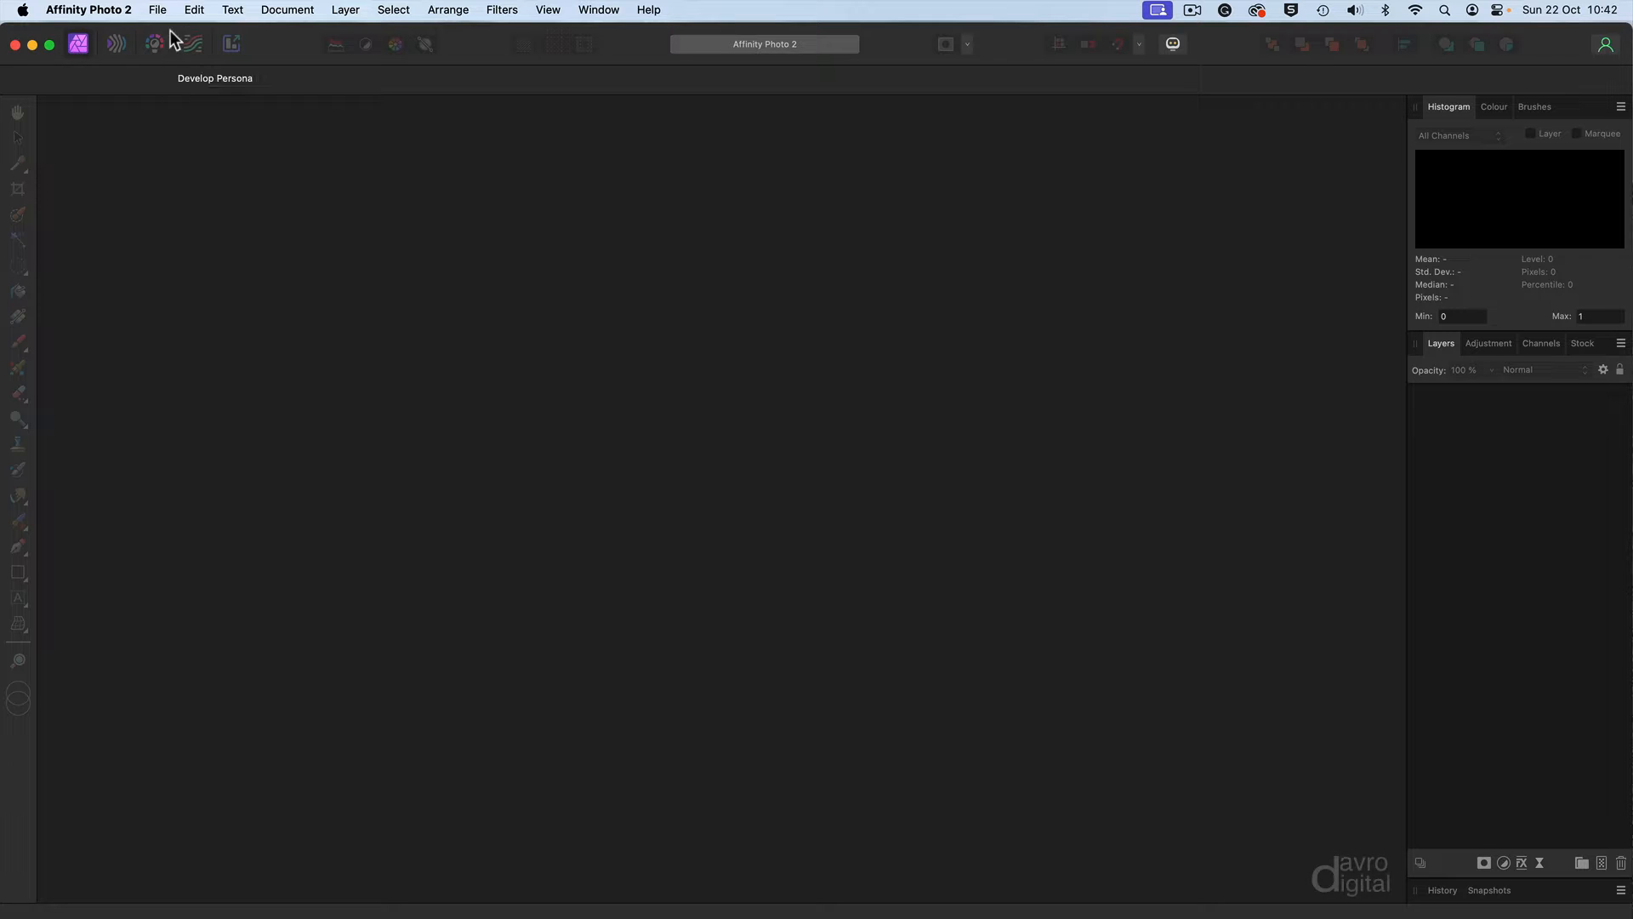
- Create a new document from the 8R photo preset, 10 × 8 in at 300 DPI with RGB/8 colour
{"action": "left_click", "coordinate": [157, 10]}
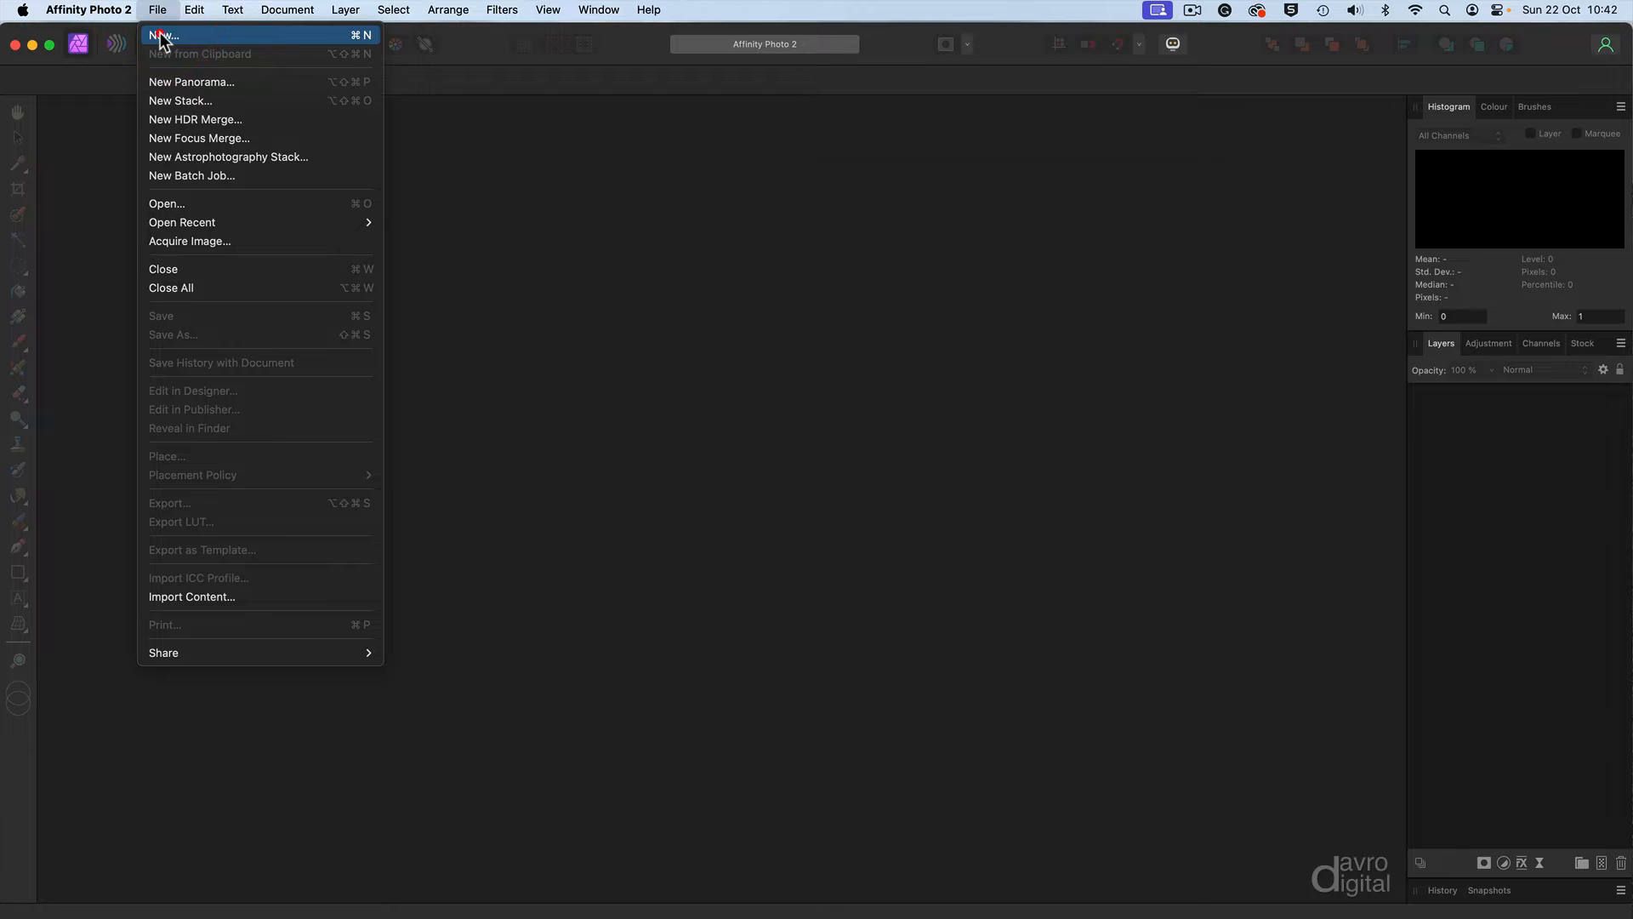
{"action": "left_click", "coordinate": [162, 38]}
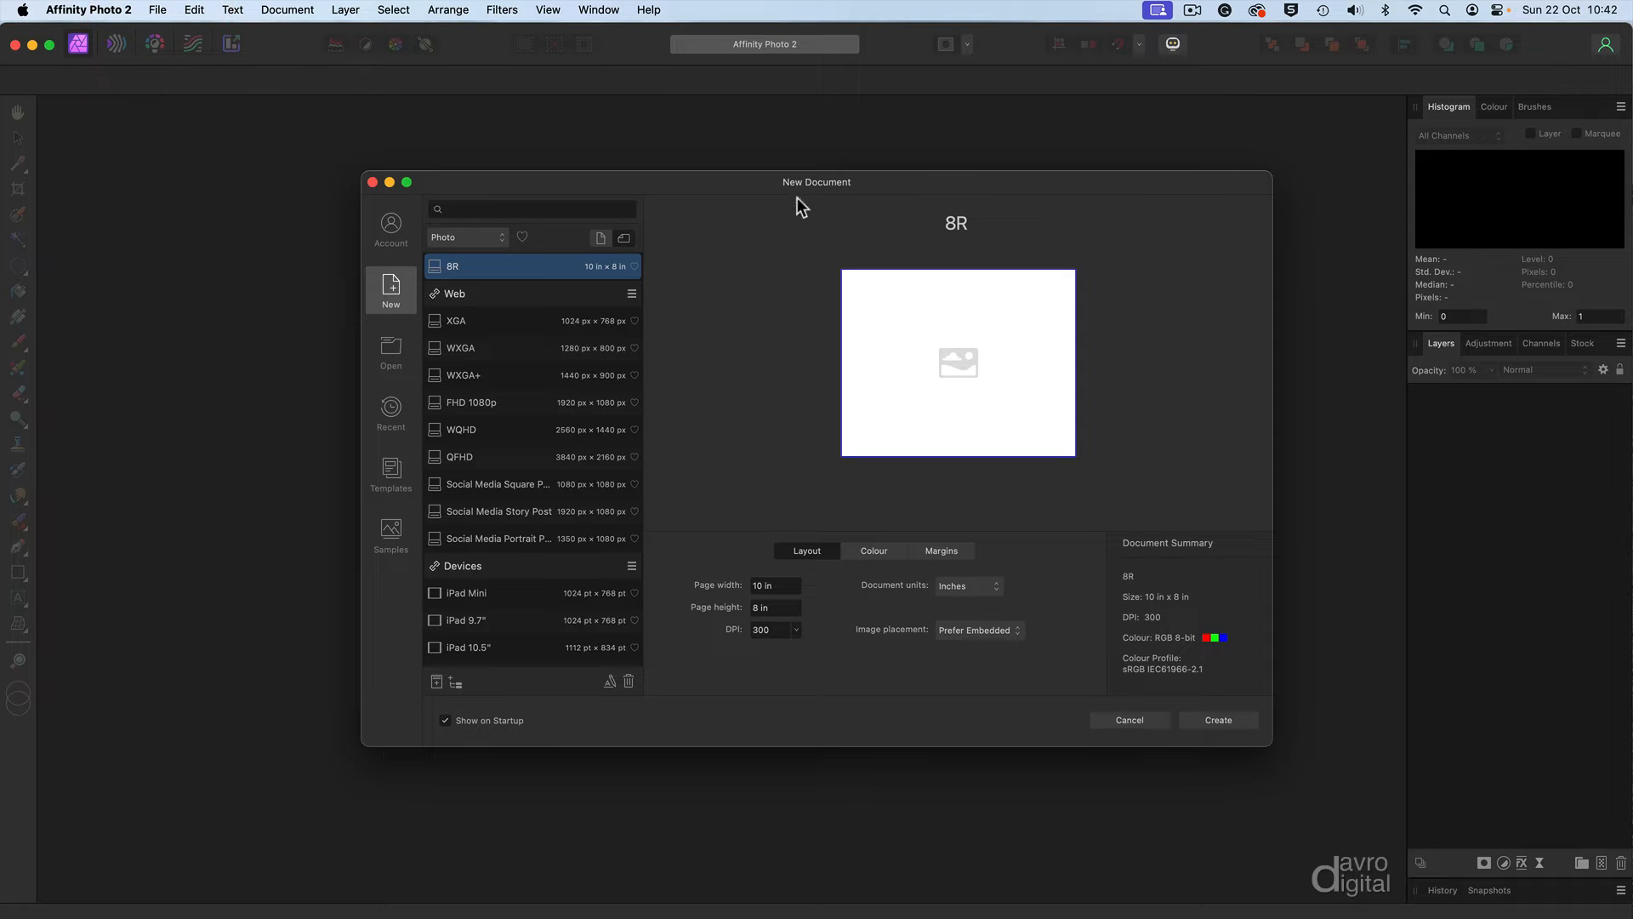
{"action": "left_click", "coordinate": [465, 237]}
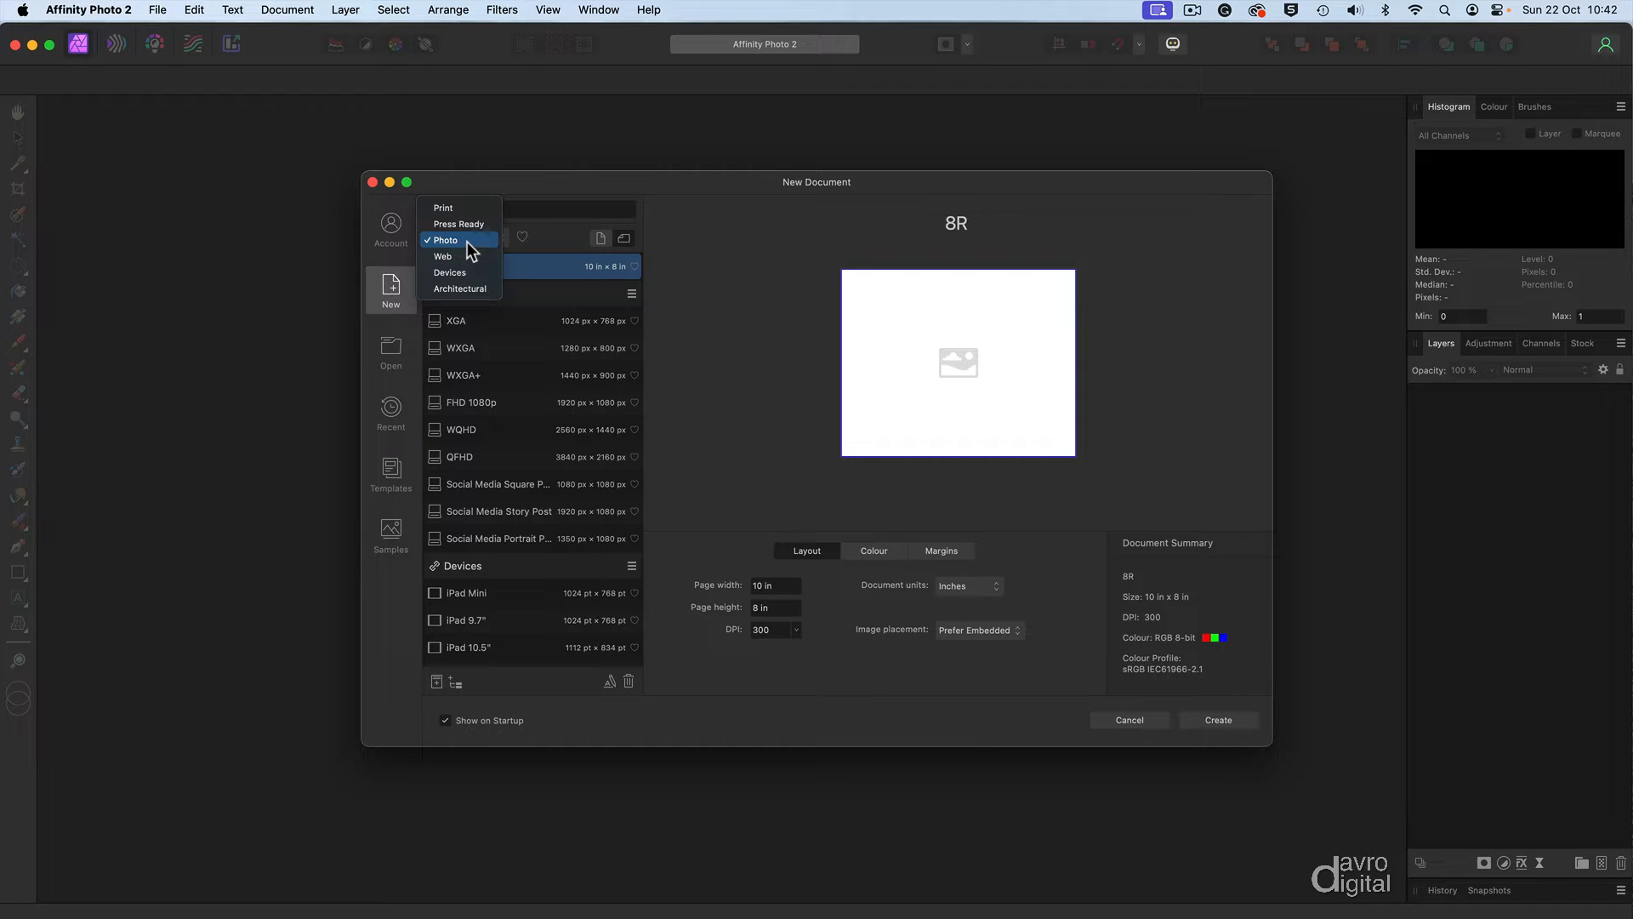
{"action": "left_click", "coordinate": [467, 241]}
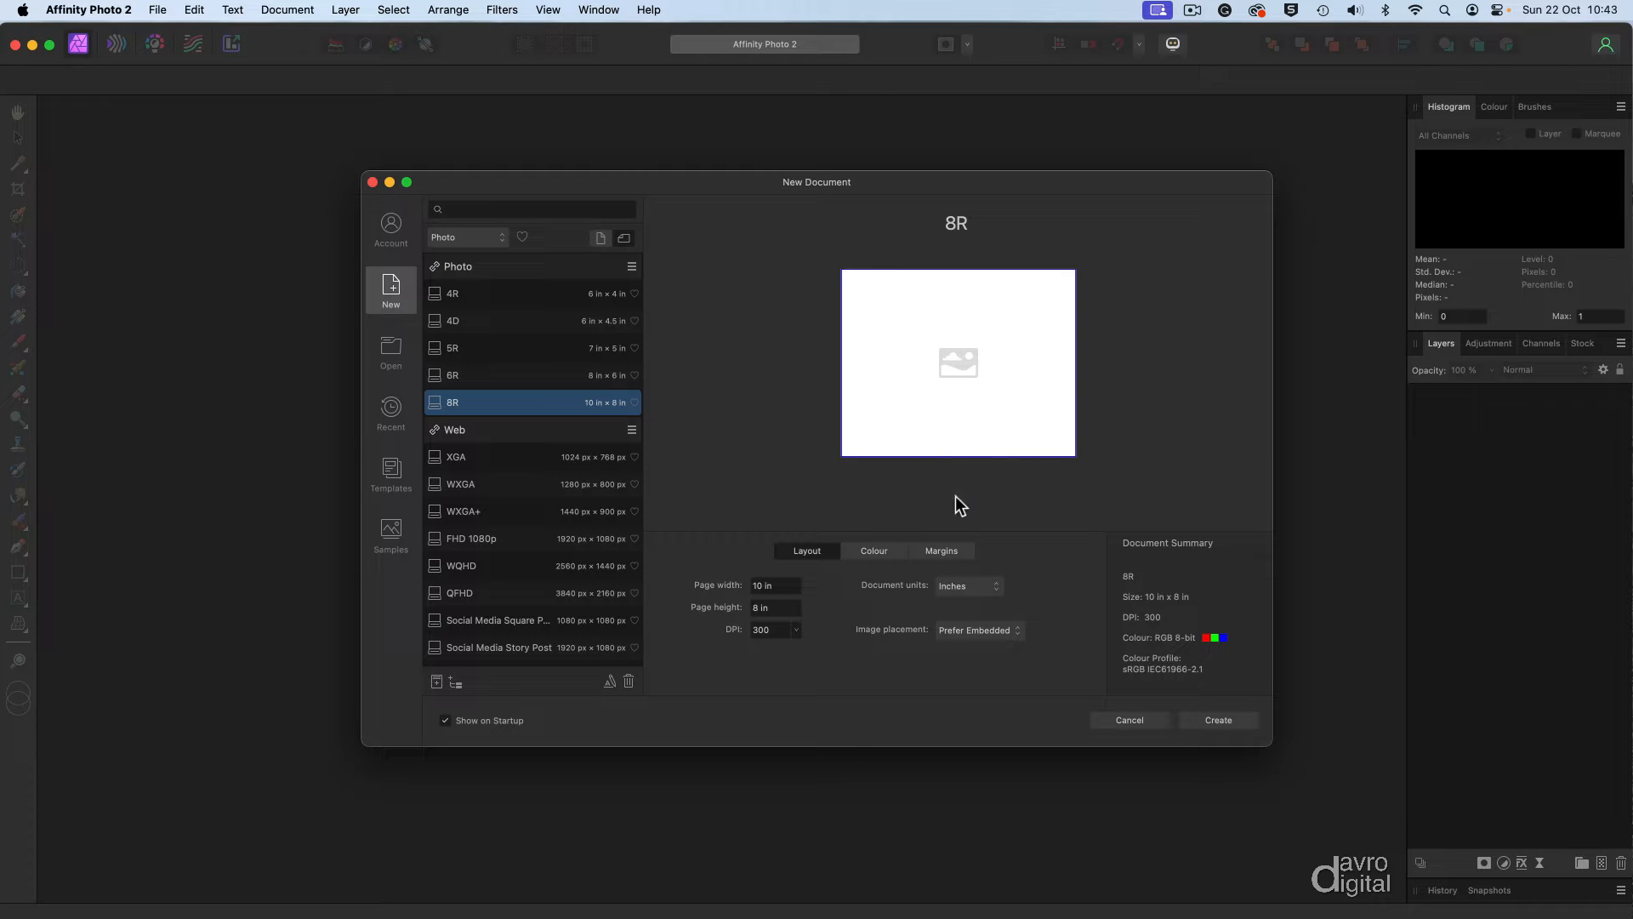
{"action": "left_click", "coordinate": [885, 548]}
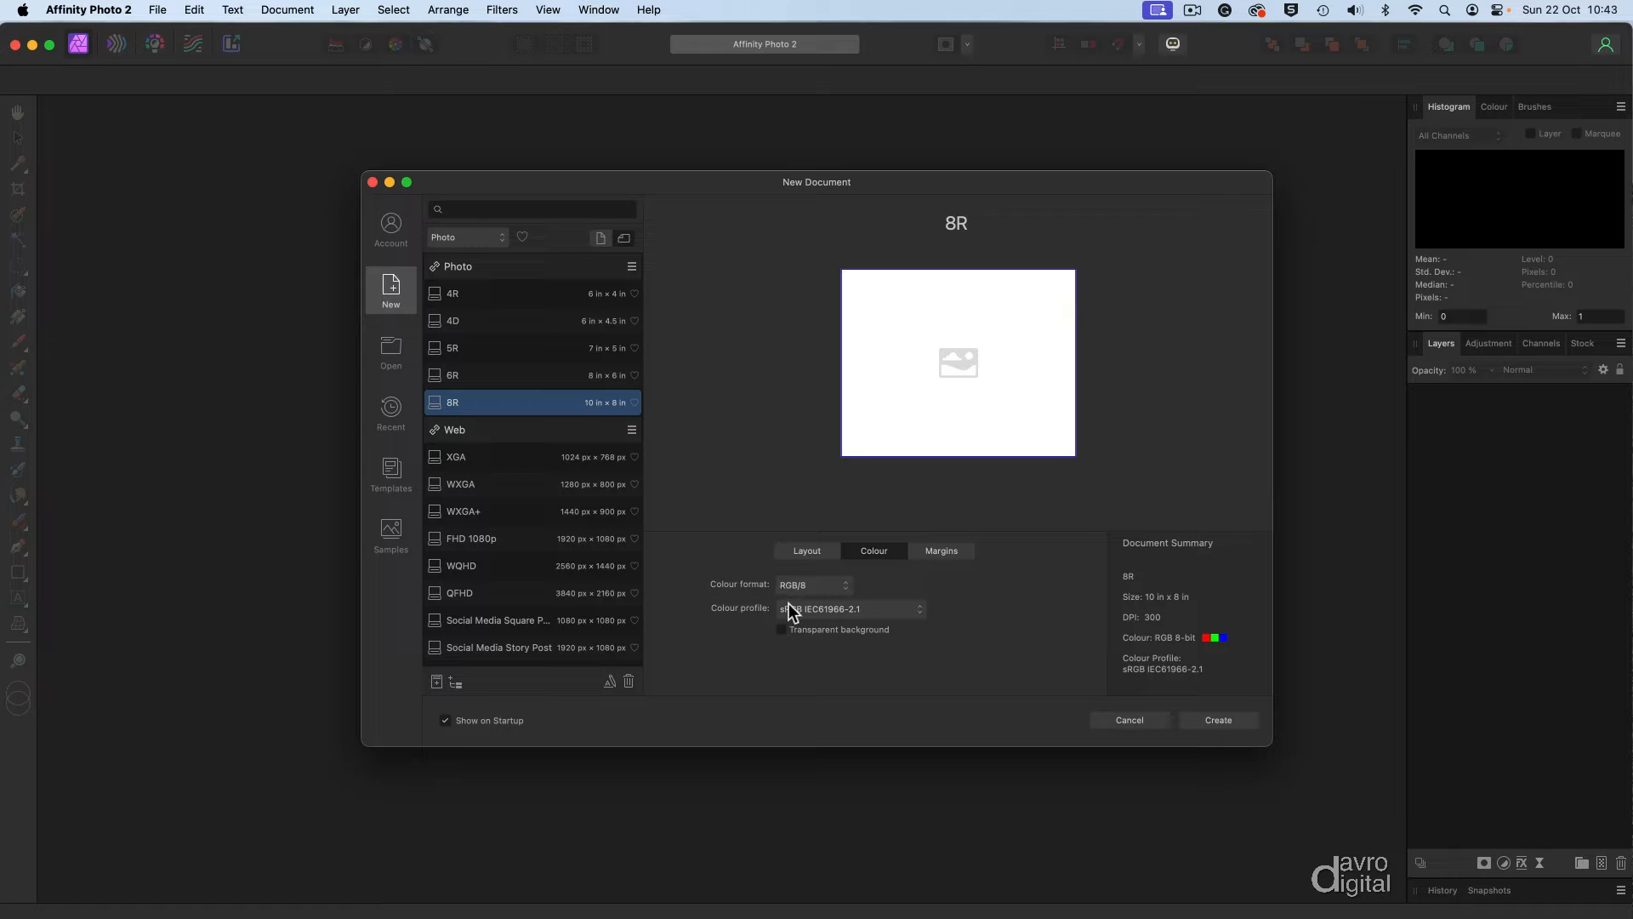
{"action": "left_click", "coordinate": [1221, 725]}
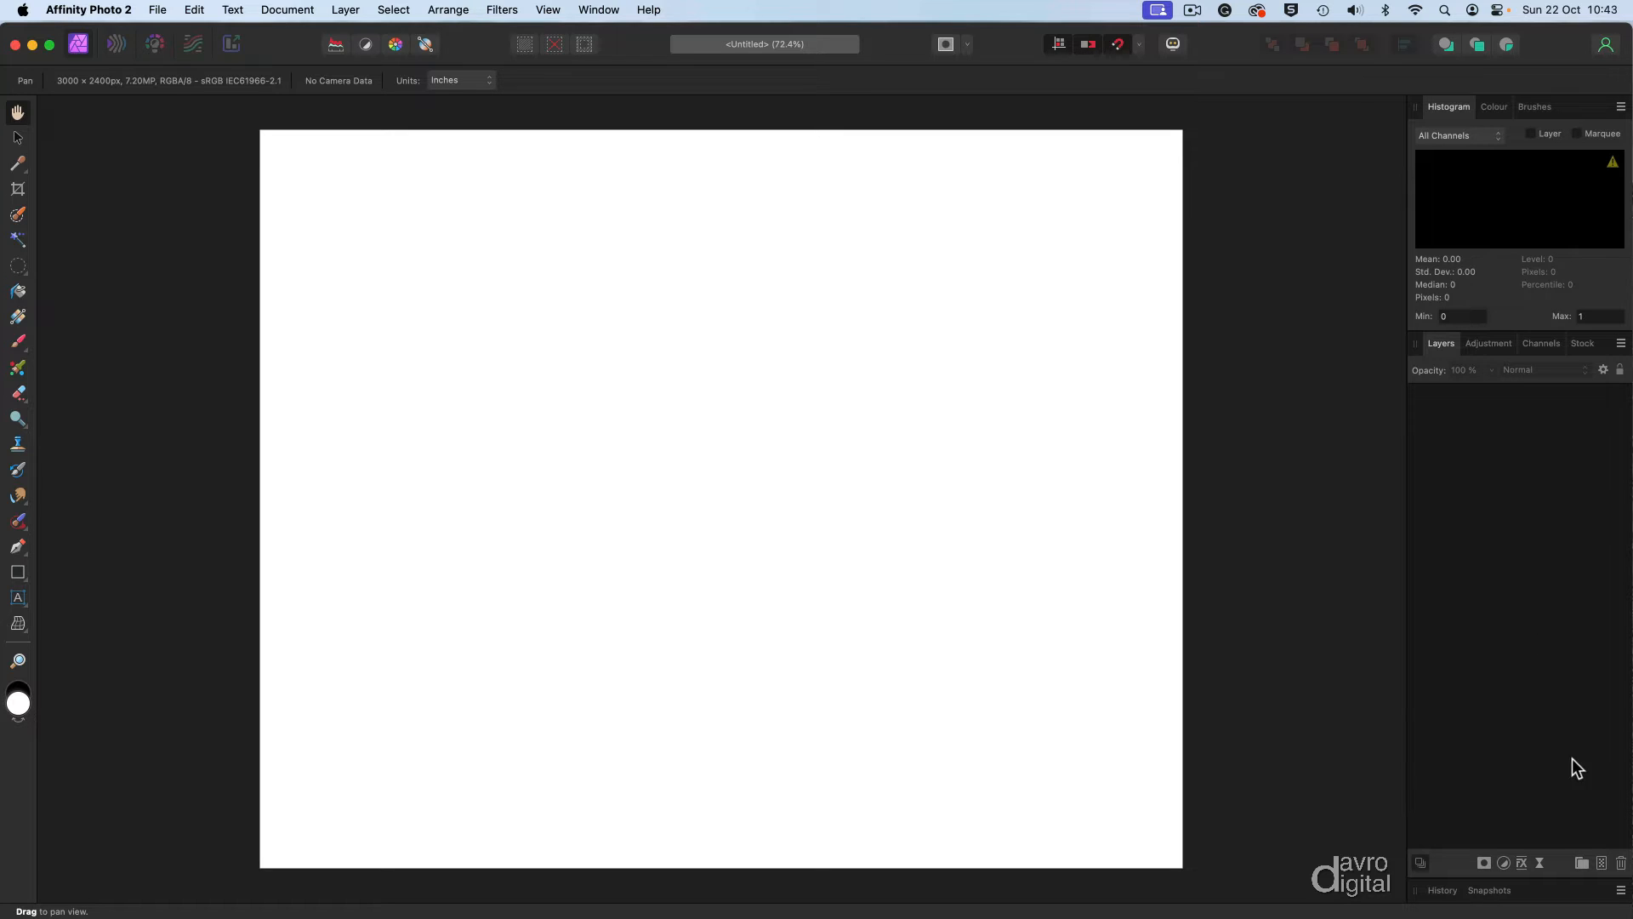
- Add a pixel layer and flood fill it with dark blue 0C0755
{"action": "left_click", "coordinate": [1602, 865]}
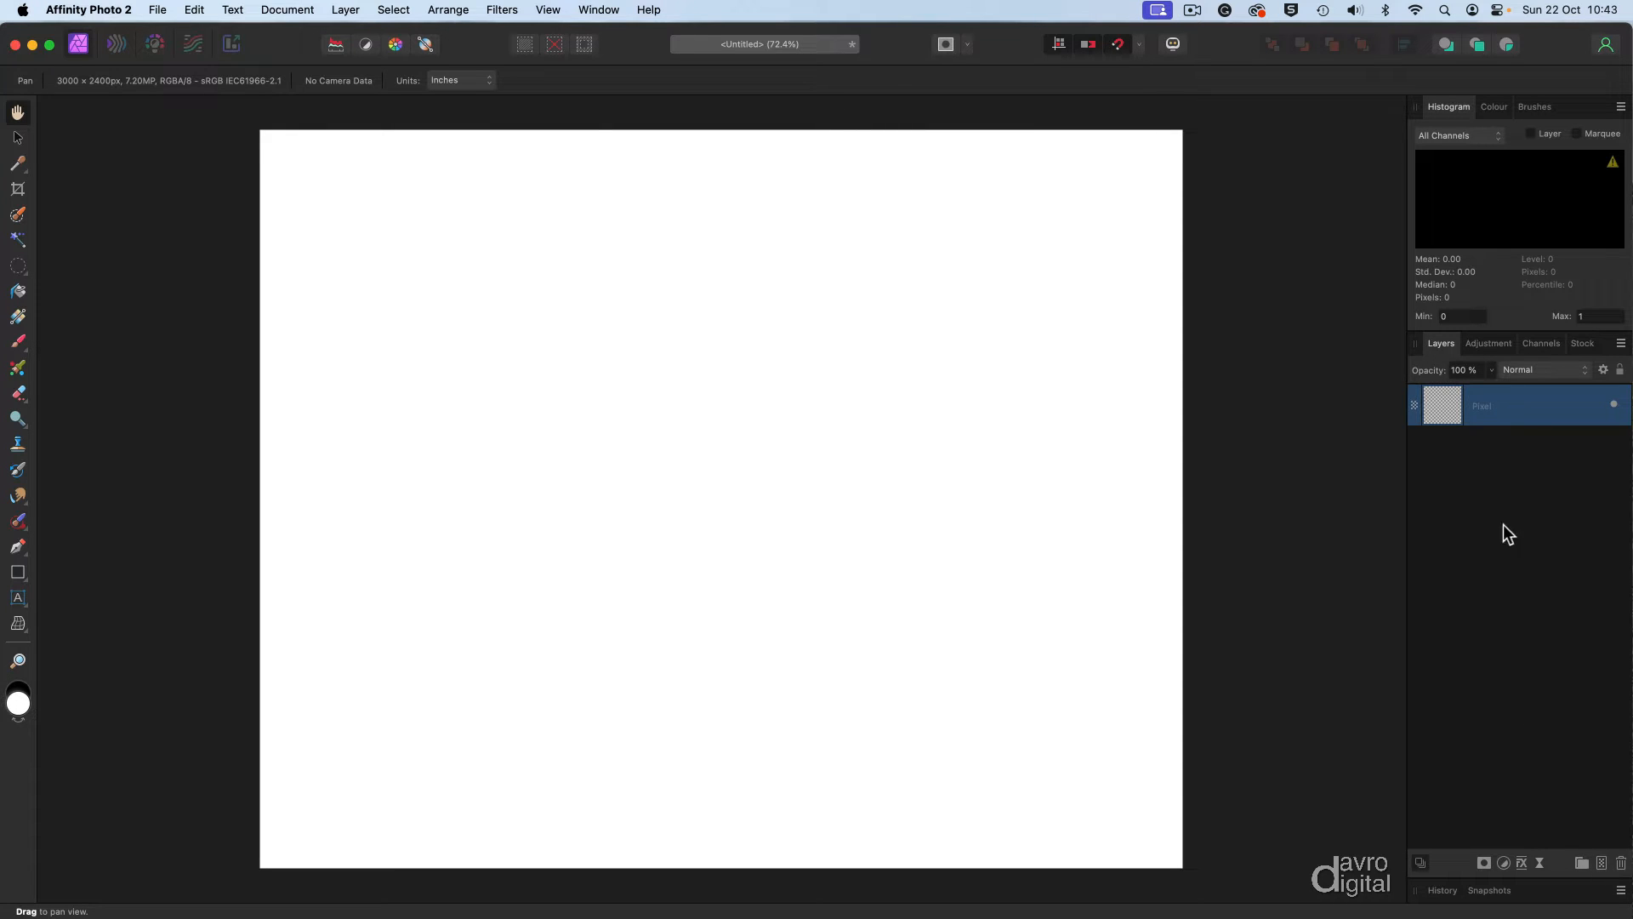
{"action": "left_click", "coordinate": [1499, 112]}
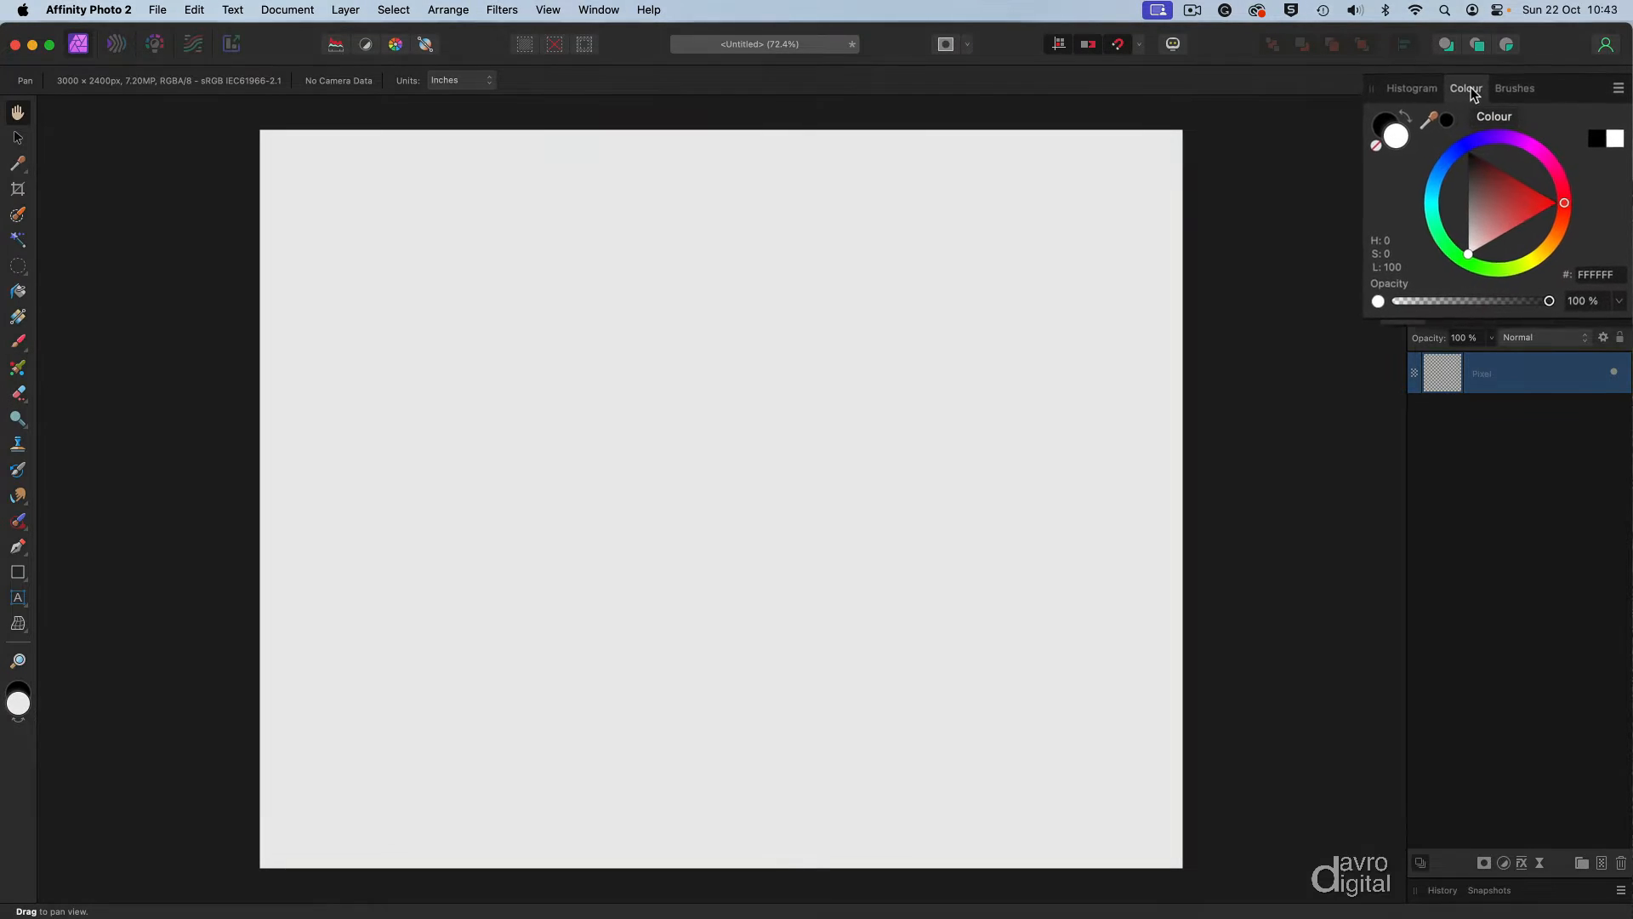
{"action": "left_click", "coordinate": [1436, 134]}
{"action": "left_click_drag", "start_coordinate": [1441, 168], "coordinate": [1437, 223]}
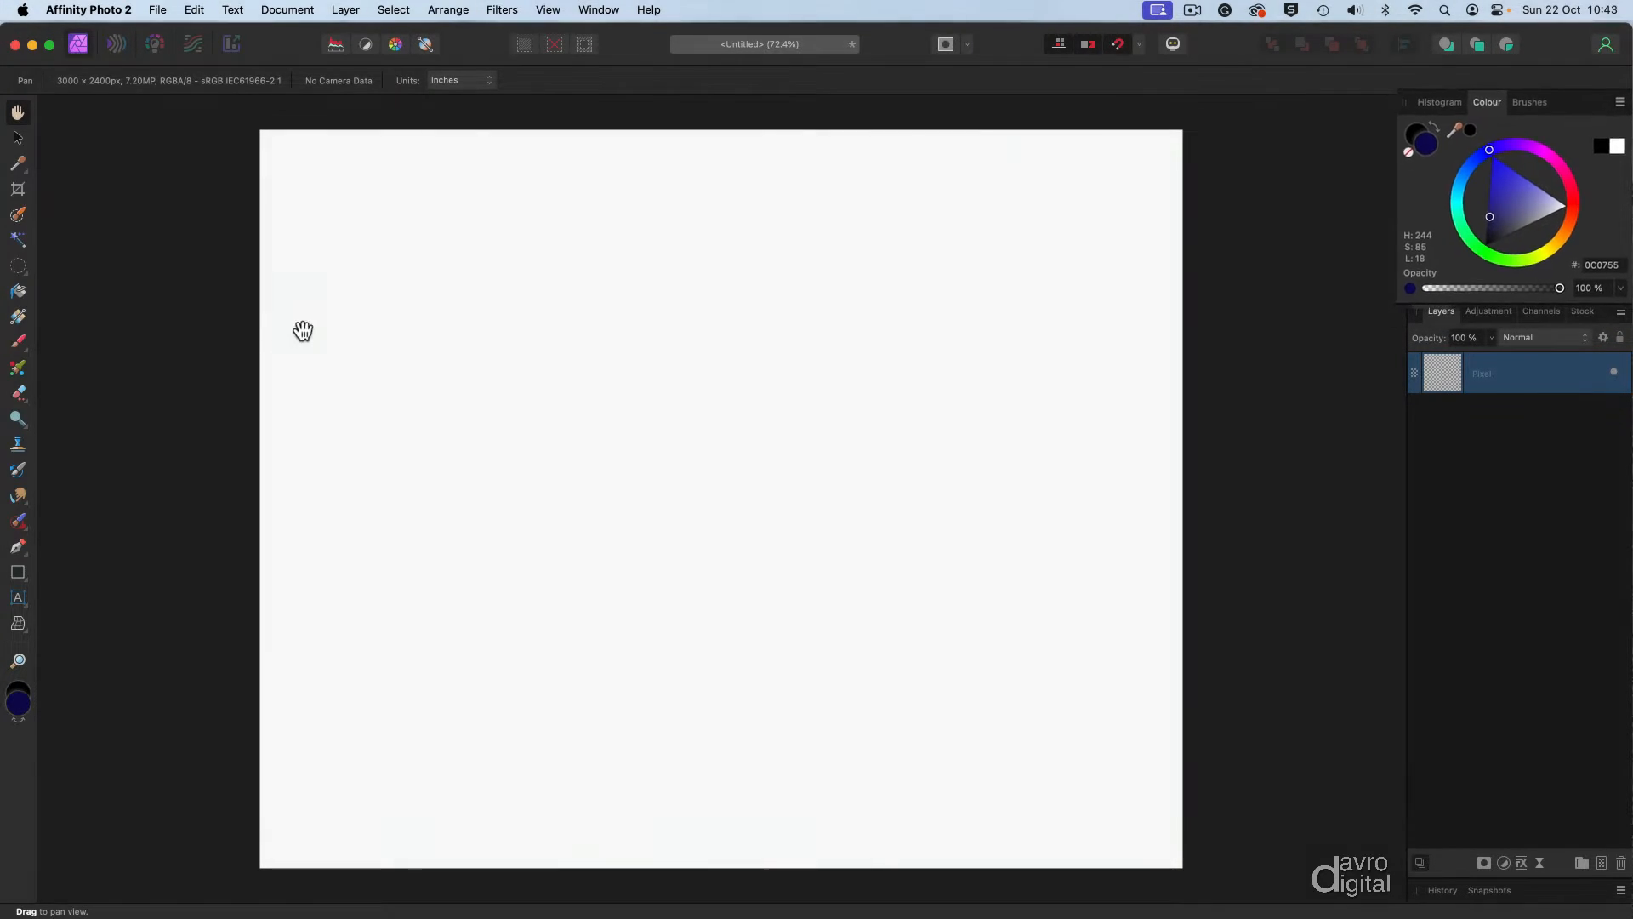
{"action": "left_click", "coordinate": [19, 292]}
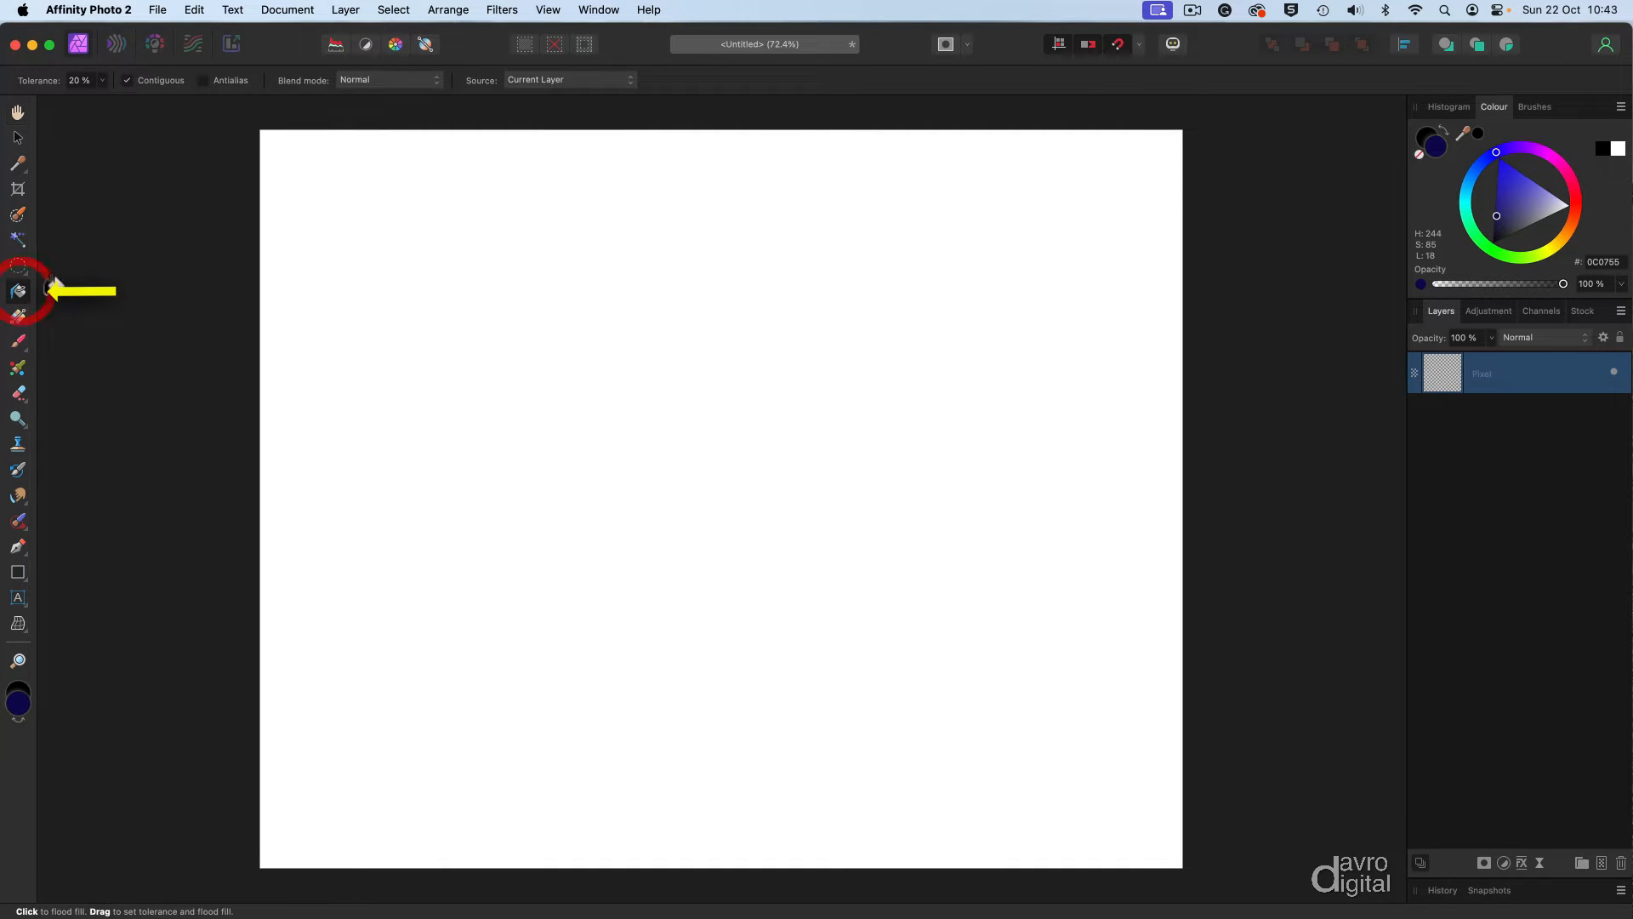
{"action": "left_click", "coordinate": [380, 342]}
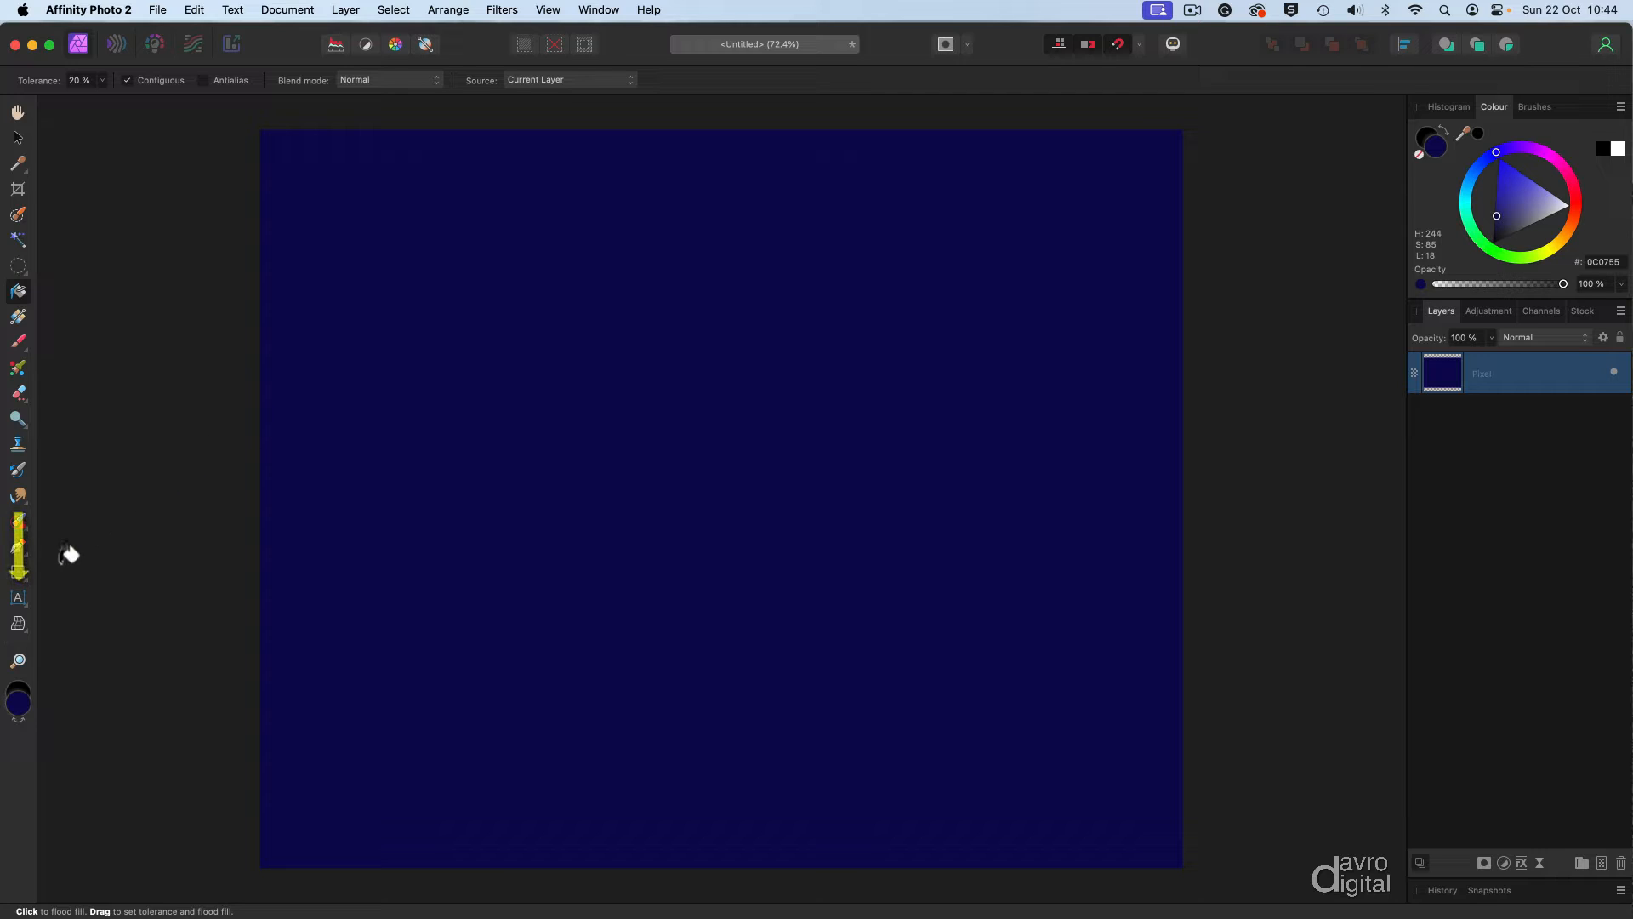
- Add artistic text reading "Gold" across the middle of the canvas, sized at about 262 pt
{"action": "left_click", "coordinate": [23, 602]}
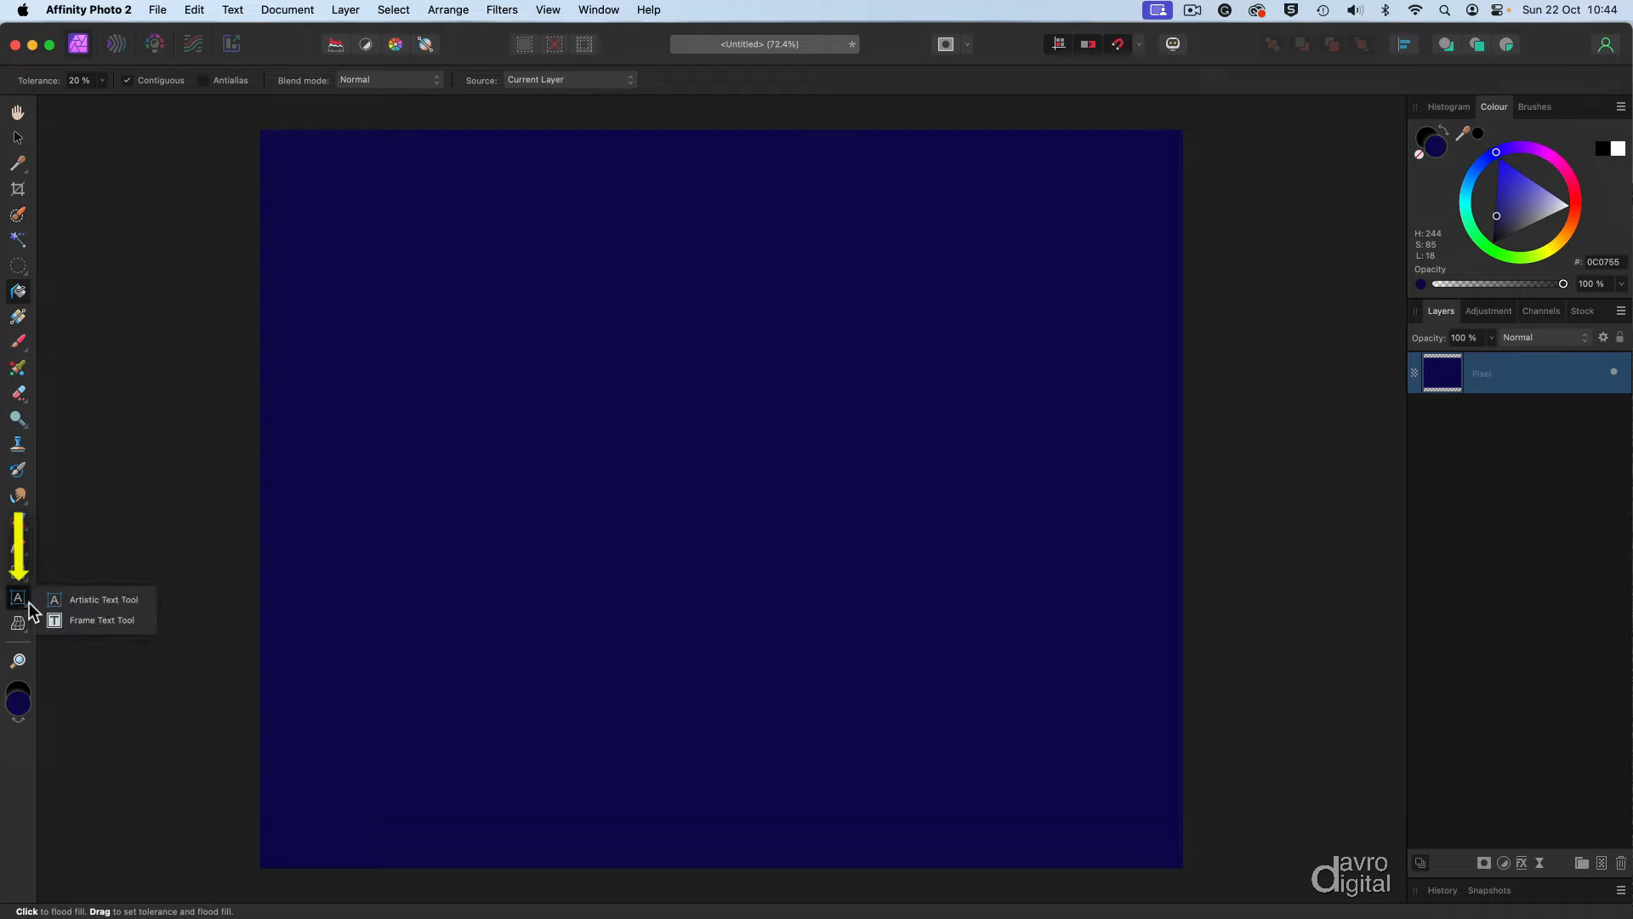
{"action": "left_click", "coordinate": [74, 601]}
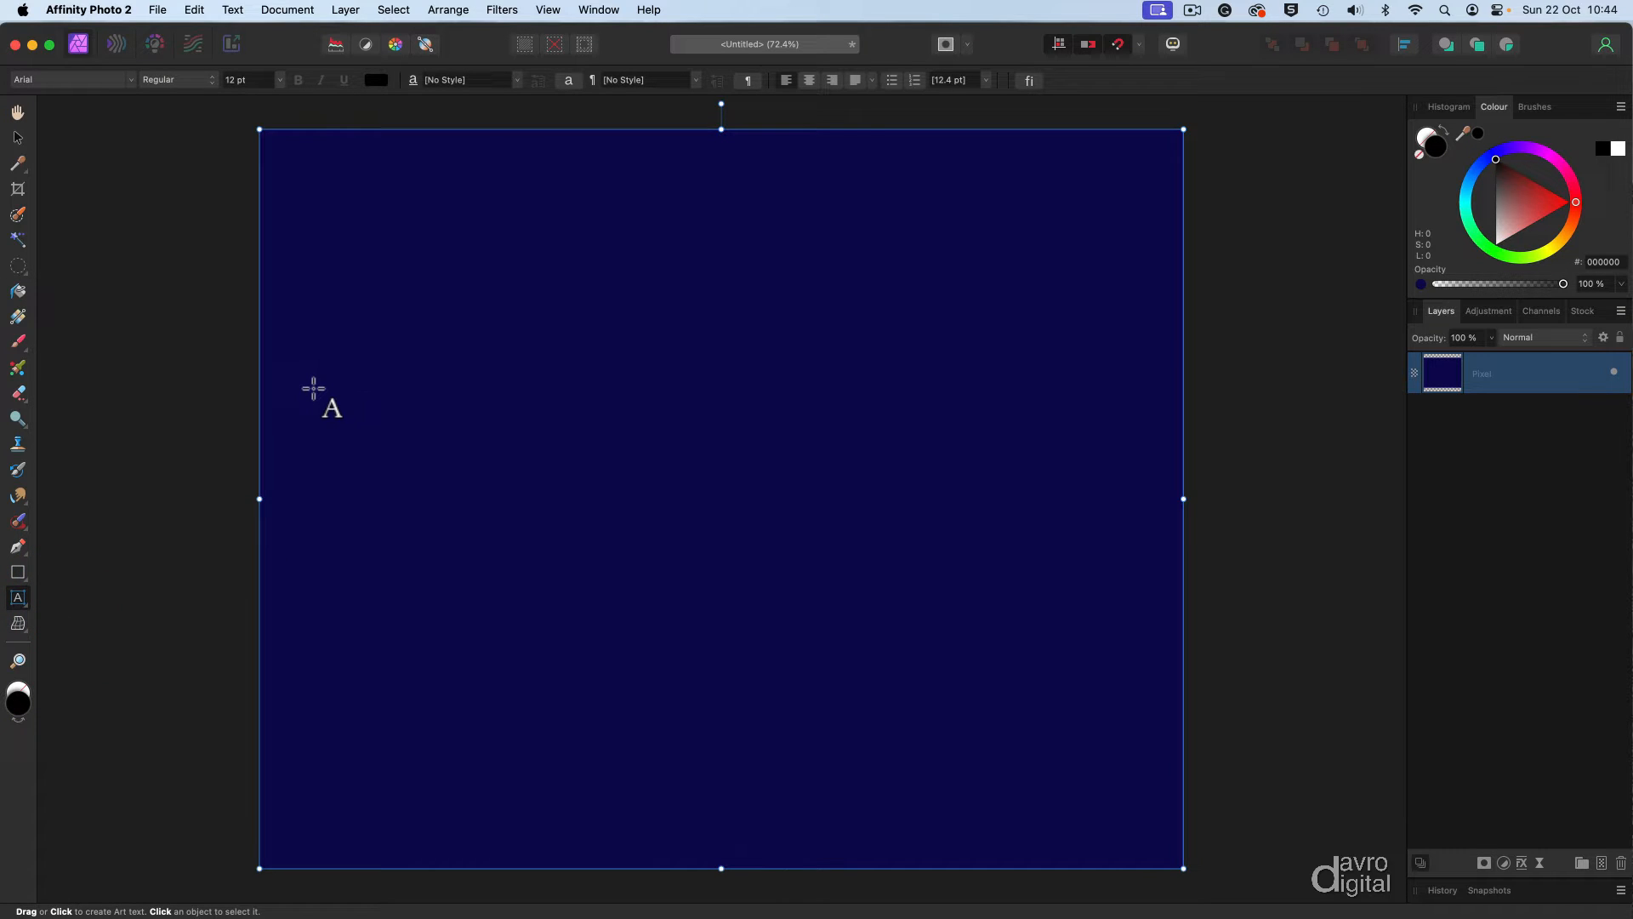
{"action": "left_click_drag", "start_coordinate": [314, 386], "coordinate": [396, 627]}
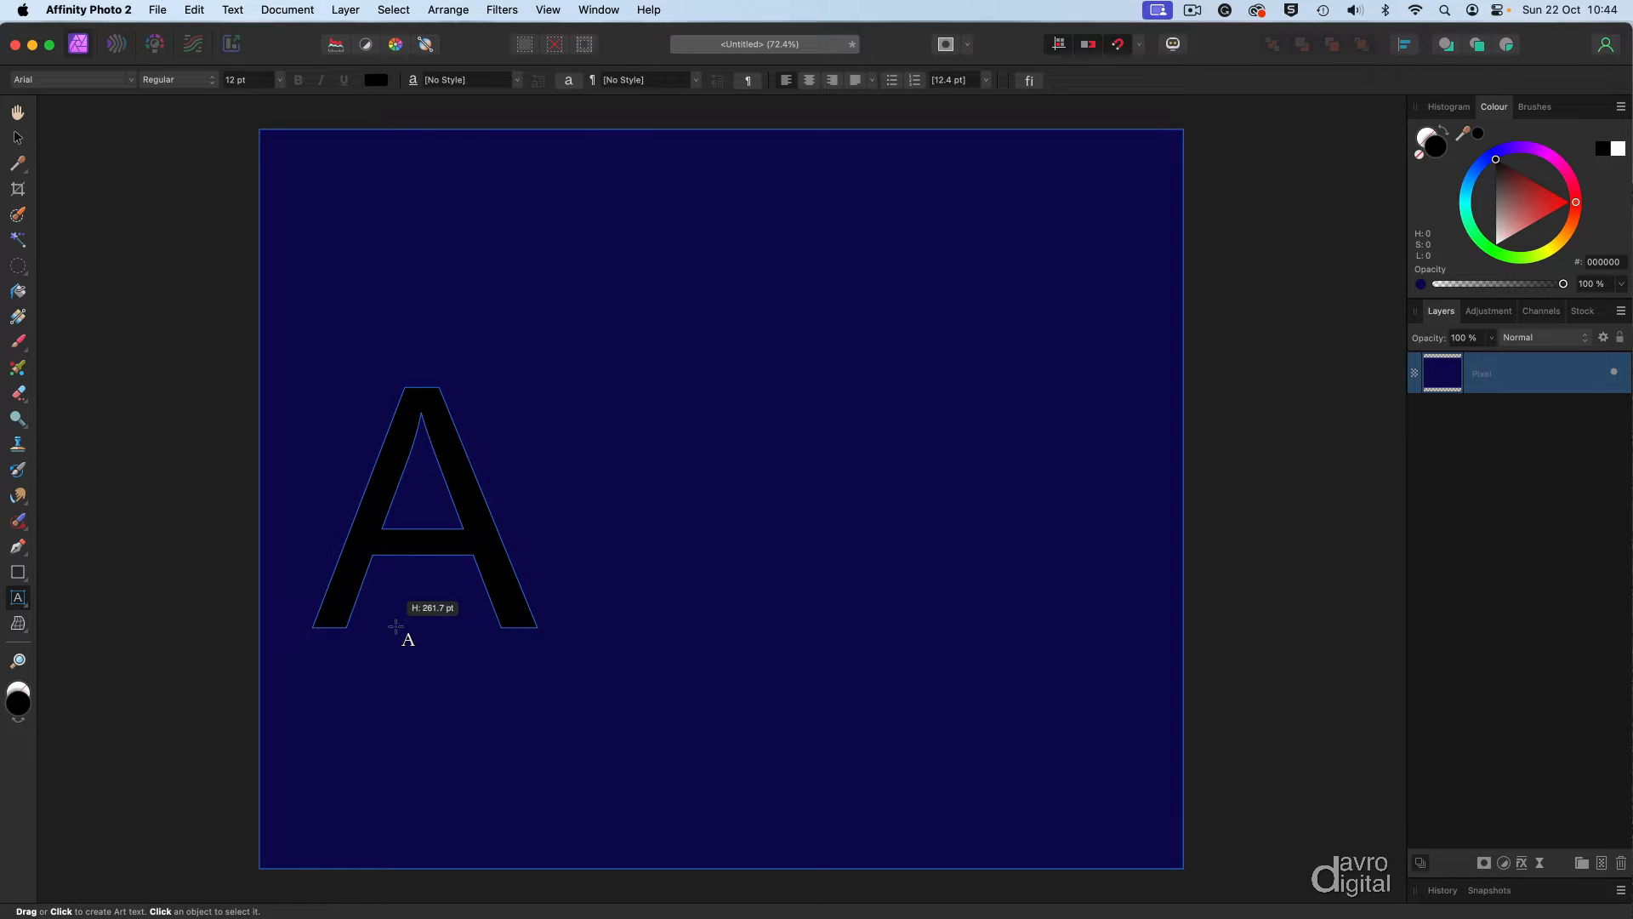
{"action": "left_click_drag", "start_coordinate": [395, 627], "coordinate": [397, 627]}
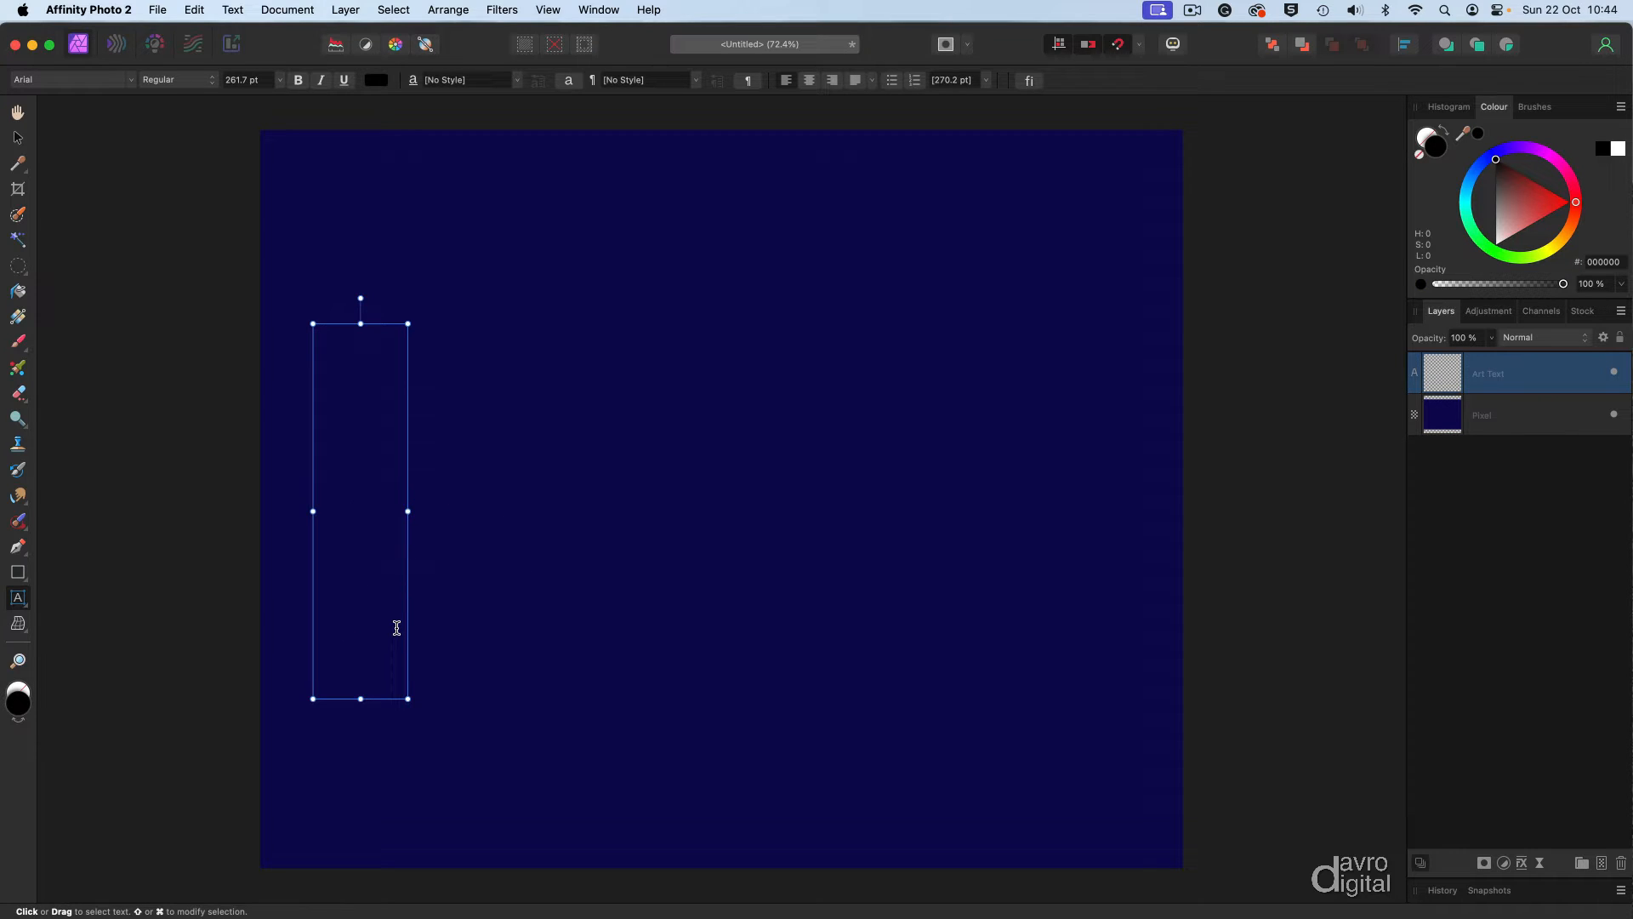
{"action": "type", "text": "Gol"}
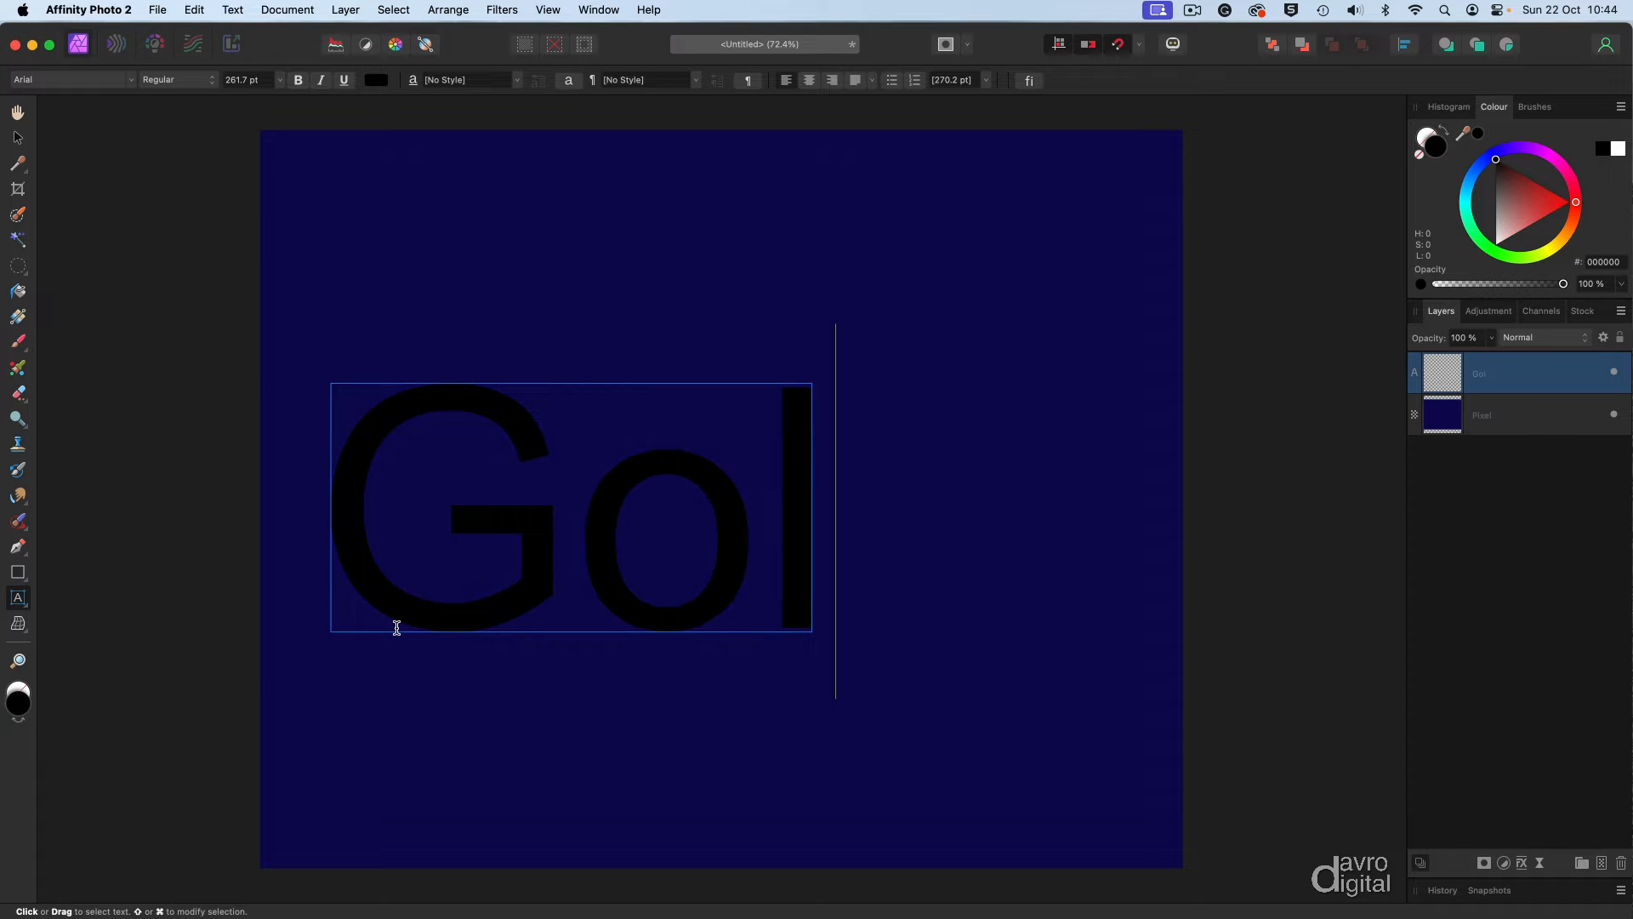
{"action": "type", "text": "d"}
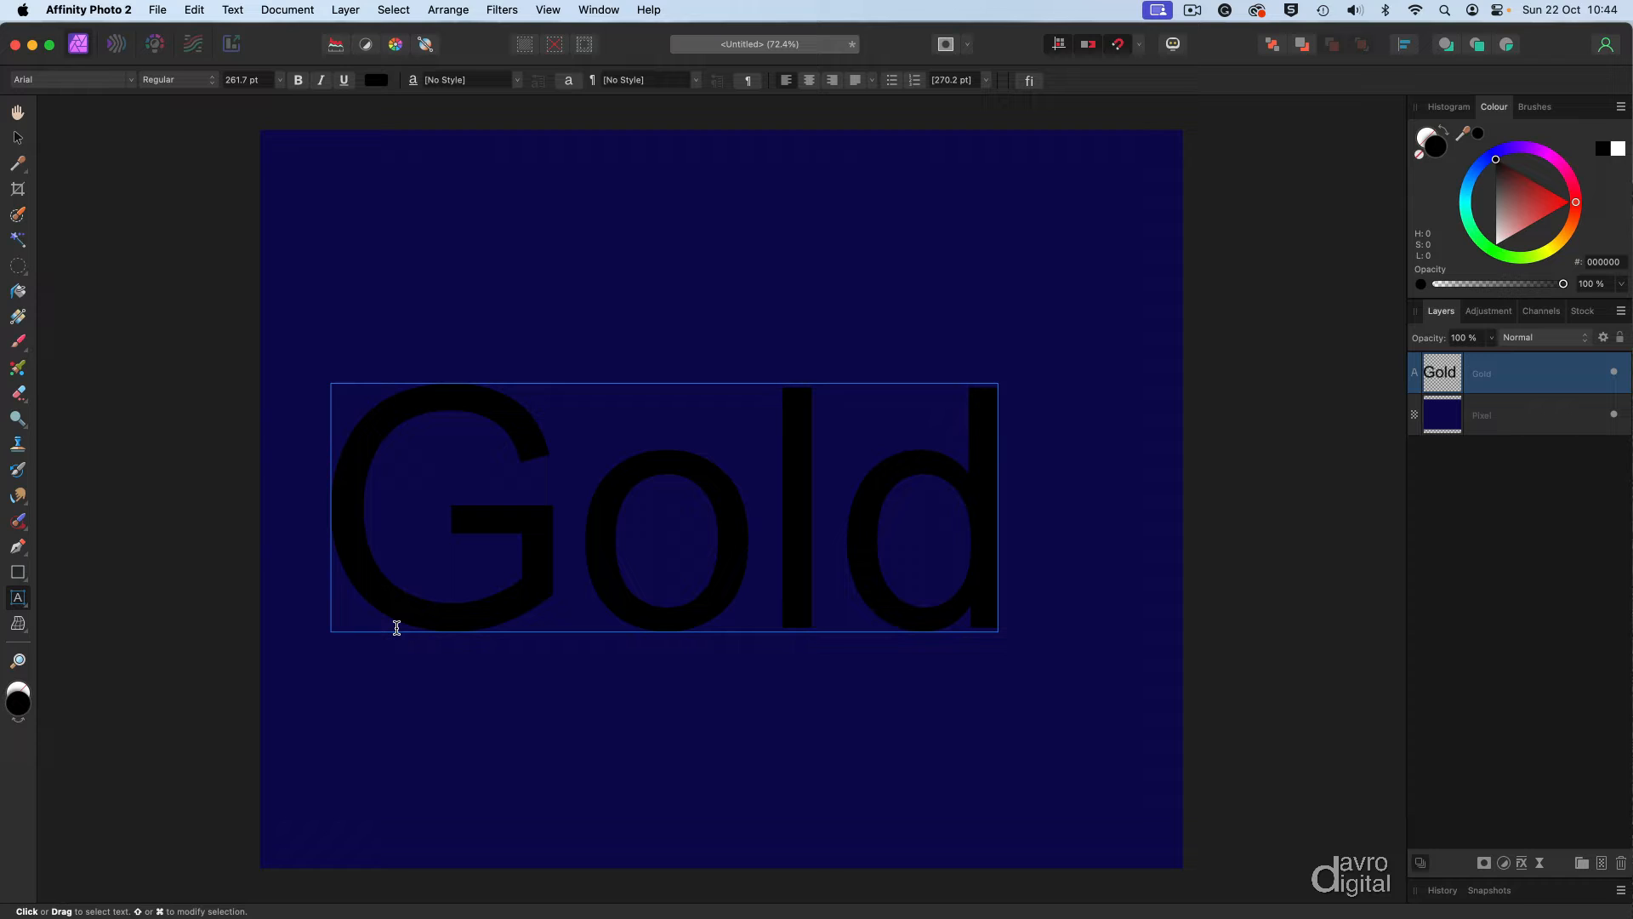
- Select the whole word Gold and recolour it near-white, FFFBFB
{"action": "key", "text": "ctrl+c"}
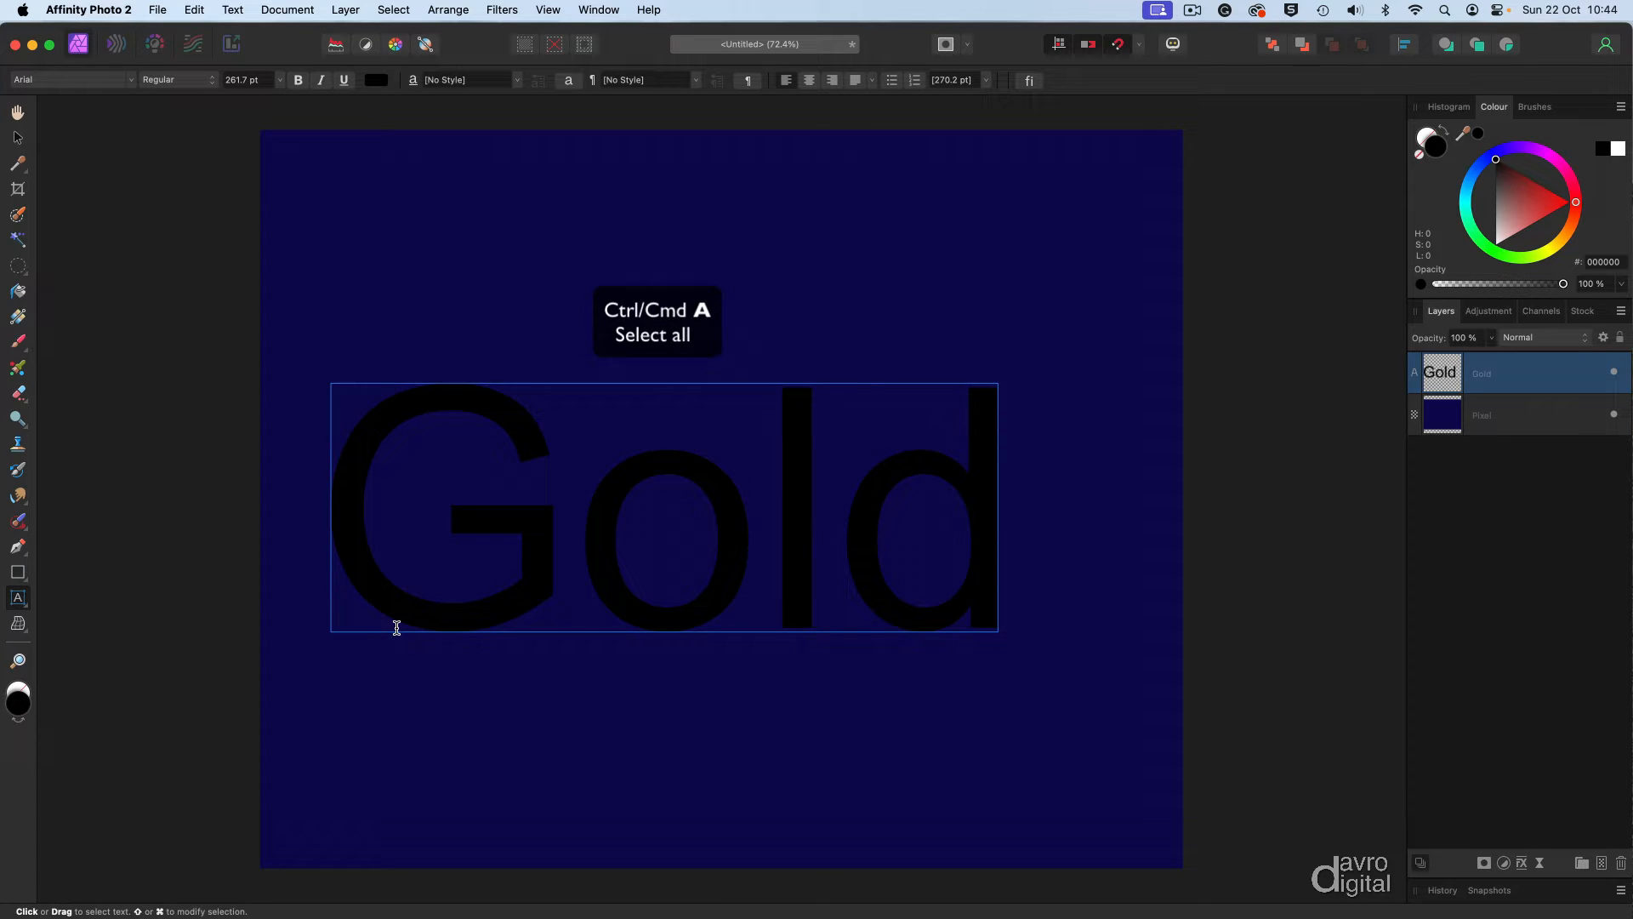
{"action": "key", "text": "super+a"}
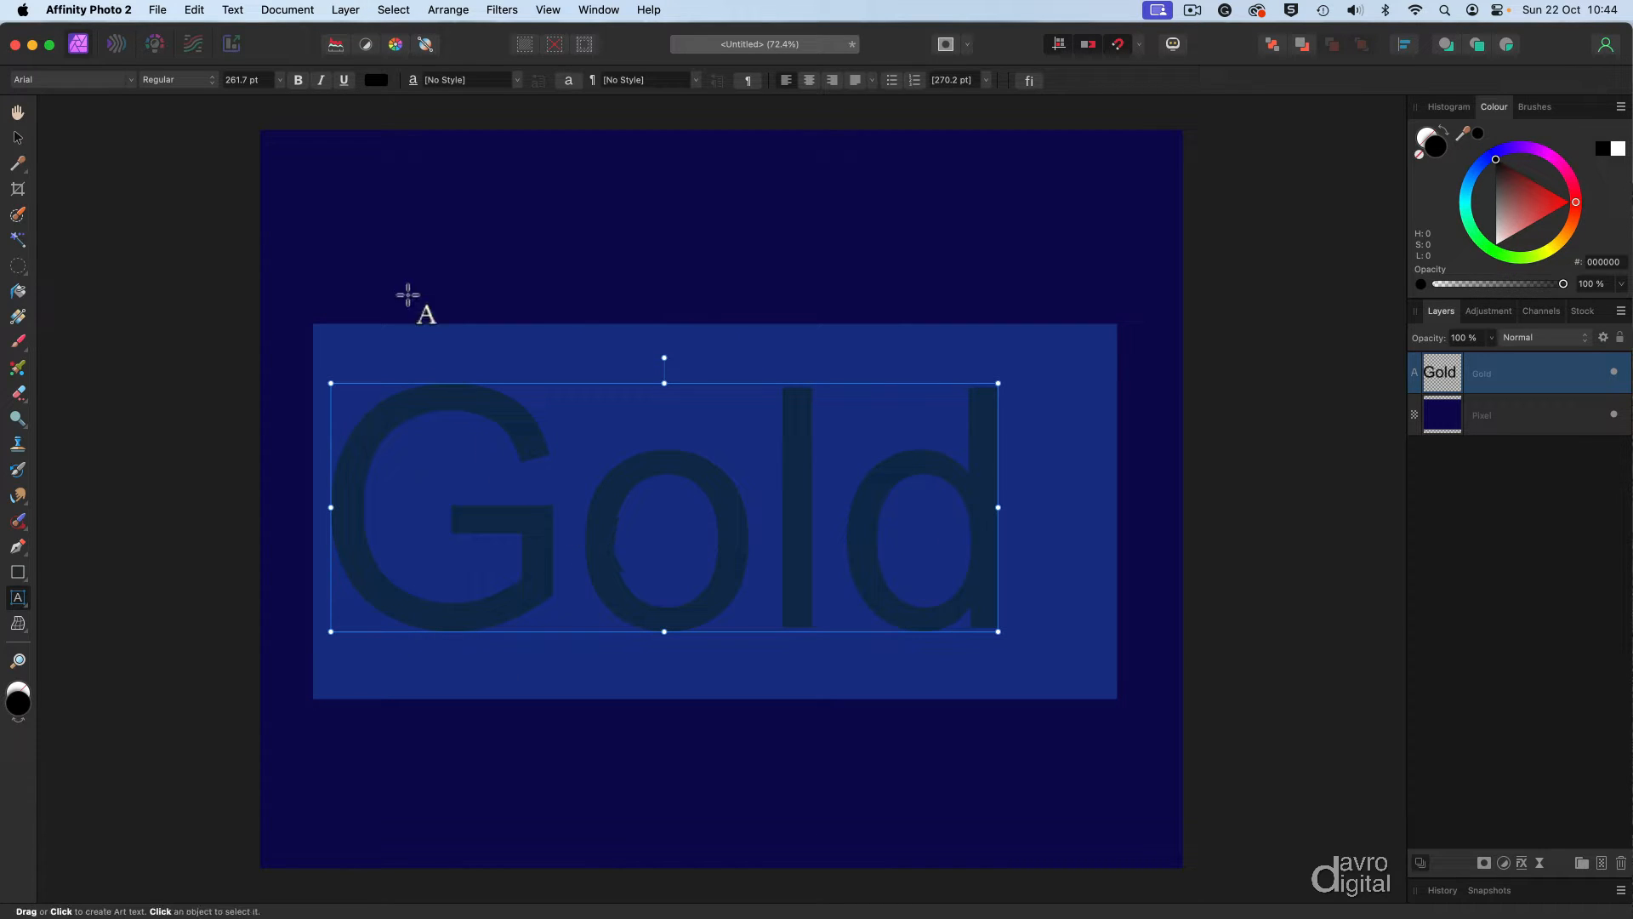
{"action": "left_click", "coordinate": [376, 79]}
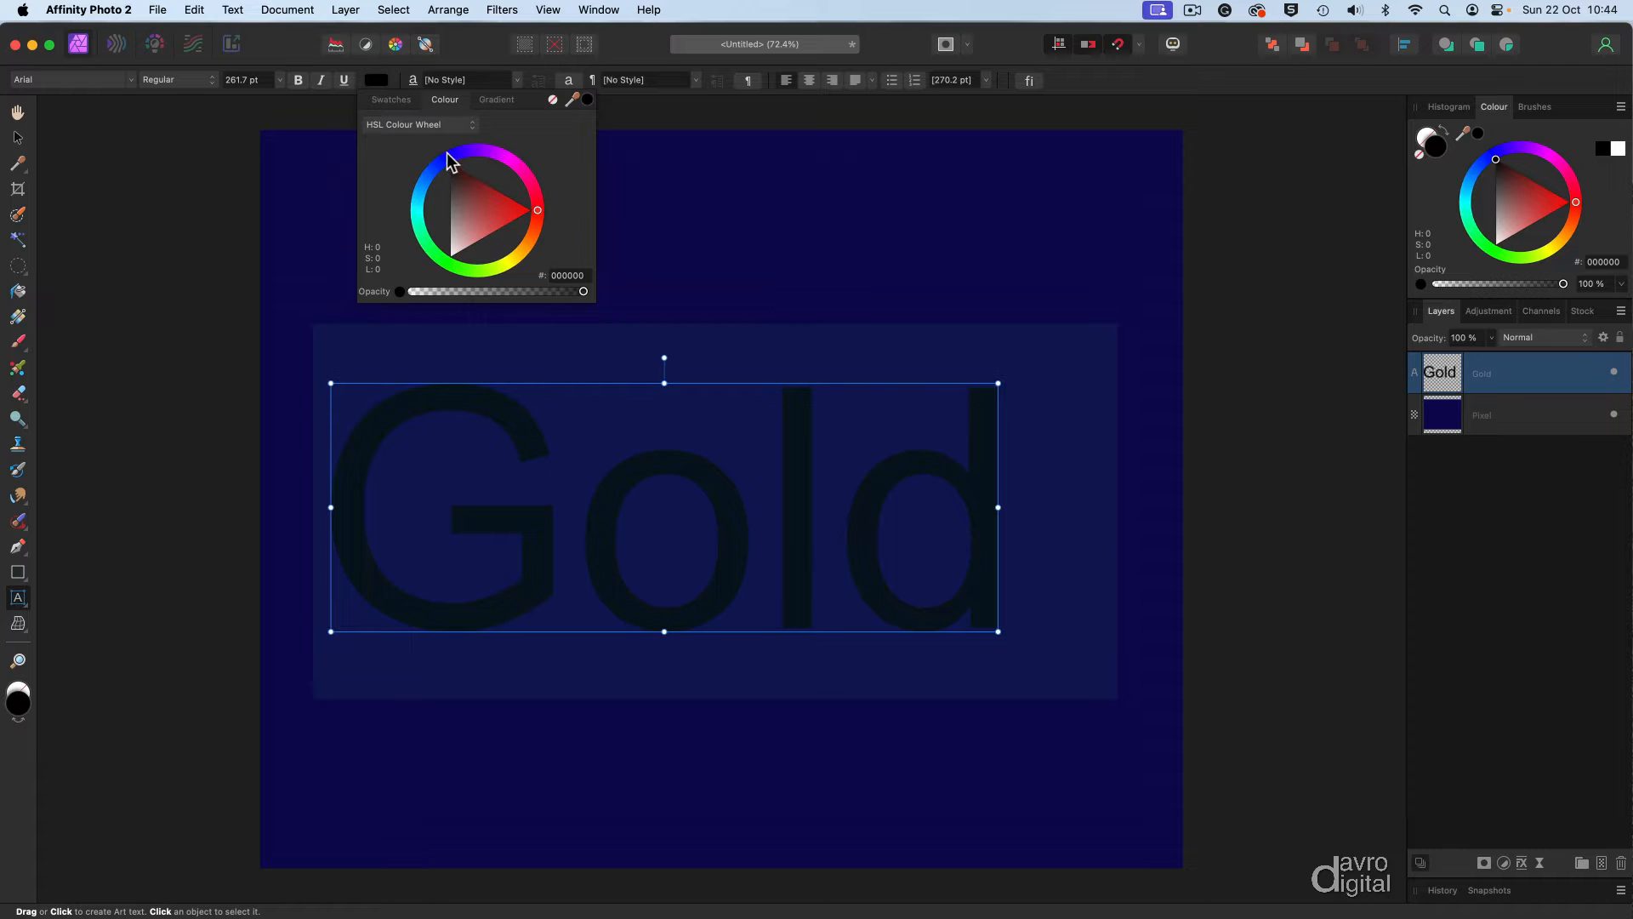
{"action": "left_click", "coordinate": [434, 125]}
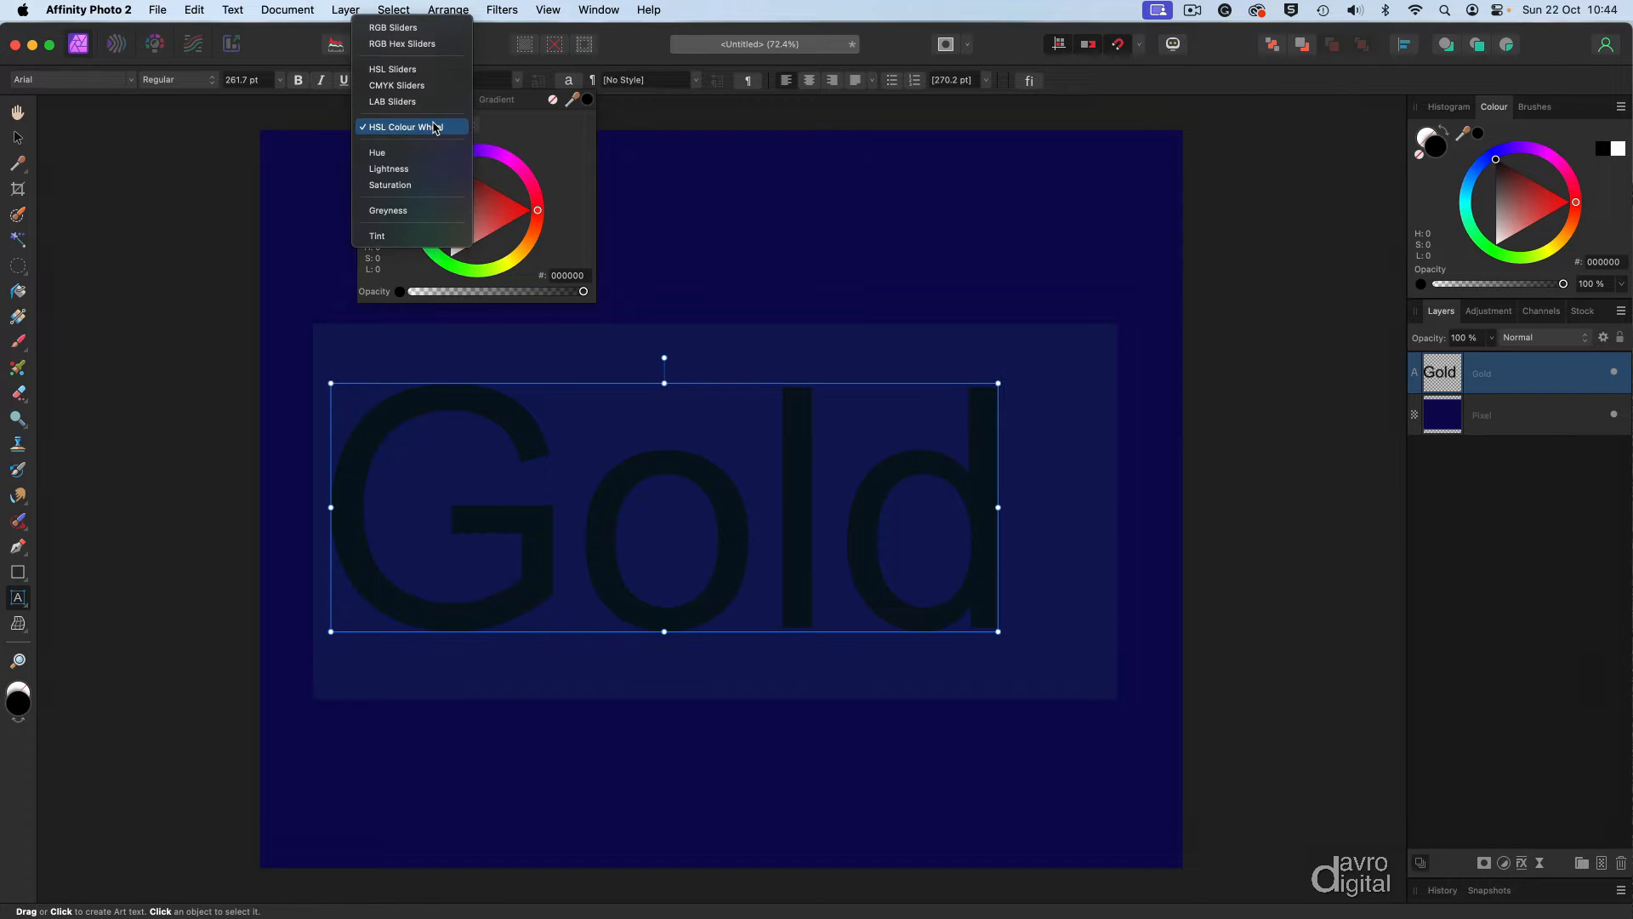
{"action": "left_click", "coordinate": [434, 127]}
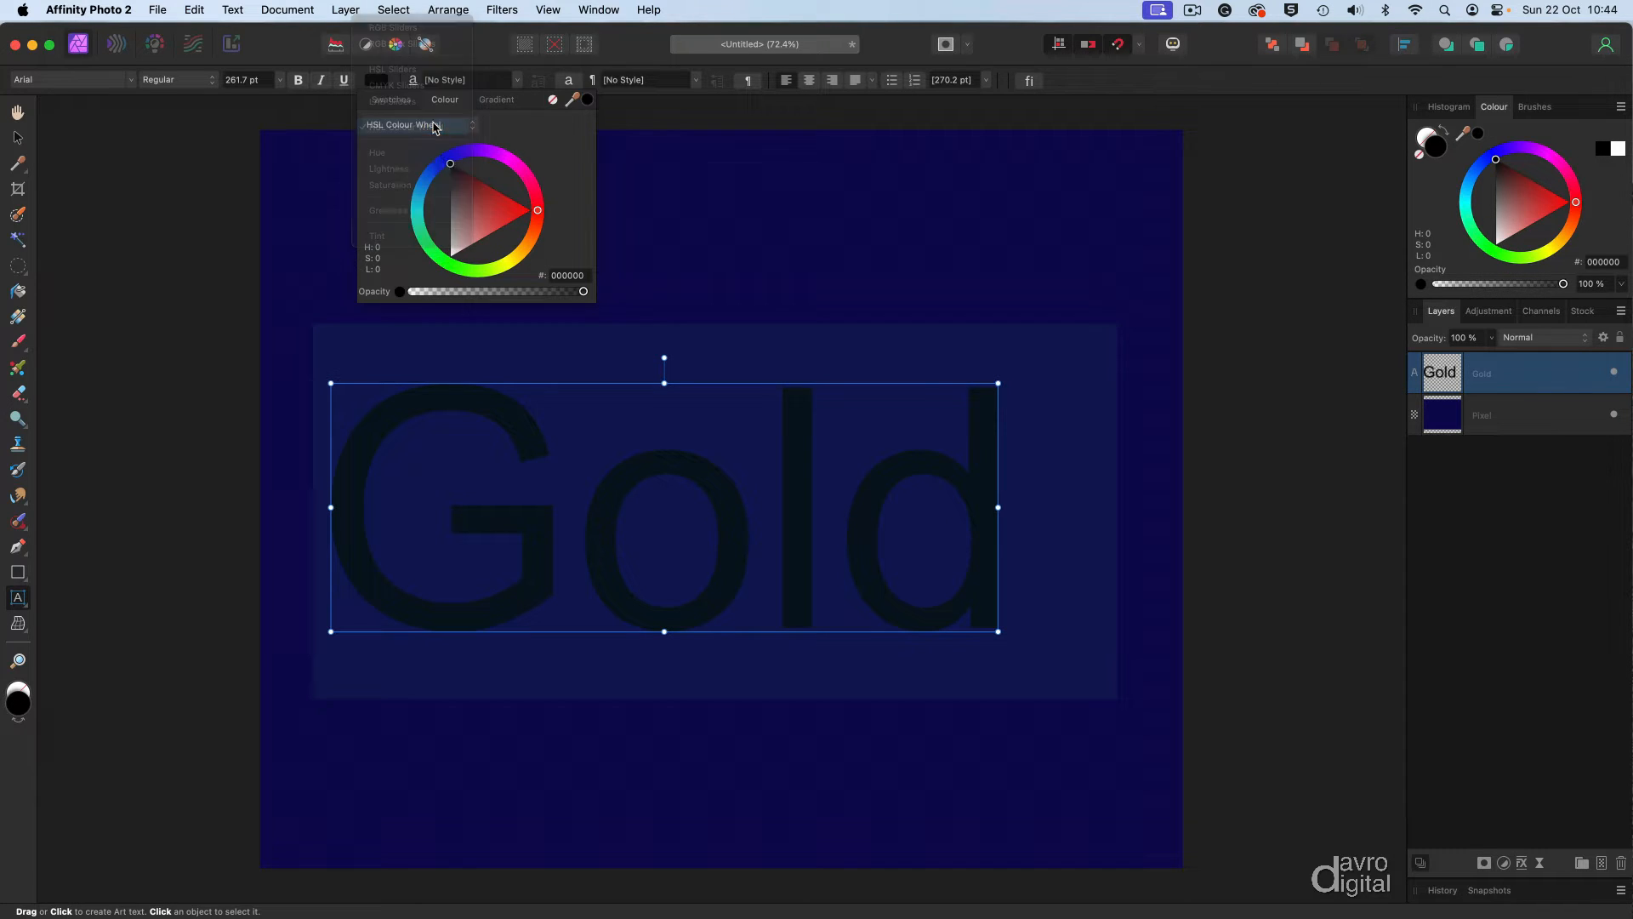
{"action": "left_click", "coordinate": [451, 168]}
{"action": "left_click_drag", "start_coordinate": [451, 169], "coordinate": [452, 256]}
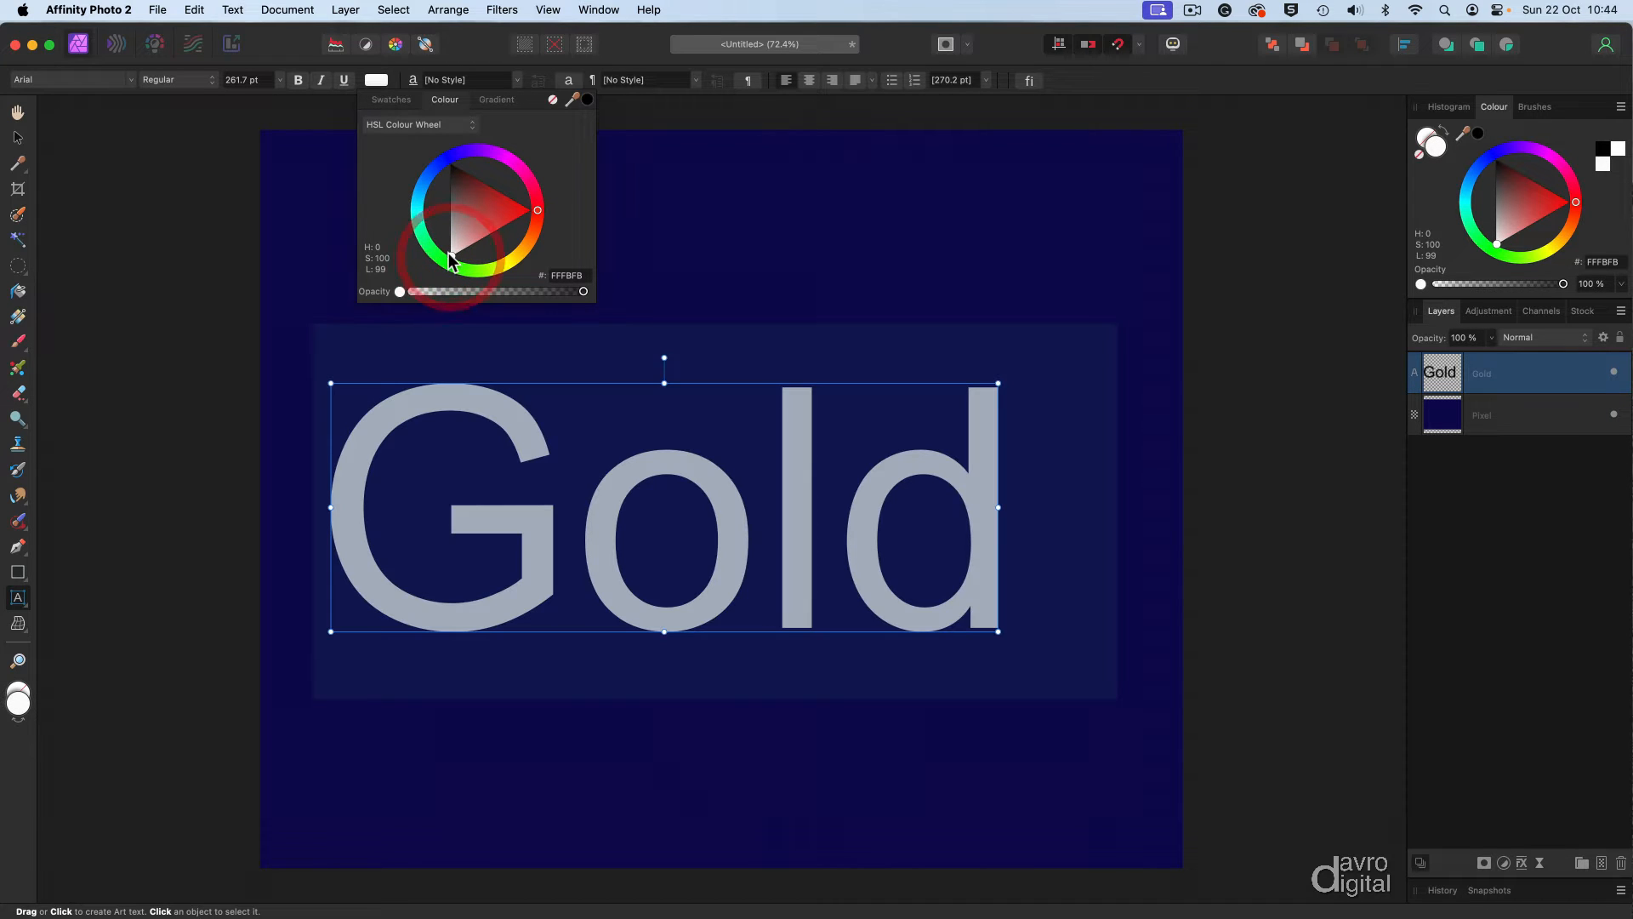
{"action": "left_click", "coordinate": [295, 51]}
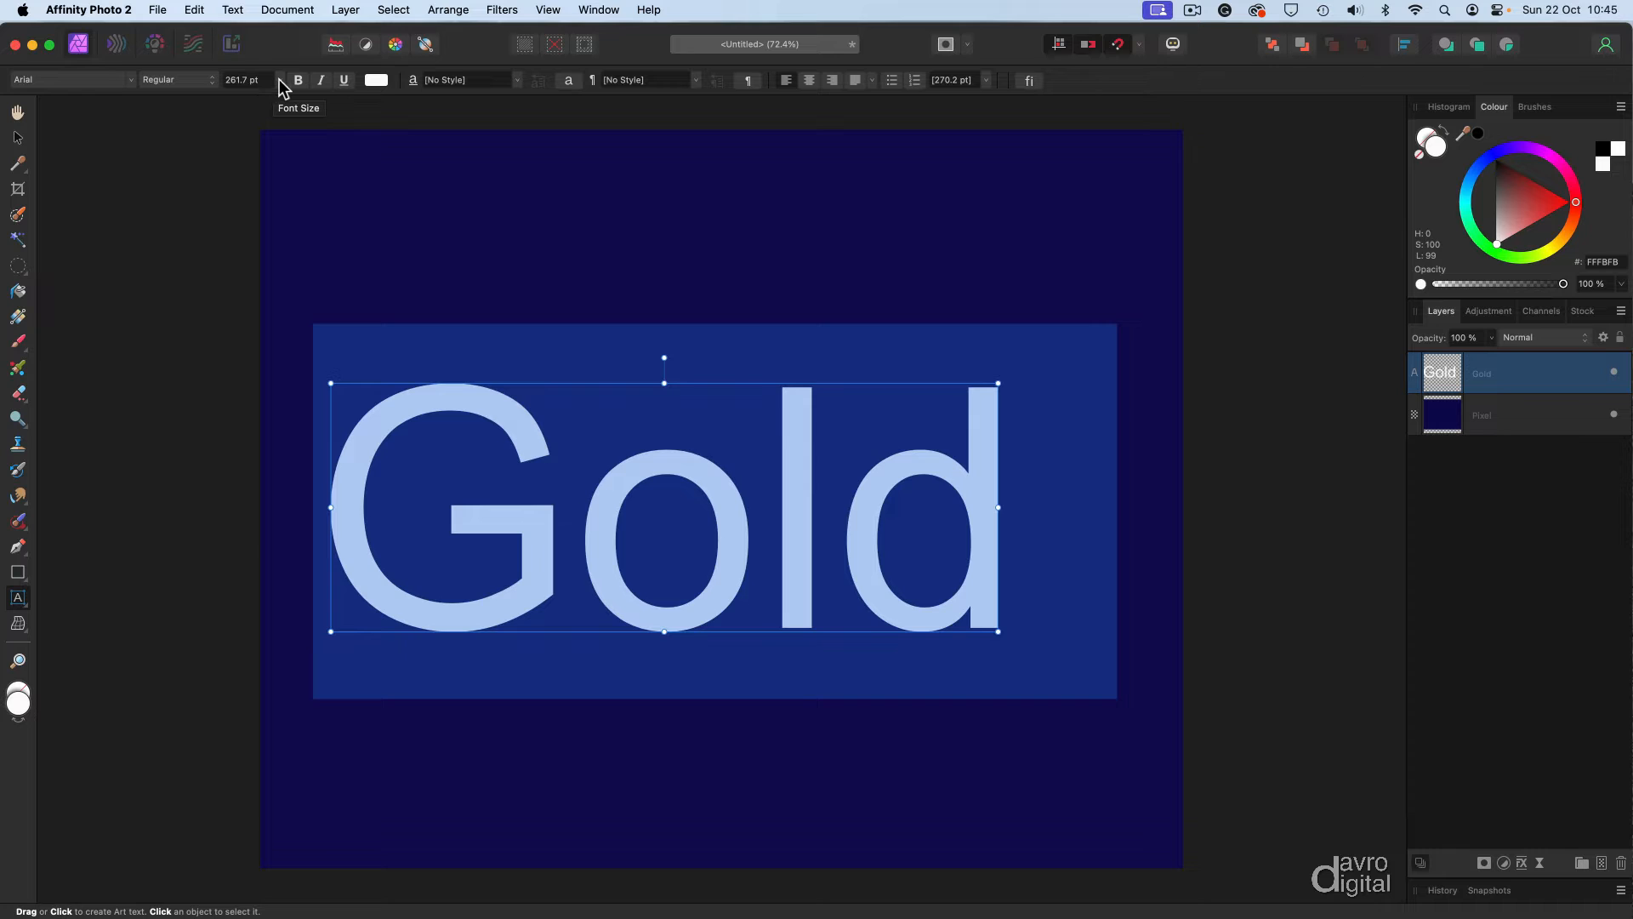
- Set the Gold text to 288 pt in the Snell Roundhand font and leave text editing with the Move Tool
{"action": "left_click", "coordinate": [279, 79]}
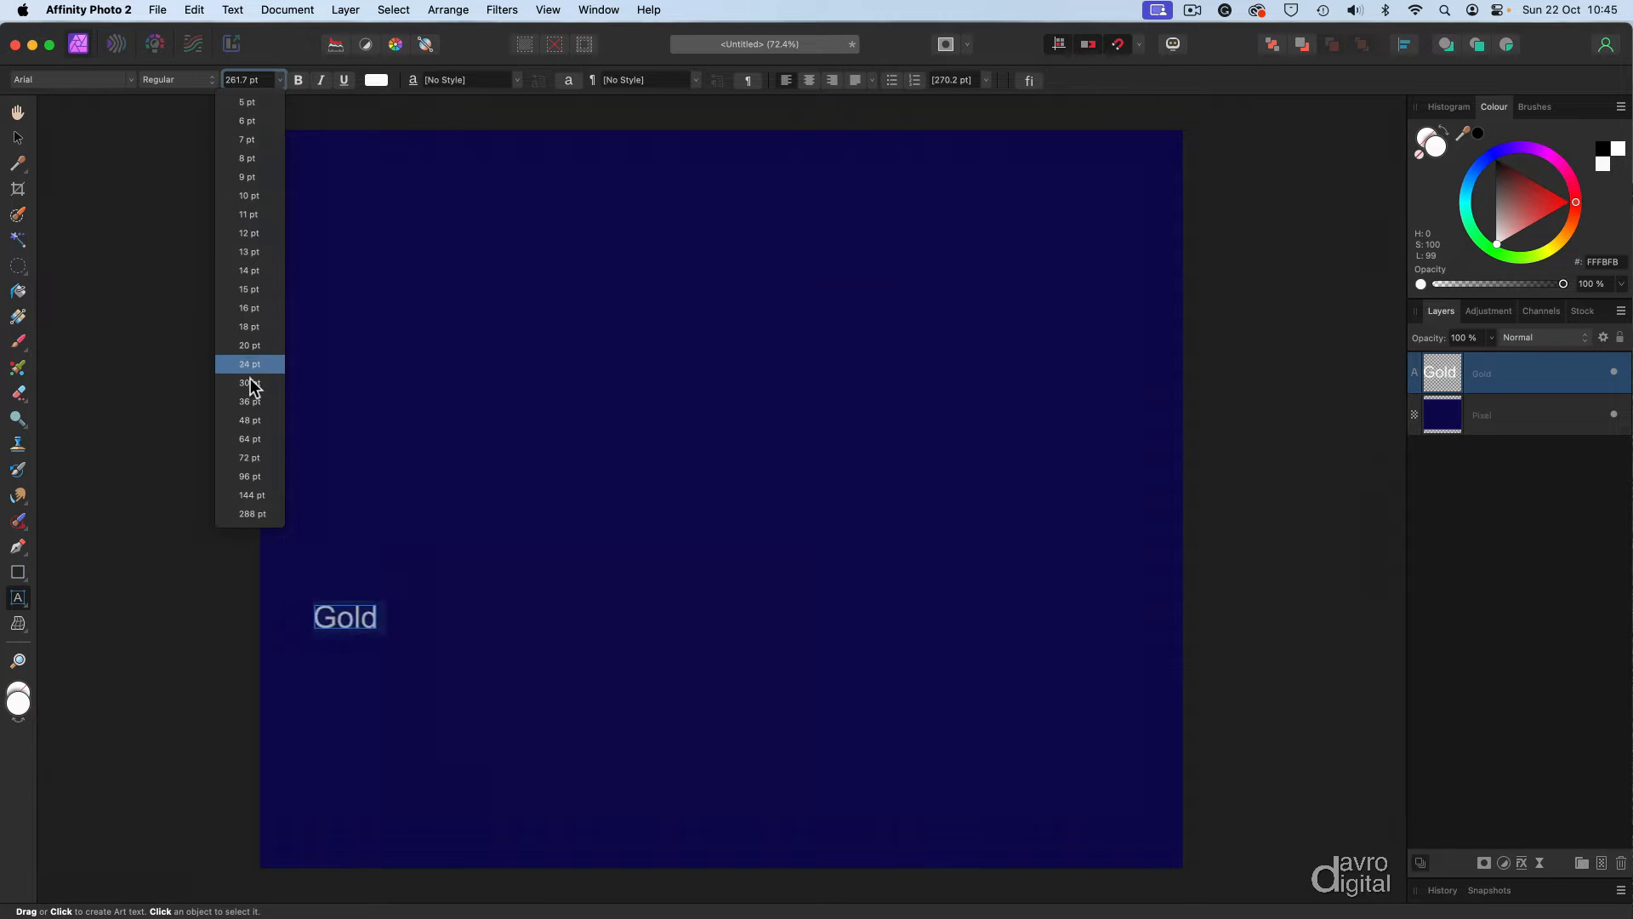
{"action": "left_click", "coordinate": [249, 512]}
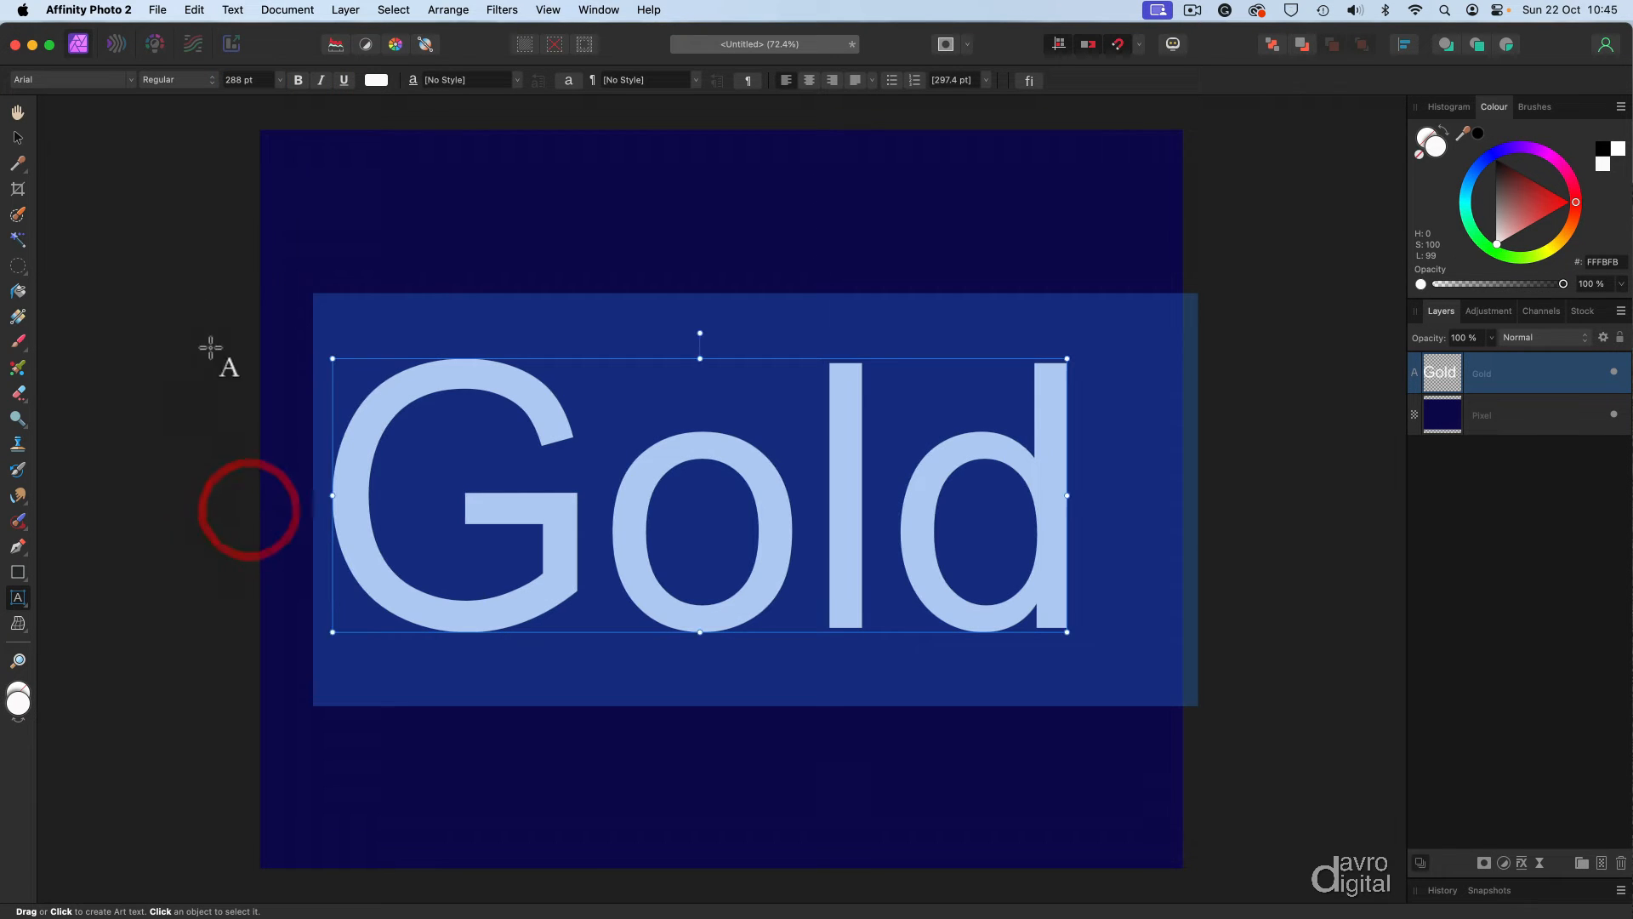
{"action": "left_click", "coordinate": [68, 79]}
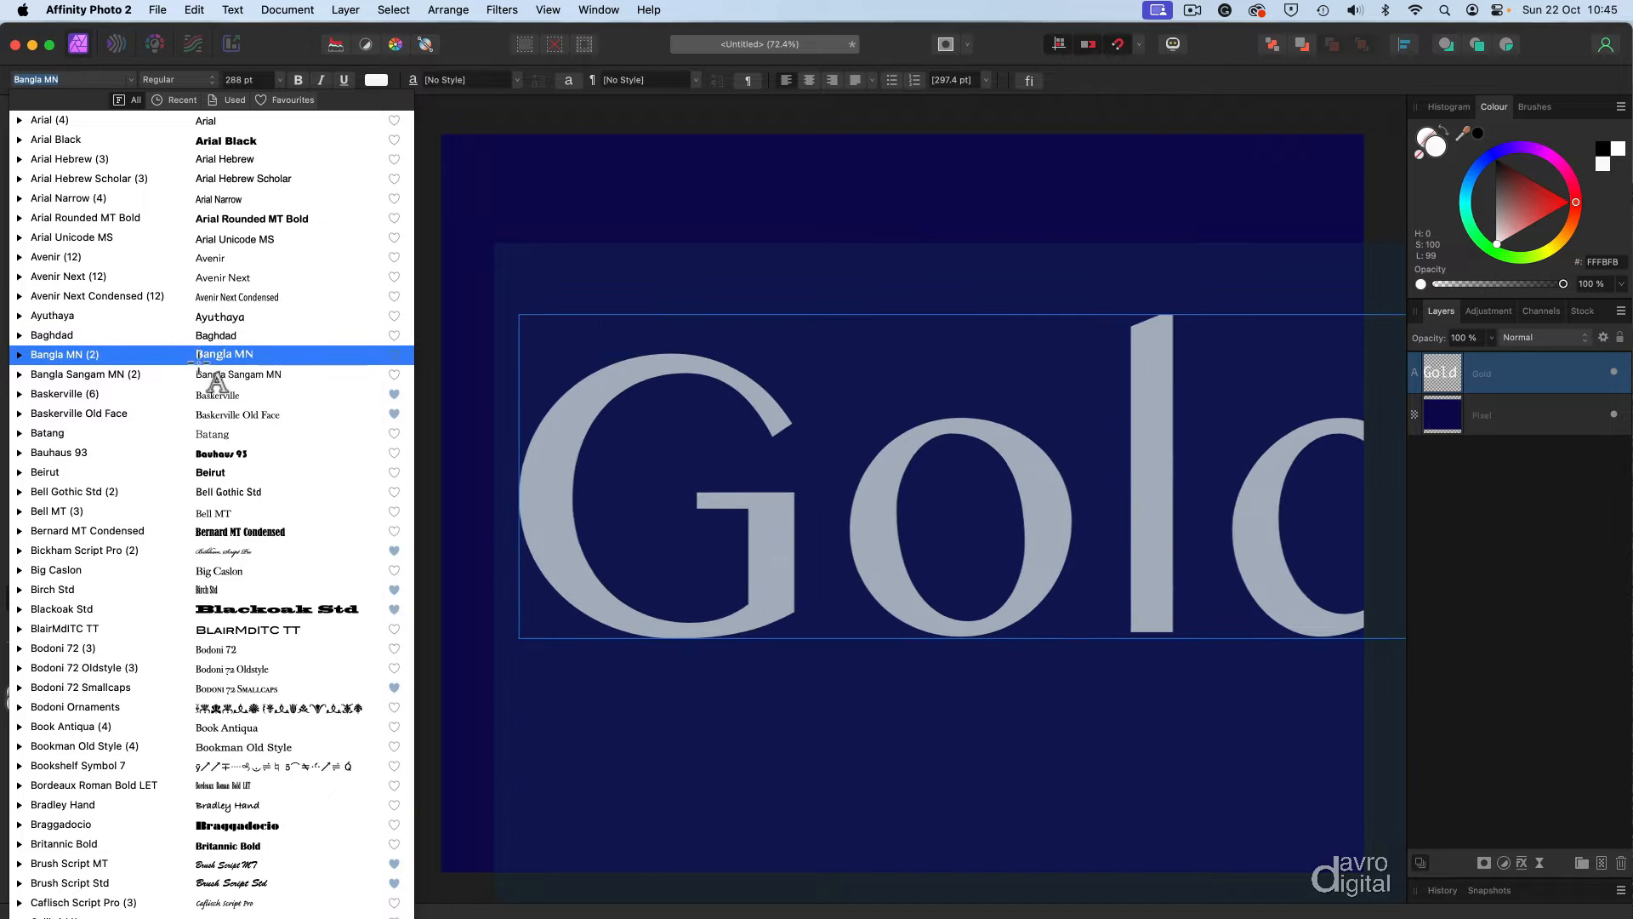
{"action": "left_click", "coordinate": [394, 393]}
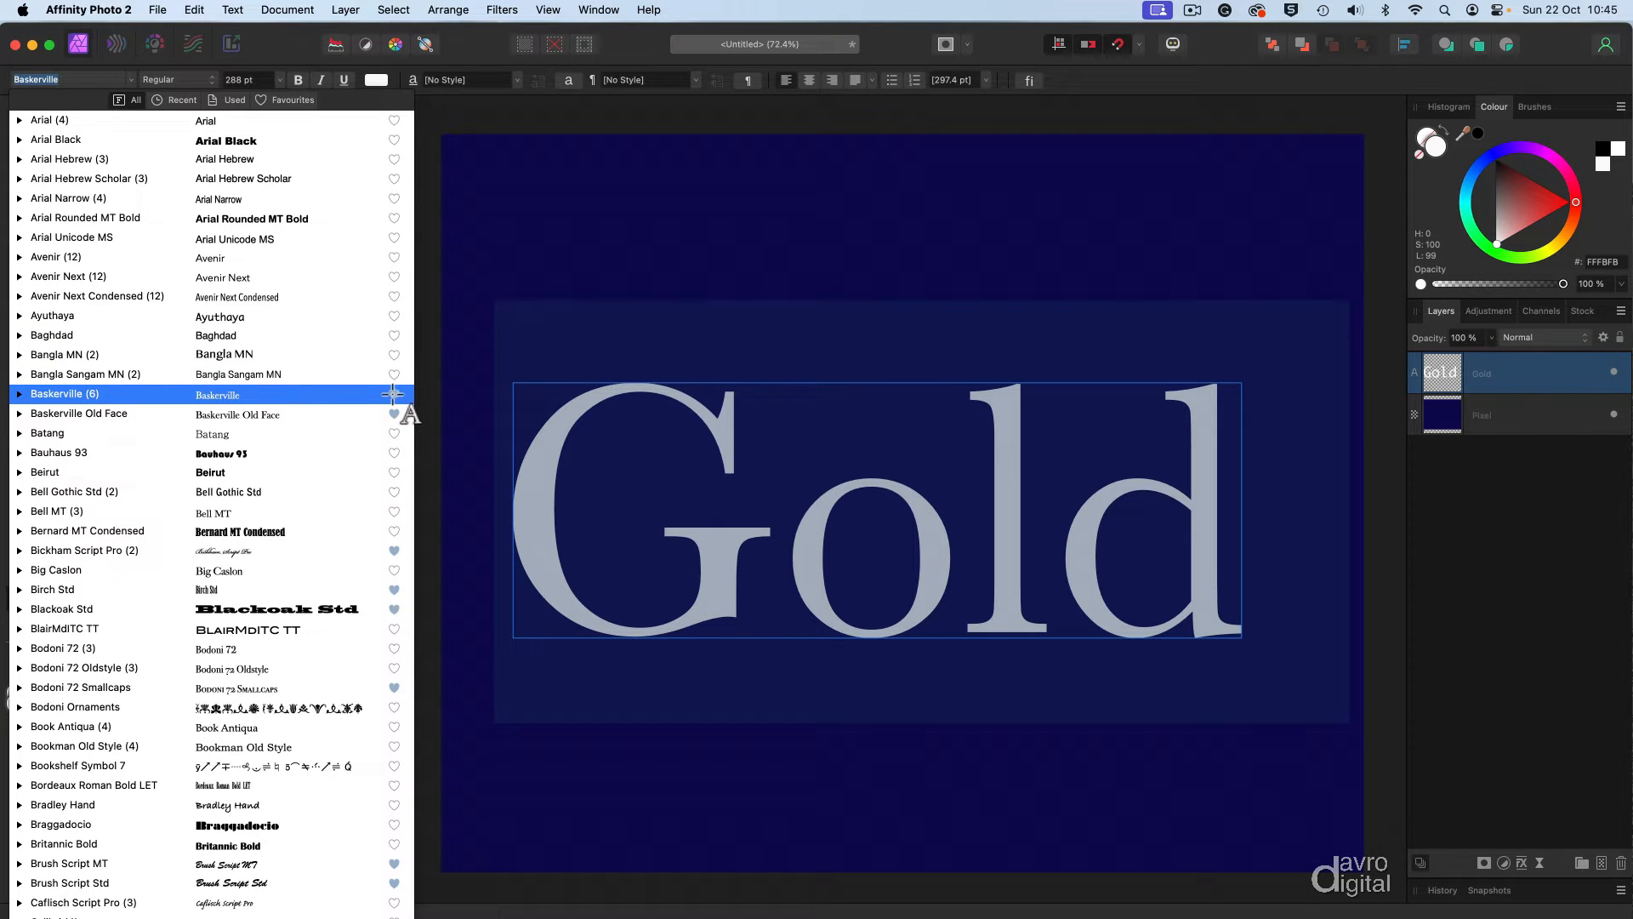
{"action": "left_click", "coordinate": [293, 99]}
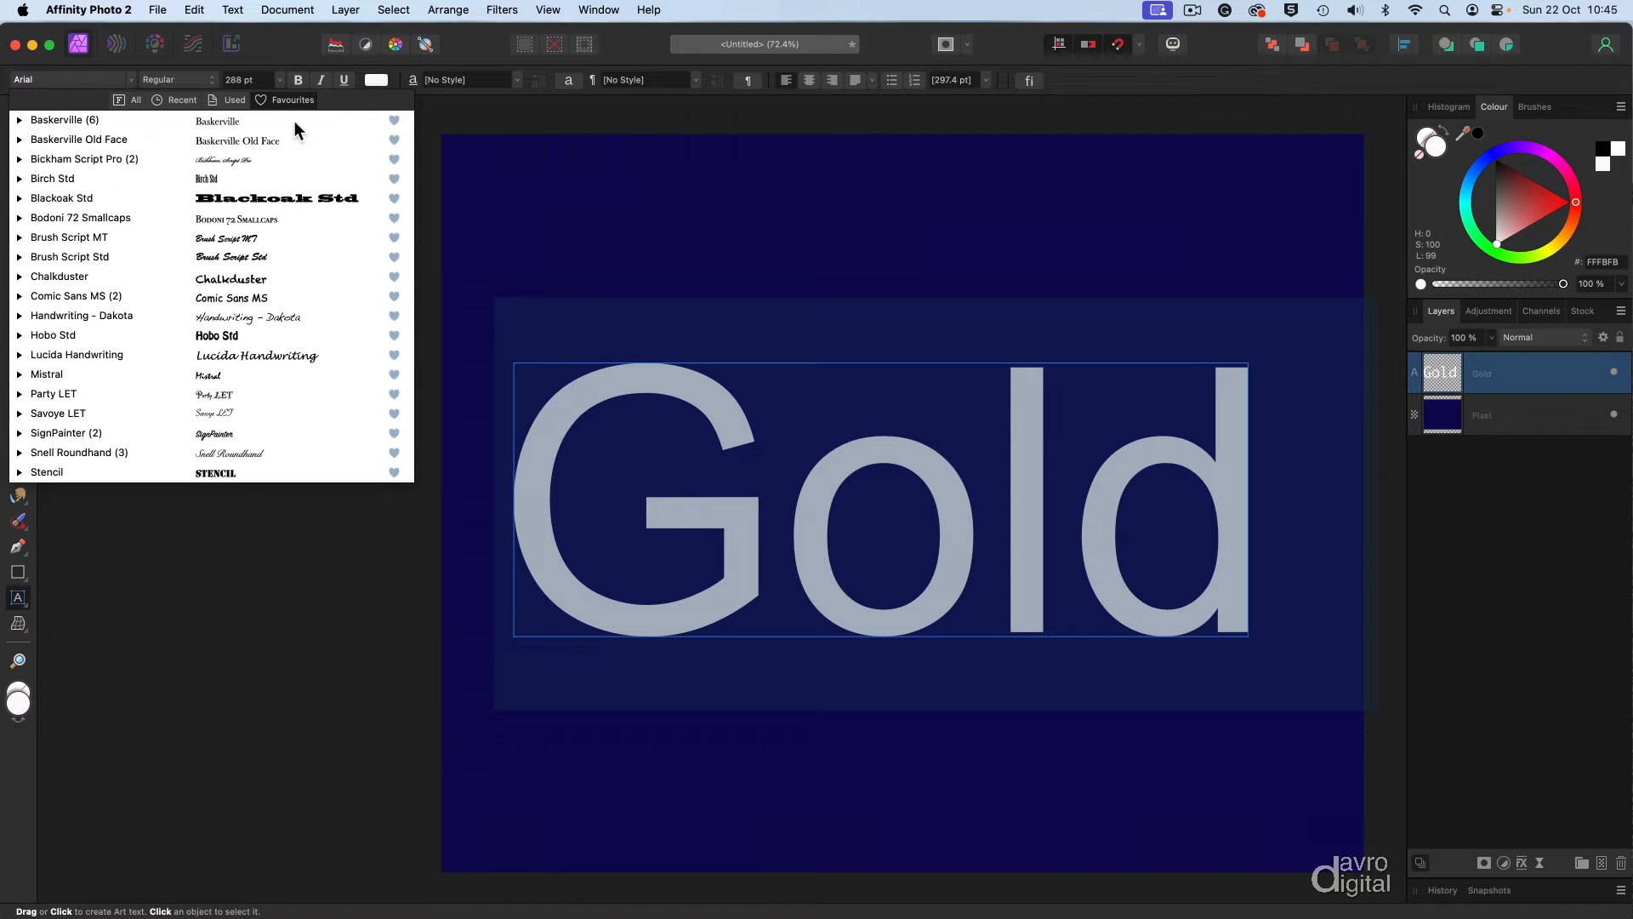
{"action": "left_click", "coordinate": [132, 101]}
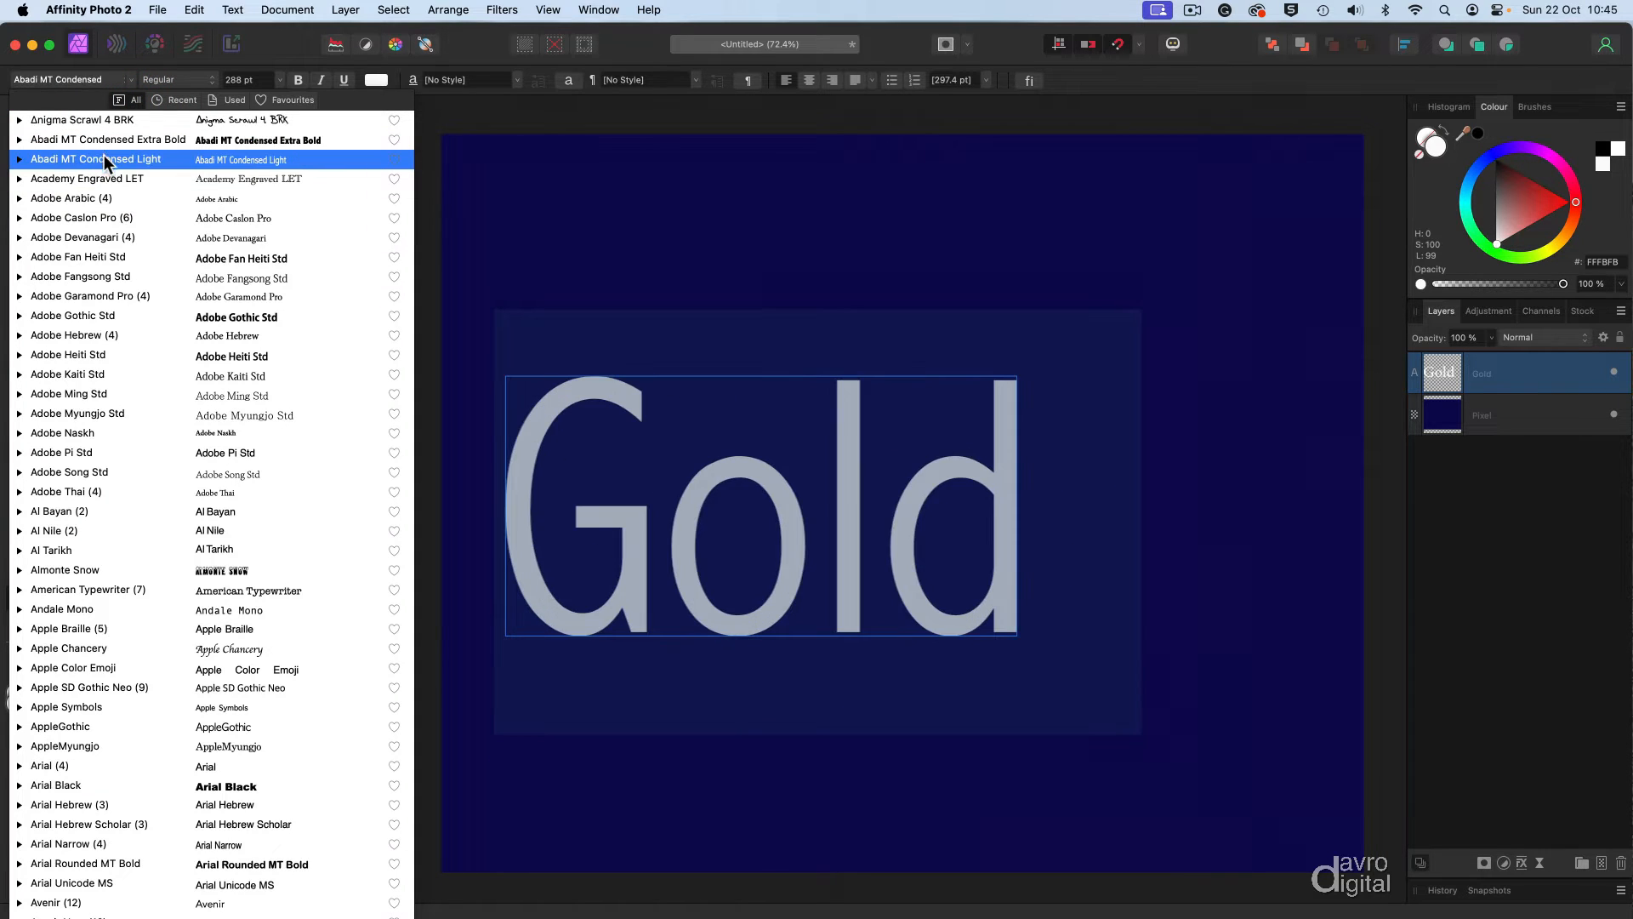
{"action": "left_click", "coordinate": [110, 79]}
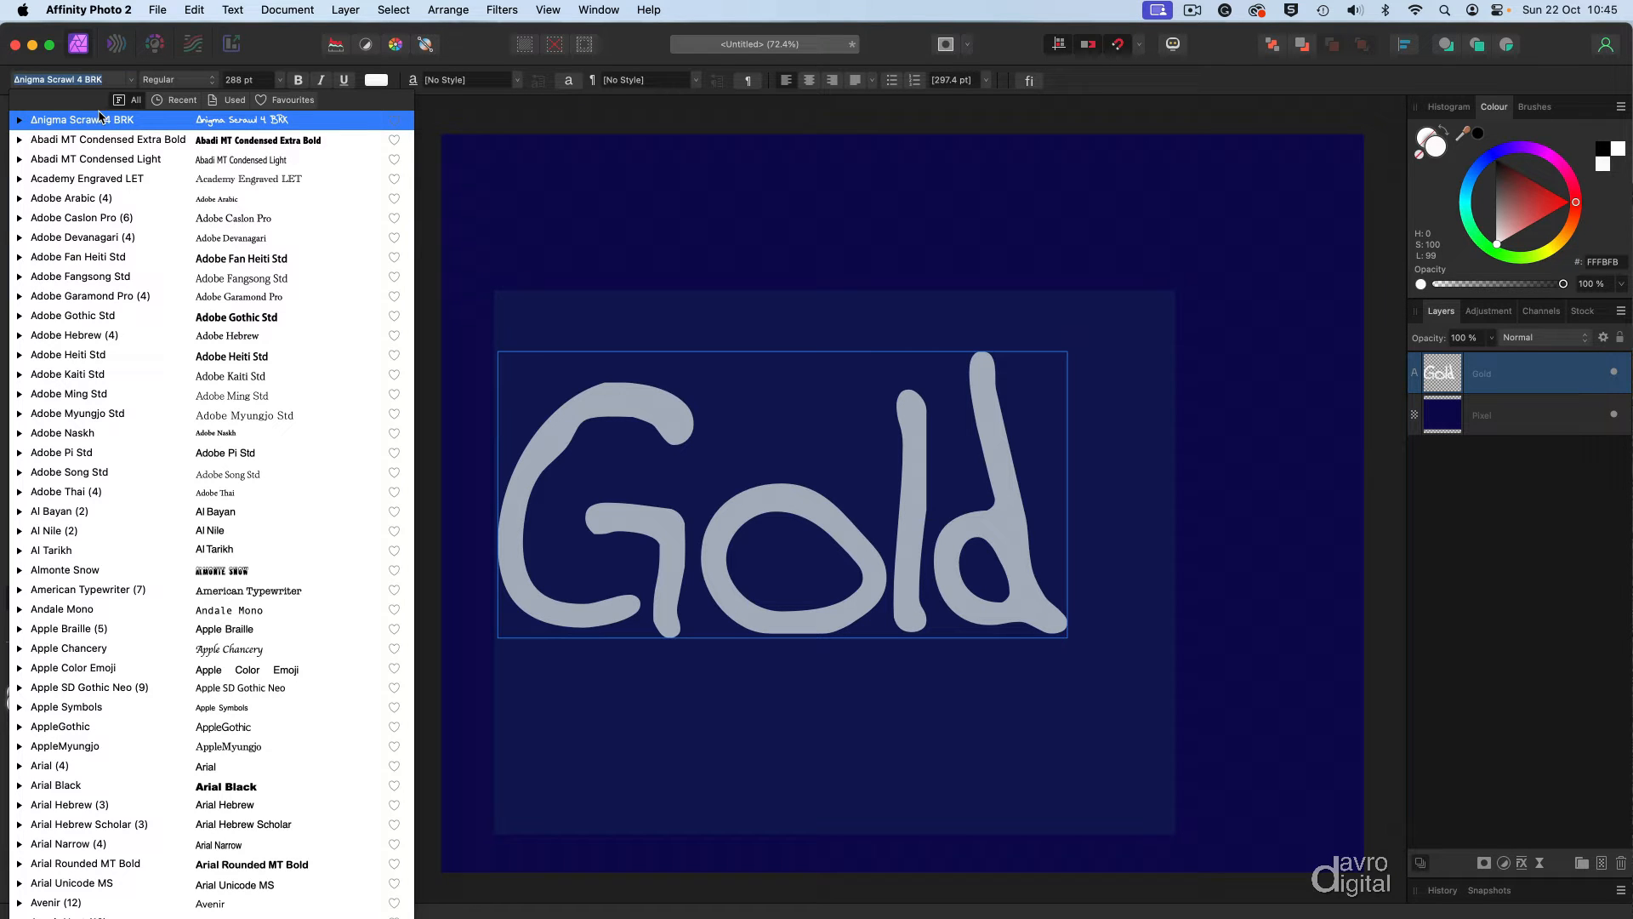
{"action": "type", "text": "snell Roundhand"}
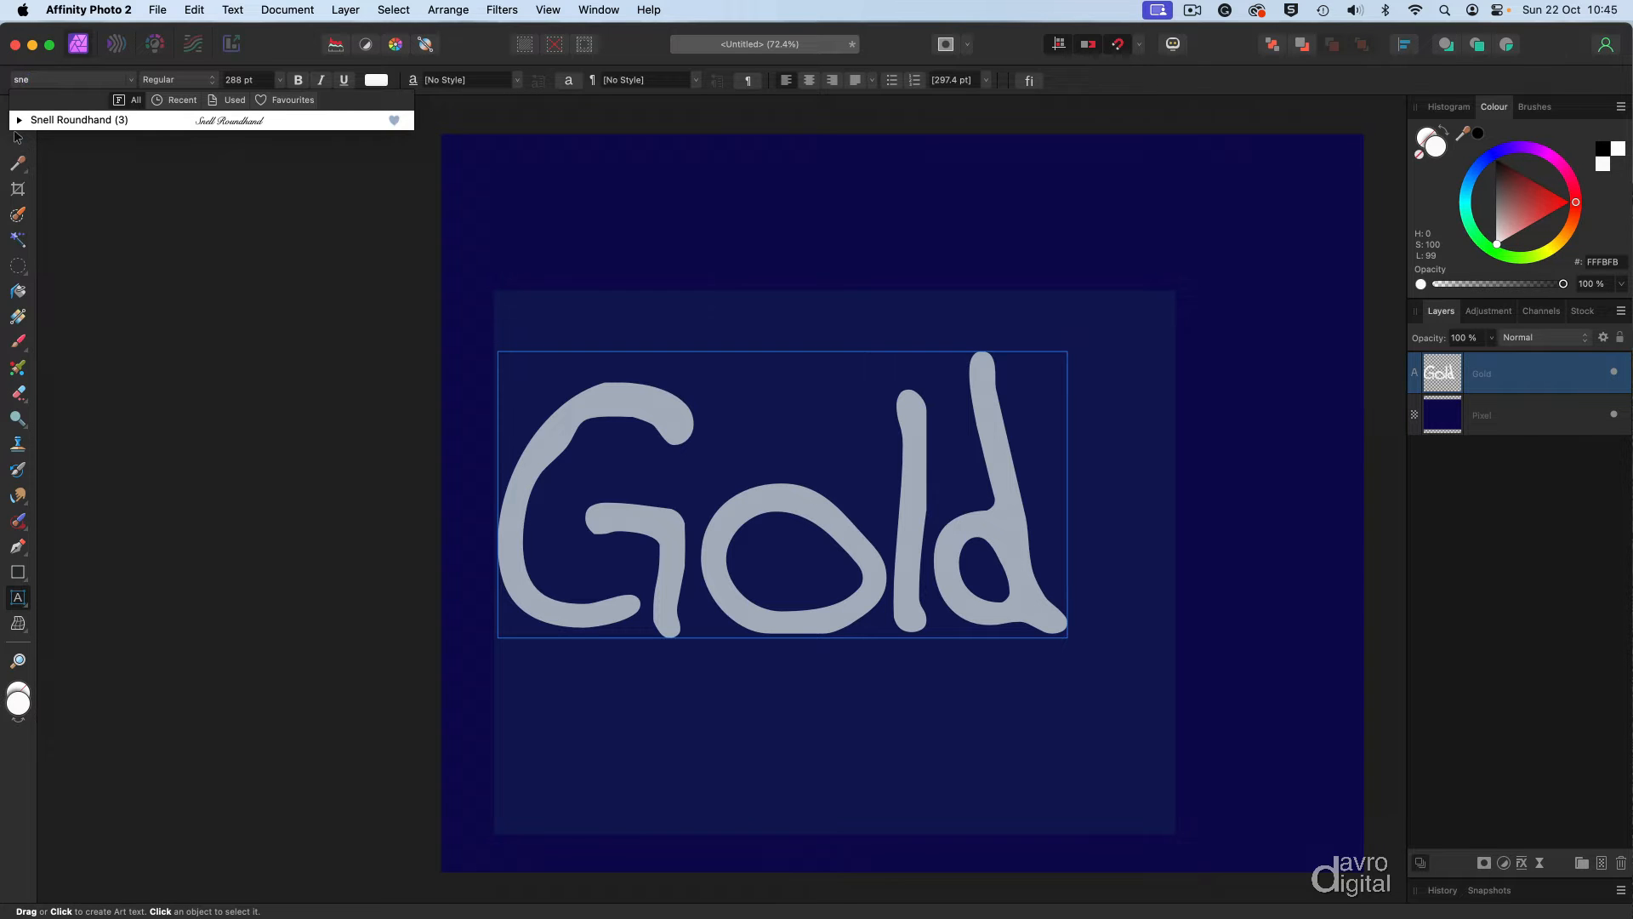
{"action": "left_click", "coordinate": [114, 119]}
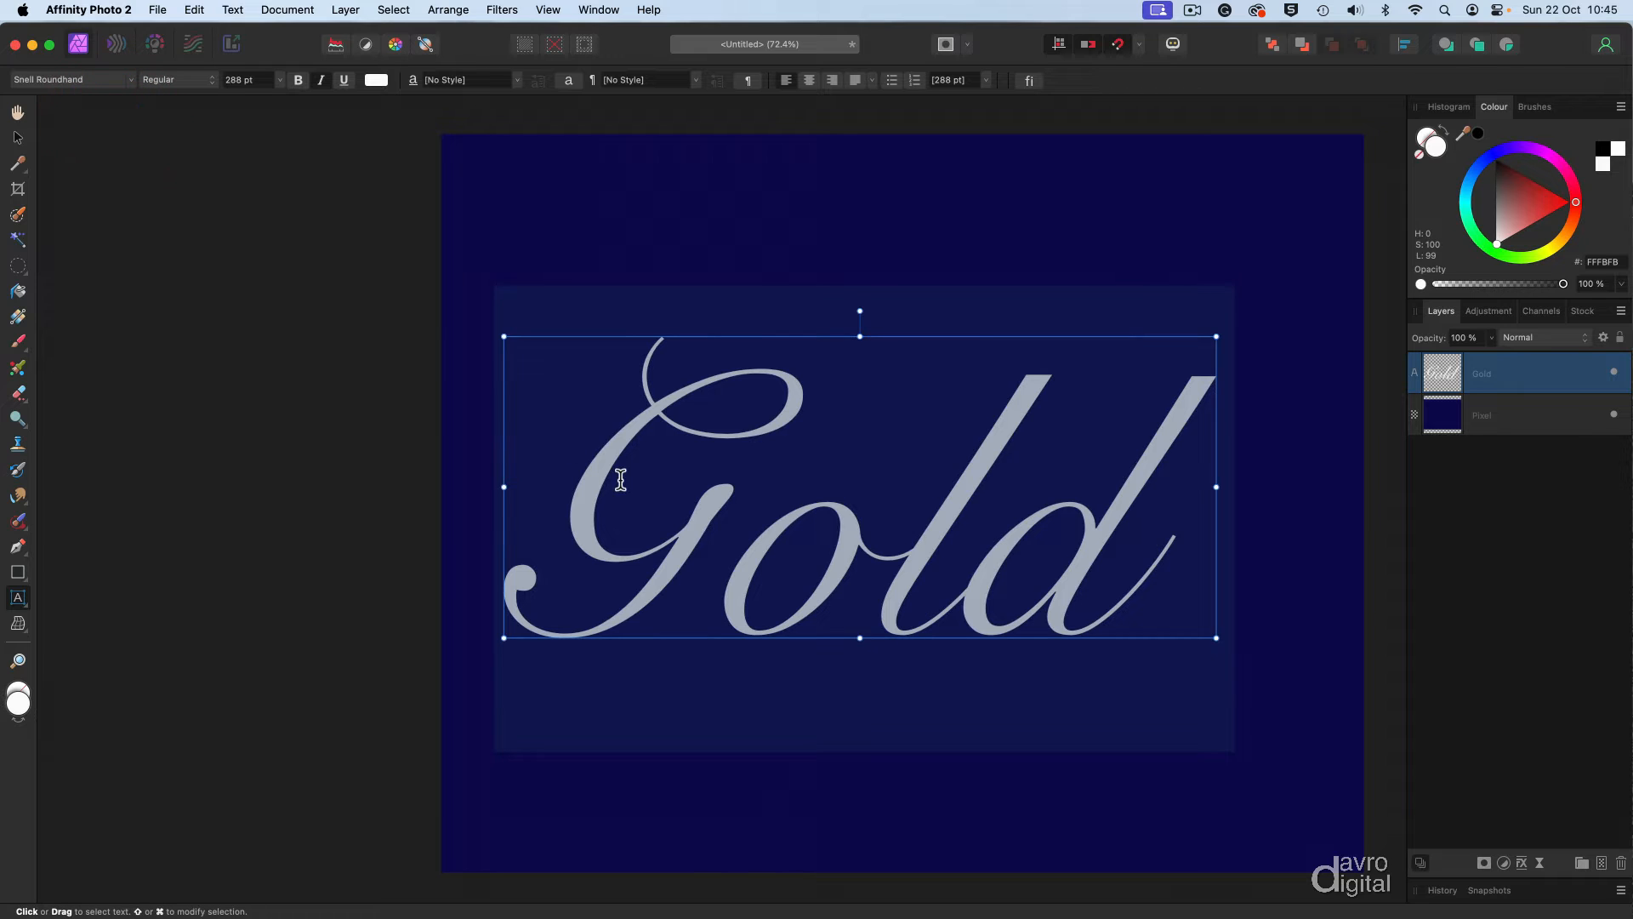
{"action": "scroll", "coordinate": [620, 479], "scroll_direction": "right", "scroll_amount": 3}
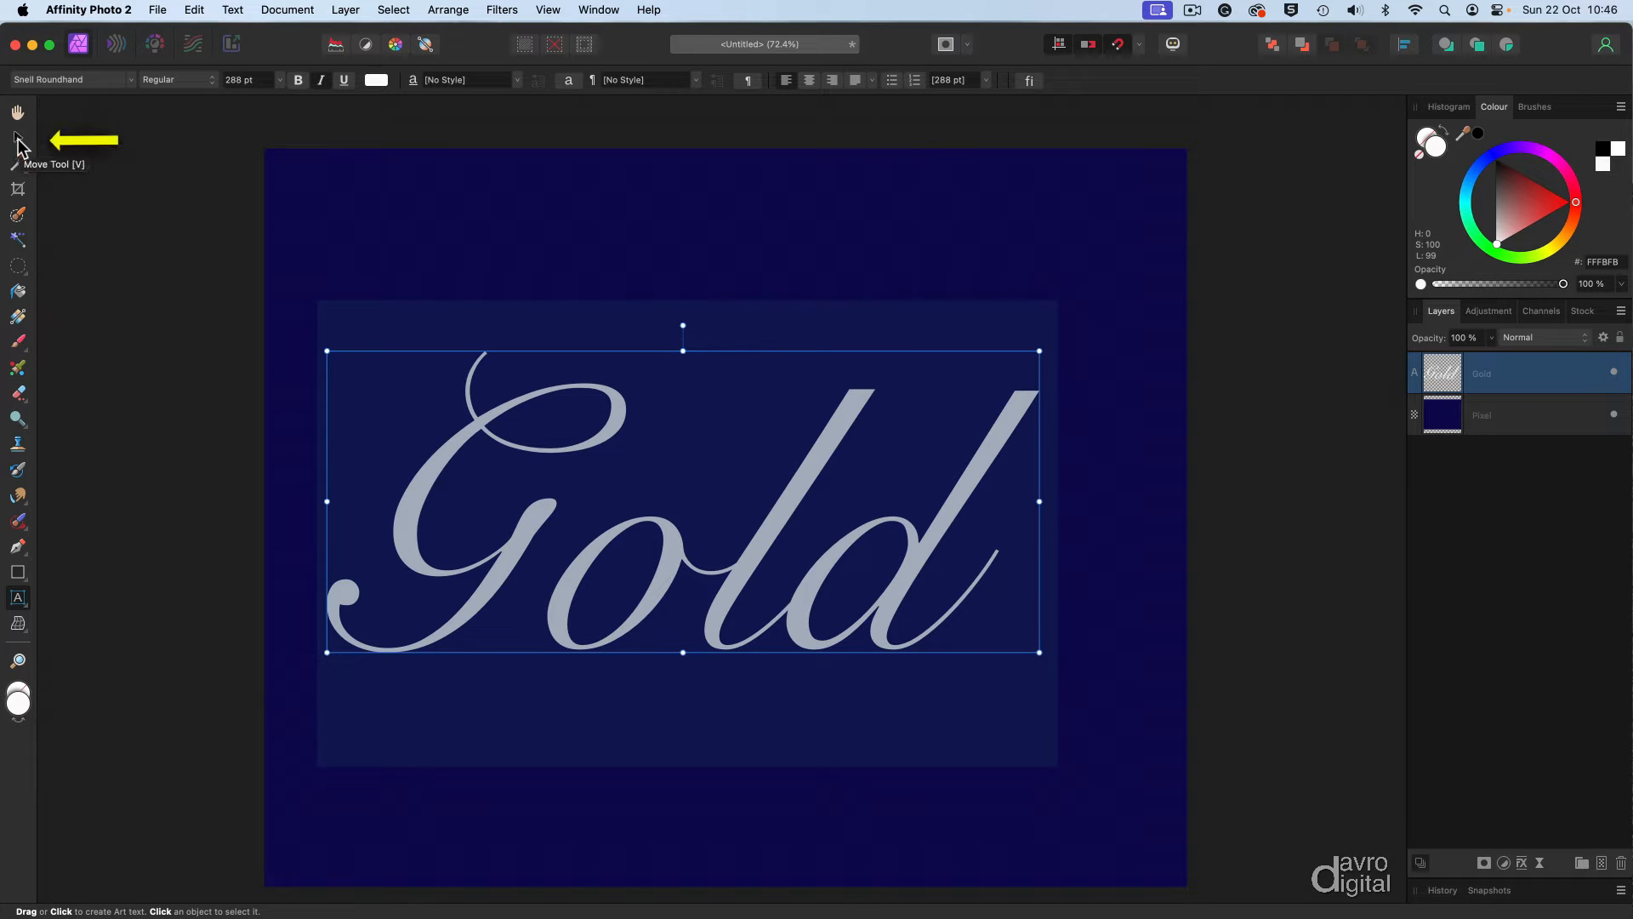
{"action": "left_click", "coordinate": [17, 143]}
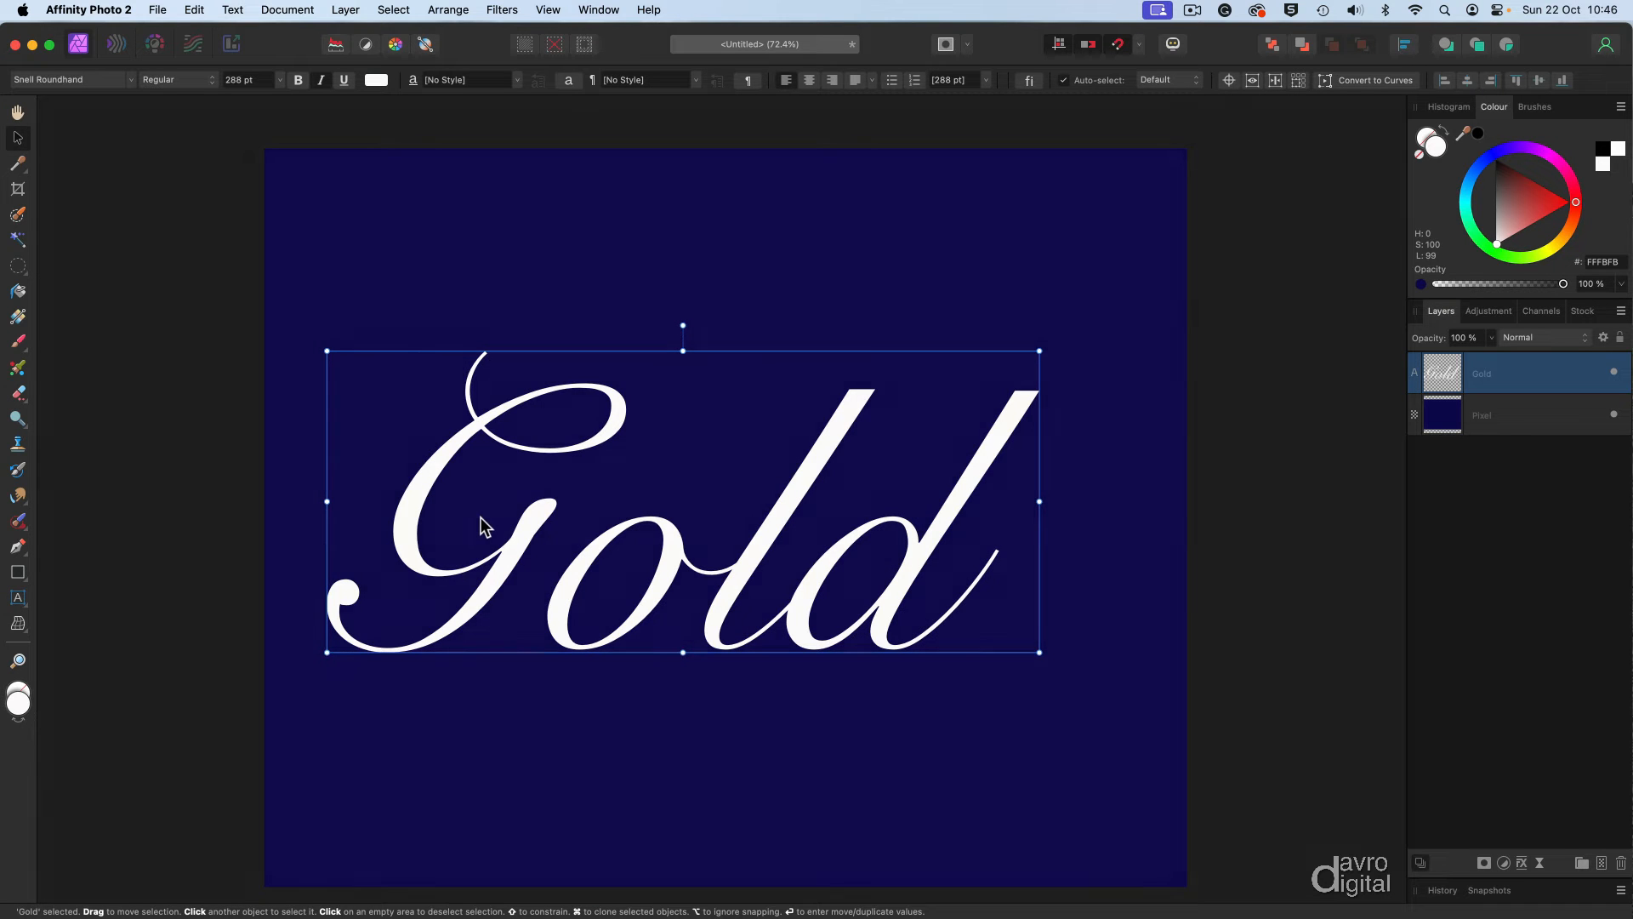
- Enlarge the Gold text to about 347.5 pt so it nearly spans the canvas, and tilt it slightly anticlockwise
{"action": "left_click_drag", "start_coordinate": [486, 524], "coordinate": [518, 510]}
{"action": "left_click", "coordinate": [899, 425]}
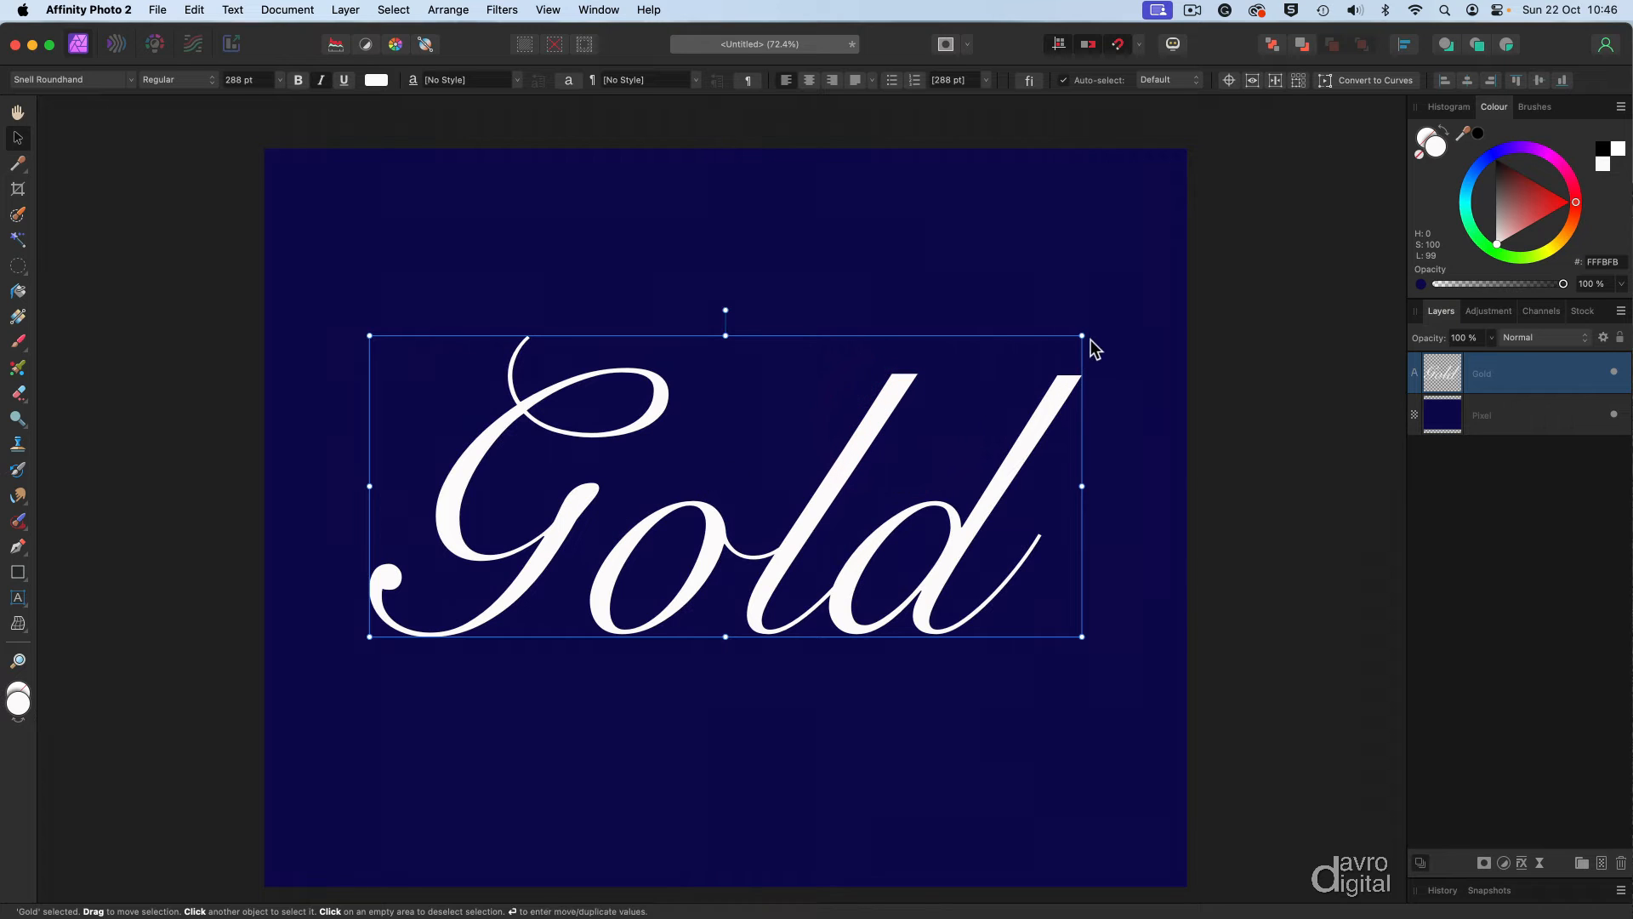
{"action": "left_click_drag", "start_coordinate": [1087, 335], "coordinate": [1156, 303]}
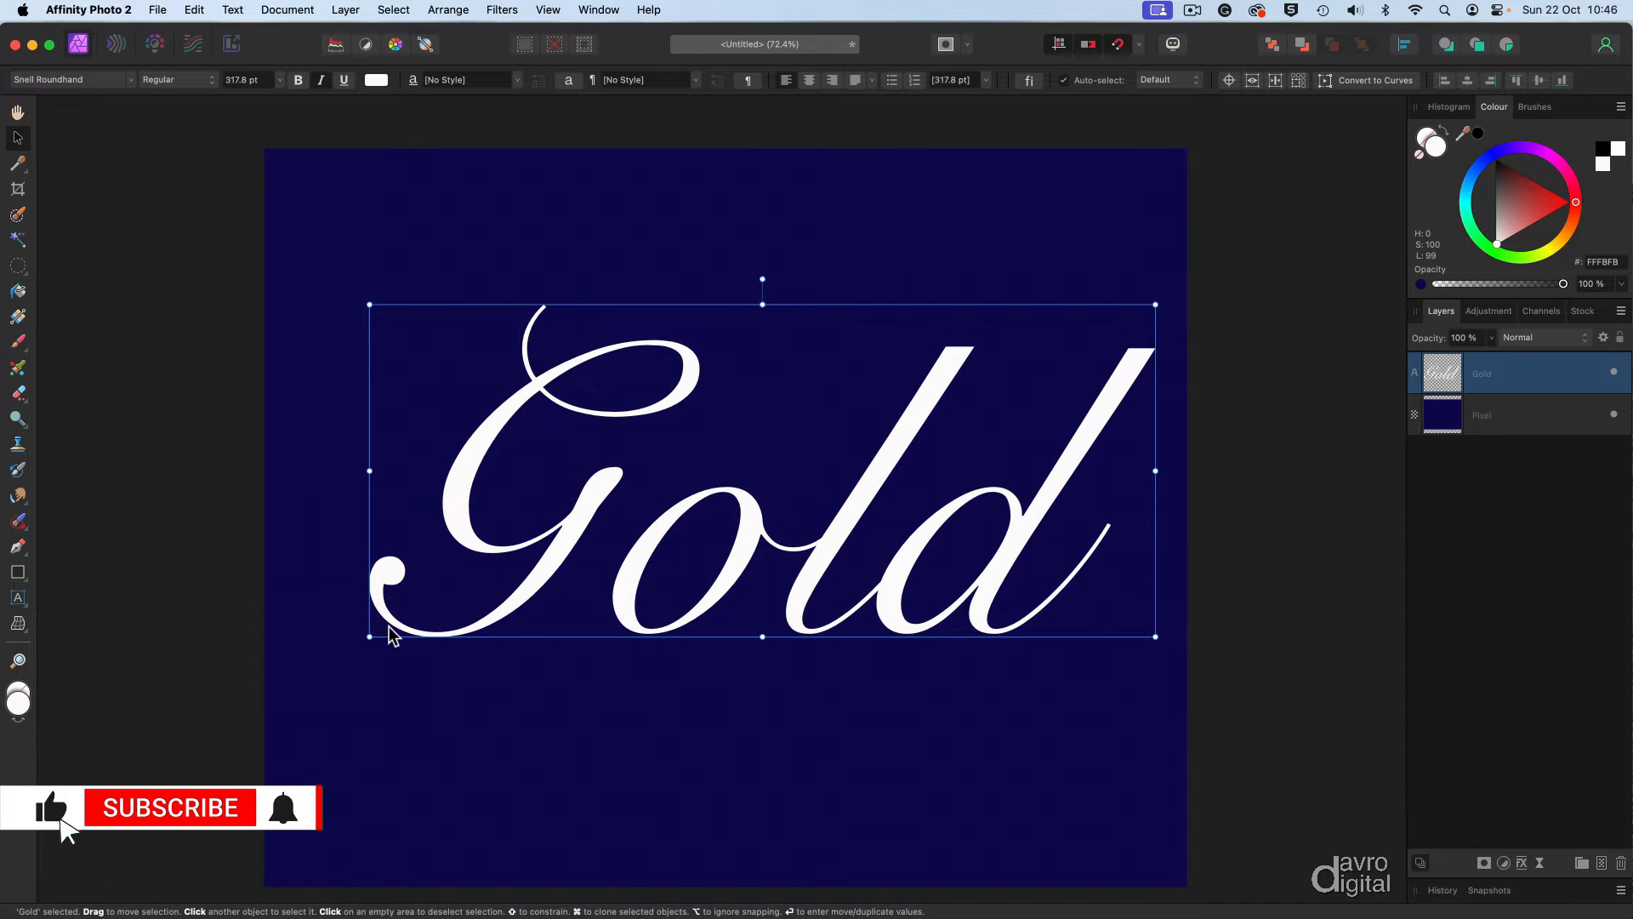
{"action": "left_click_drag", "start_coordinate": [370, 636], "coordinate": [296, 668]}
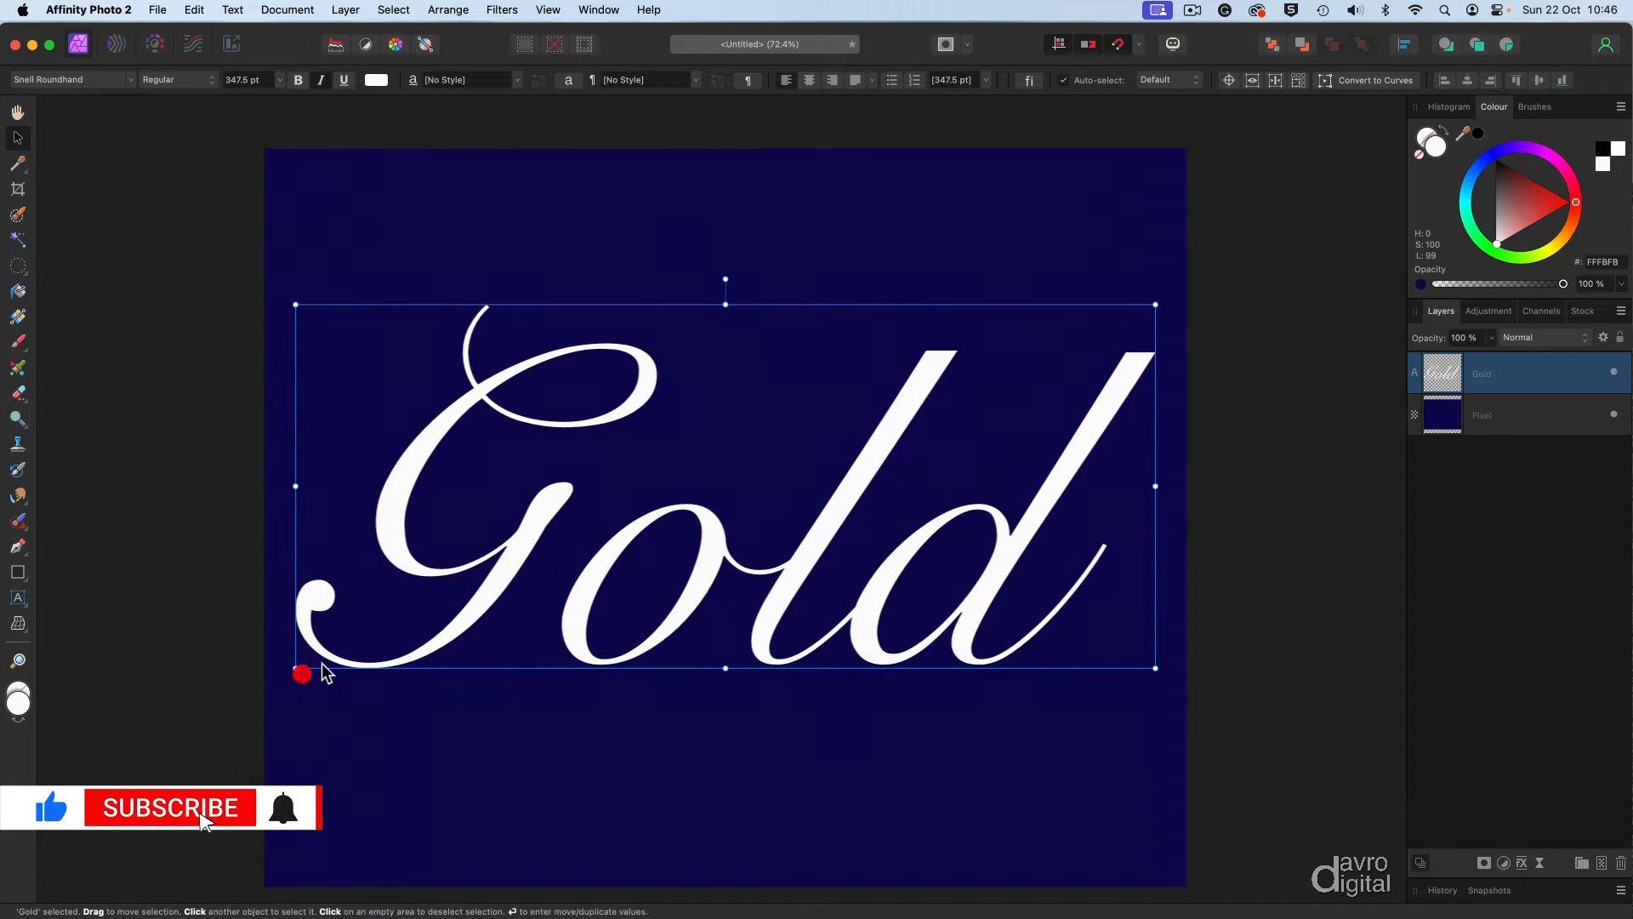
{"action": "left_click_drag", "start_coordinate": [726, 278], "coordinate": [704, 279]}
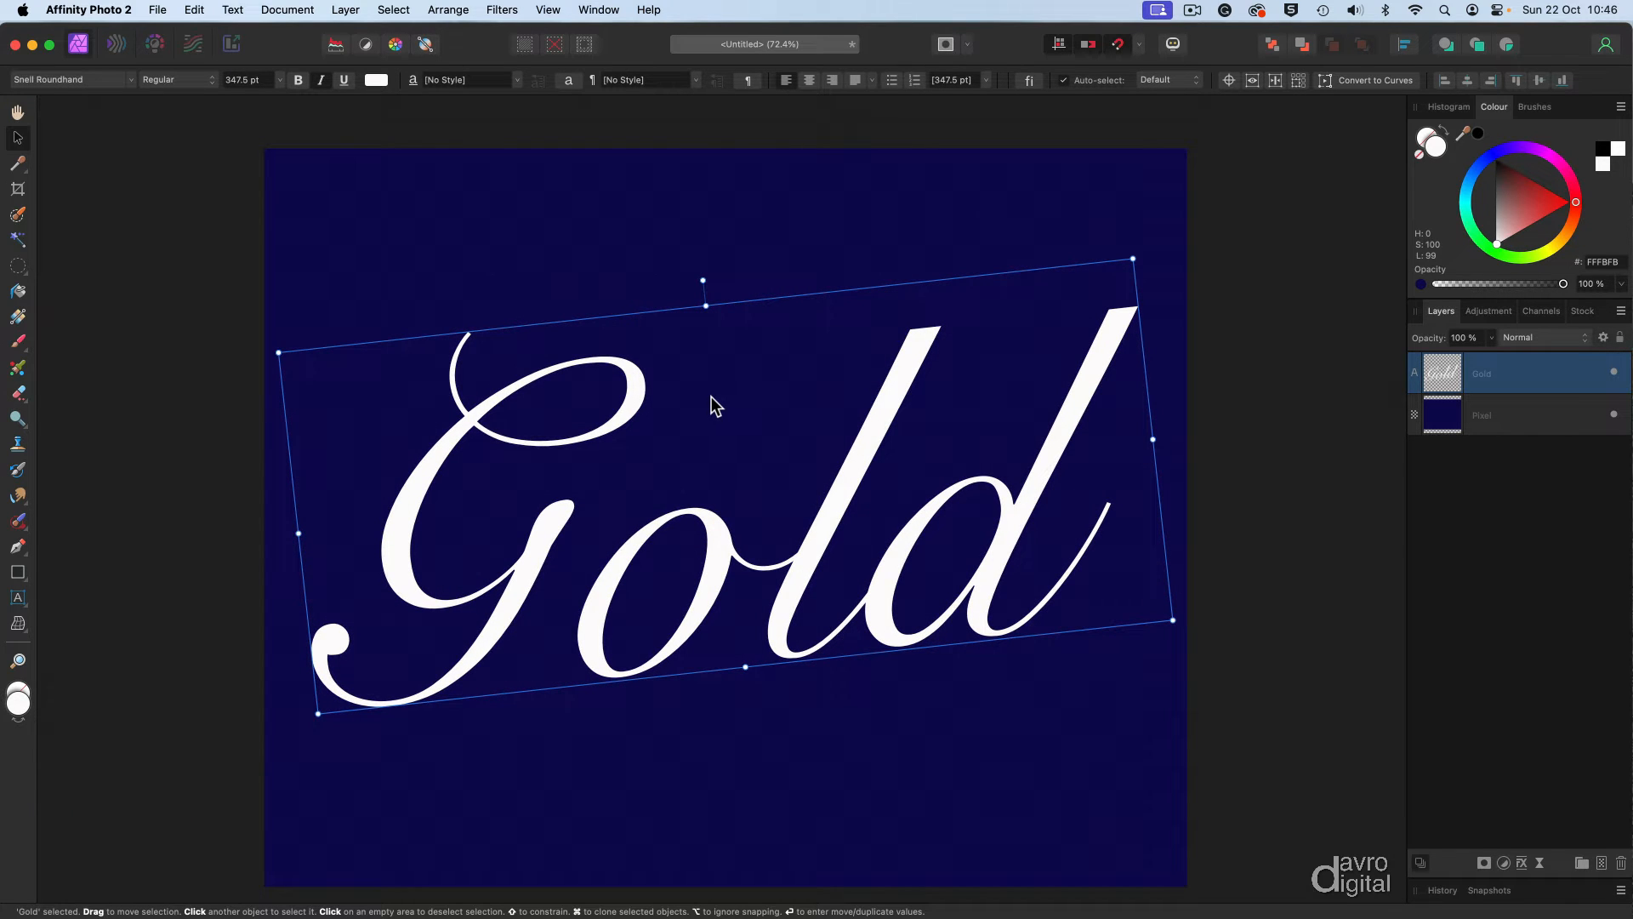
{"action": "key", "text": "h"}
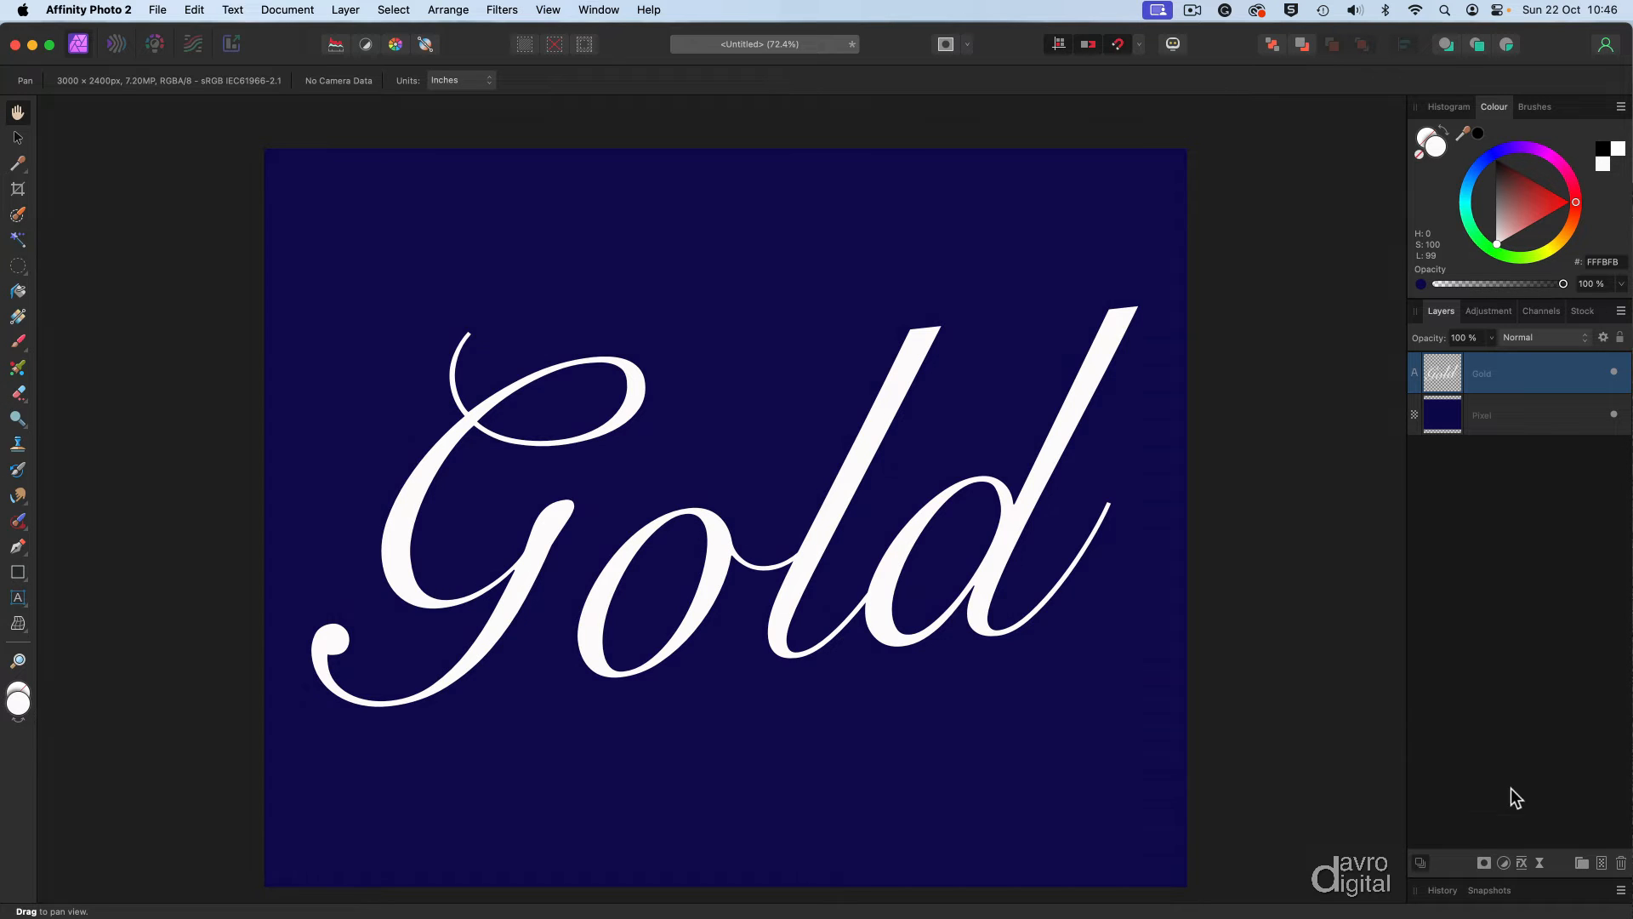
- Add a Bevel / Emboss layer effect to the Gold text, with type Inner and a radius of about 31.3 px
{"action": "left_click", "coordinate": [1522, 862]}
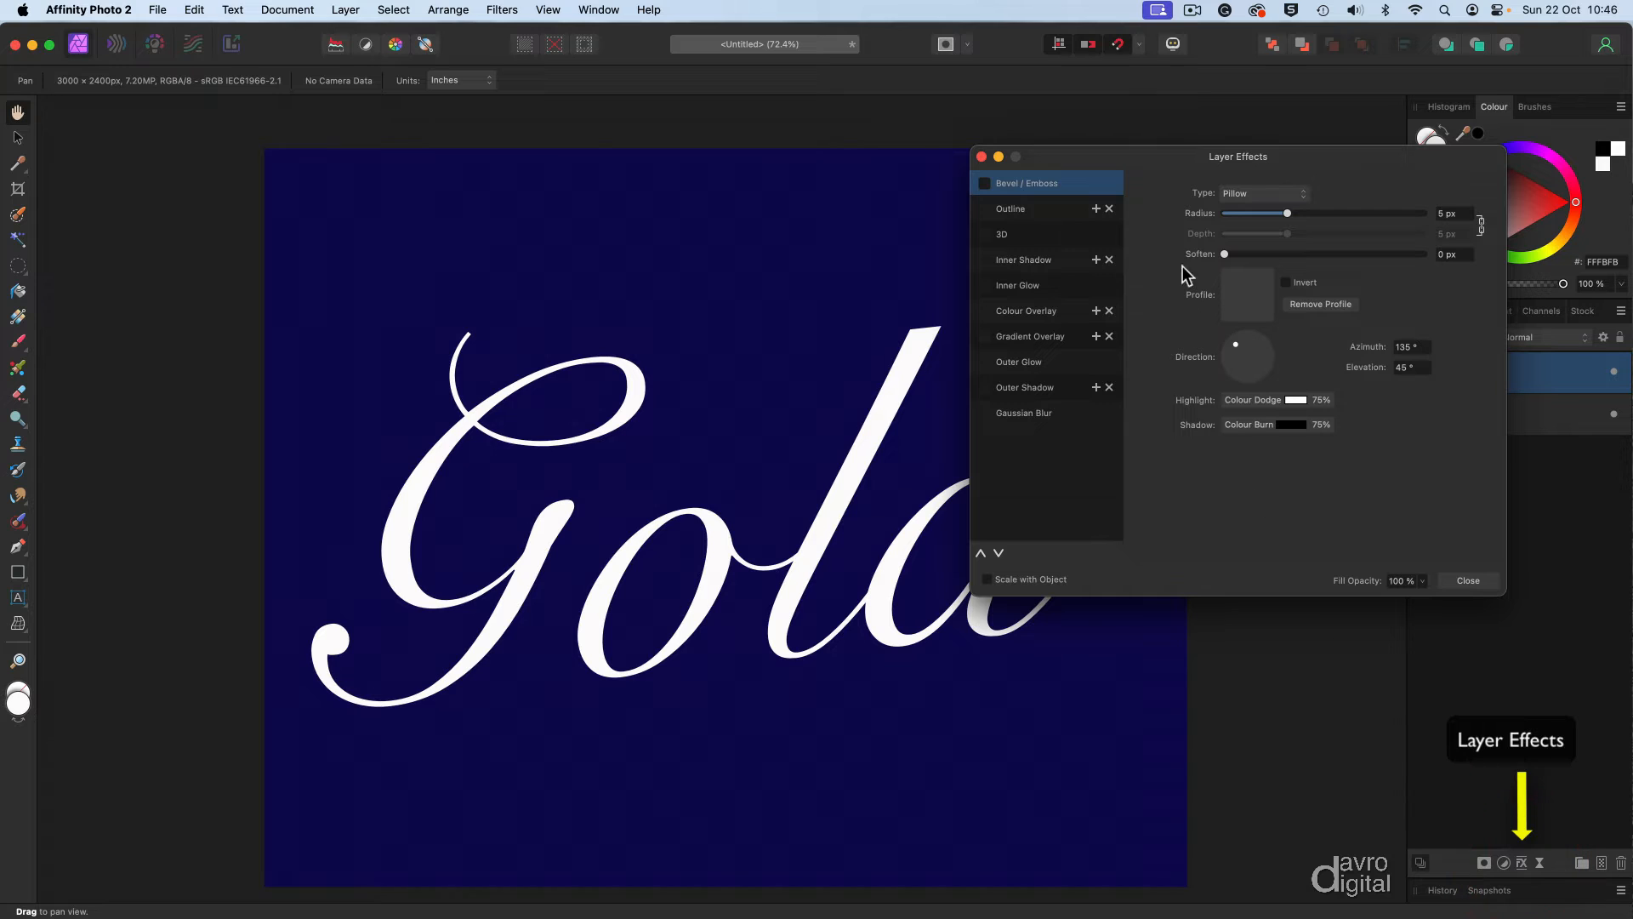
{"action": "scroll", "coordinate": [868, 413], "scroll_direction": "right", "scroll_amount": 5}
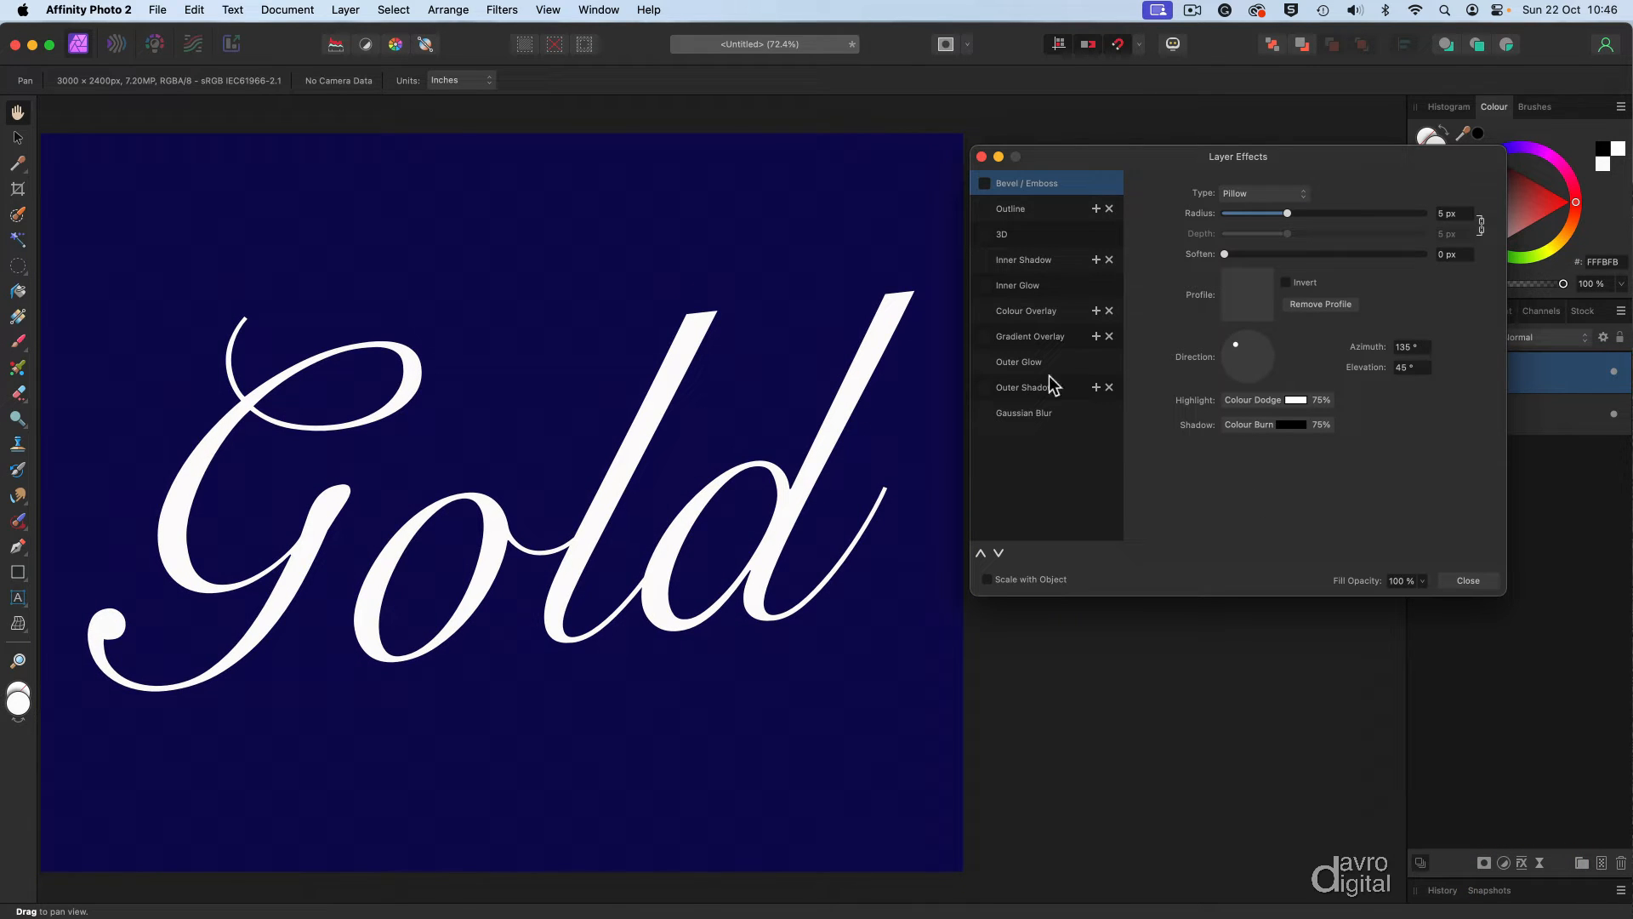
{"action": "left_click", "coordinate": [985, 183]}
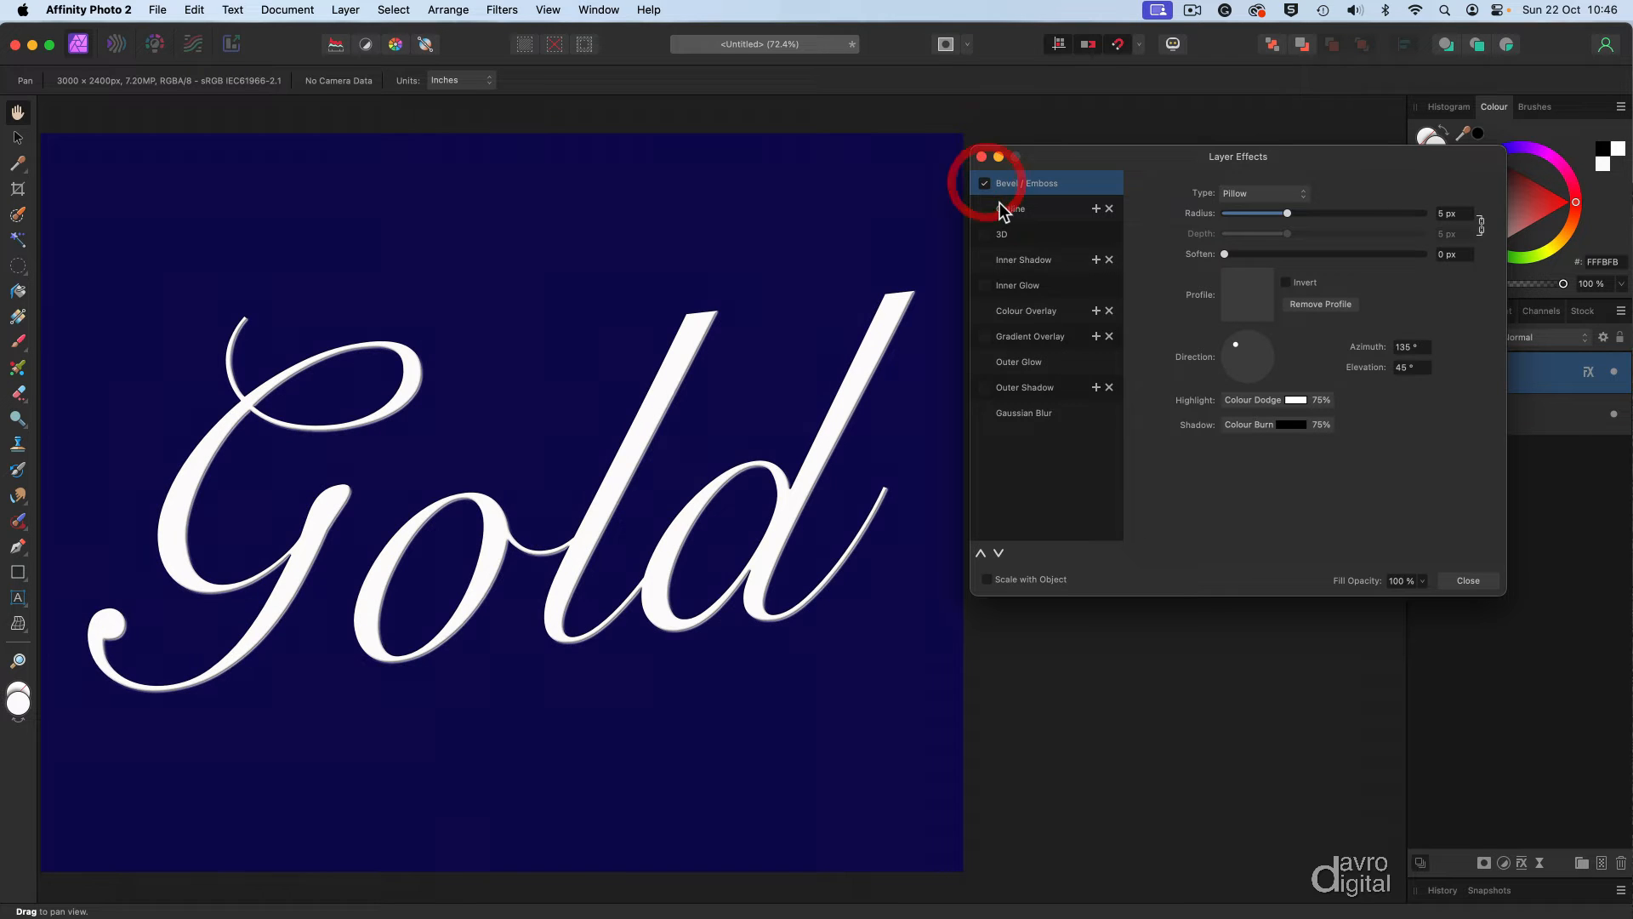
{"action": "left_click", "coordinate": [1247, 196]}
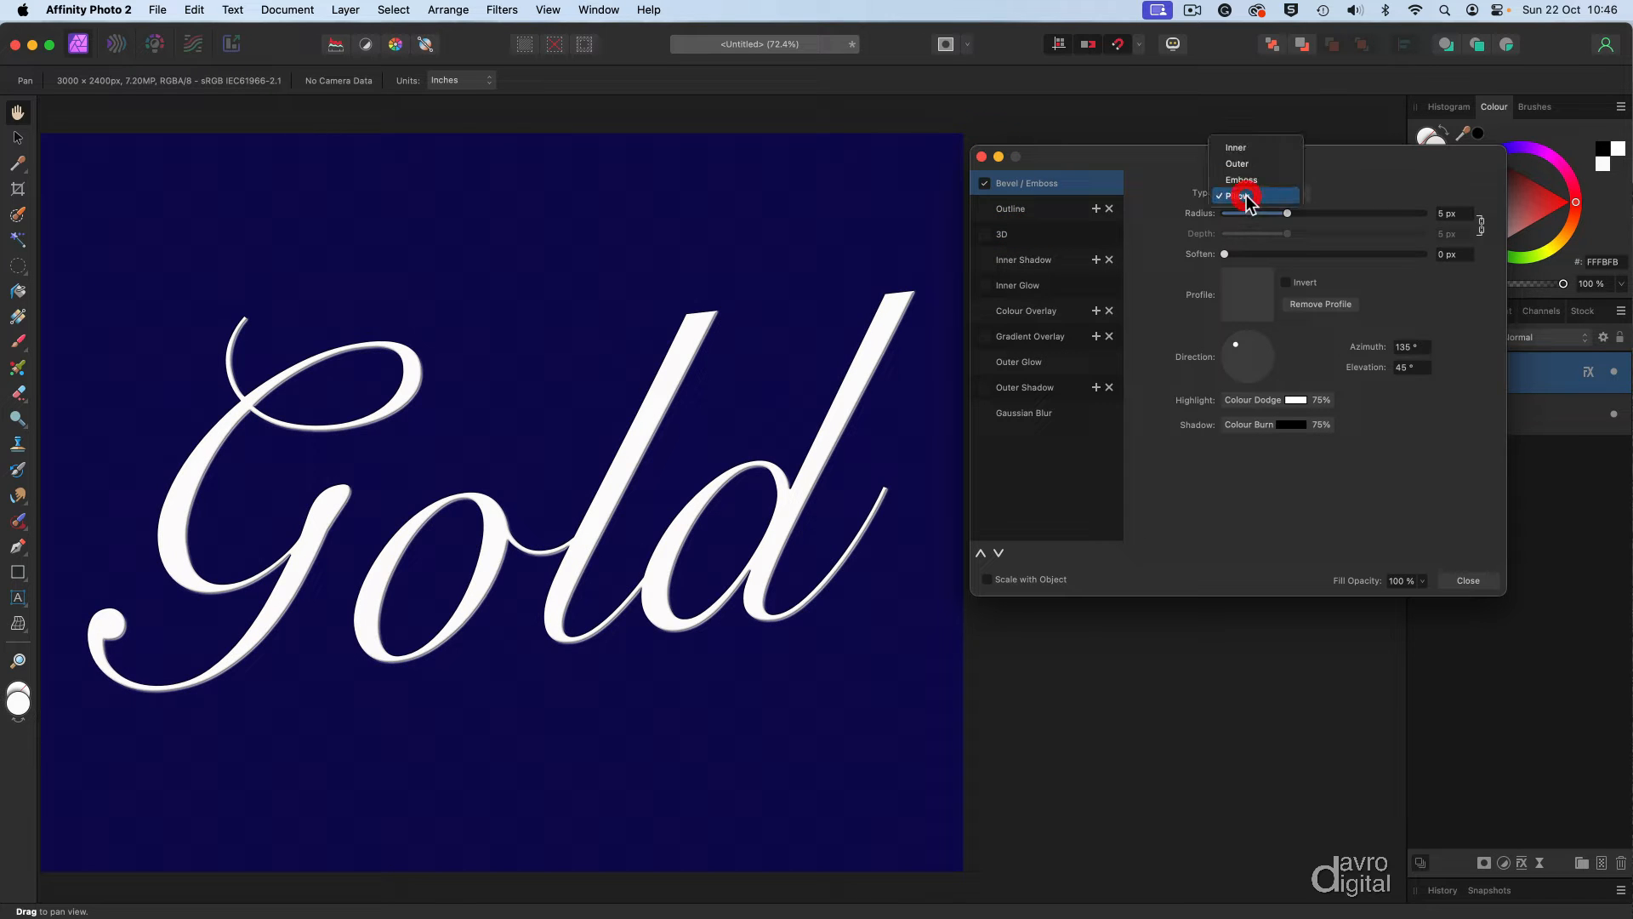
{"action": "left_click", "coordinate": [1254, 150]}
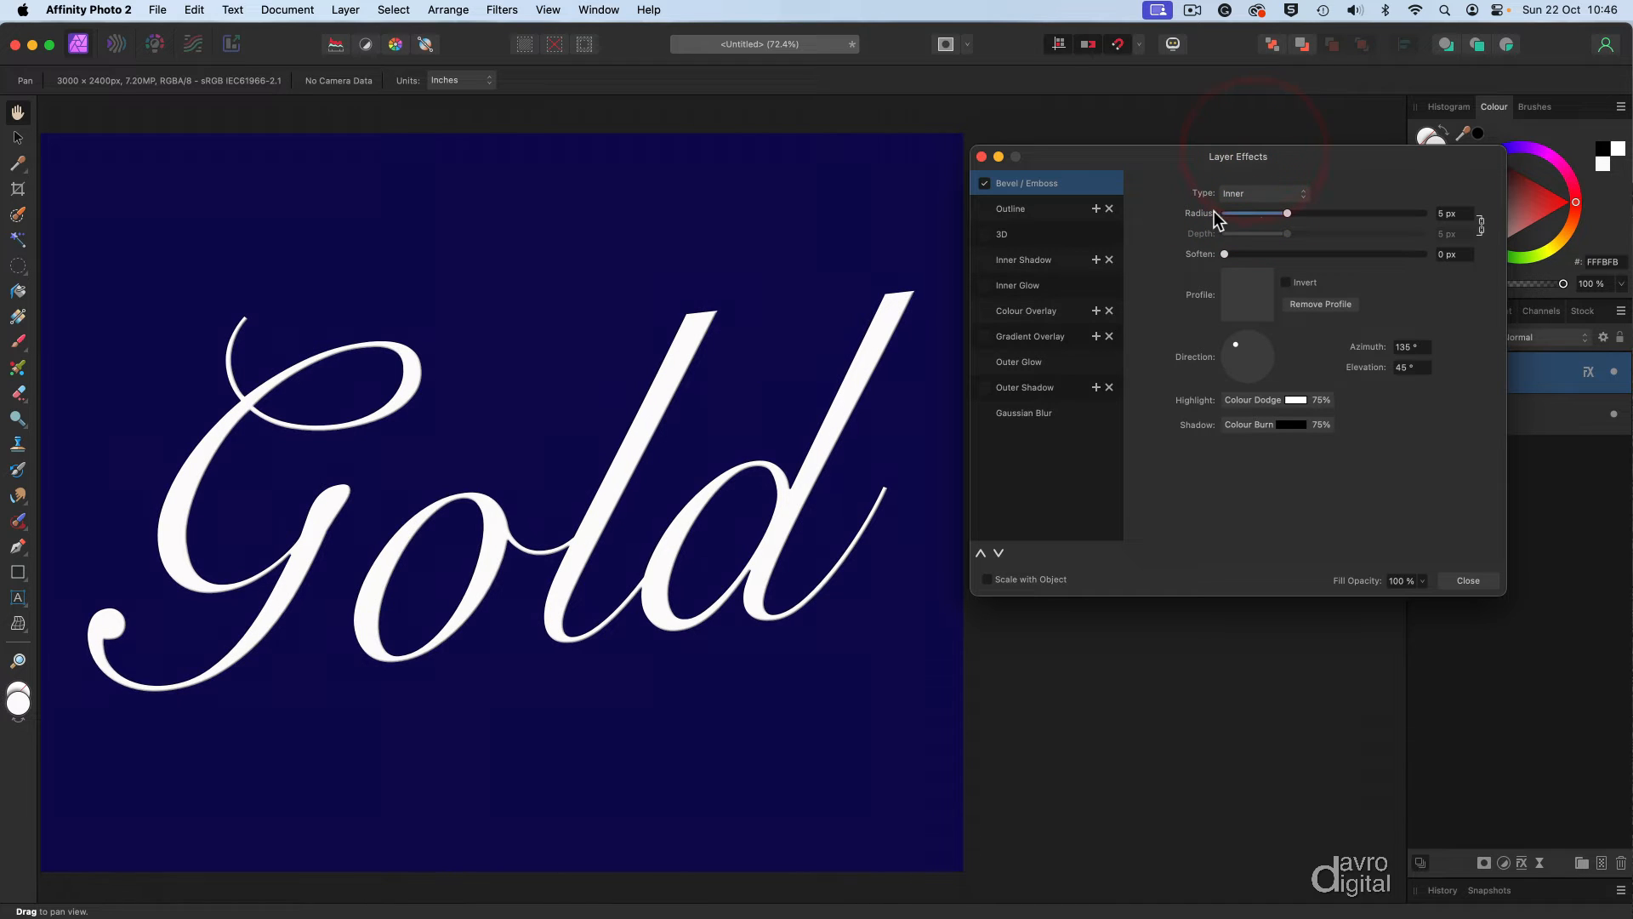
{"action": "left_click_drag", "start_coordinate": [1287, 213], "coordinate": [1359, 222]}
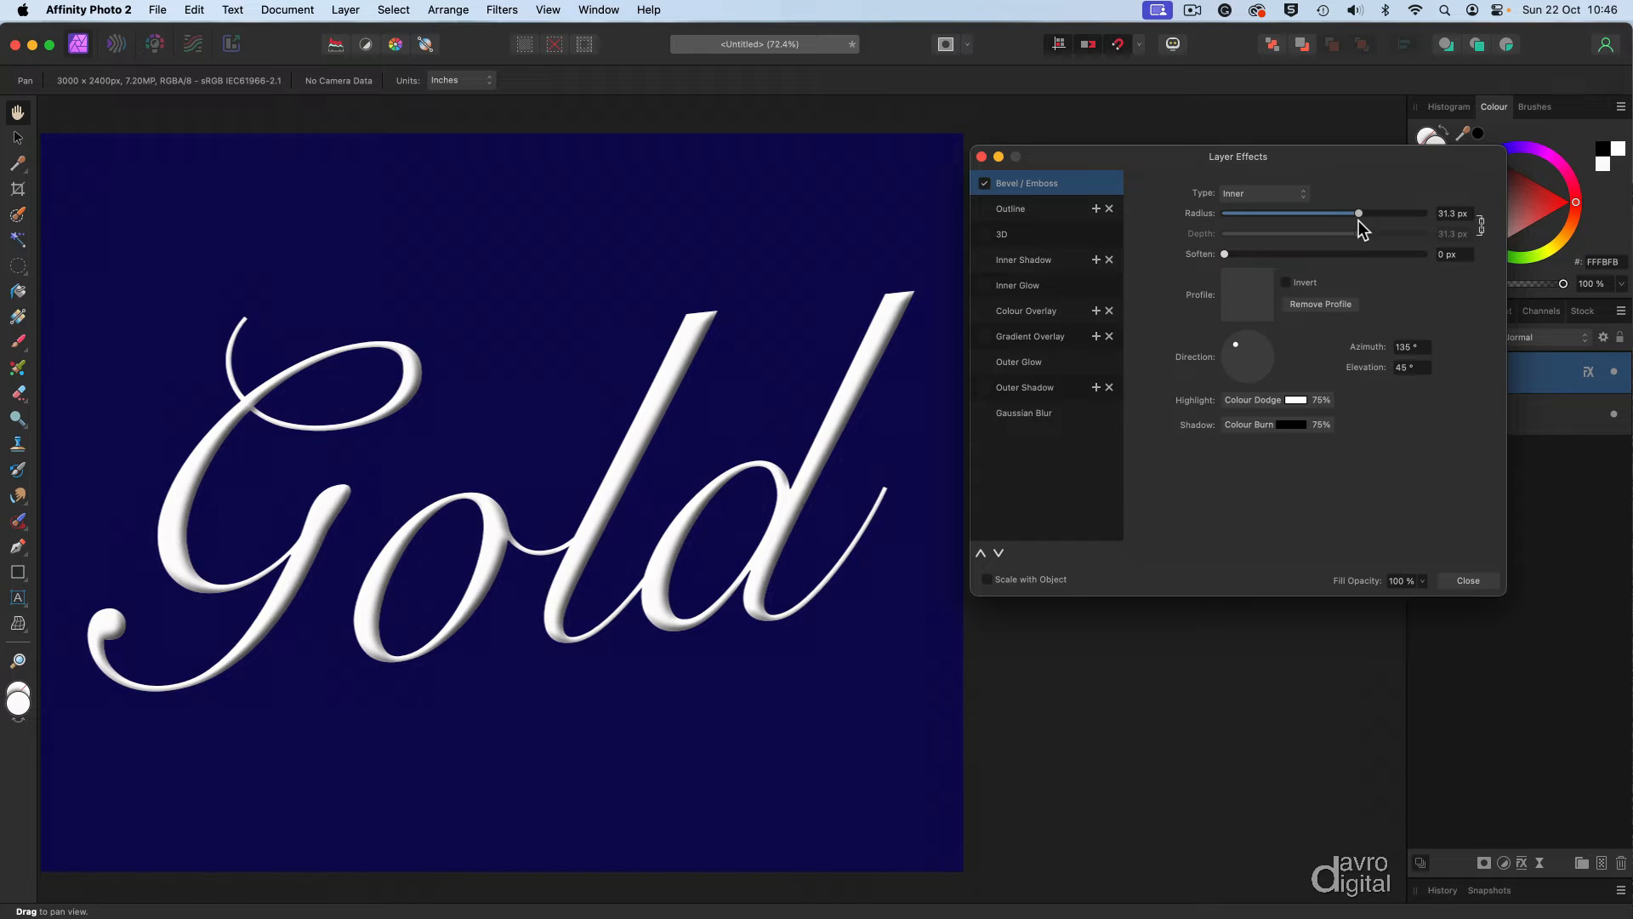
{"action": "left_click", "coordinate": [704, 325]}
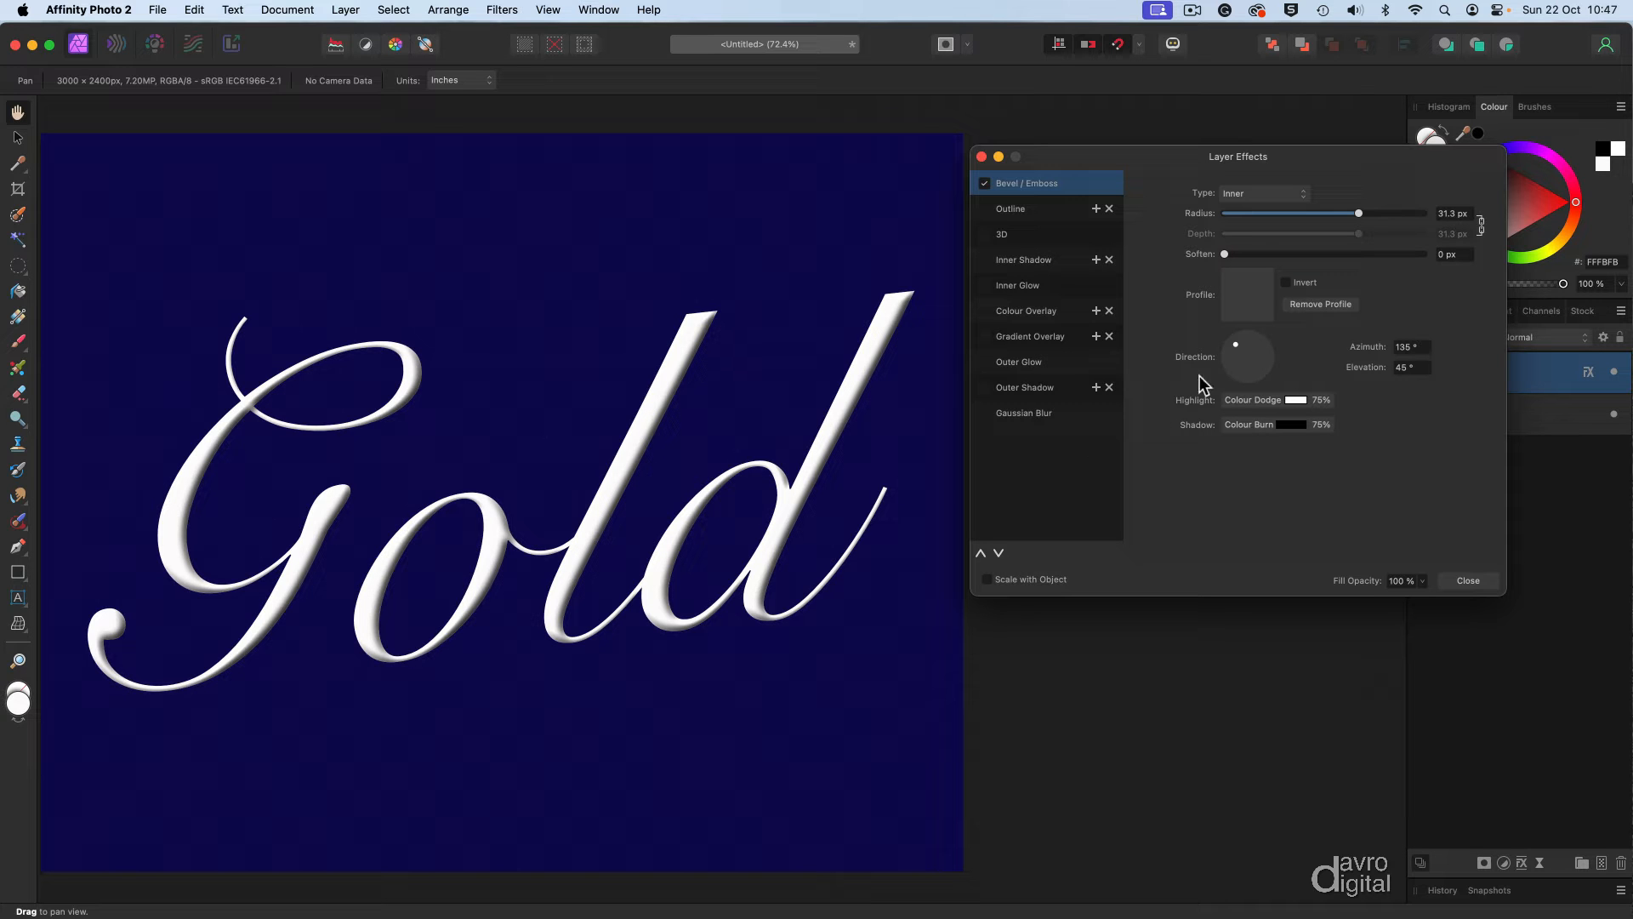
- Compare the four standard bevel profiles, and apply the straight diagonal one with its curve pulled down slightly below the centre
{"action": "left_click", "coordinate": [1245, 298]}
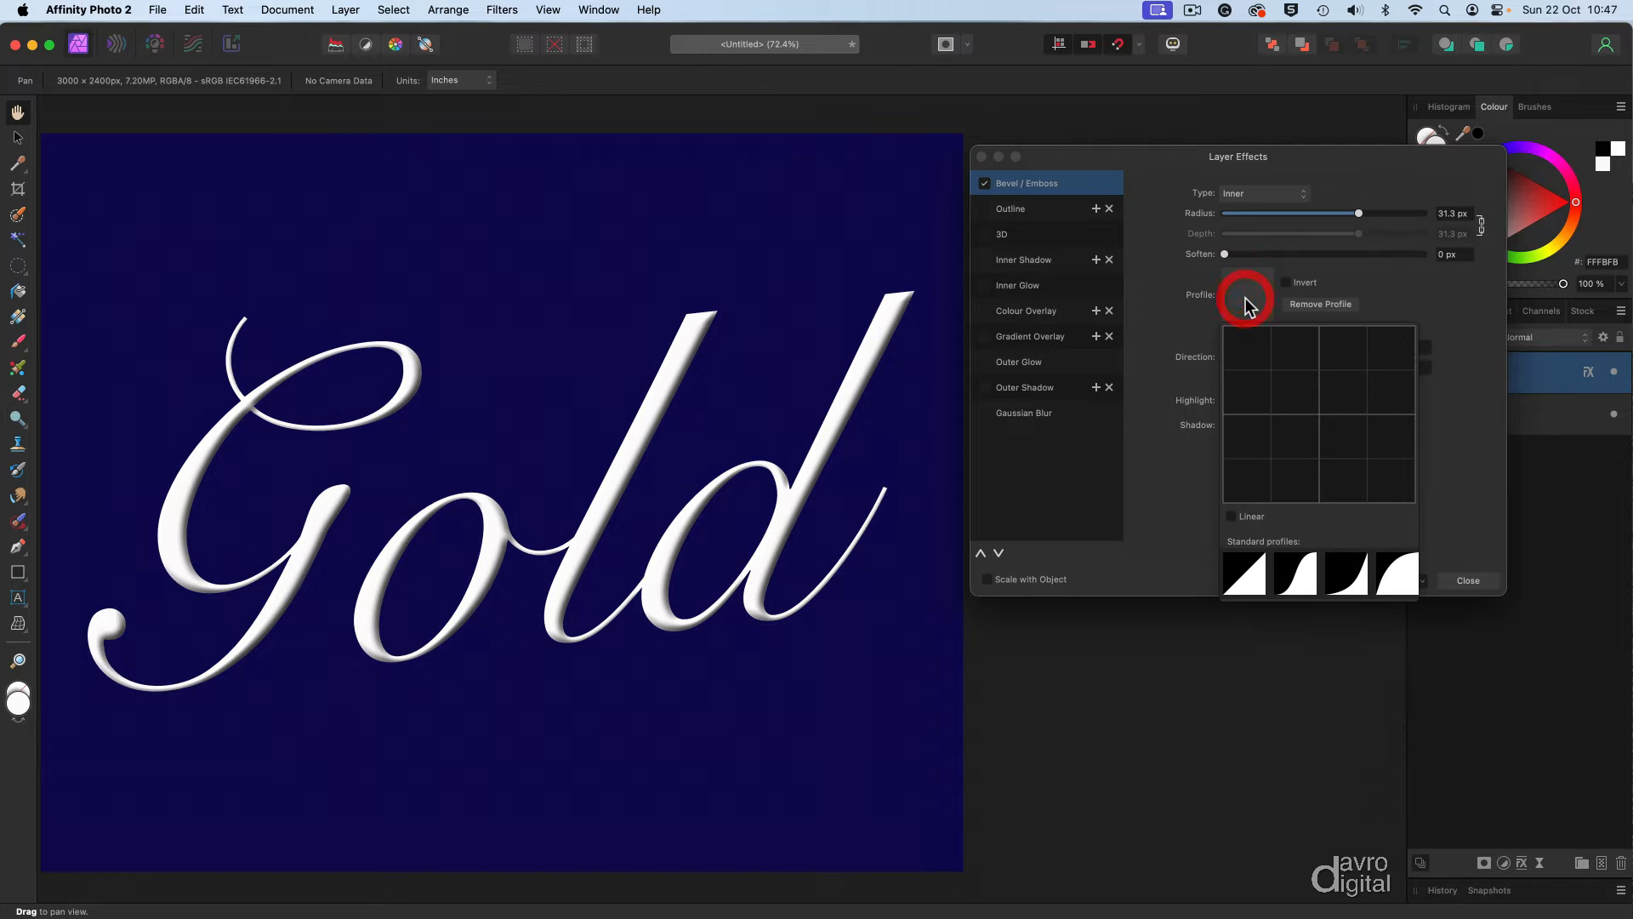
{"action": "left_click", "coordinate": [1252, 567]}
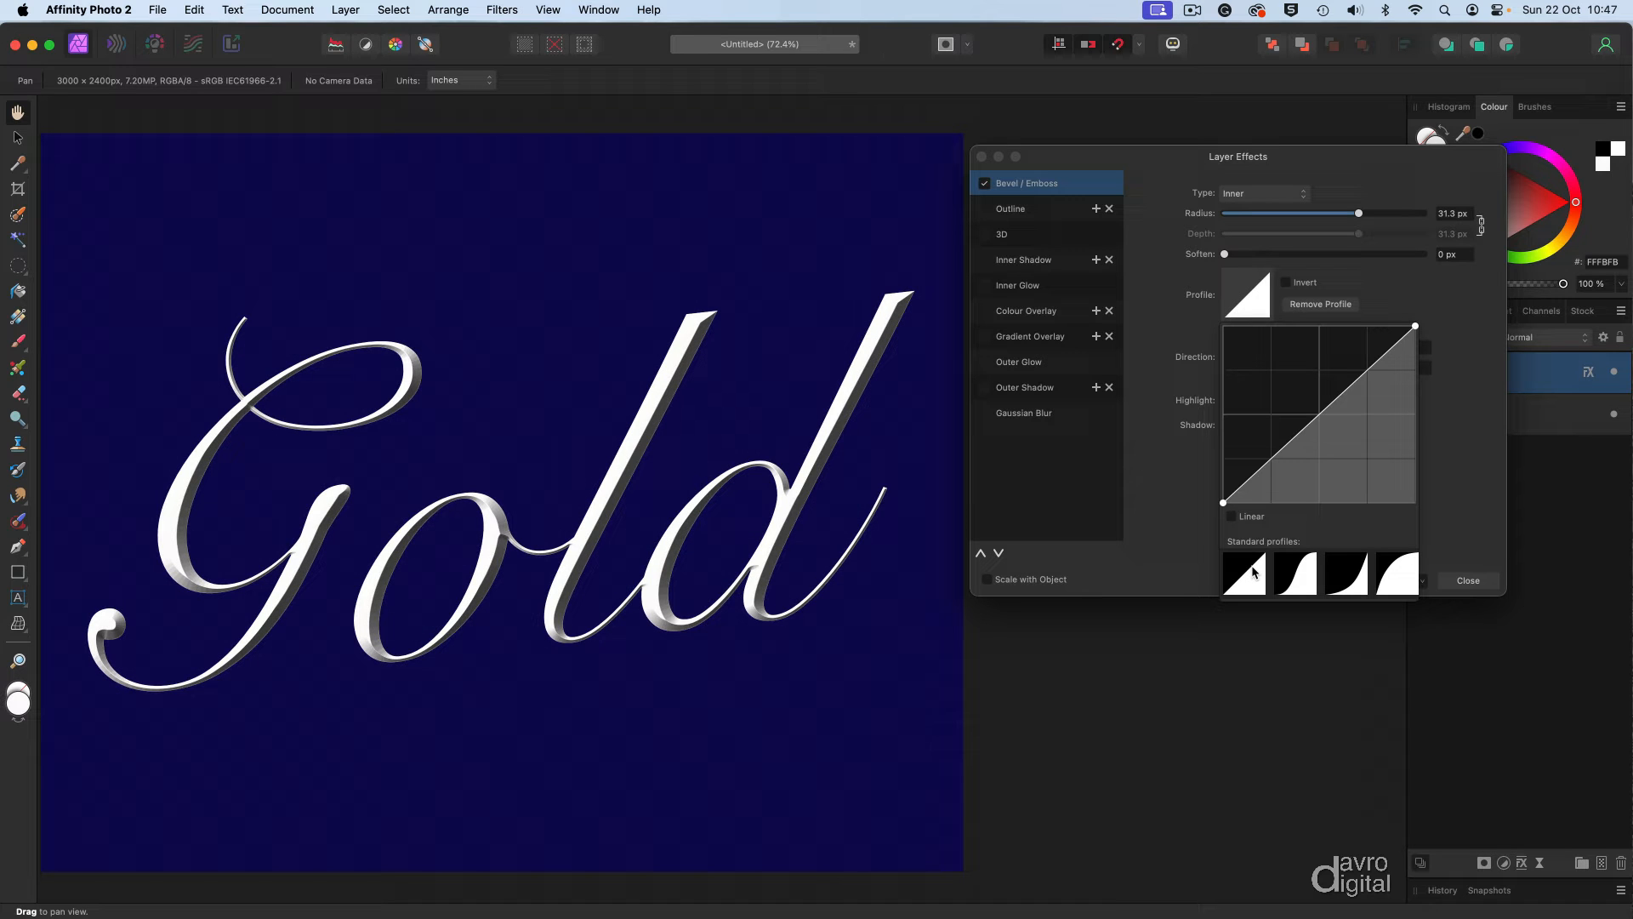
{"action": "left_click", "coordinate": [1304, 582]}
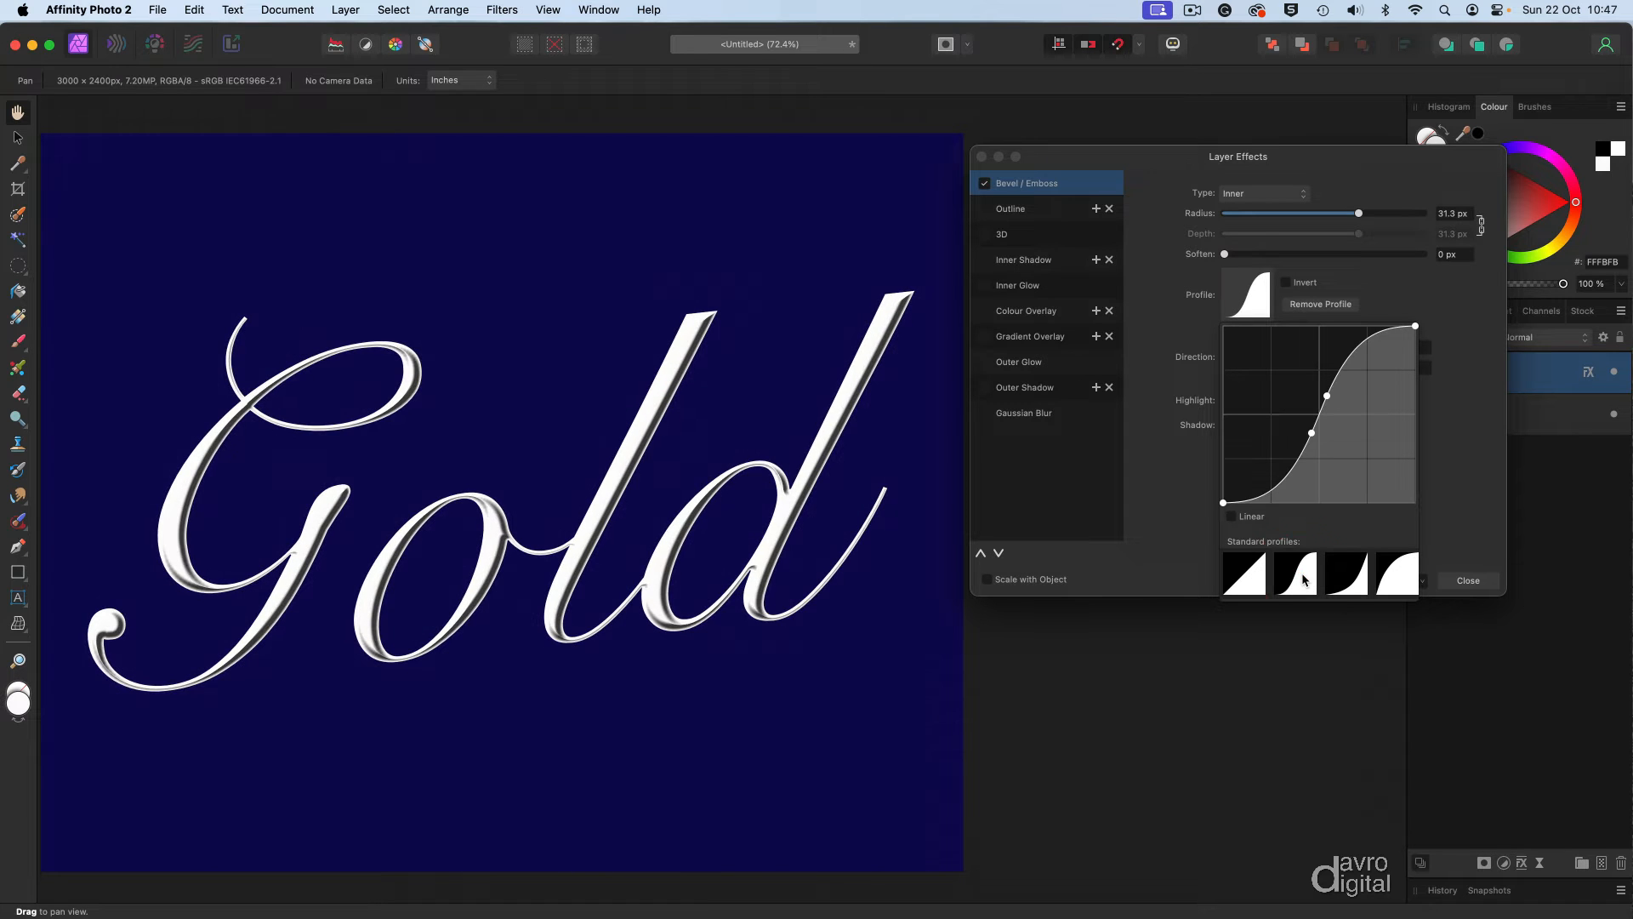
{"action": "left_click", "coordinate": [1348, 581]}
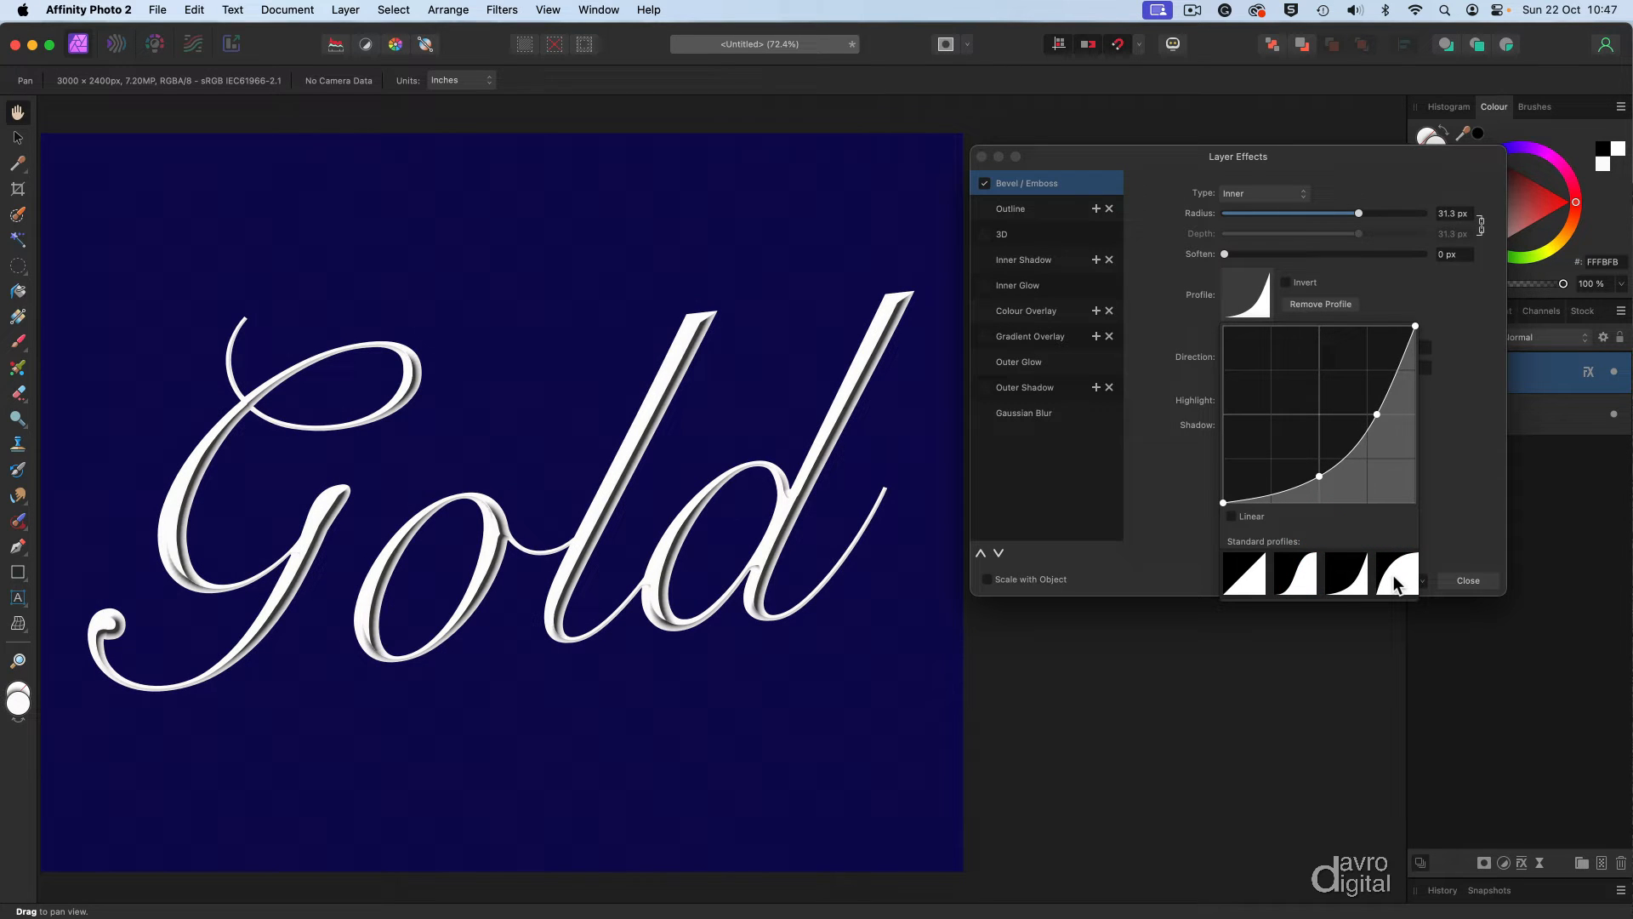
{"action": "left_click", "coordinate": [1393, 575]}
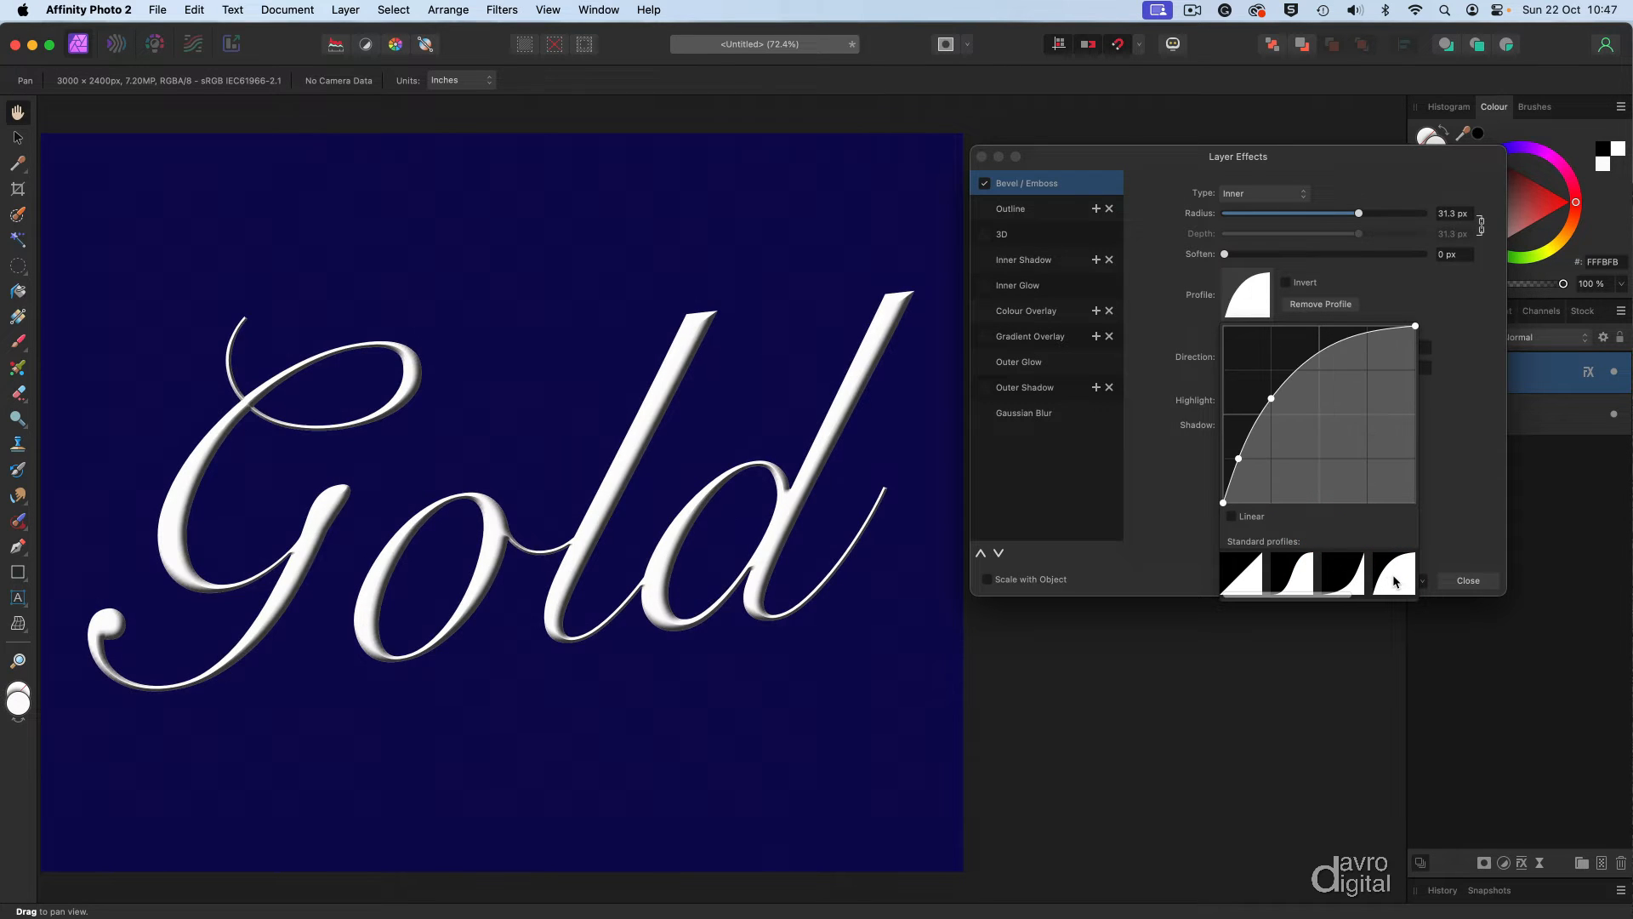
{"action": "left_click", "coordinate": [1245, 568]}
{"action": "left_click_drag", "start_coordinate": [1320, 412], "coordinate": [1336, 437]}
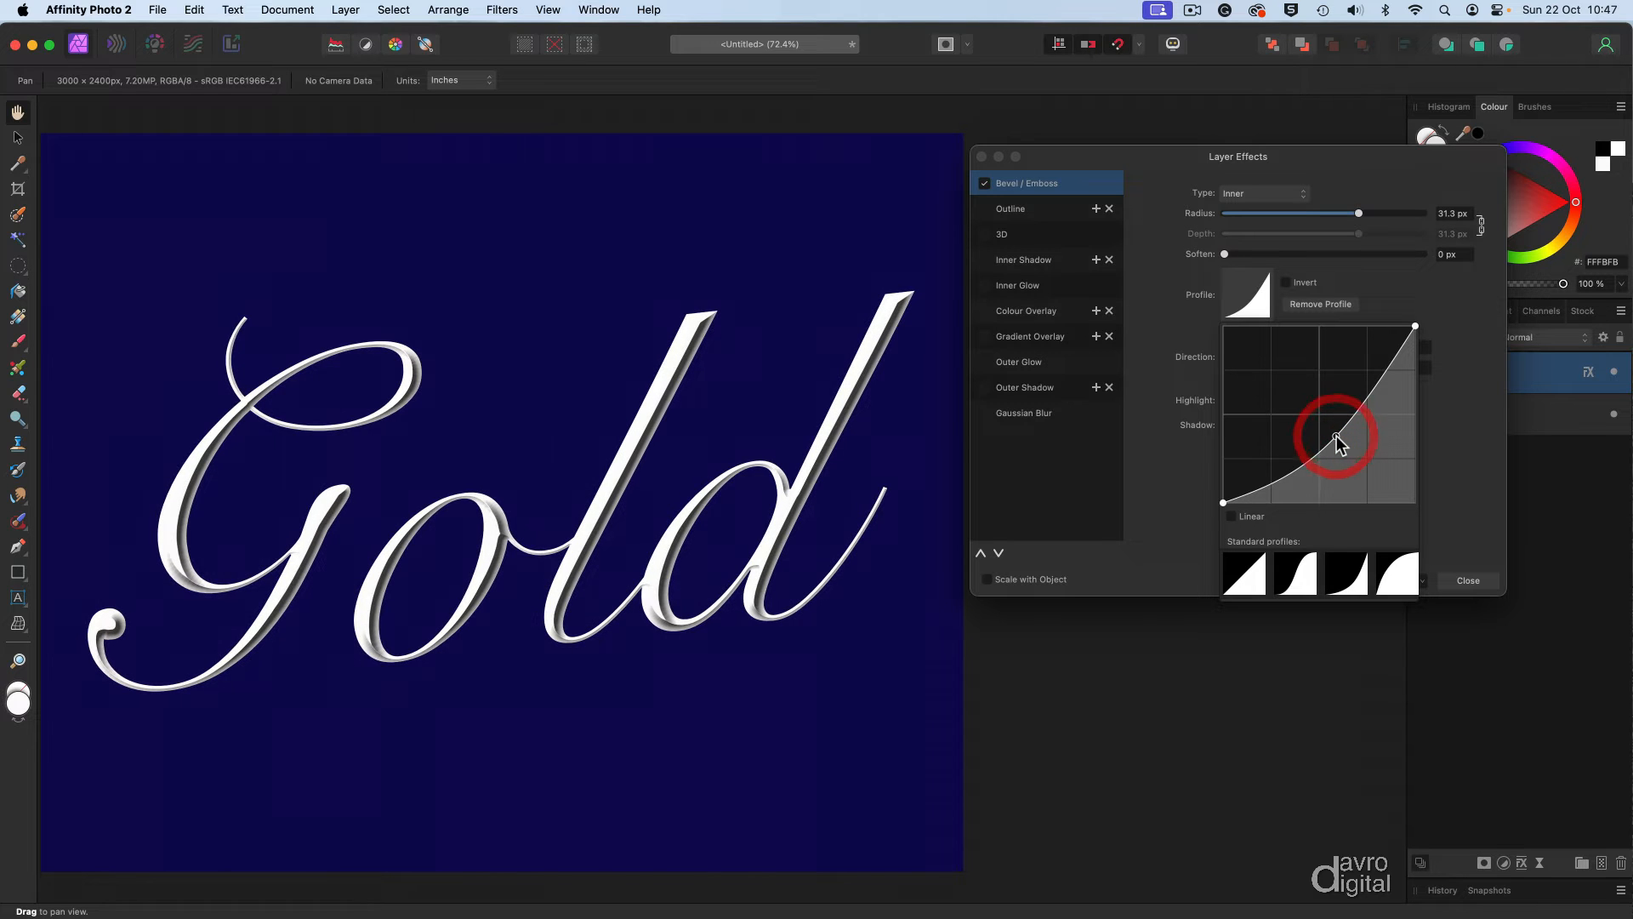
{"action": "left_click", "coordinate": [1176, 470]}
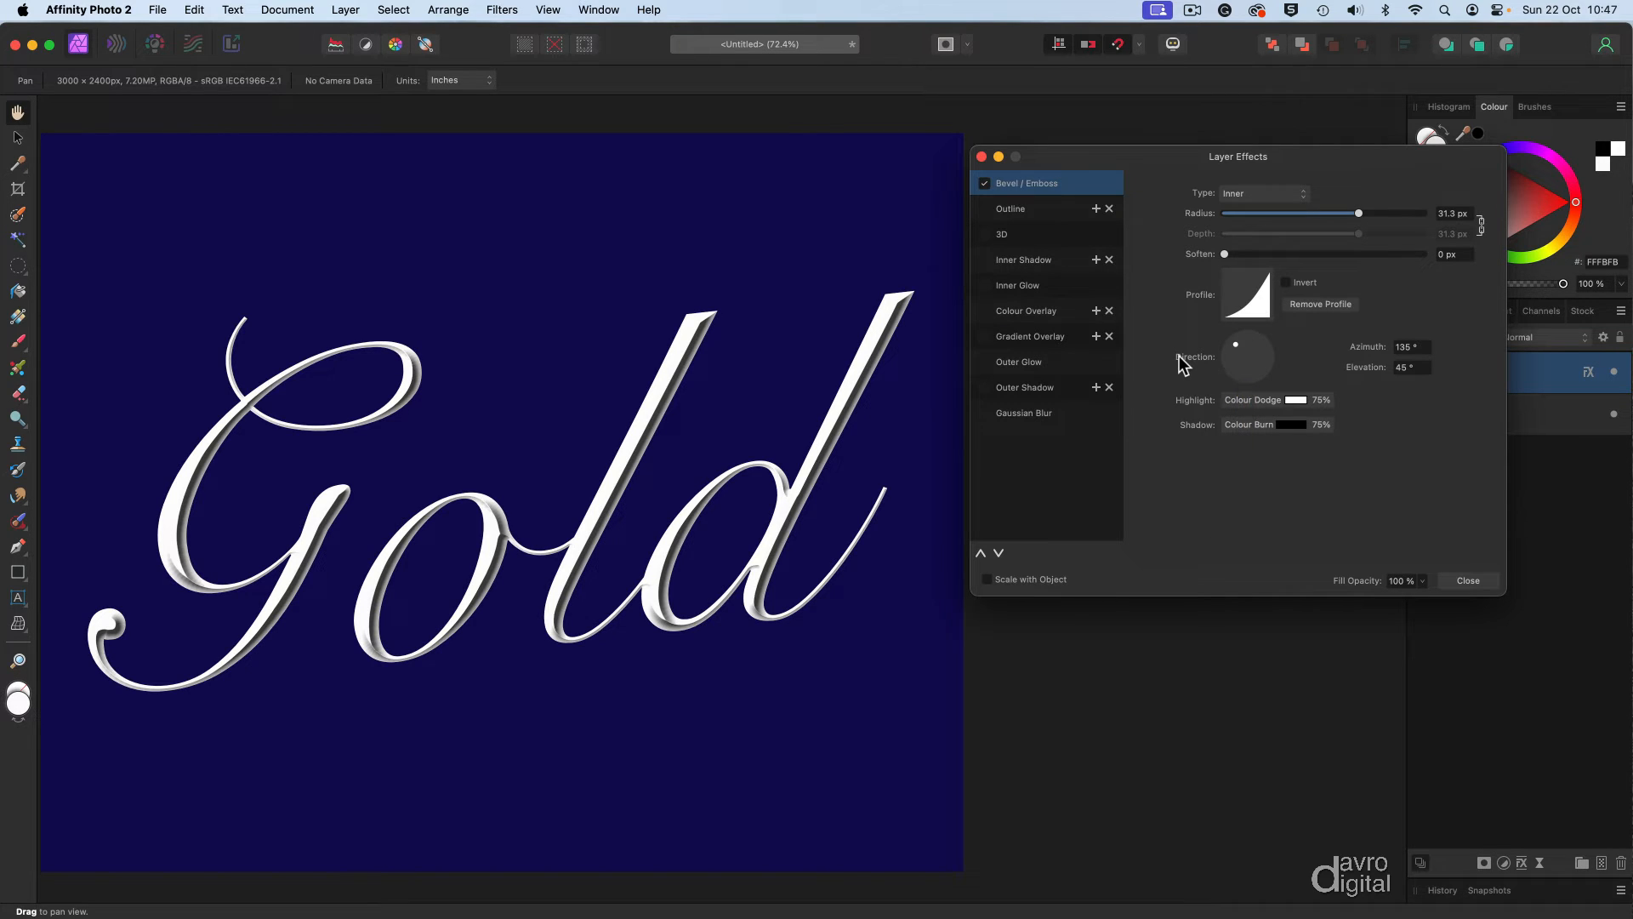
- Enable a Gradient Overlay effect on the text and set the gradient's black start stop to orange, FFA800
{"action": "left_click", "coordinate": [1050, 337]}
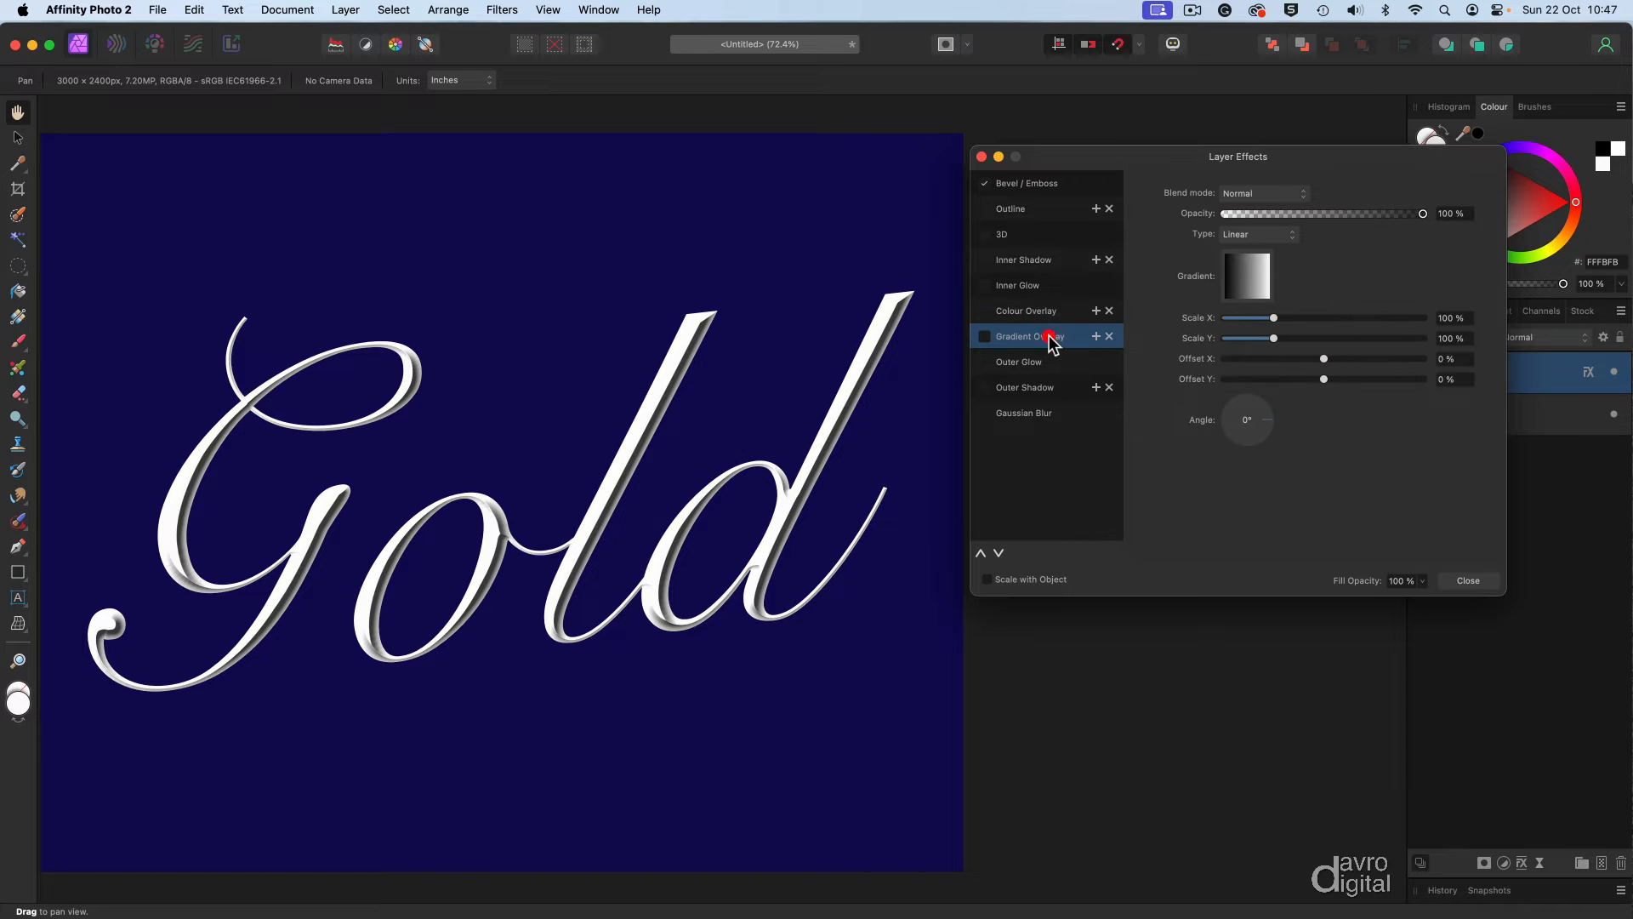
{"action": "left_click", "coordinate": [985, 336]}
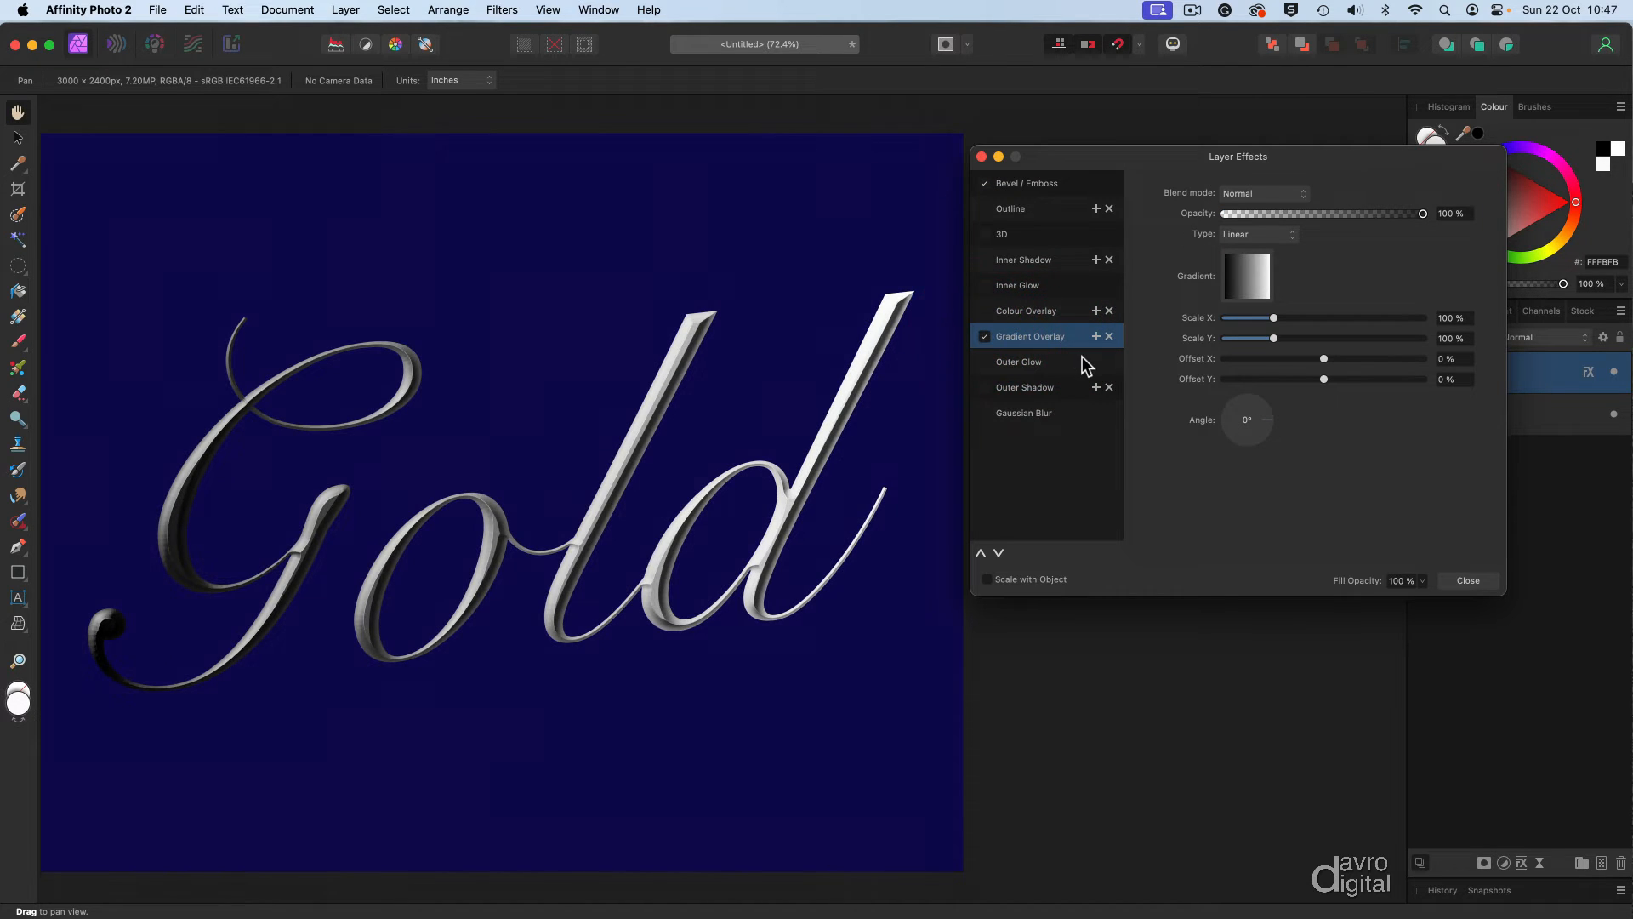
{"action": "left_click", "coordinate": [1248, 284]}
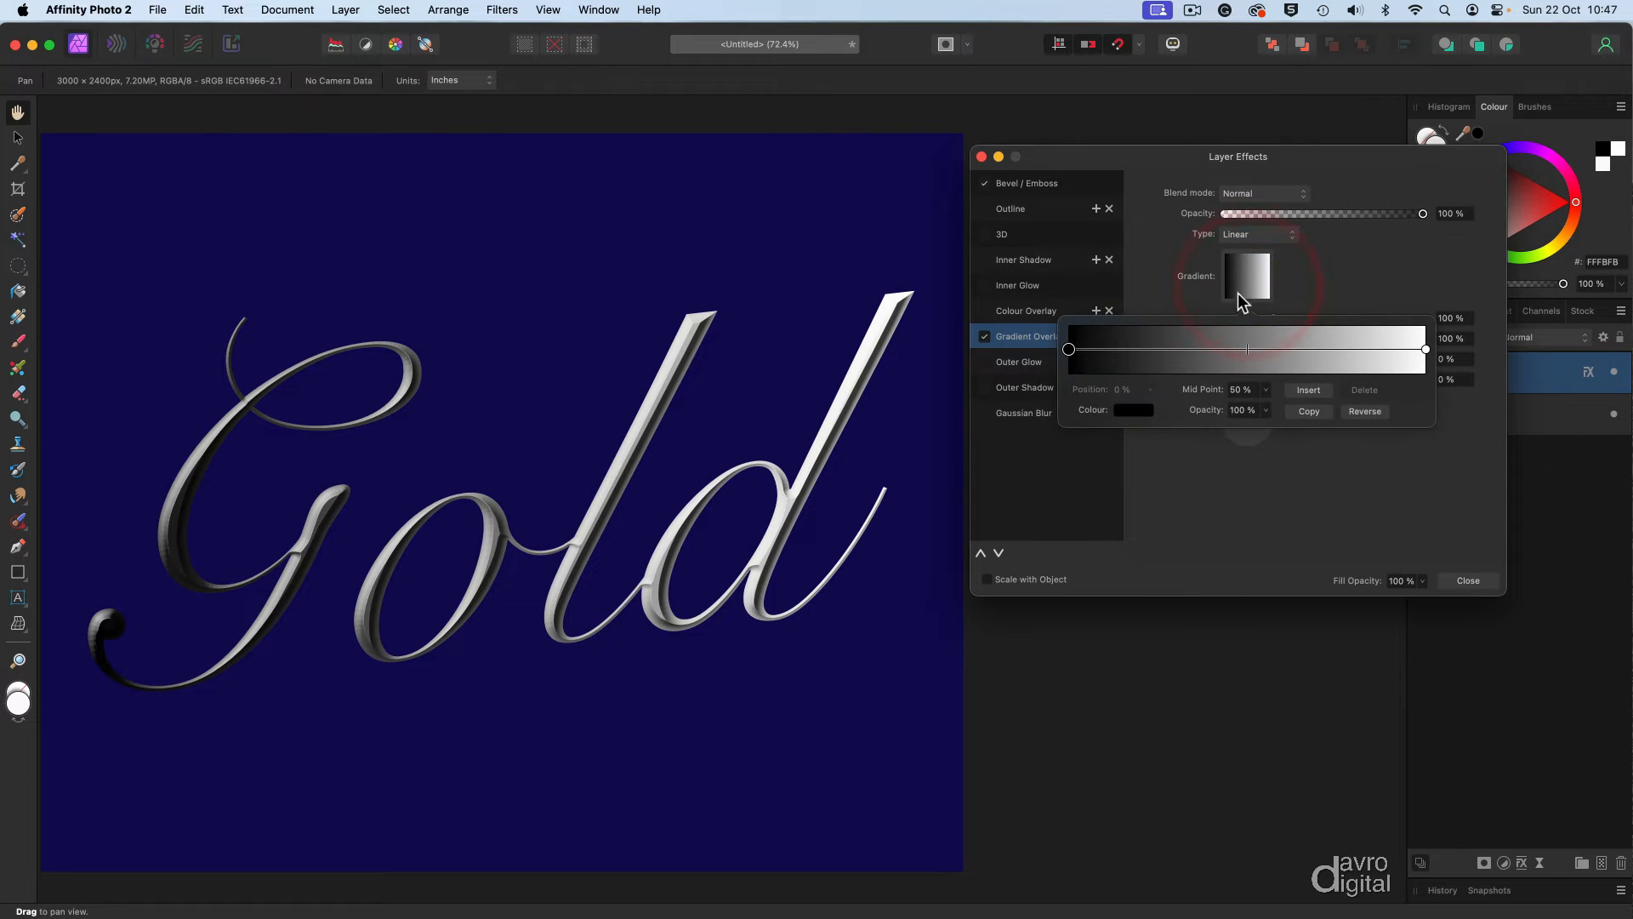
{"action": "left_click", "coordinate": [1131, 412]}
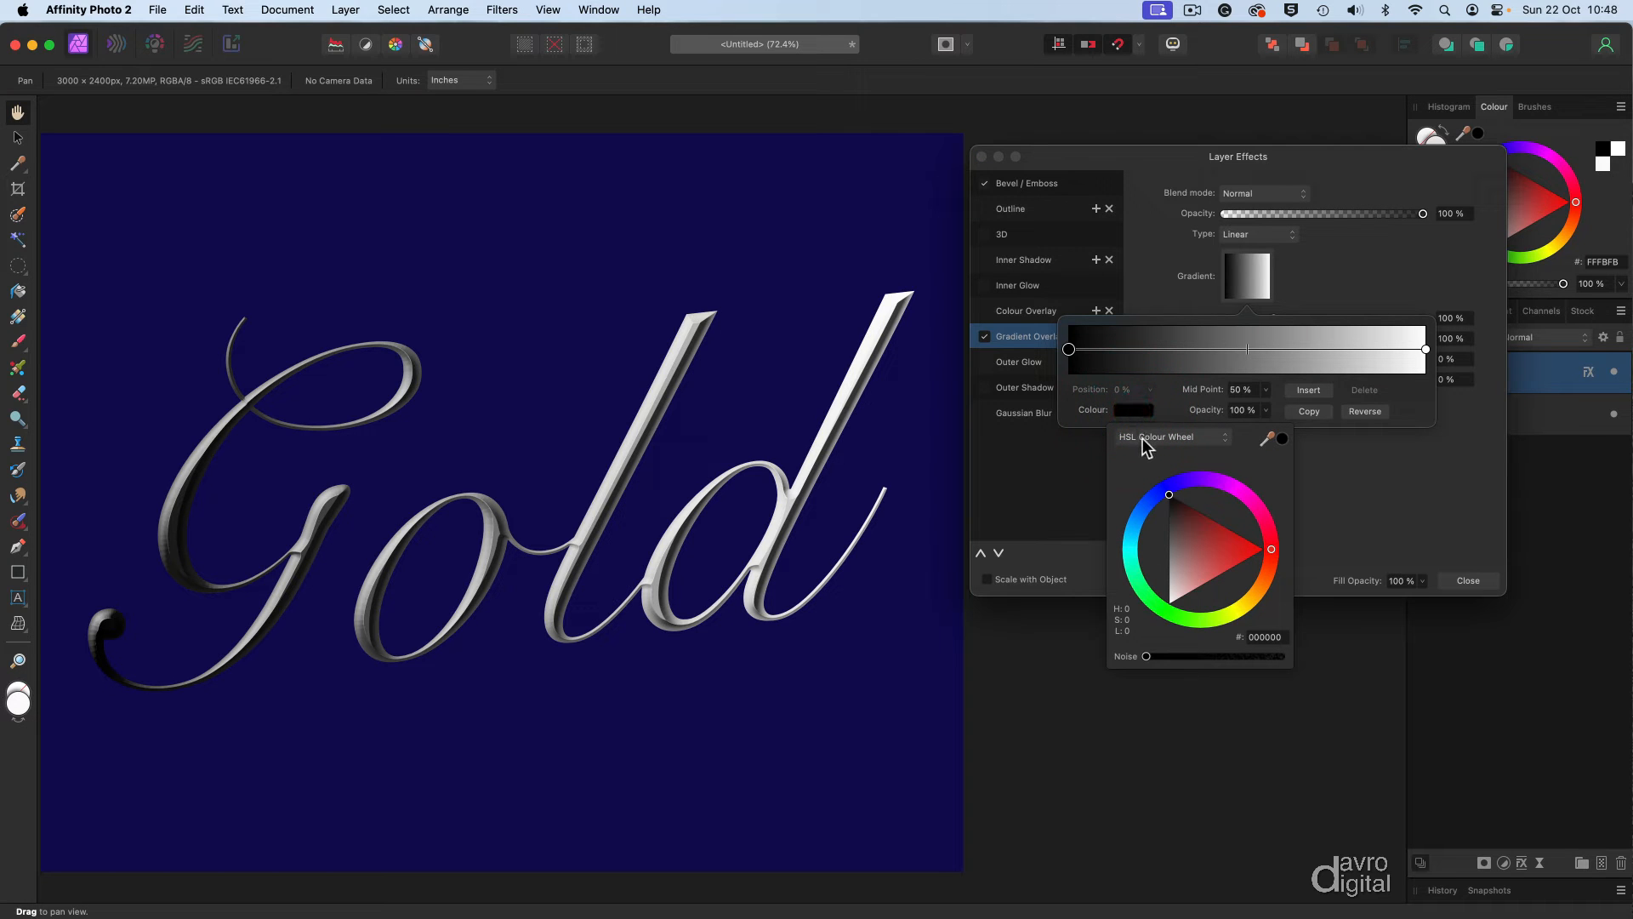
{"action": "left_click", "coordinate": [1144, 438]}
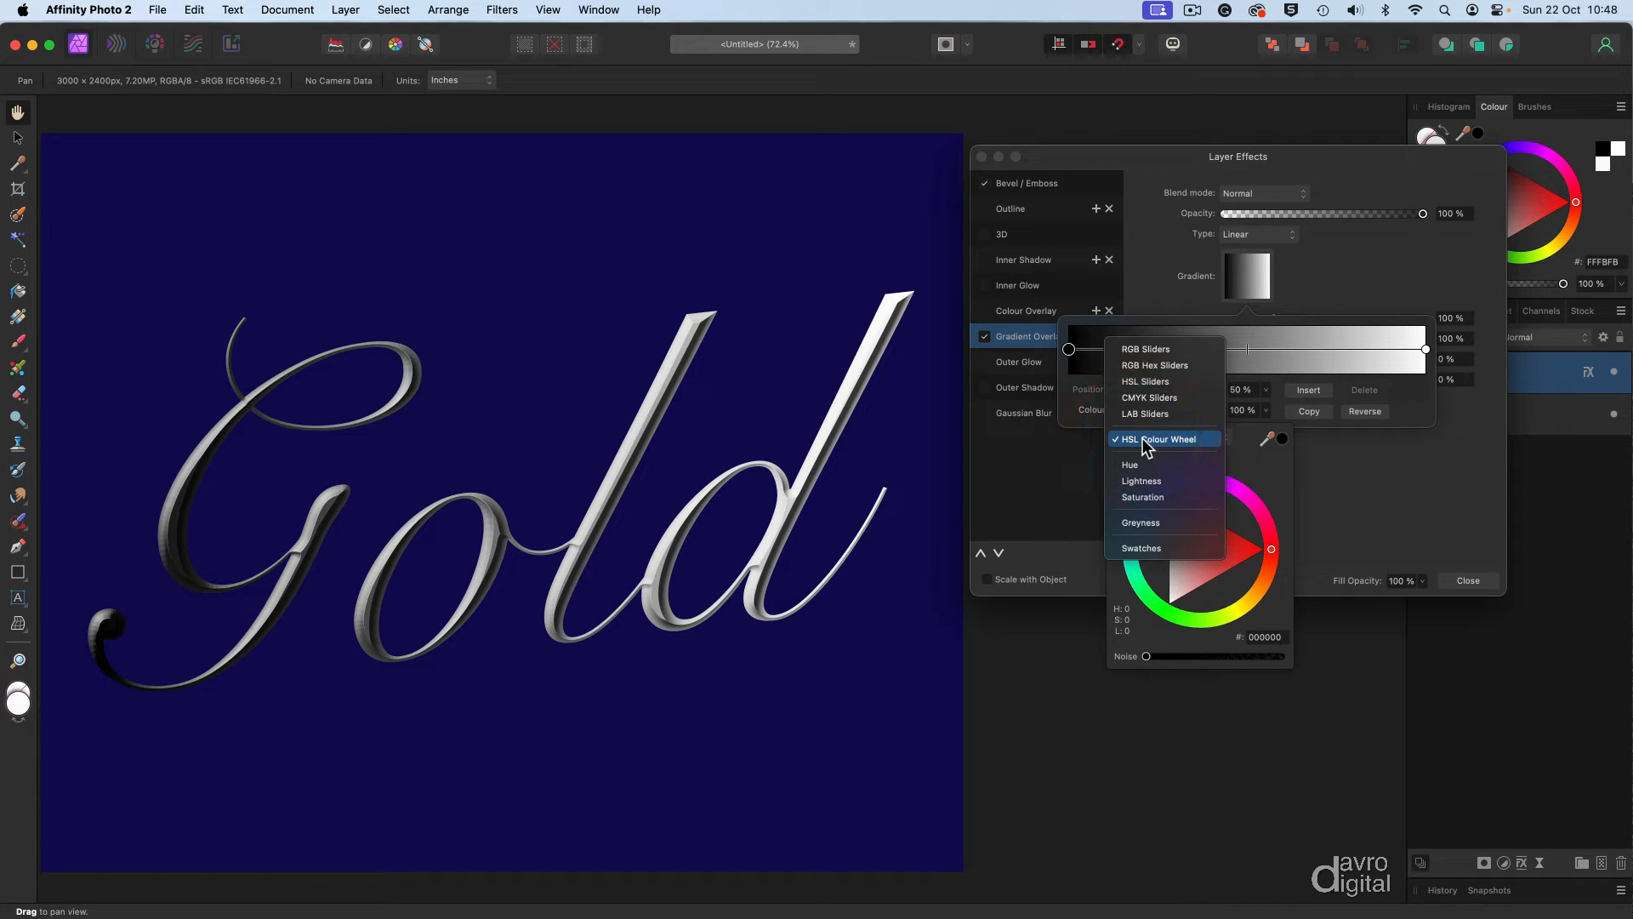
{"action": "left_click", "coordinate": [1143, 441]}
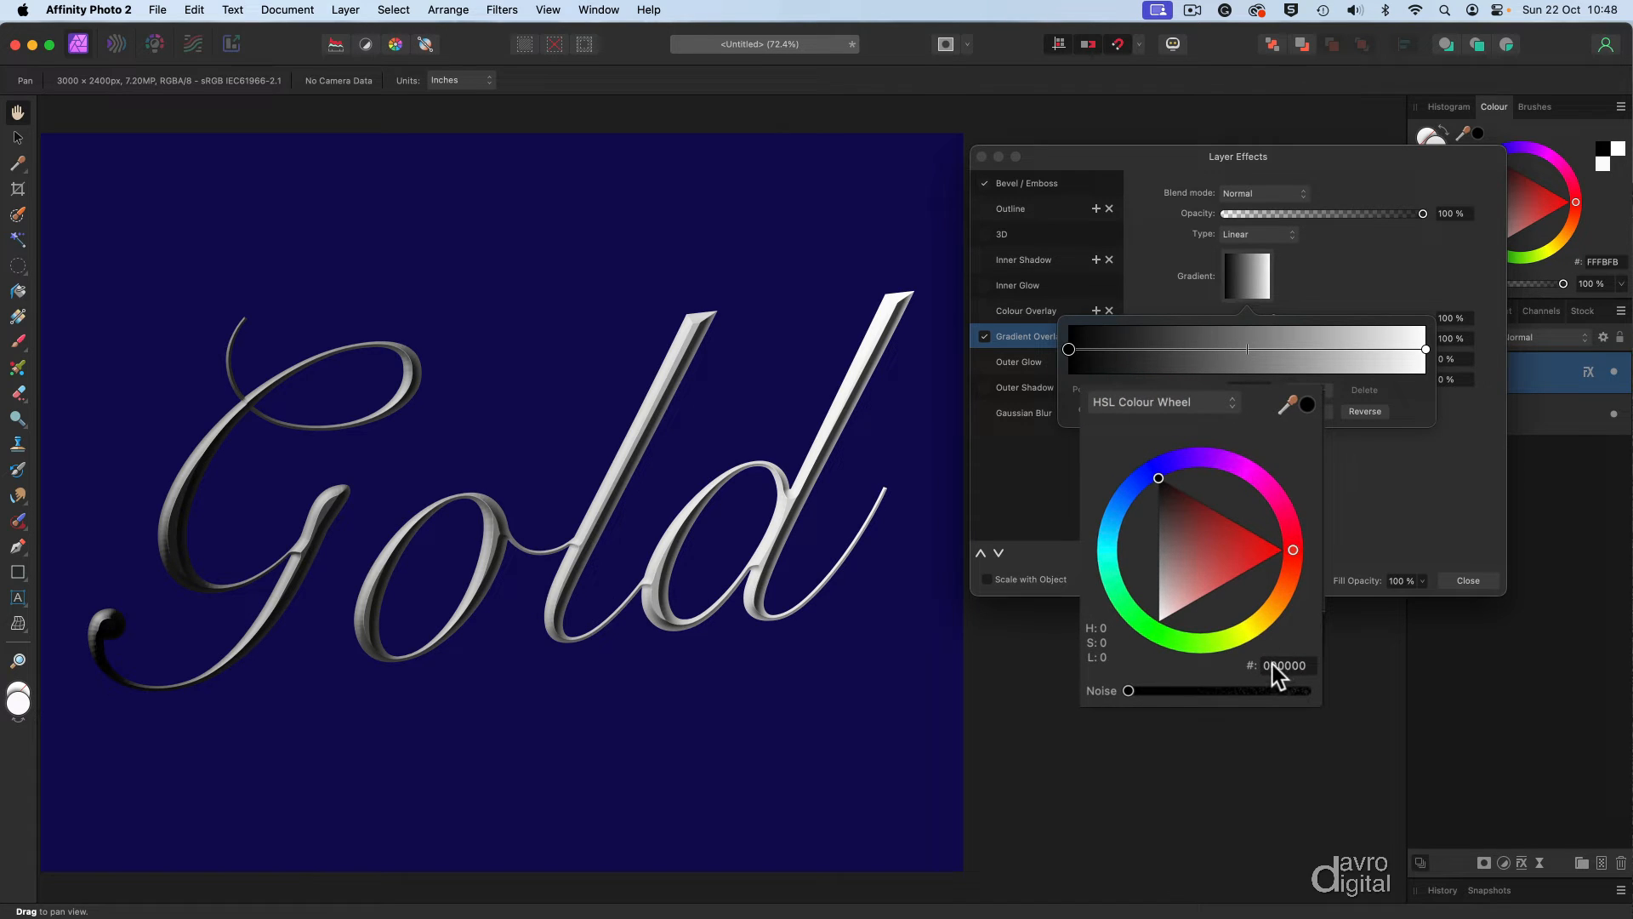
{"action": "left_click", "coordinate": [1273, 667]}
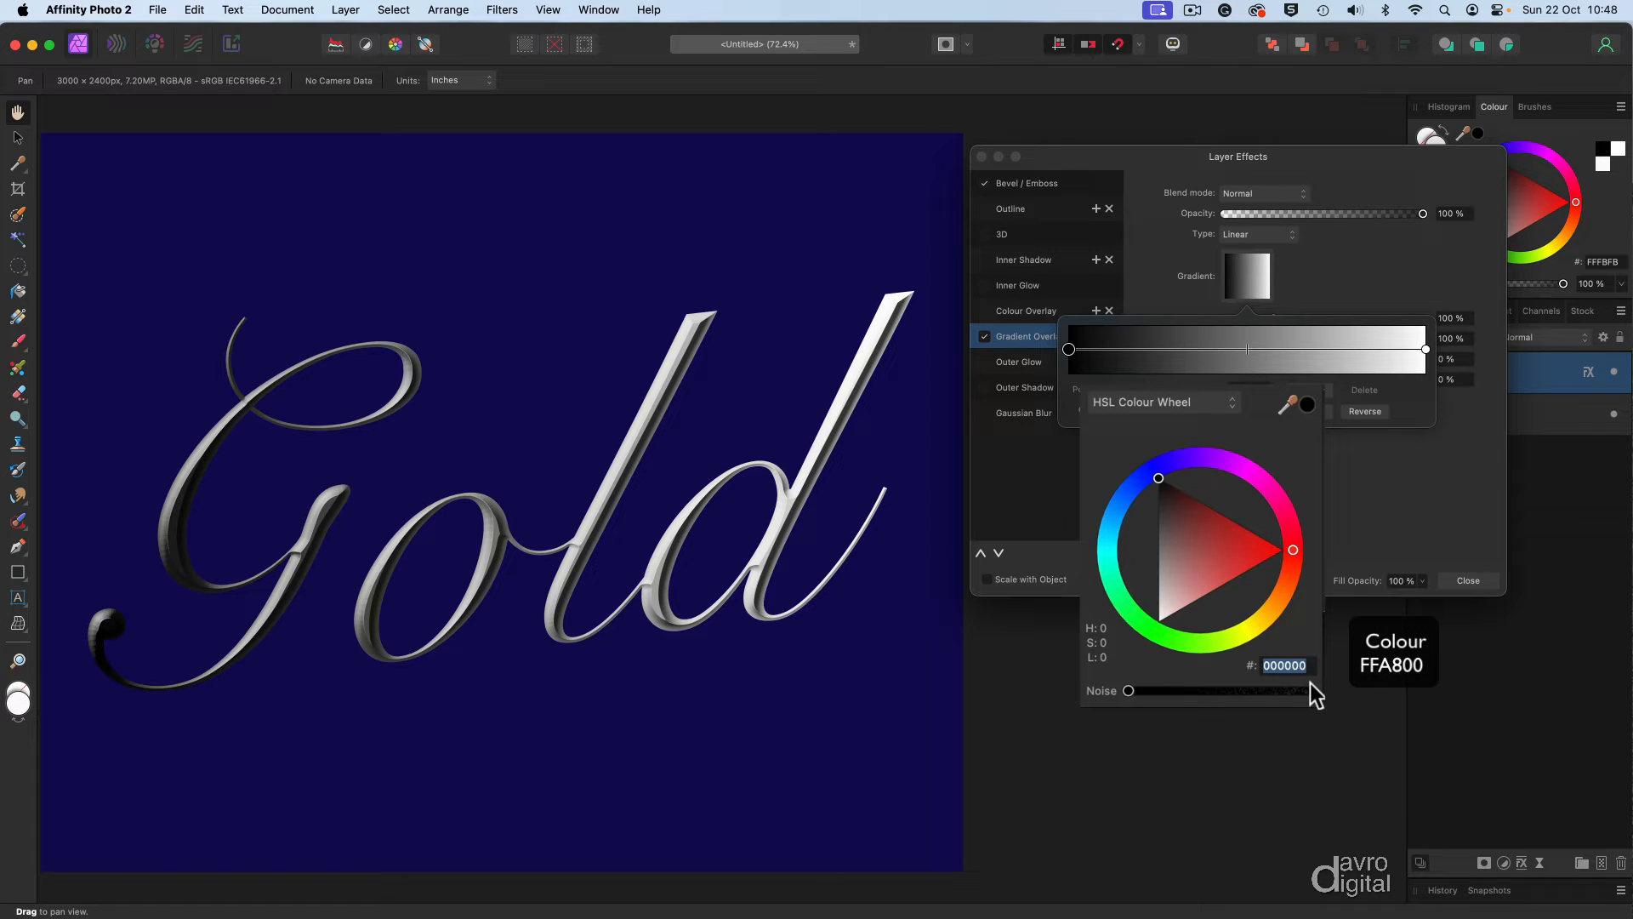
{"action": "type", "text": "ffa800"}
{"action": "key", "text": "Return"}
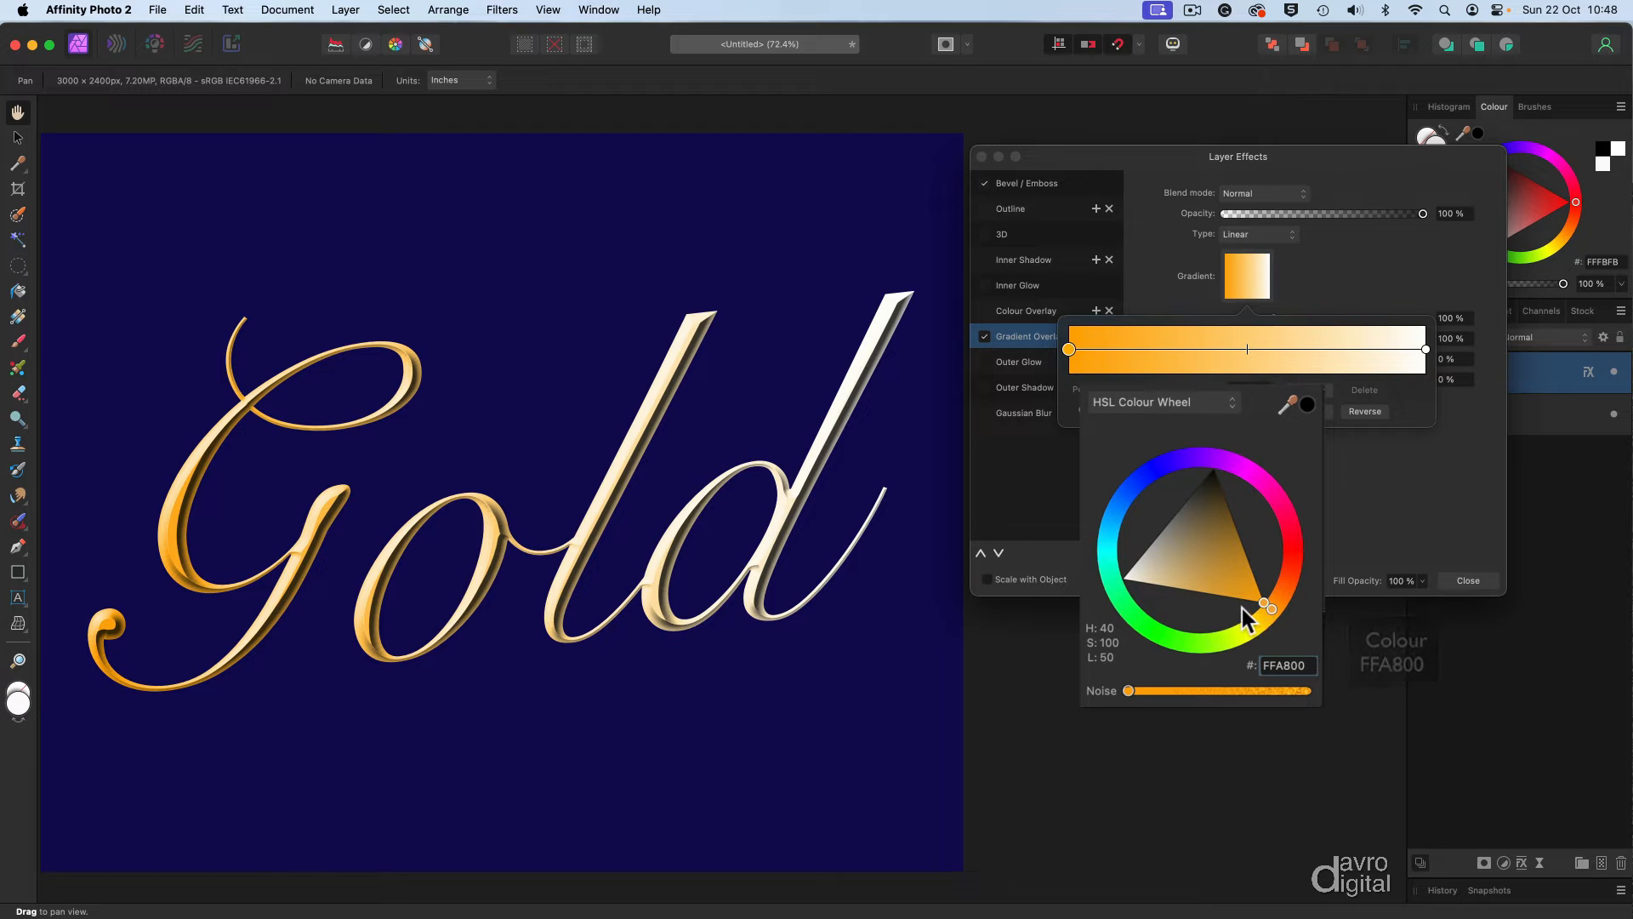
{"action": "left_click", "coordinate": [1248, 349]}
{"action": "mouse_move", "coordinate": [1249, 348]}
{"action": "left_mouse_down"}
{"action": "mouse_move", "coordinate": [1342, 354]}
{"action": "mouse_move", "coordinate": [1248, 351]}
{"action": "left_mouse_up"}
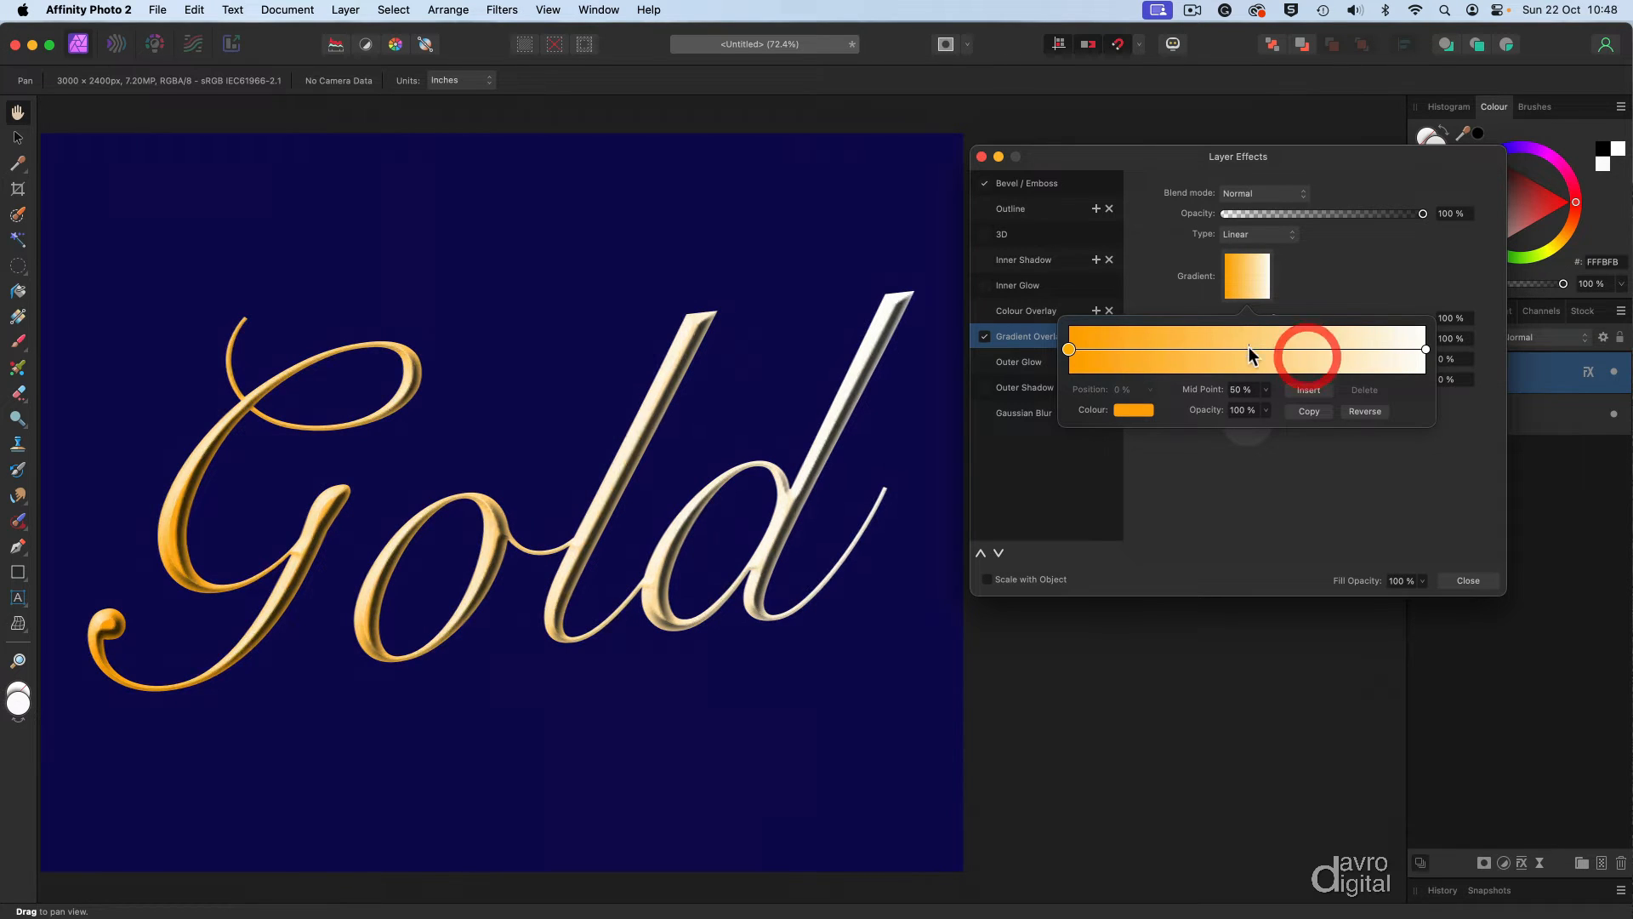
- Make the overlay gradient Radial, with Scale X at about 313% and Scale Y at about 88%
{"action": "left_click", "coordinate": [1248, 237]}
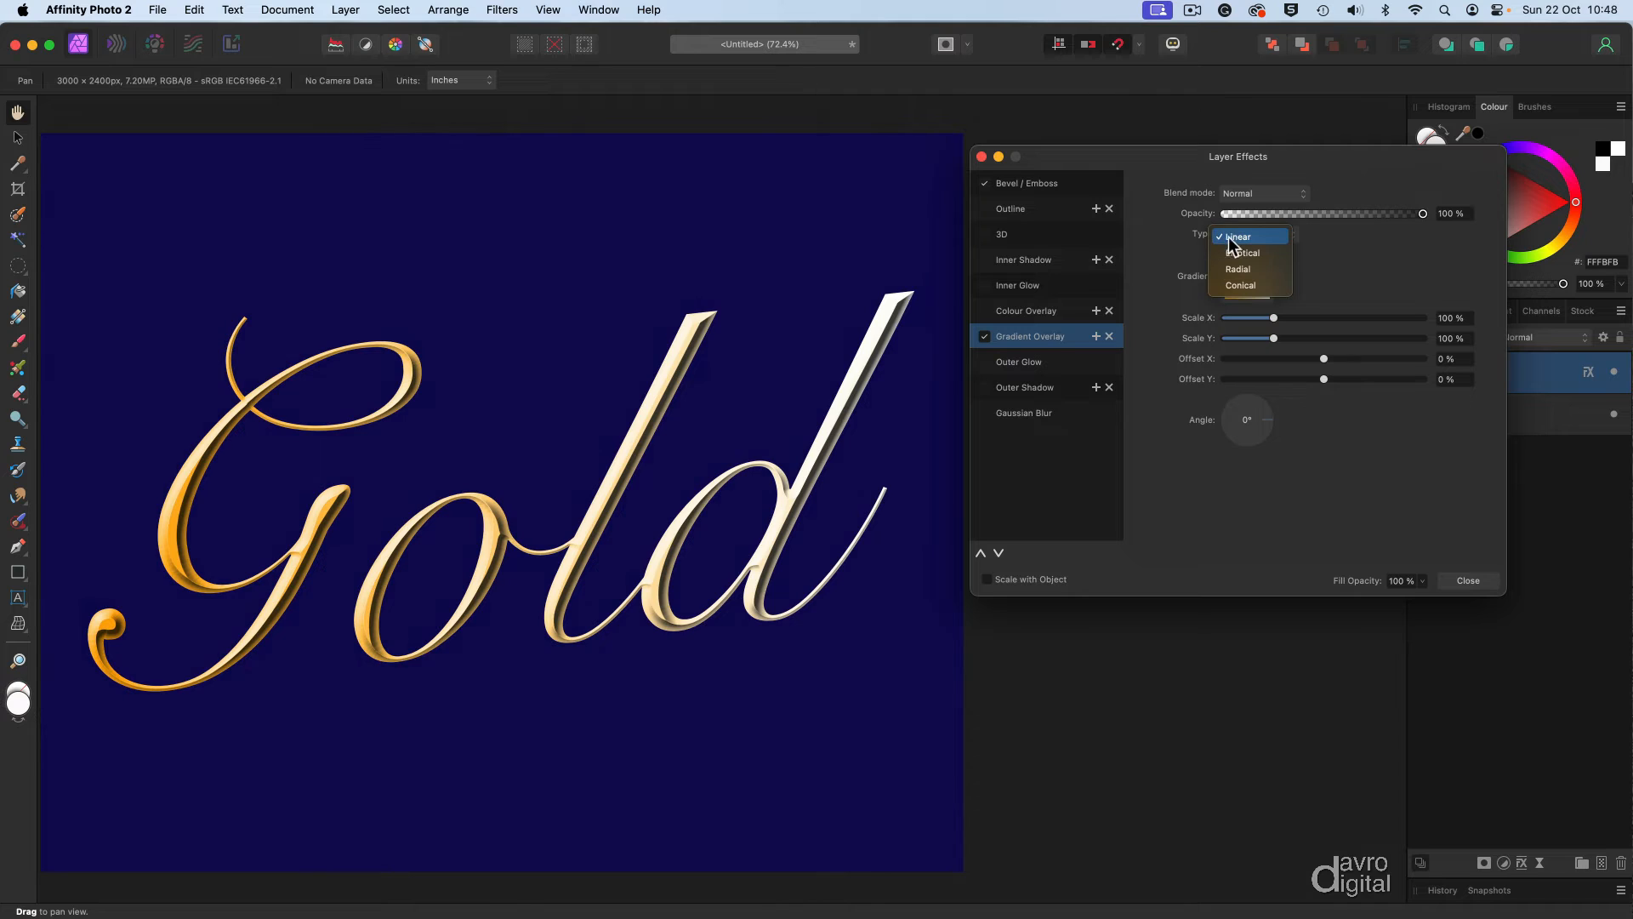
{"action": "left_click", "coordinate": [1236, 253]}
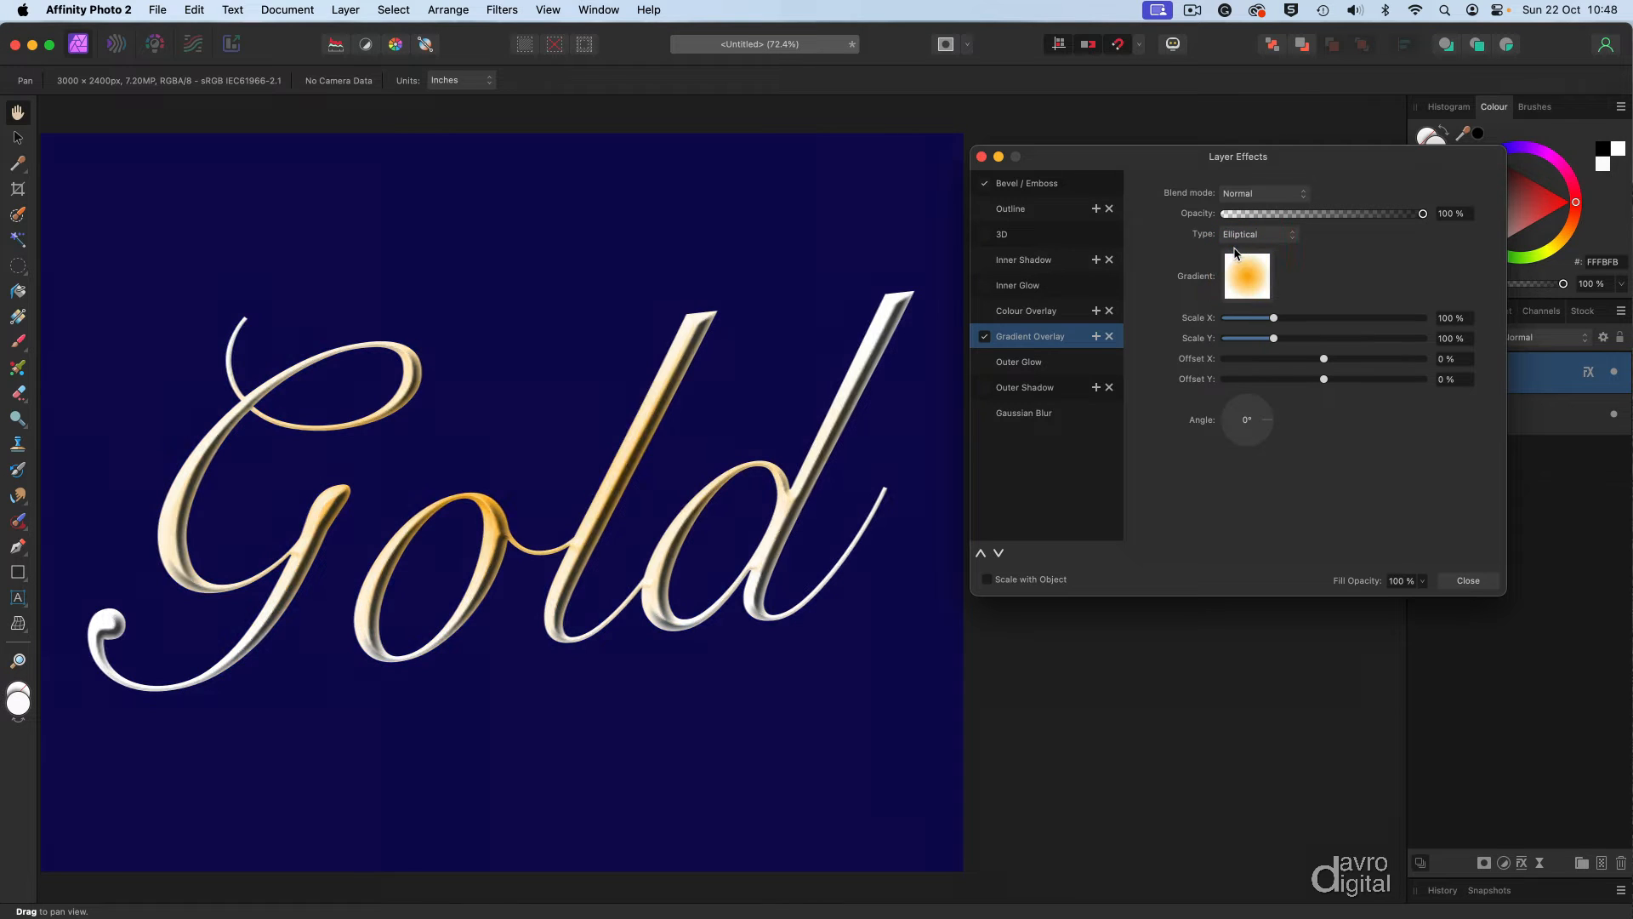
{"action": "left_click", "coordinate": [1241, 240]}
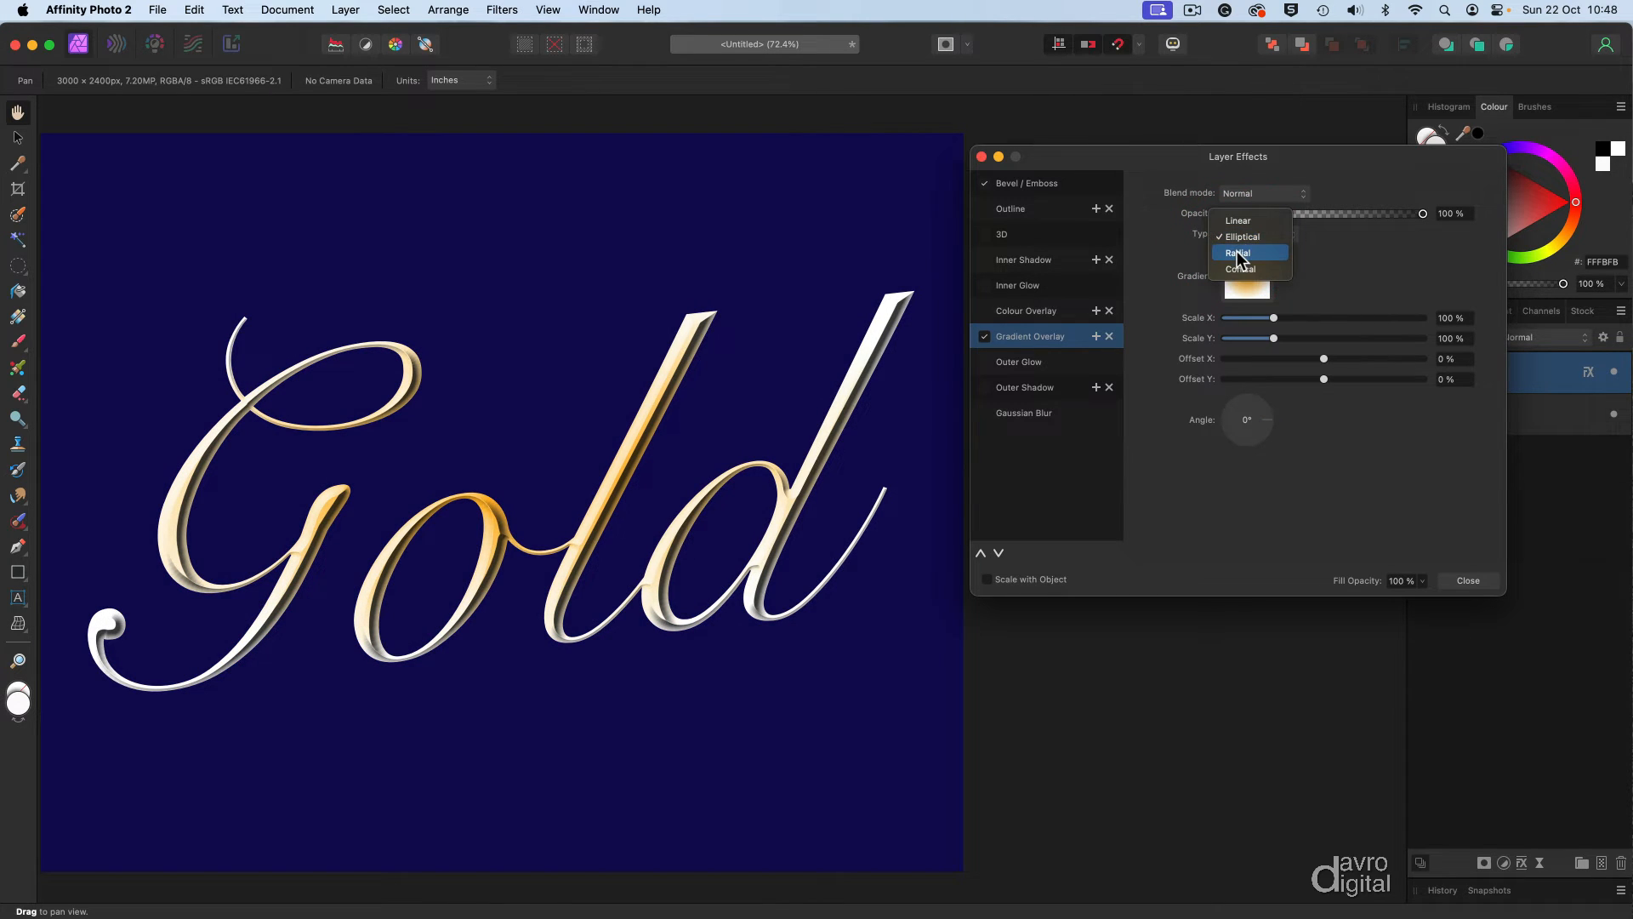
{"action": "left_click", "coordinate": [1238, 250]}
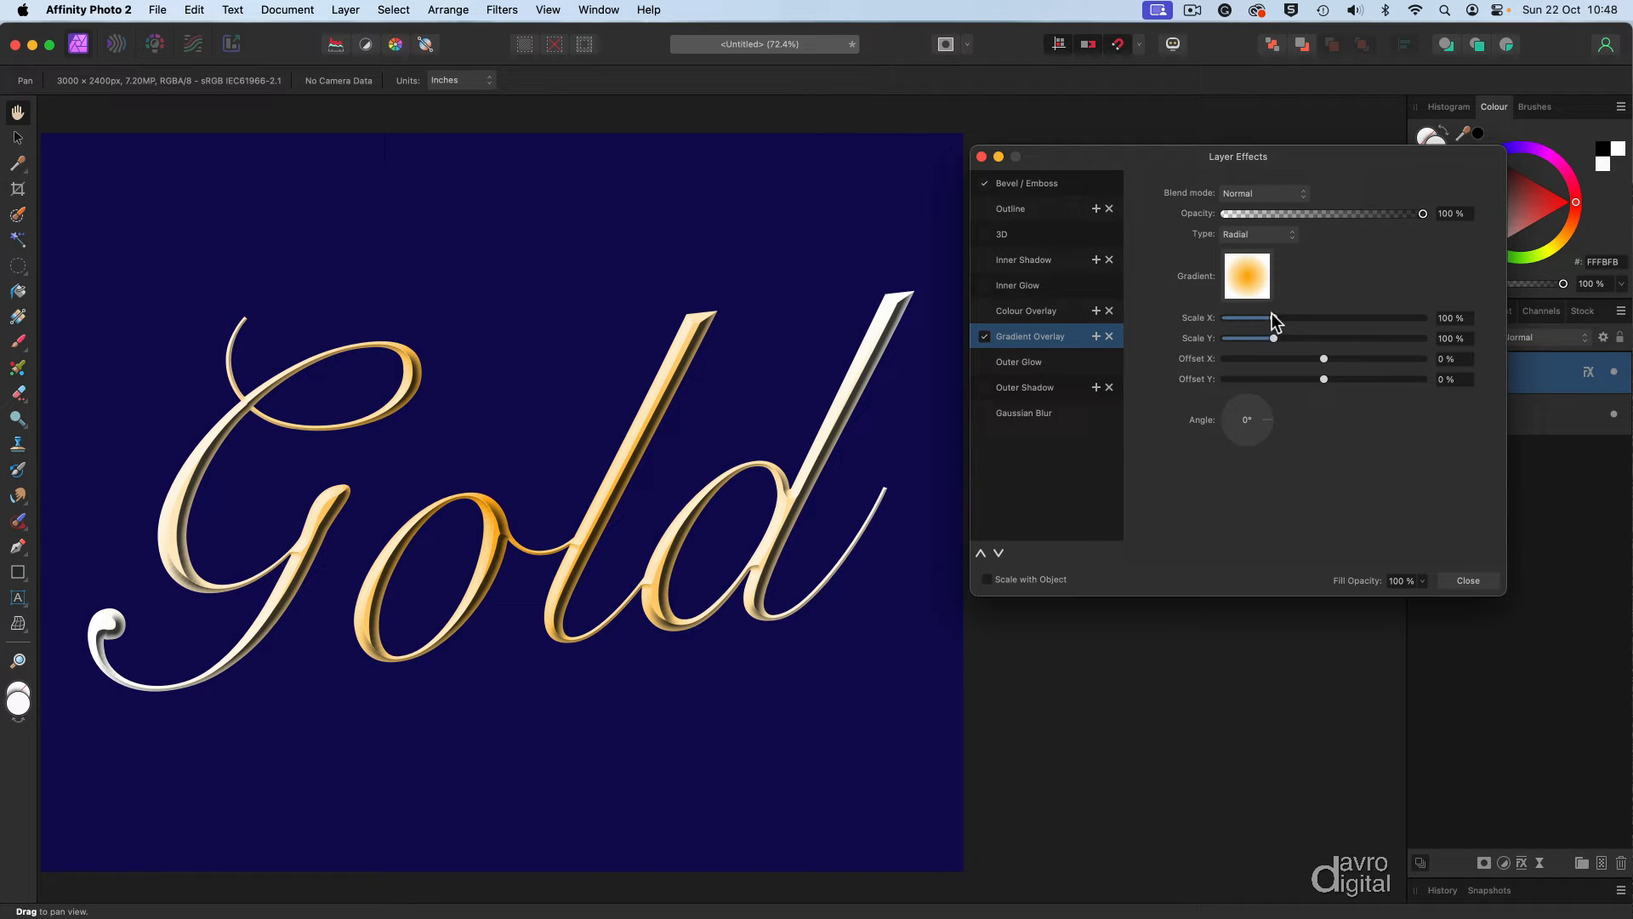
{"action": "left_click_drag", "start_coordinate": [1272, 316], "coordinate": [1367, 331]}
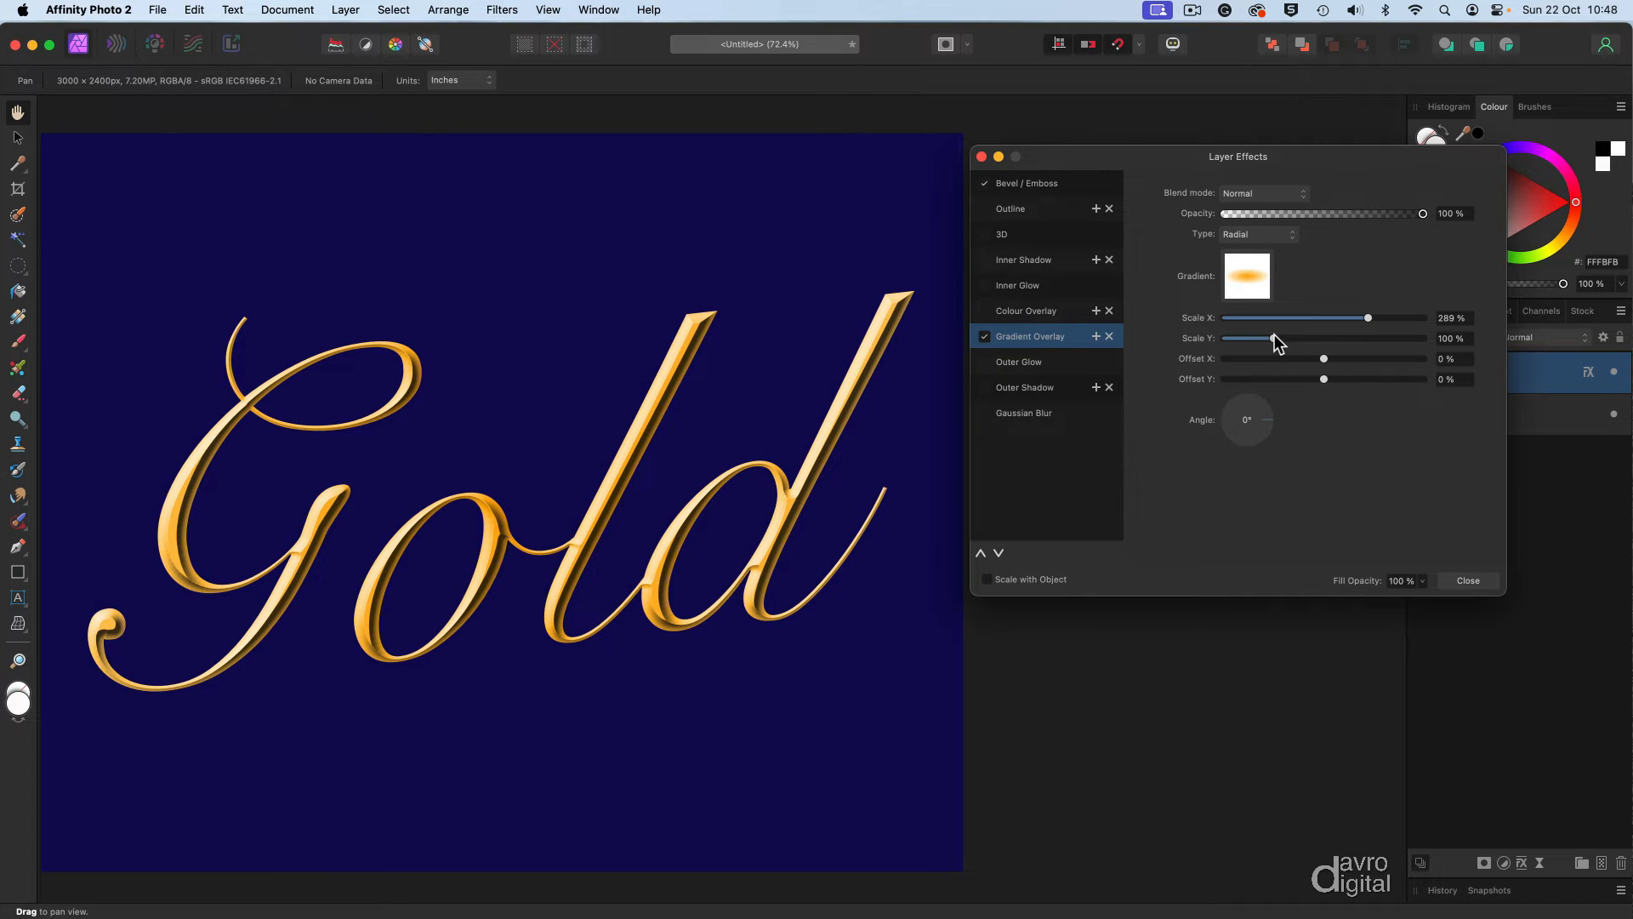
{"action": "mouse_move", "coordinate": [1276, 339]}
{"action": "left_mouse_down"}
{"action": "mouse_move", "coordinate": [1320, 342]}
{"action": "mouse_move", "coordinate": [1268, 335]}
{"action": "left_mouse_up"}
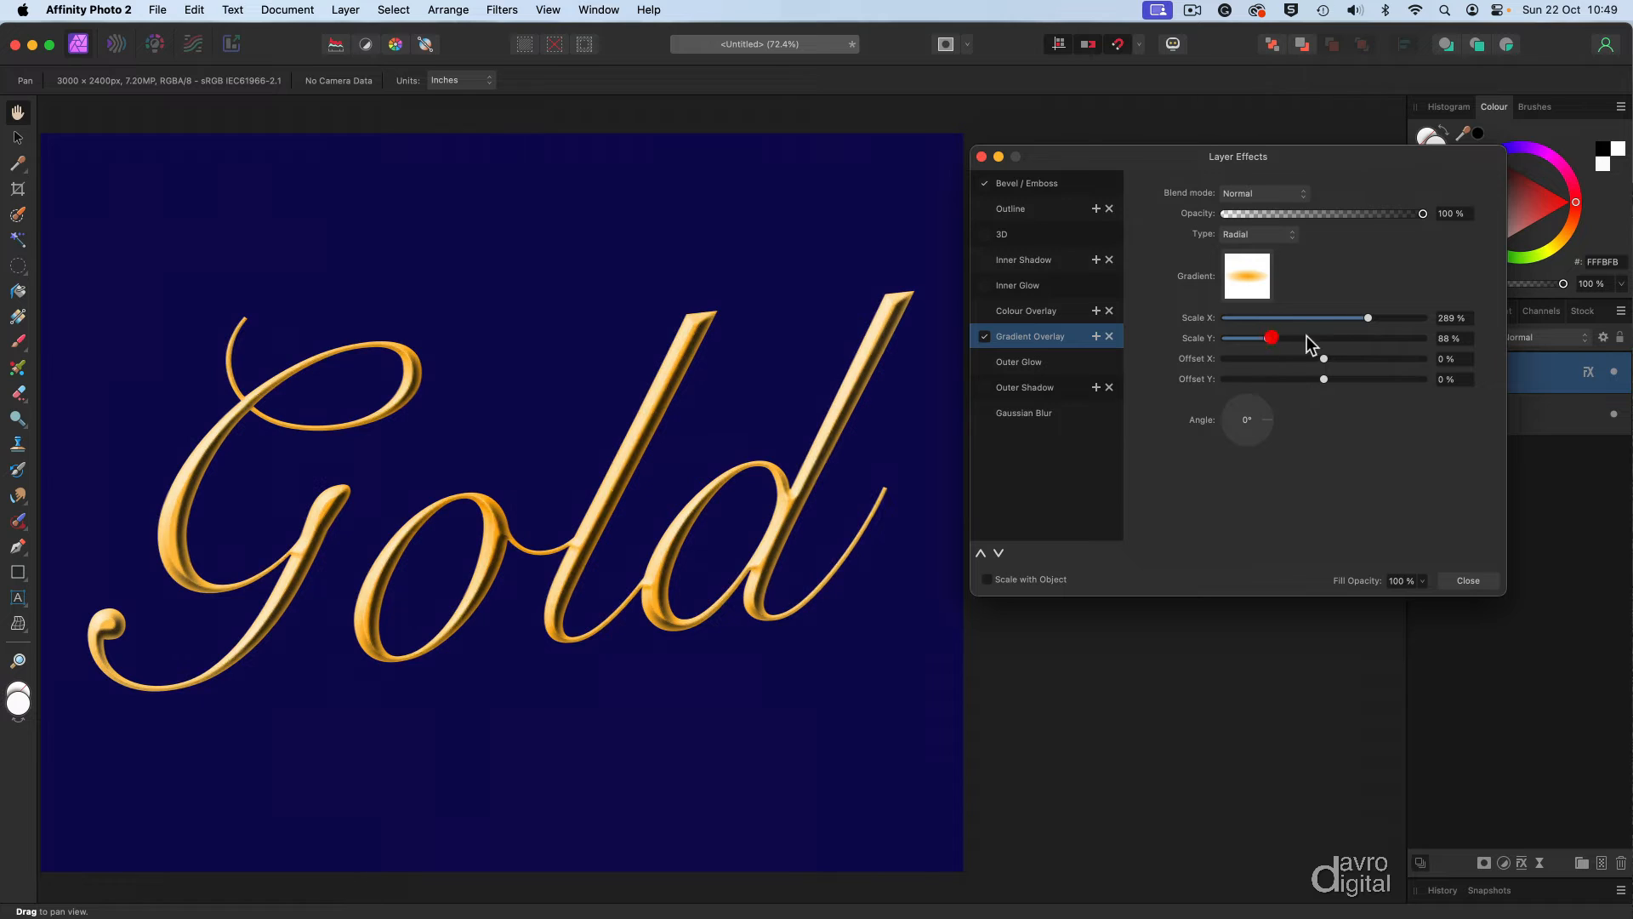
{"action": "left_click_drag", "start_coordinate": [1370, 316], "coordinate": [1375, 325]}
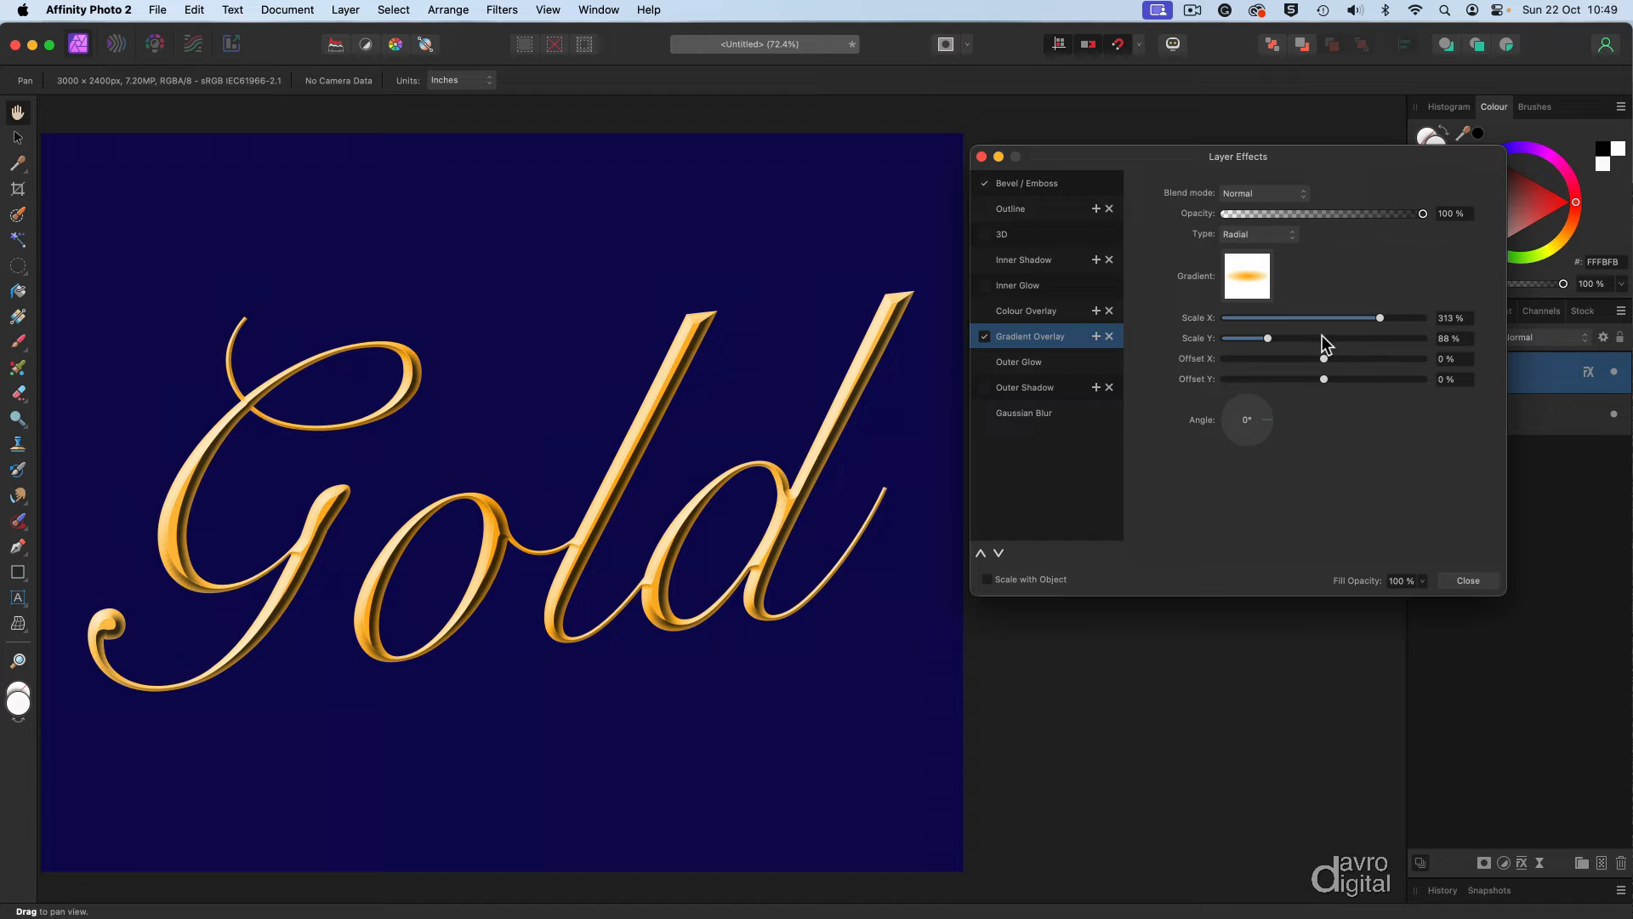
{"action": "left_click", "coordinate": [1028, 360]}
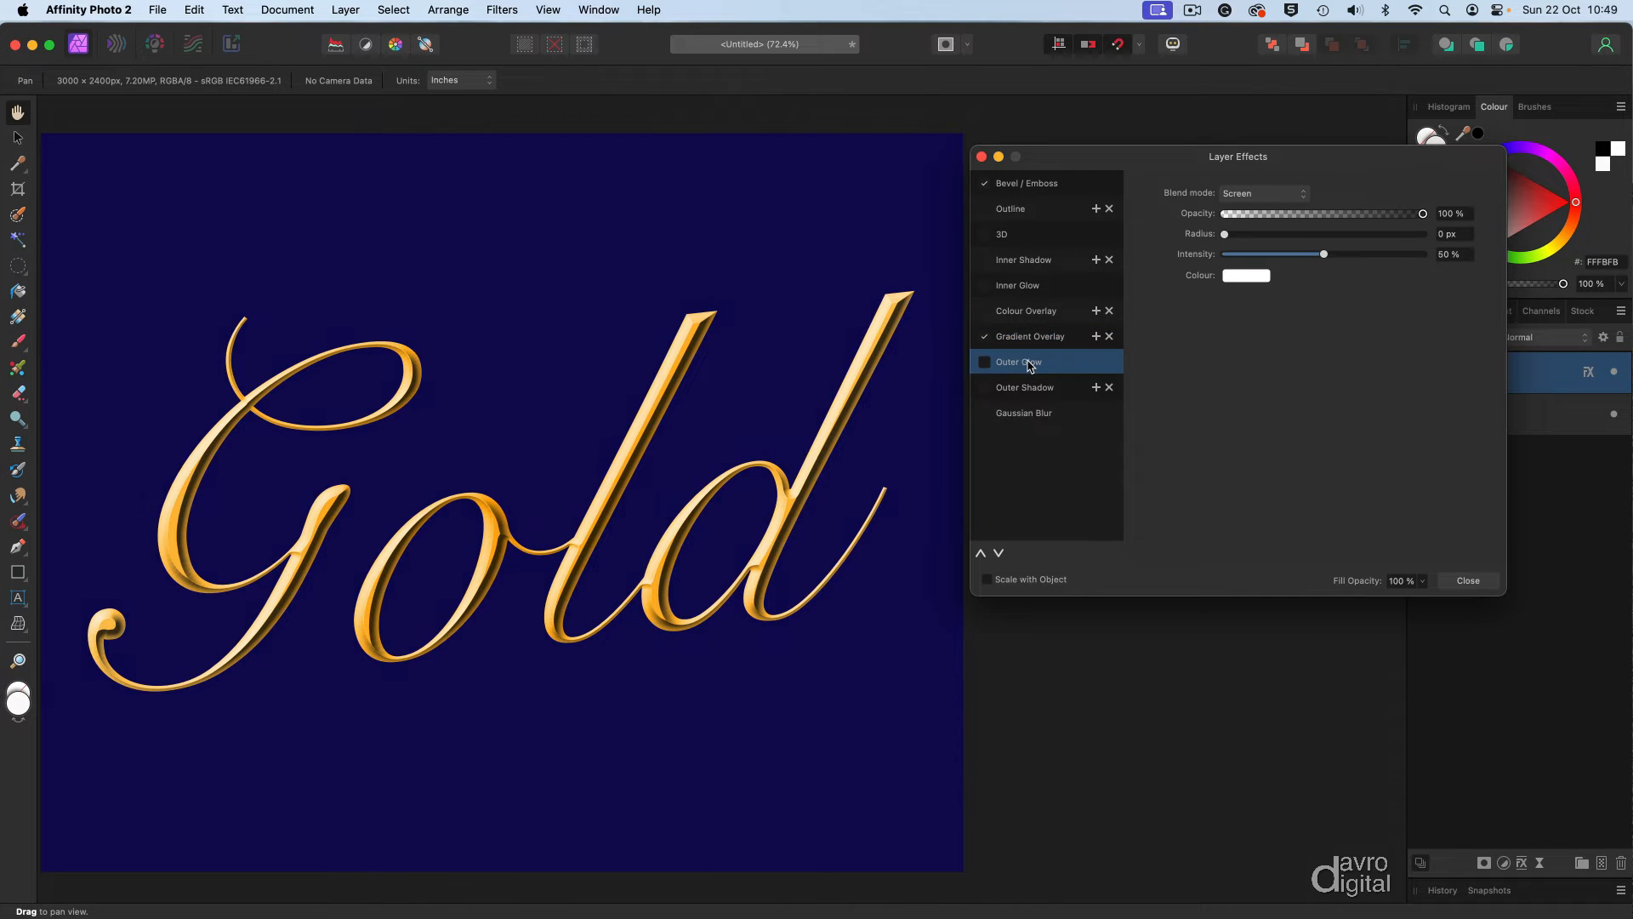
{"action": "left_click", "coordinate": [985, 362]}
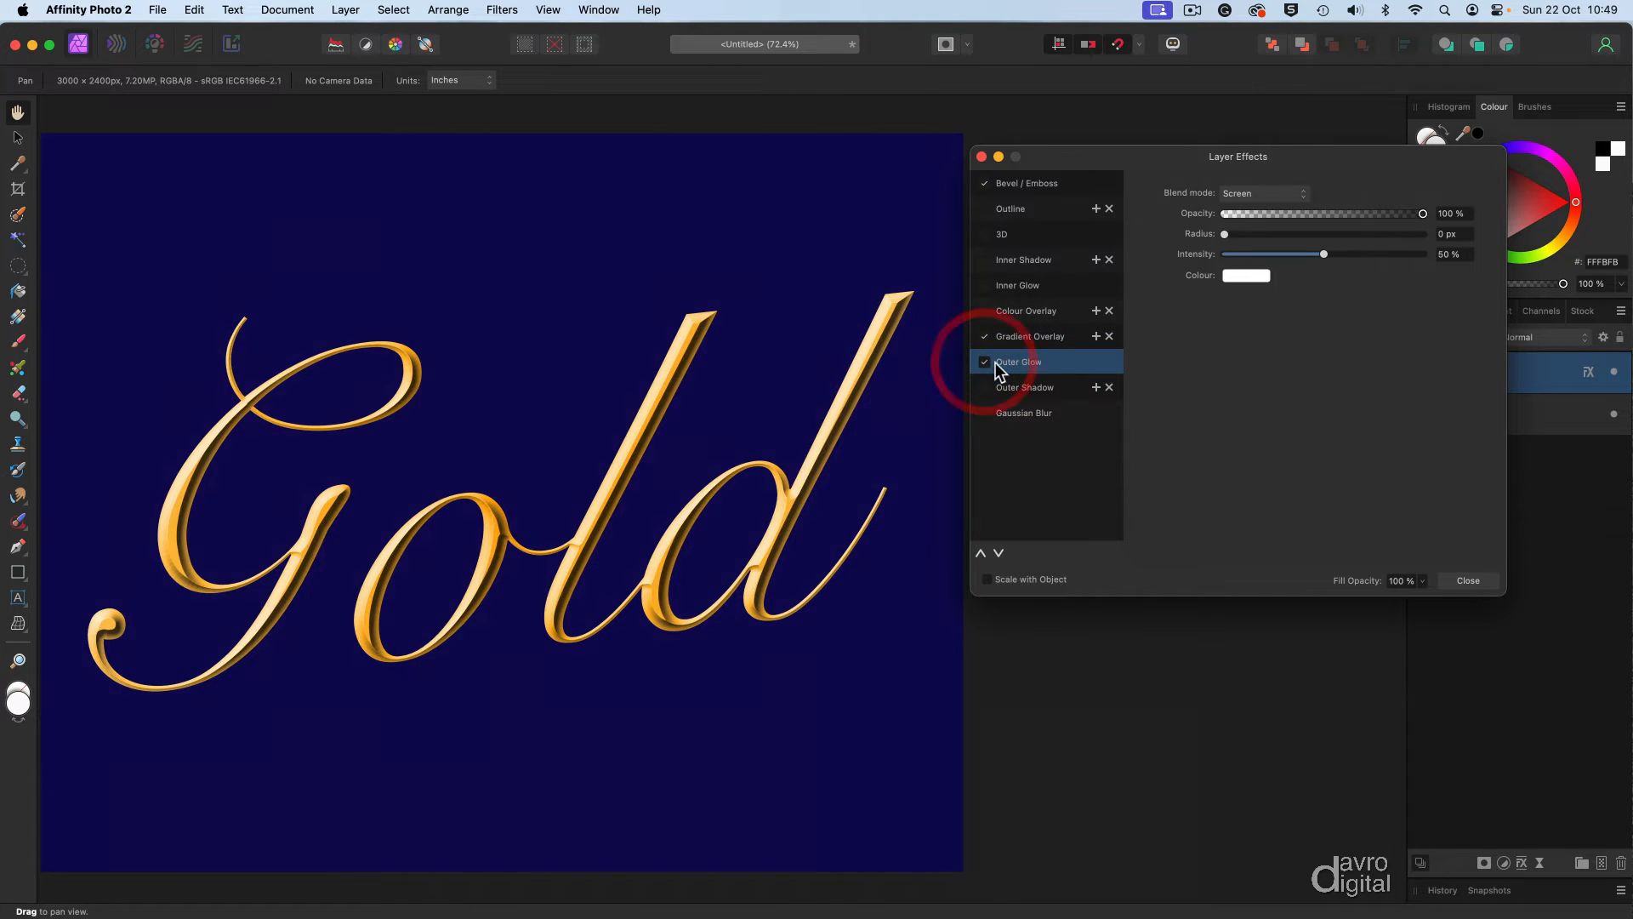
{"action": "left_click", "coordinate": [984, 362]}
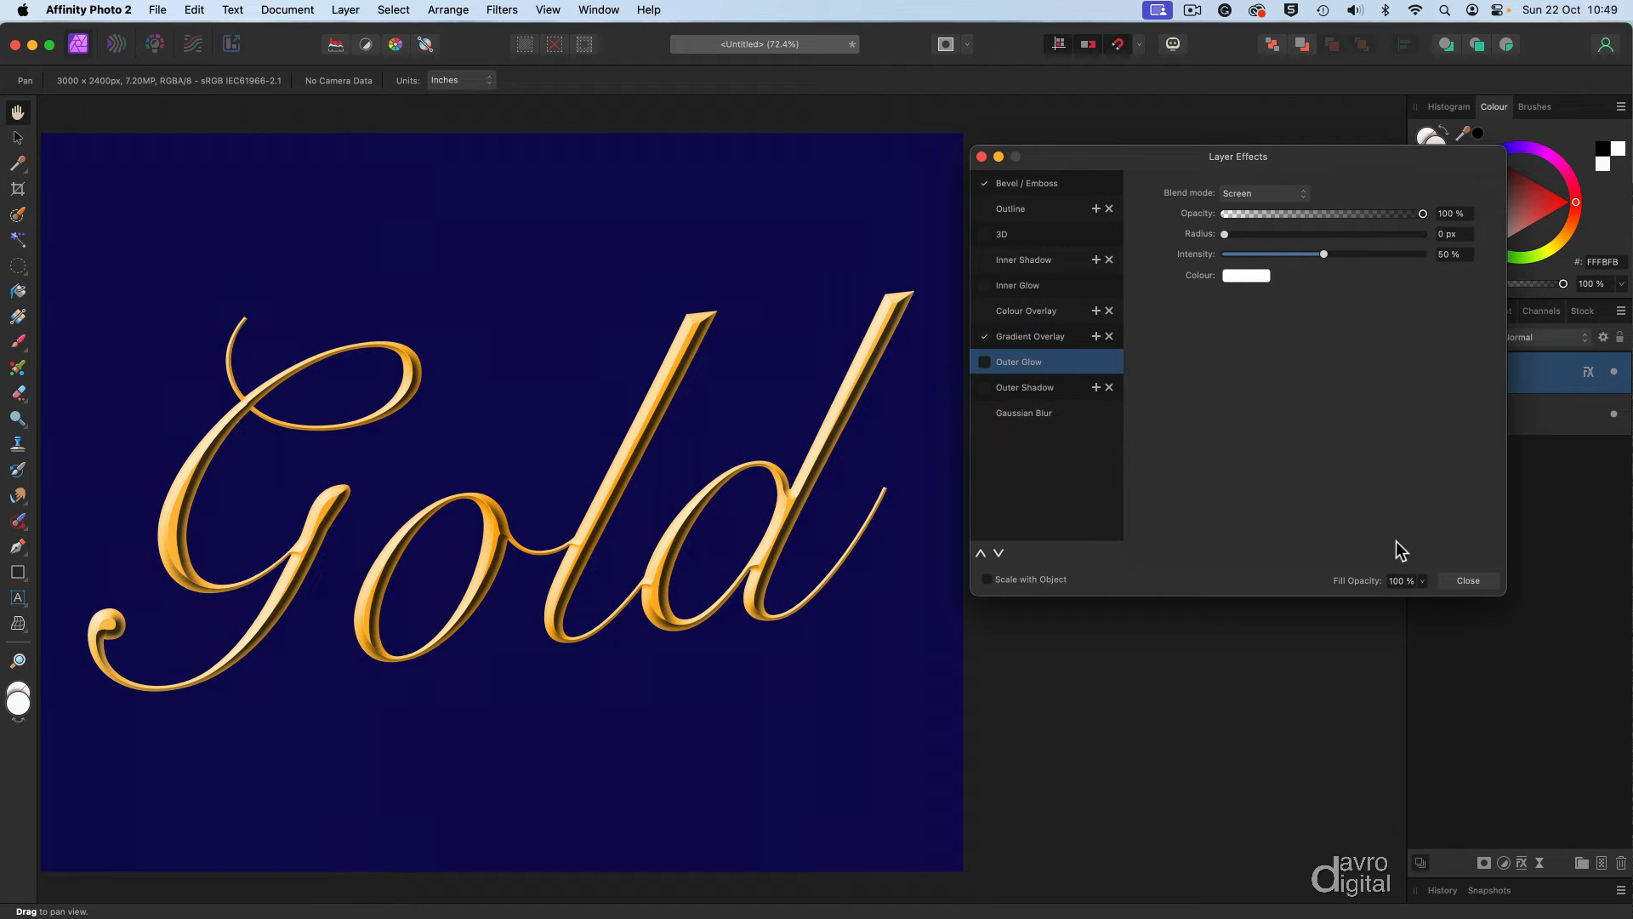
- Finish the layer effects, load the Gold text's outline as a selection, and hide the Gold layer
{"action": "left_click", "coordinate": [1469, 581]}
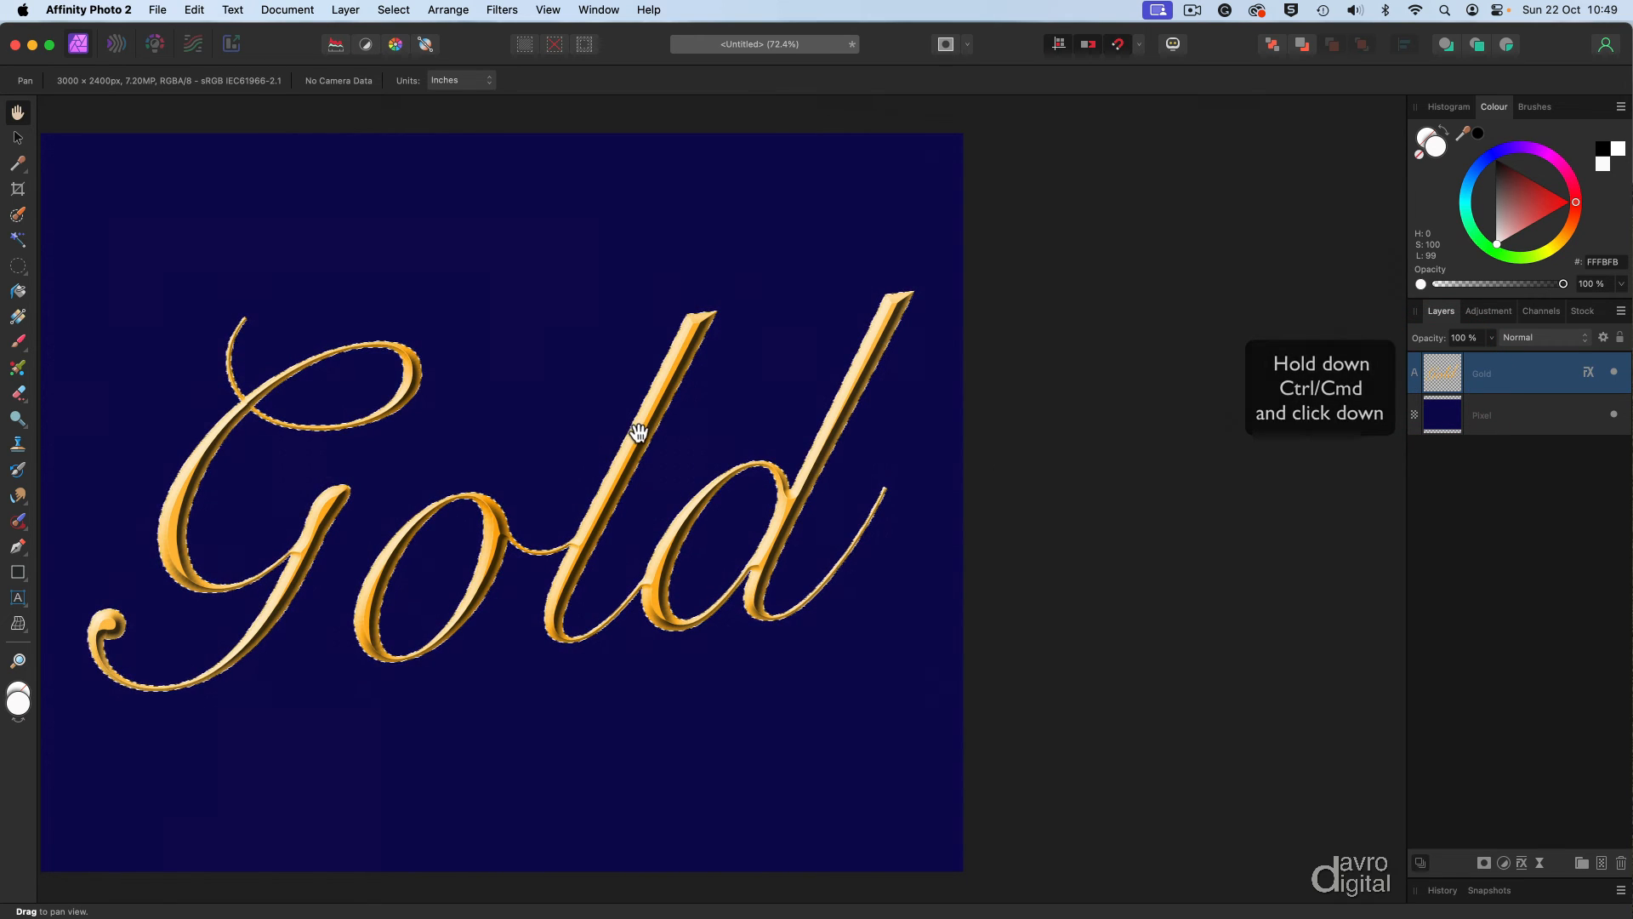
{"action": "left_click", "coordinate": [1615, 373]}
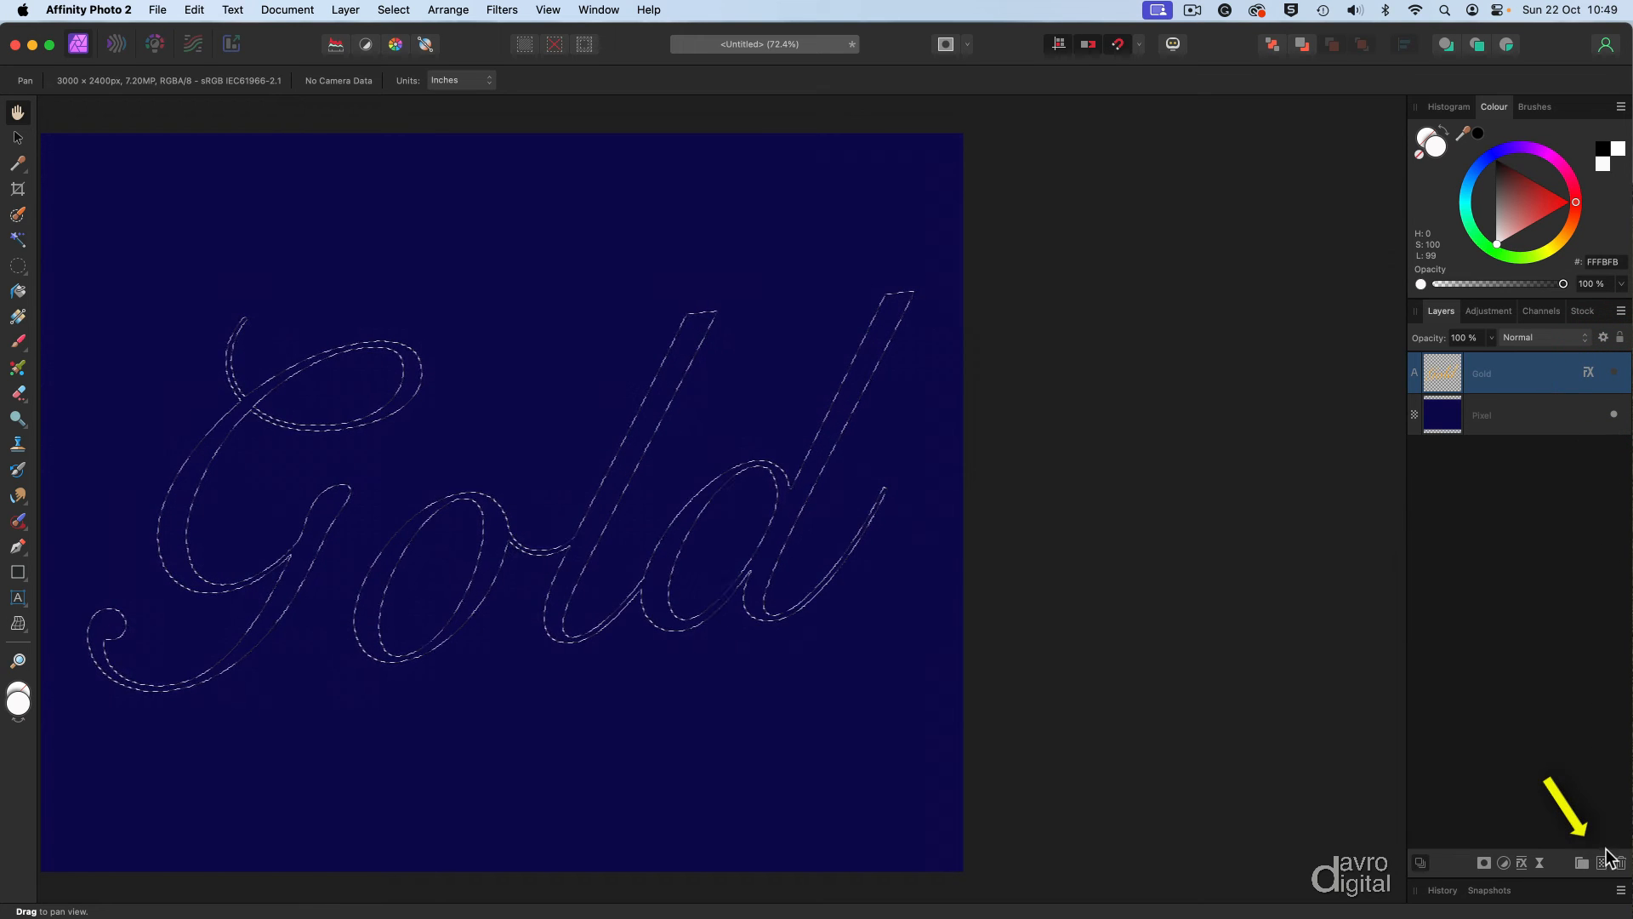
- Add a new pixel layer above the Gold text layer and name it shadow
{"action": "left_click", "coordinate": [1602, 863]}
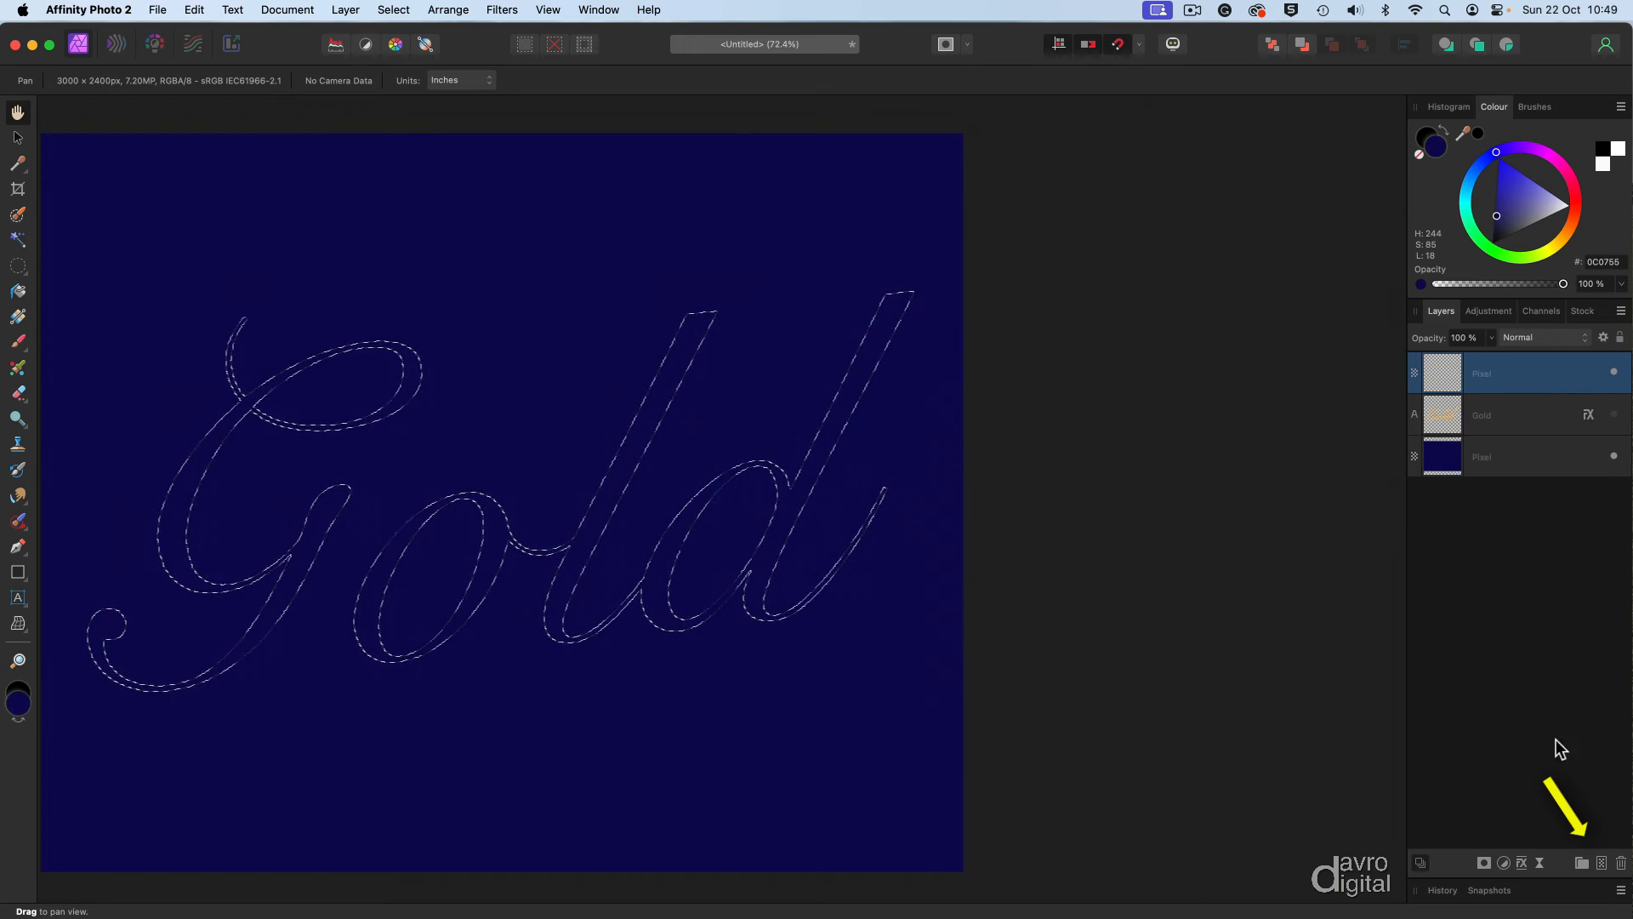
{"action": "left_click_drag", "start_coordinate": [1435, 378], "coordinate": [1431, 374]}
{"action": "double_click", "coordinate": [1431, 374]}
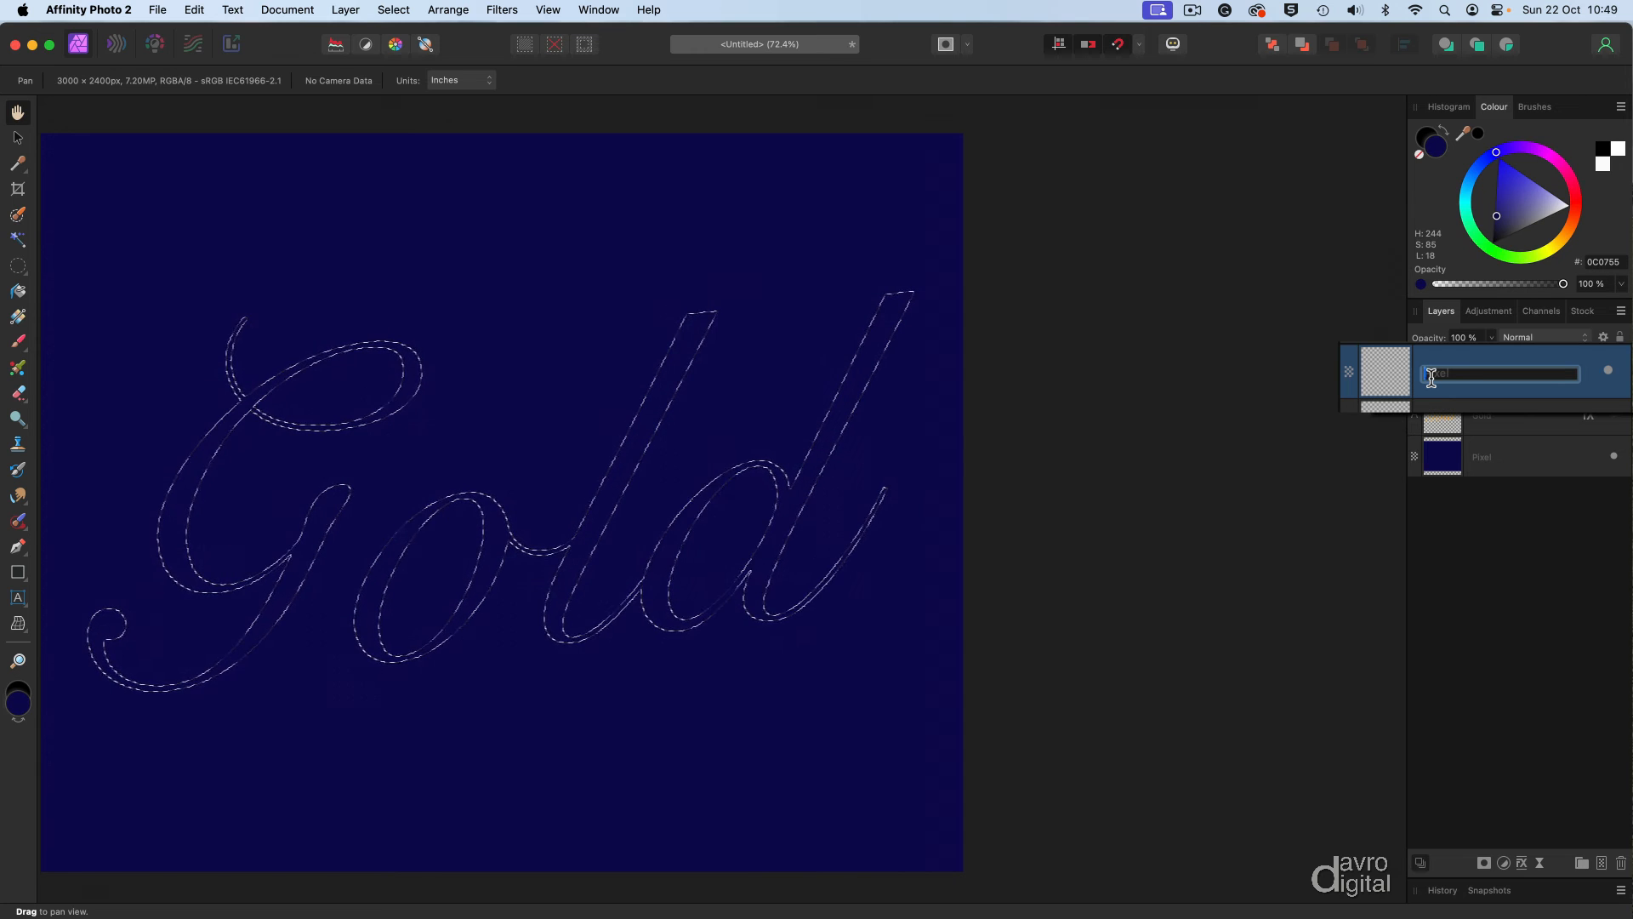
{"action": "type", "text": "S"}
{"action": "key", "text": "Return"}
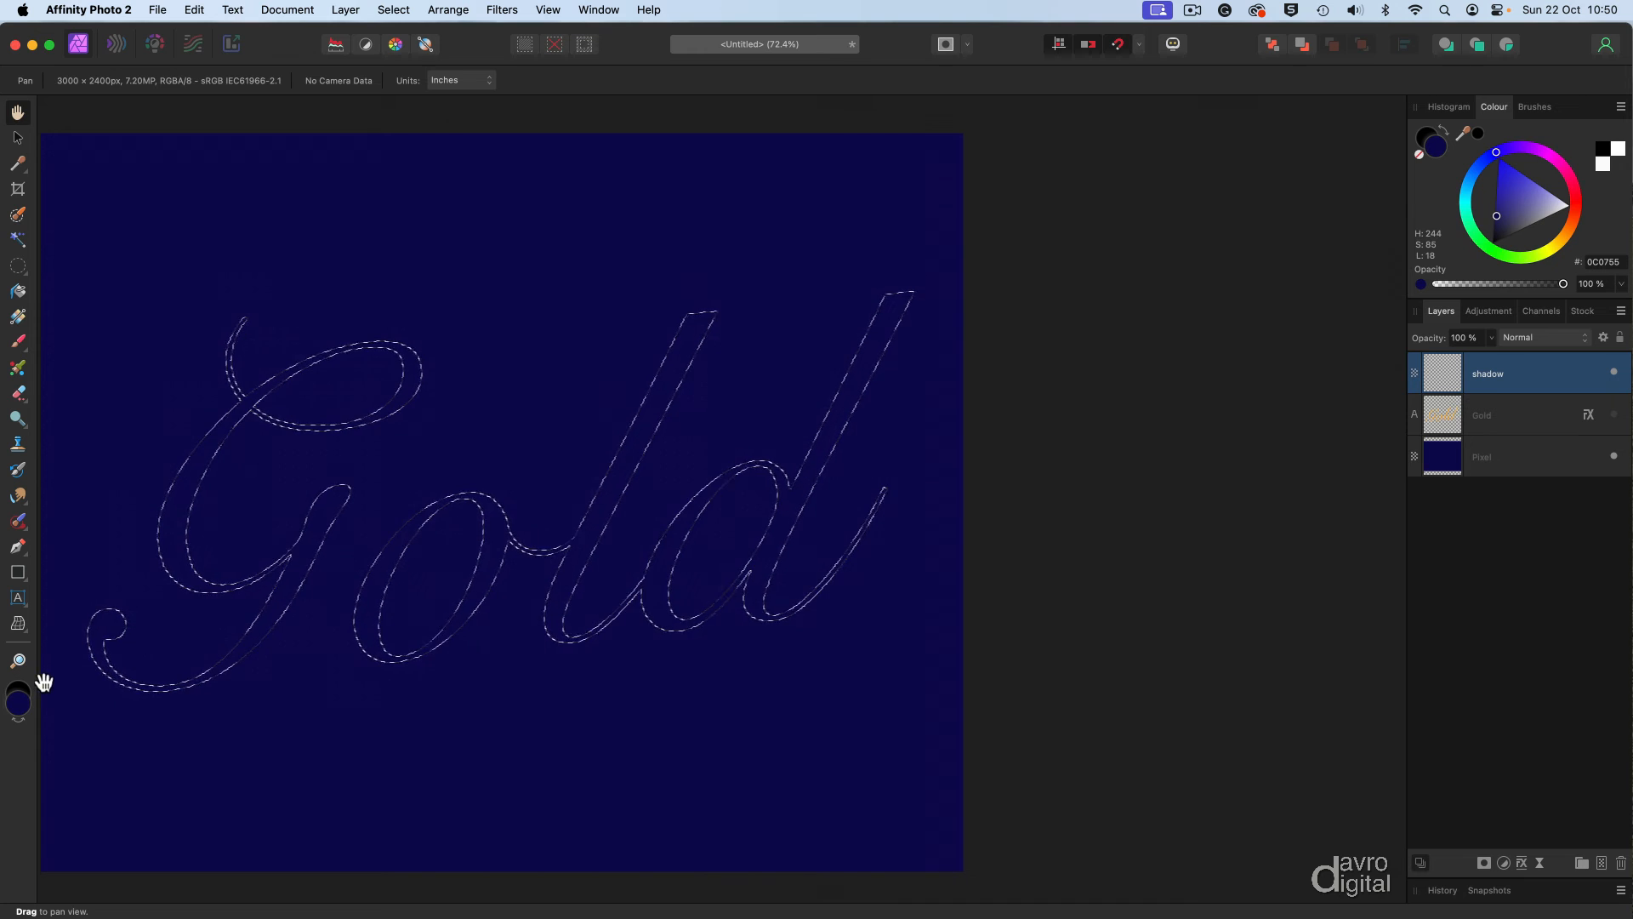
- Fill the letter-shaped selection on the shadow layer with the black secondary colour, and deselect
{"action": "left_click", "coordinate": [195, 10]}
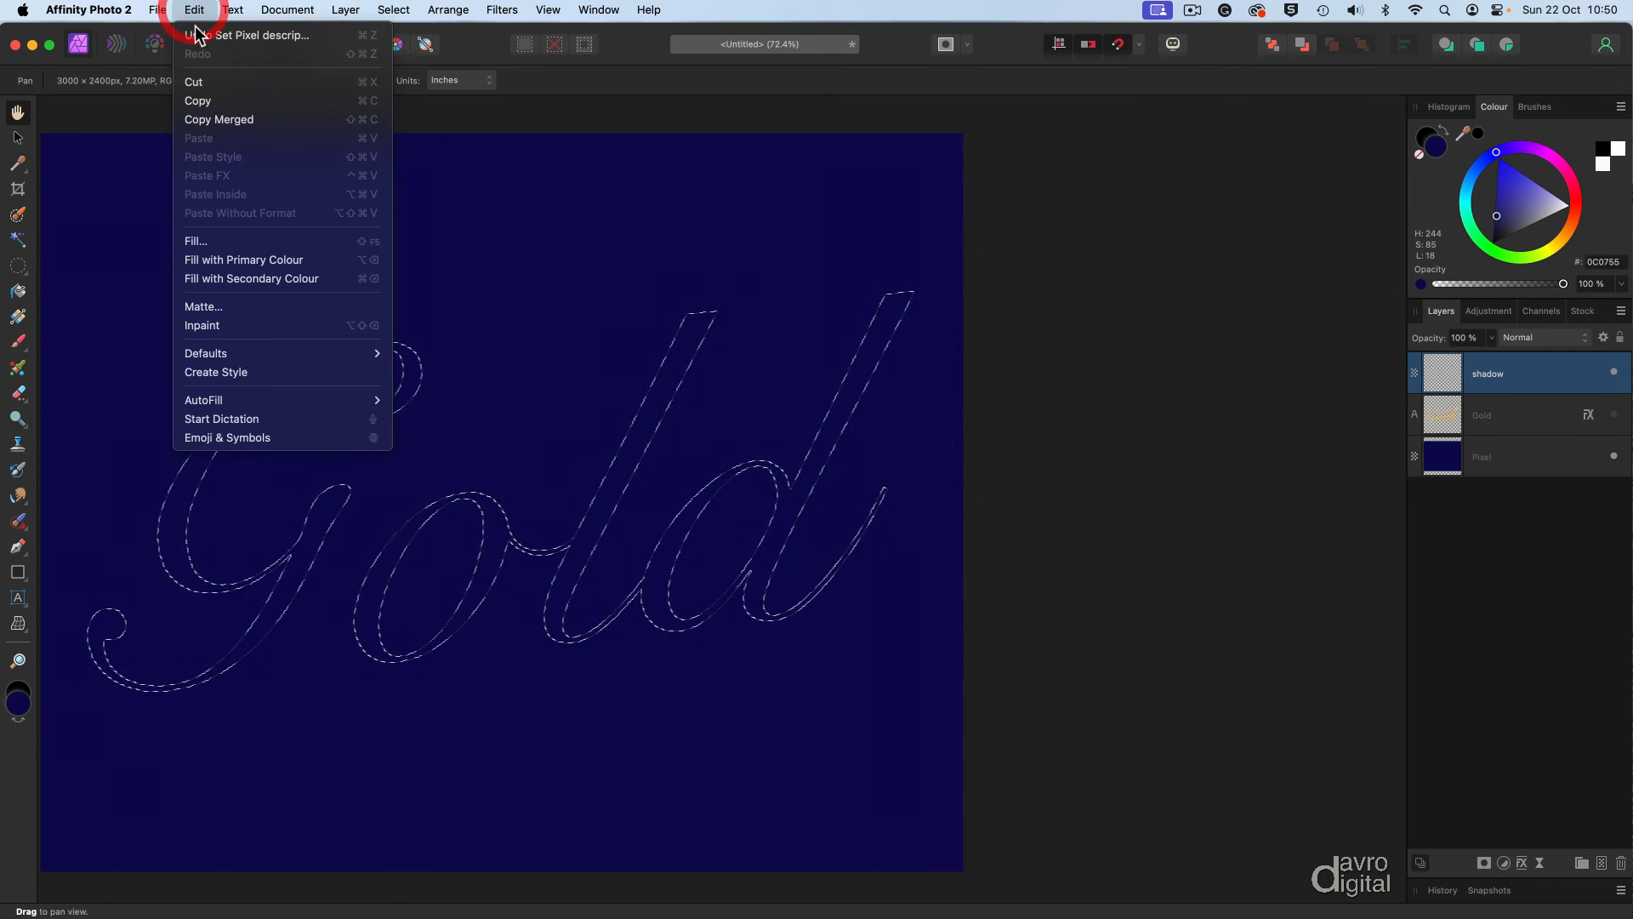
{"action": "left_click", "coordinate": [230, 278]}
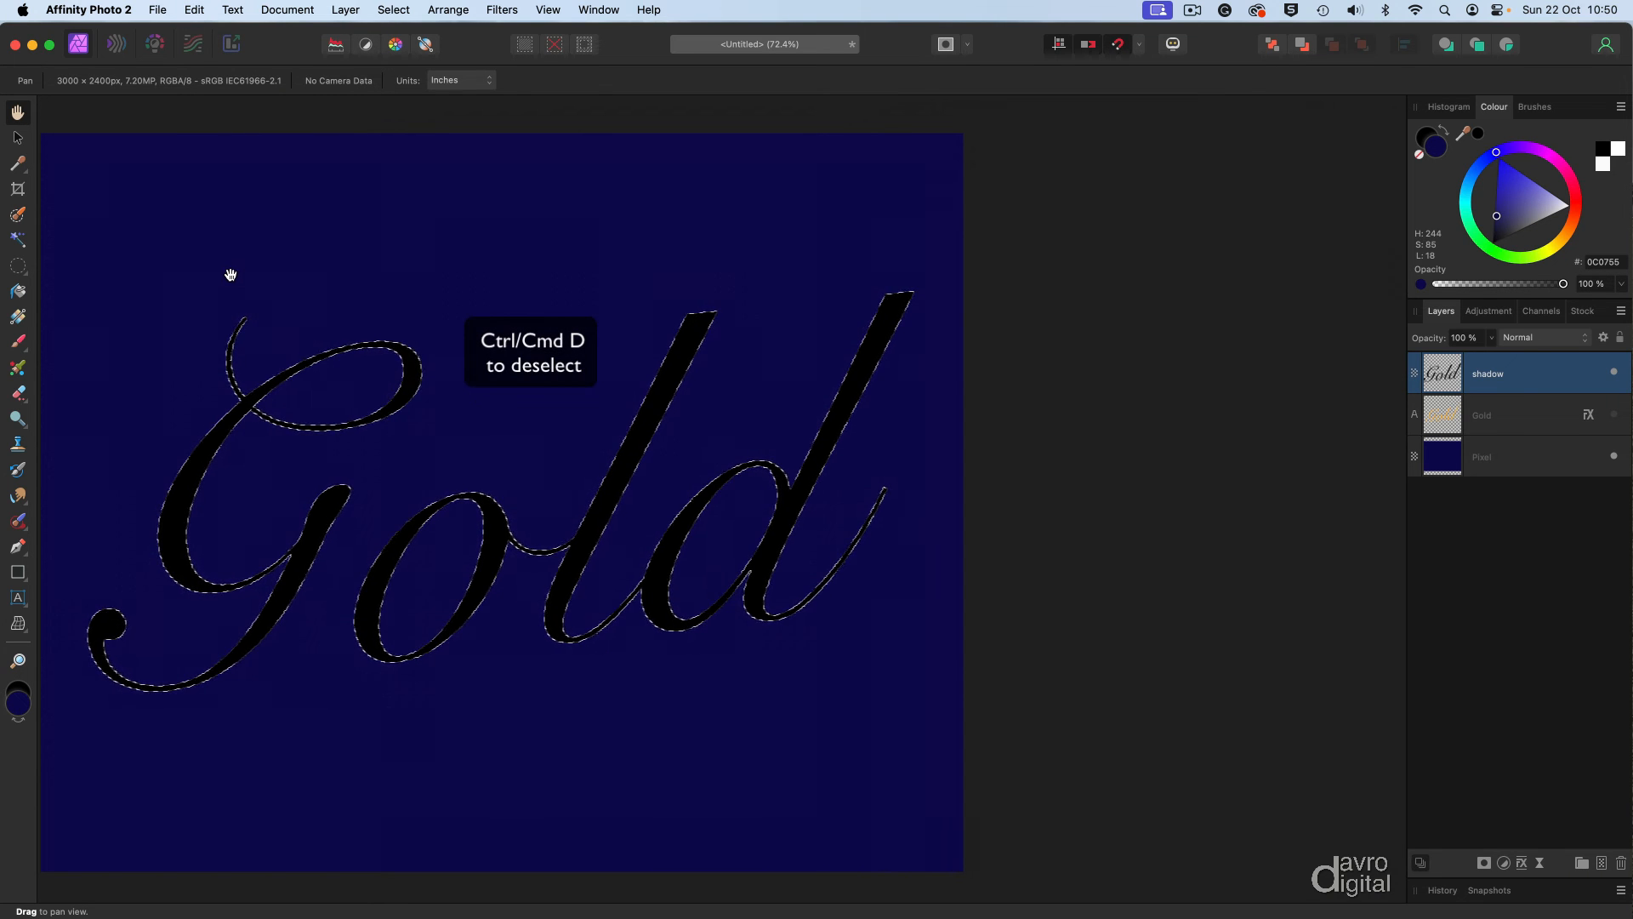
{"action": "key", "text": "super+d"}
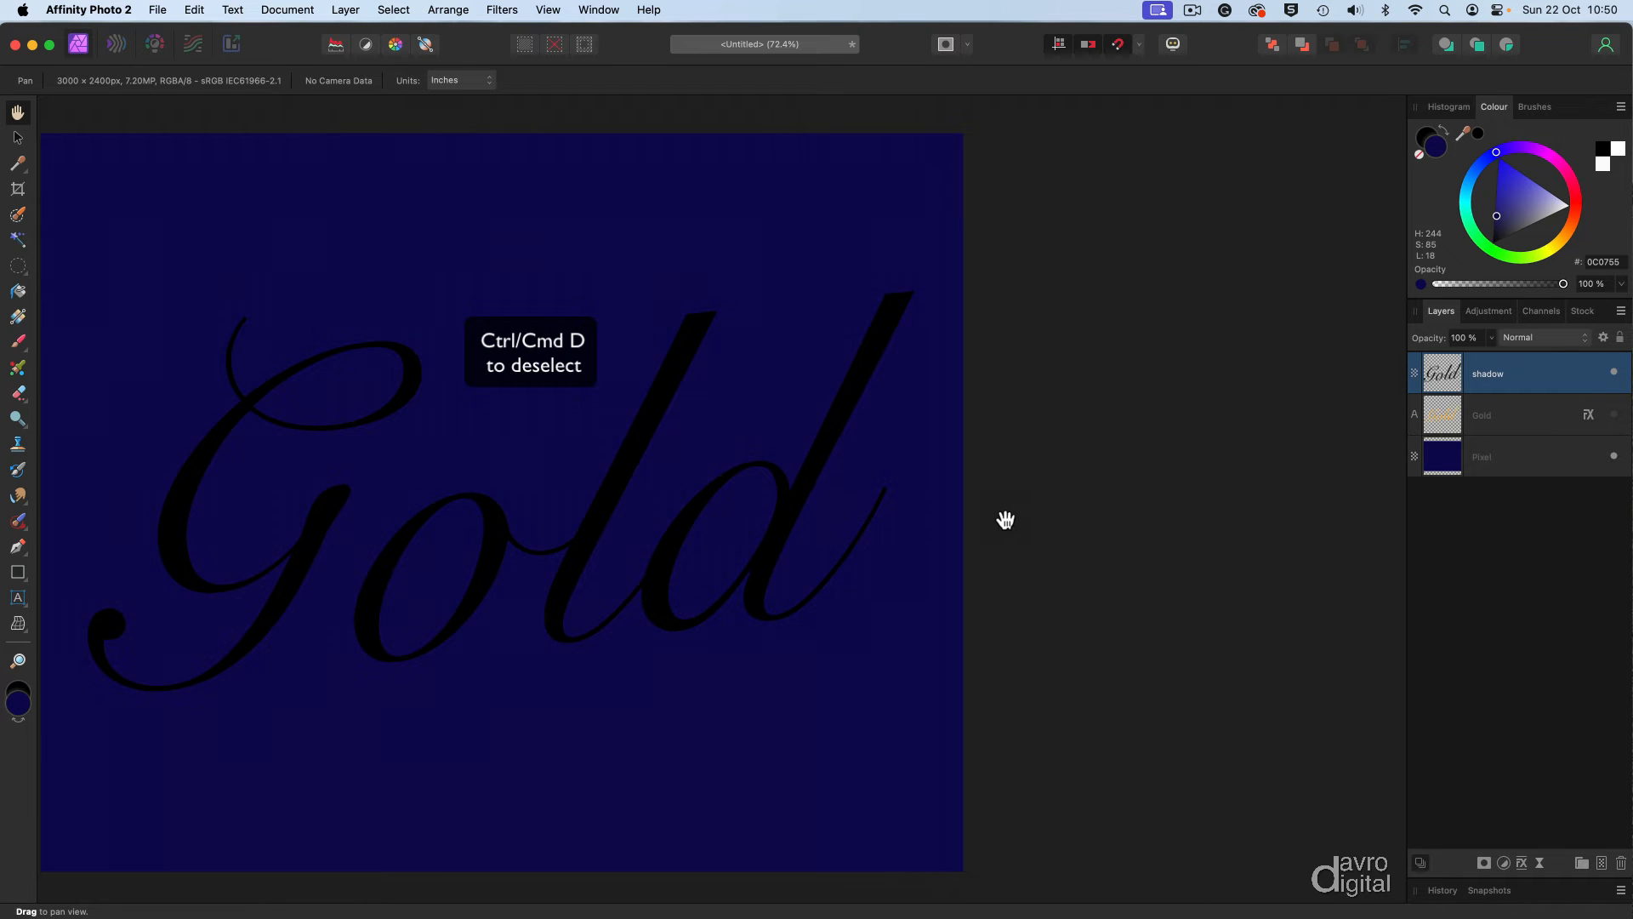
- Add a live Gaussian Blur filter to the shadow layer with a radius of about 19.8 px
{"action": "scroll", "coordinate": [940, 517], "scroll_direction": "left", "scroll_amount": 5}
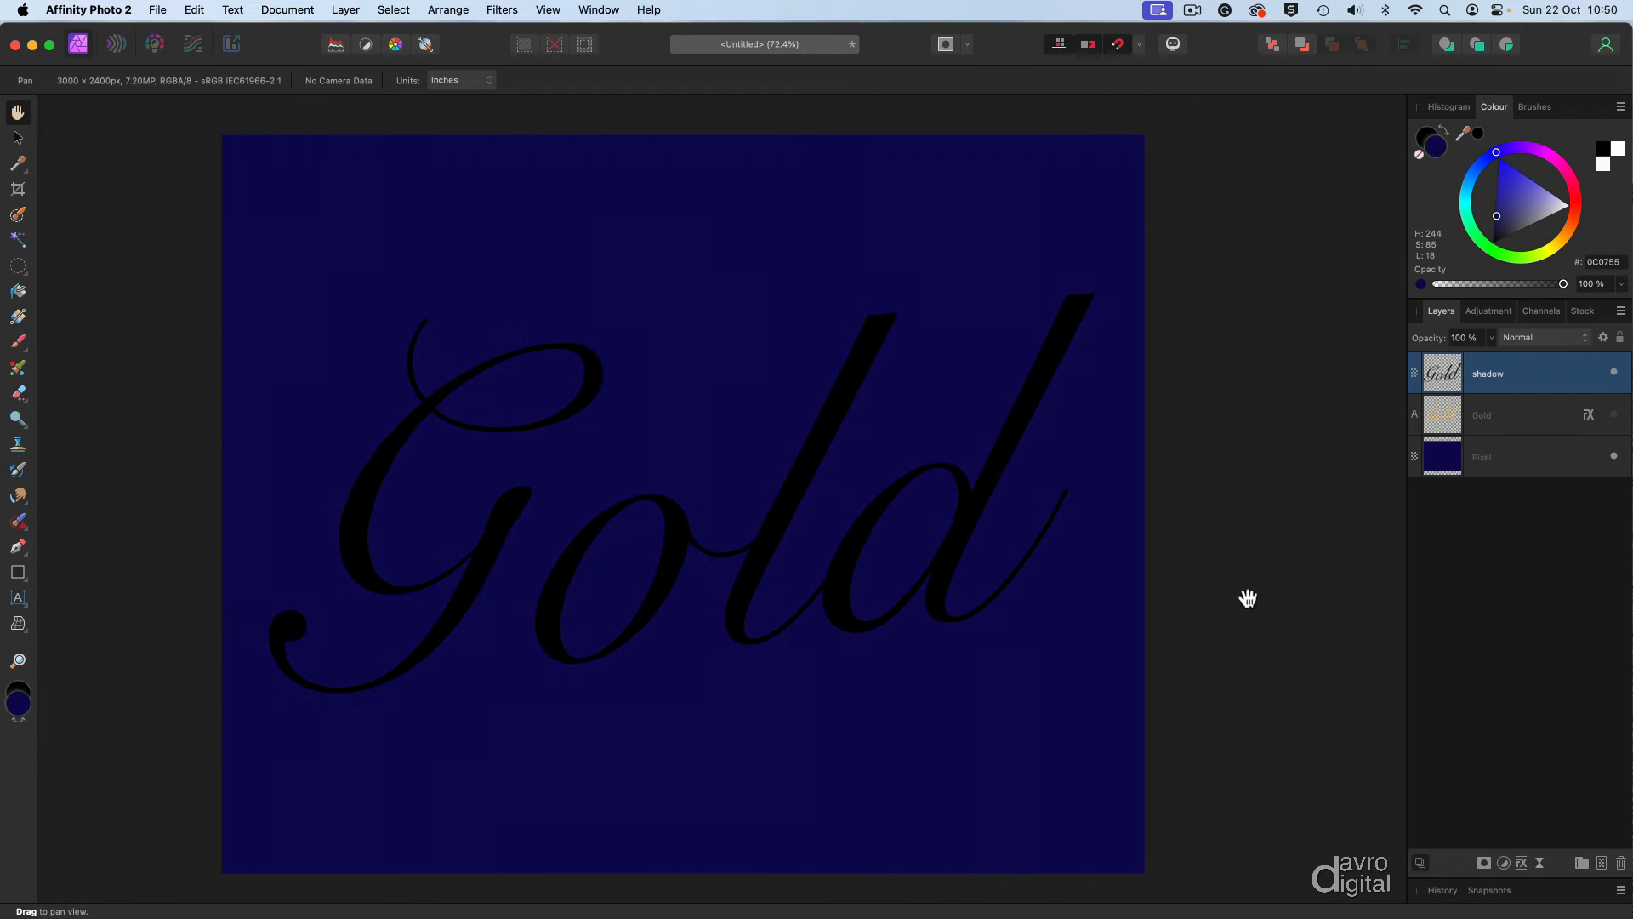
{"action": "left_click", "coordinate": [1541, 864]}
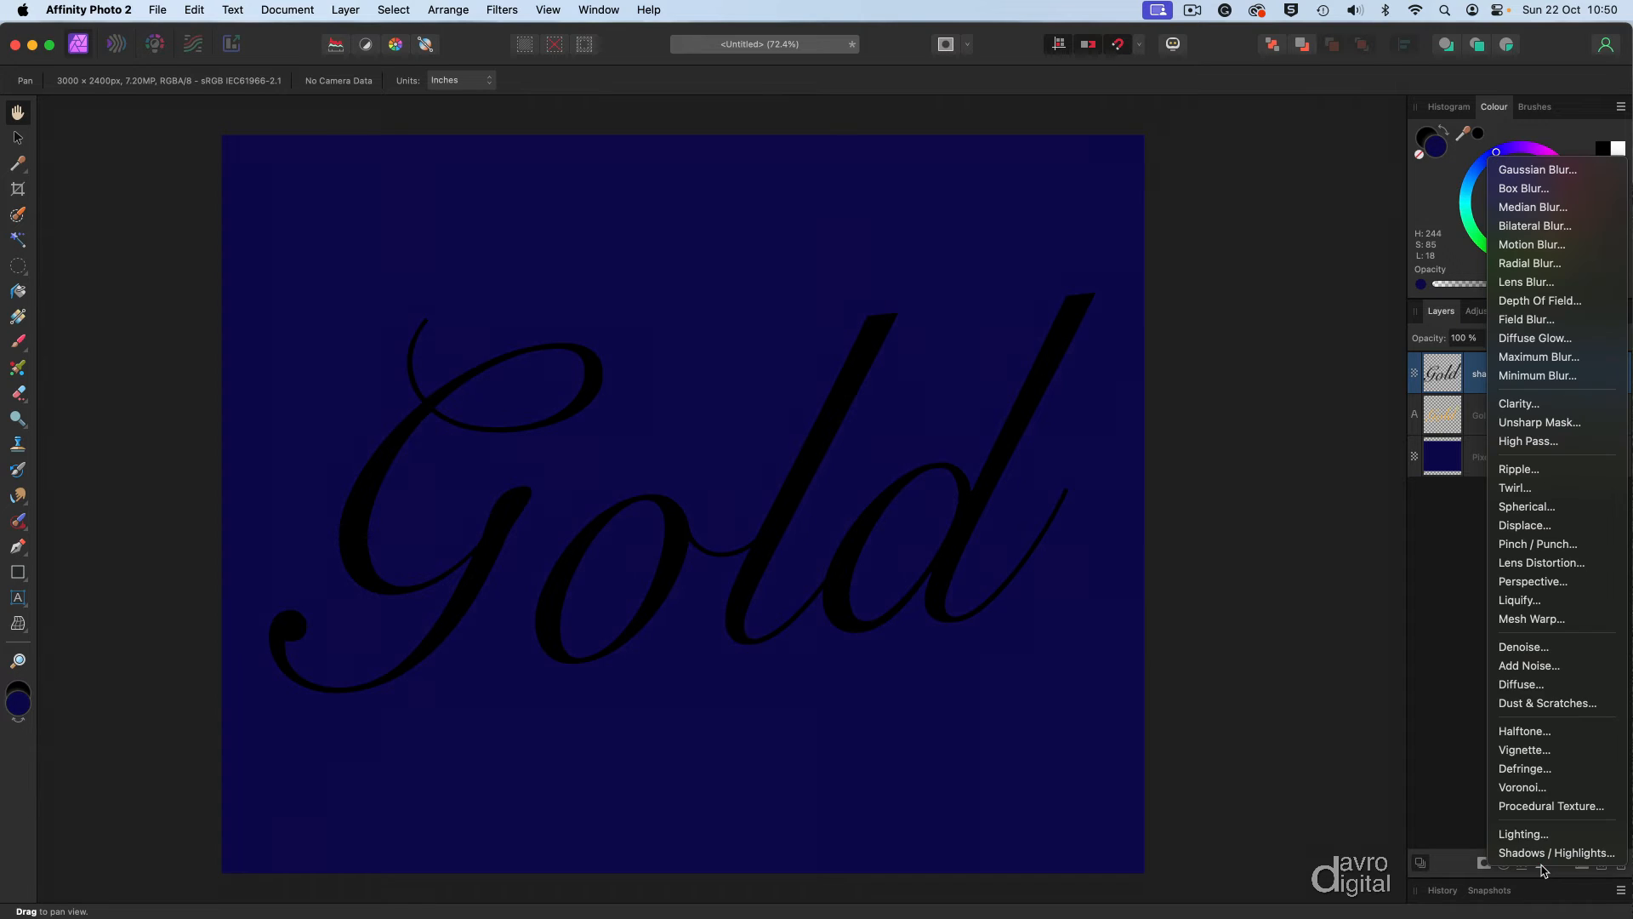
{"action": "left_click", "coordinate": [1530, 170]}
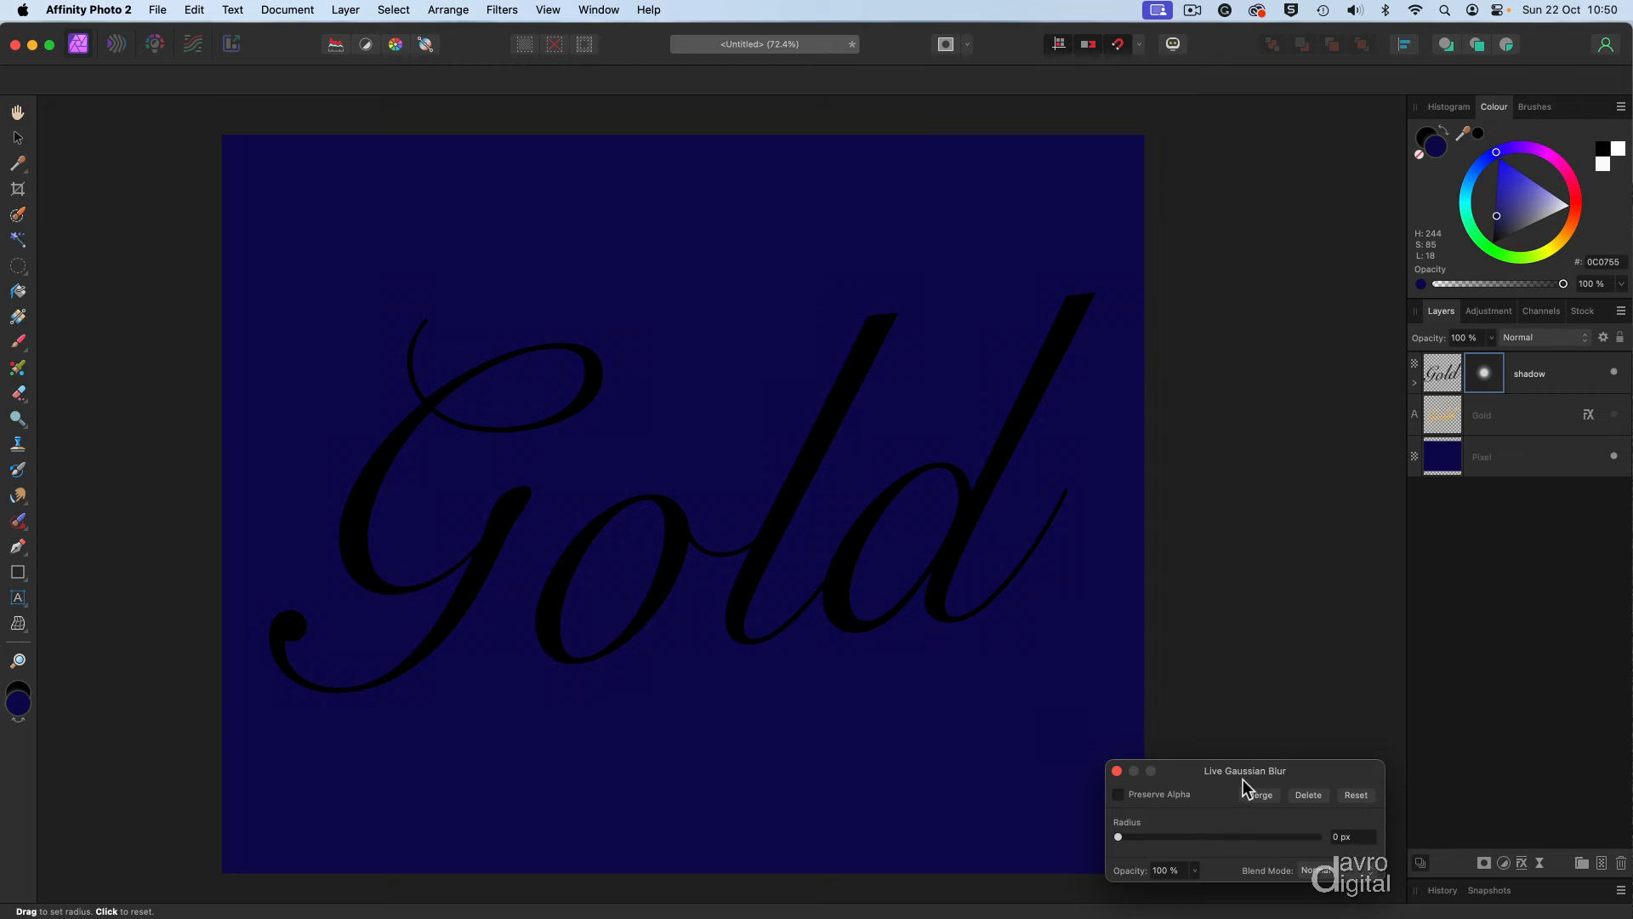
{"action": "left_click_drag", "start_coordinate": [1243, 773], "coordinate": [1296, 187]}
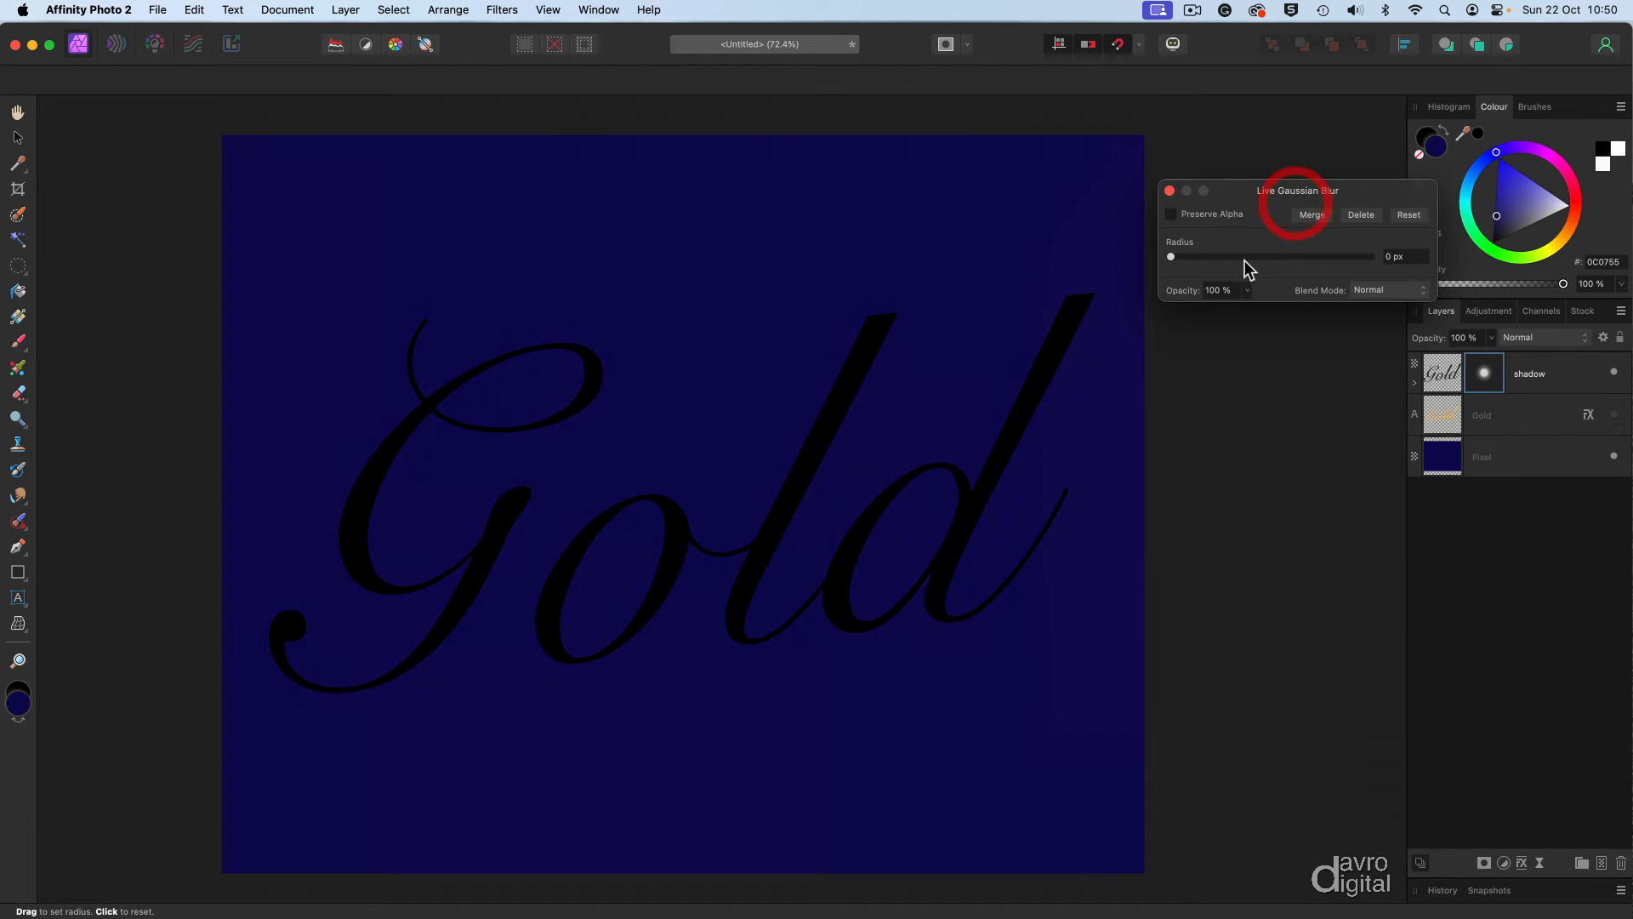
{"action": "left_click_drag", "start_coordinate": [1236, 258], "coordinate": [1252, 262]}
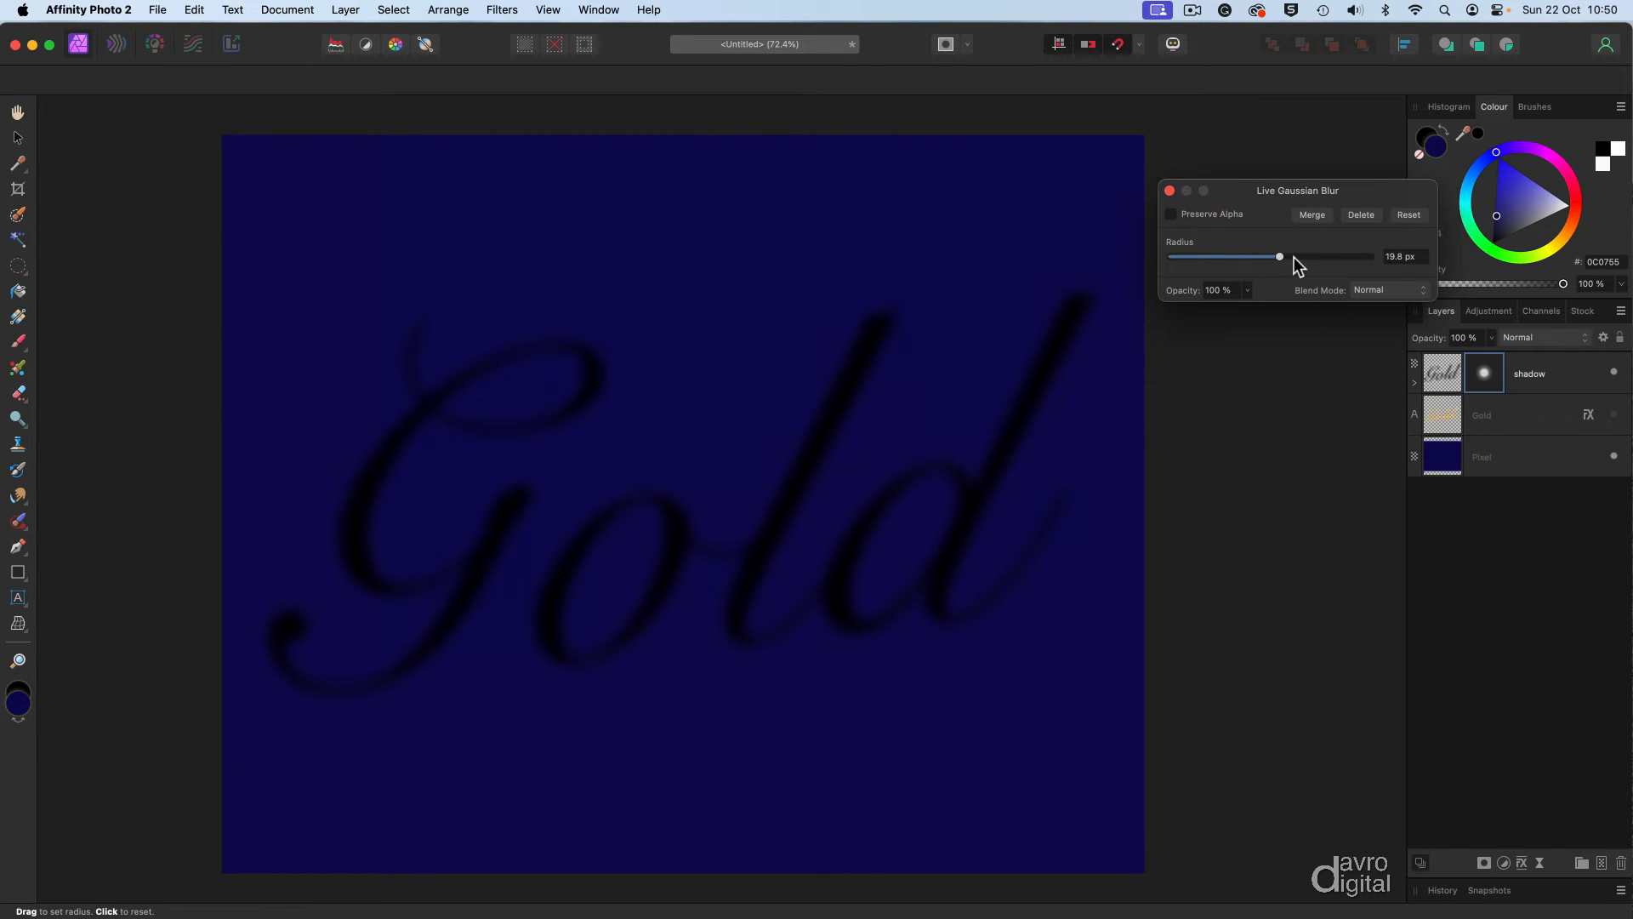
{"action": "left_click", "coordinate": [1169, 191]}
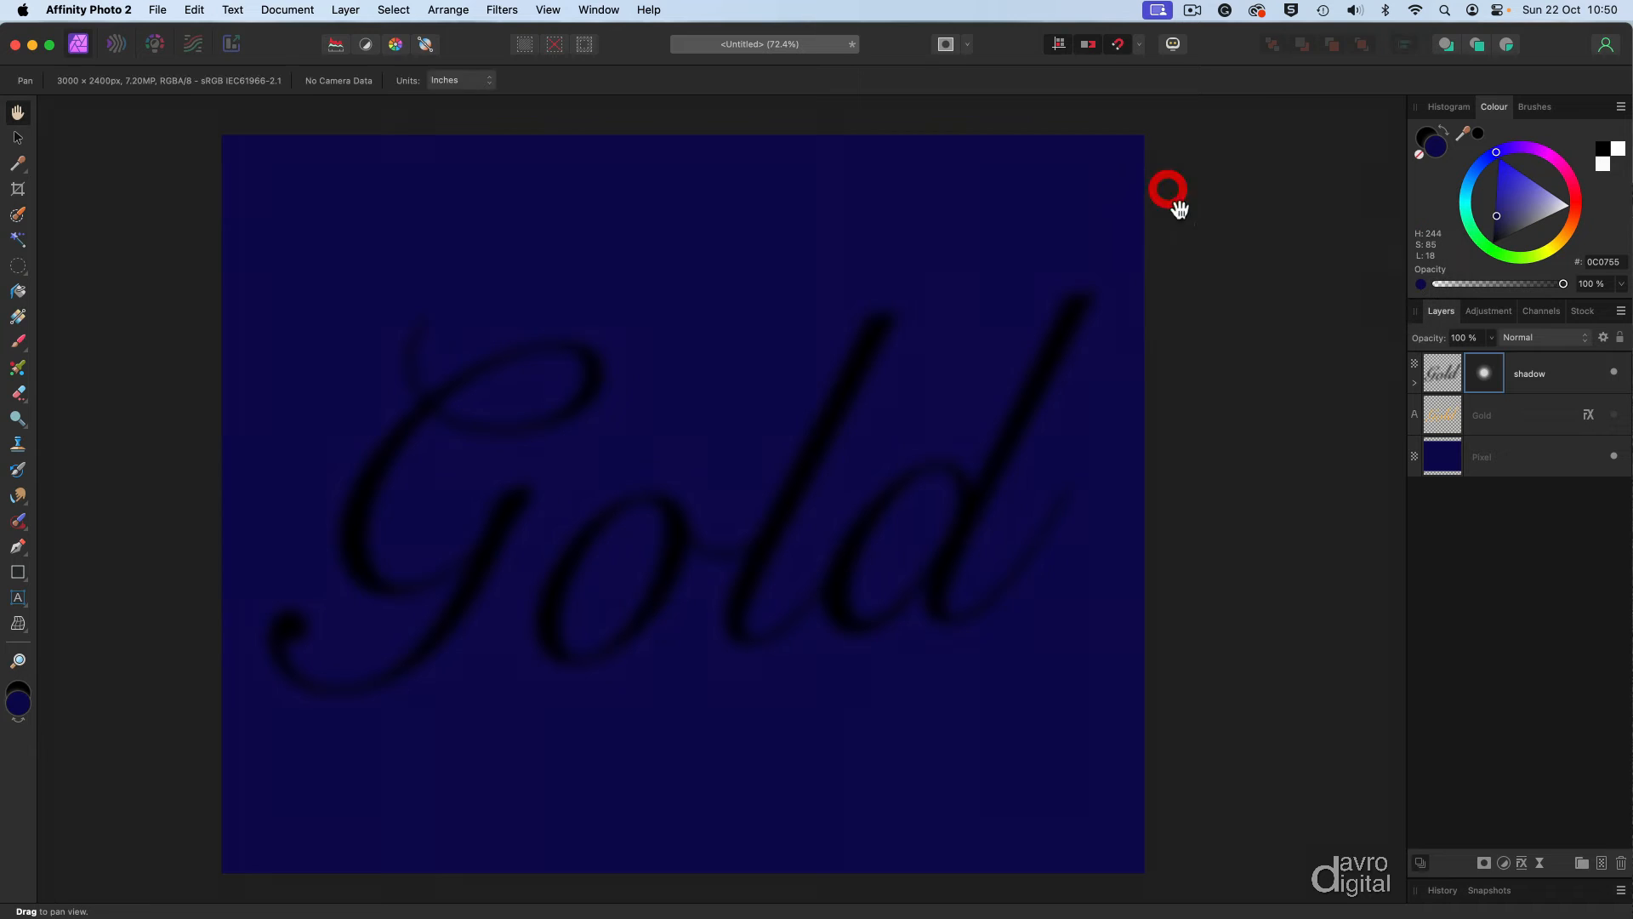
- Place the shadow layer with its nested blur beneath the Gold text layer, and show the Gold layer again
{"action": "left_click", "coordinate": [1413, 387]}
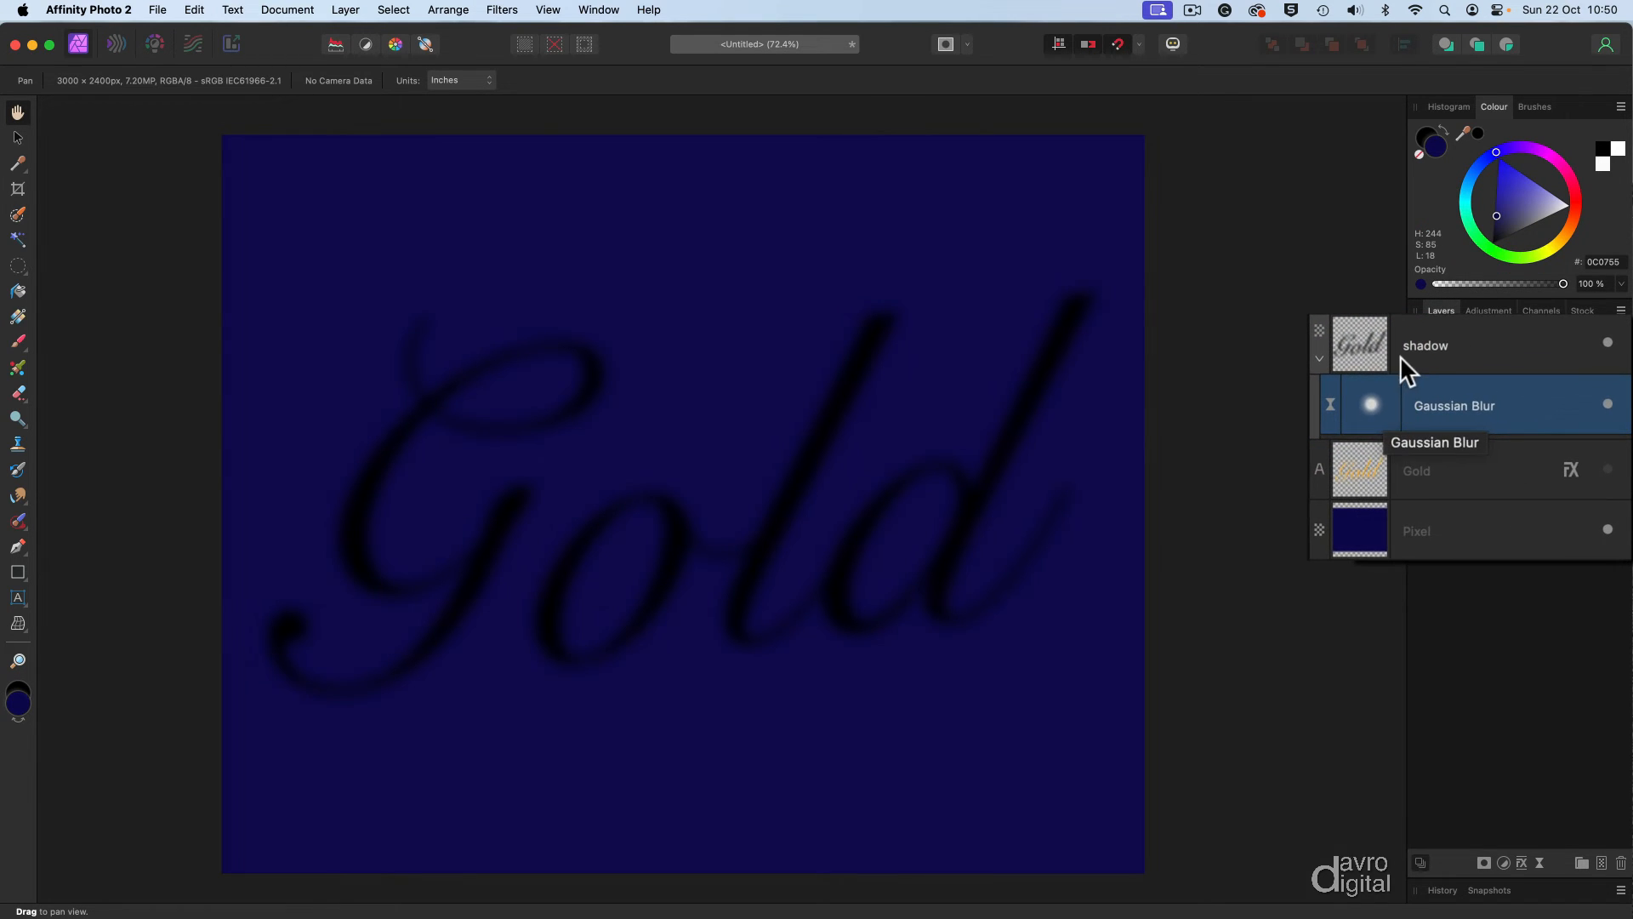
{"action": "left_click", "coordinate": [1444, 354]}
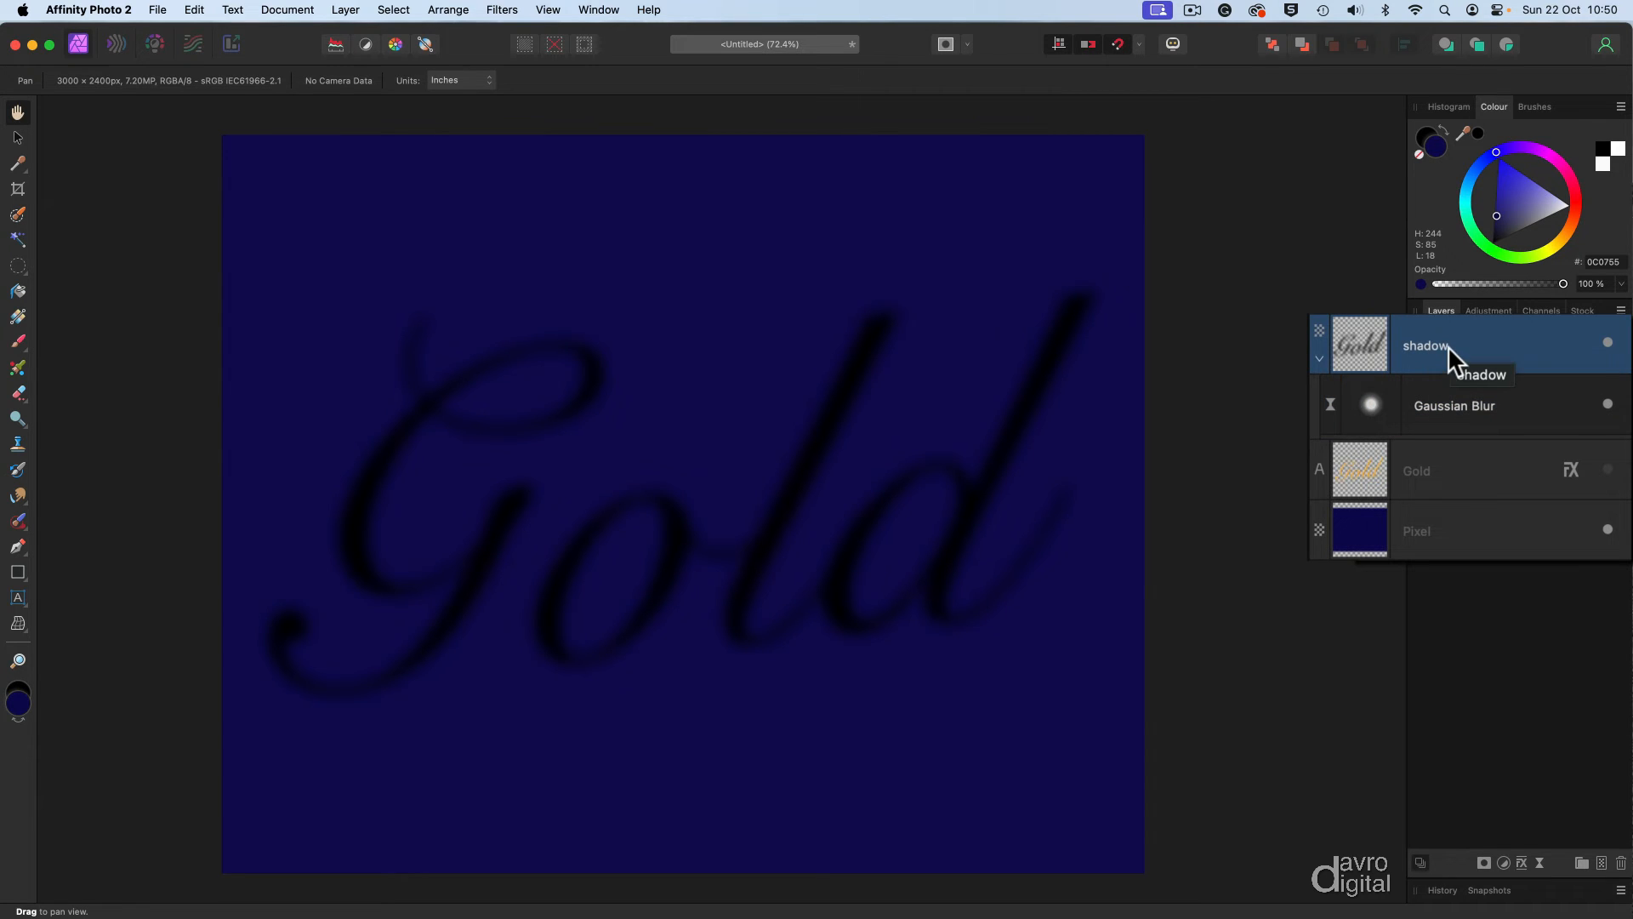
{"action": "left_click_drag", "start_coordinate": [1447, 345], "coordinate": [1446, 508]}
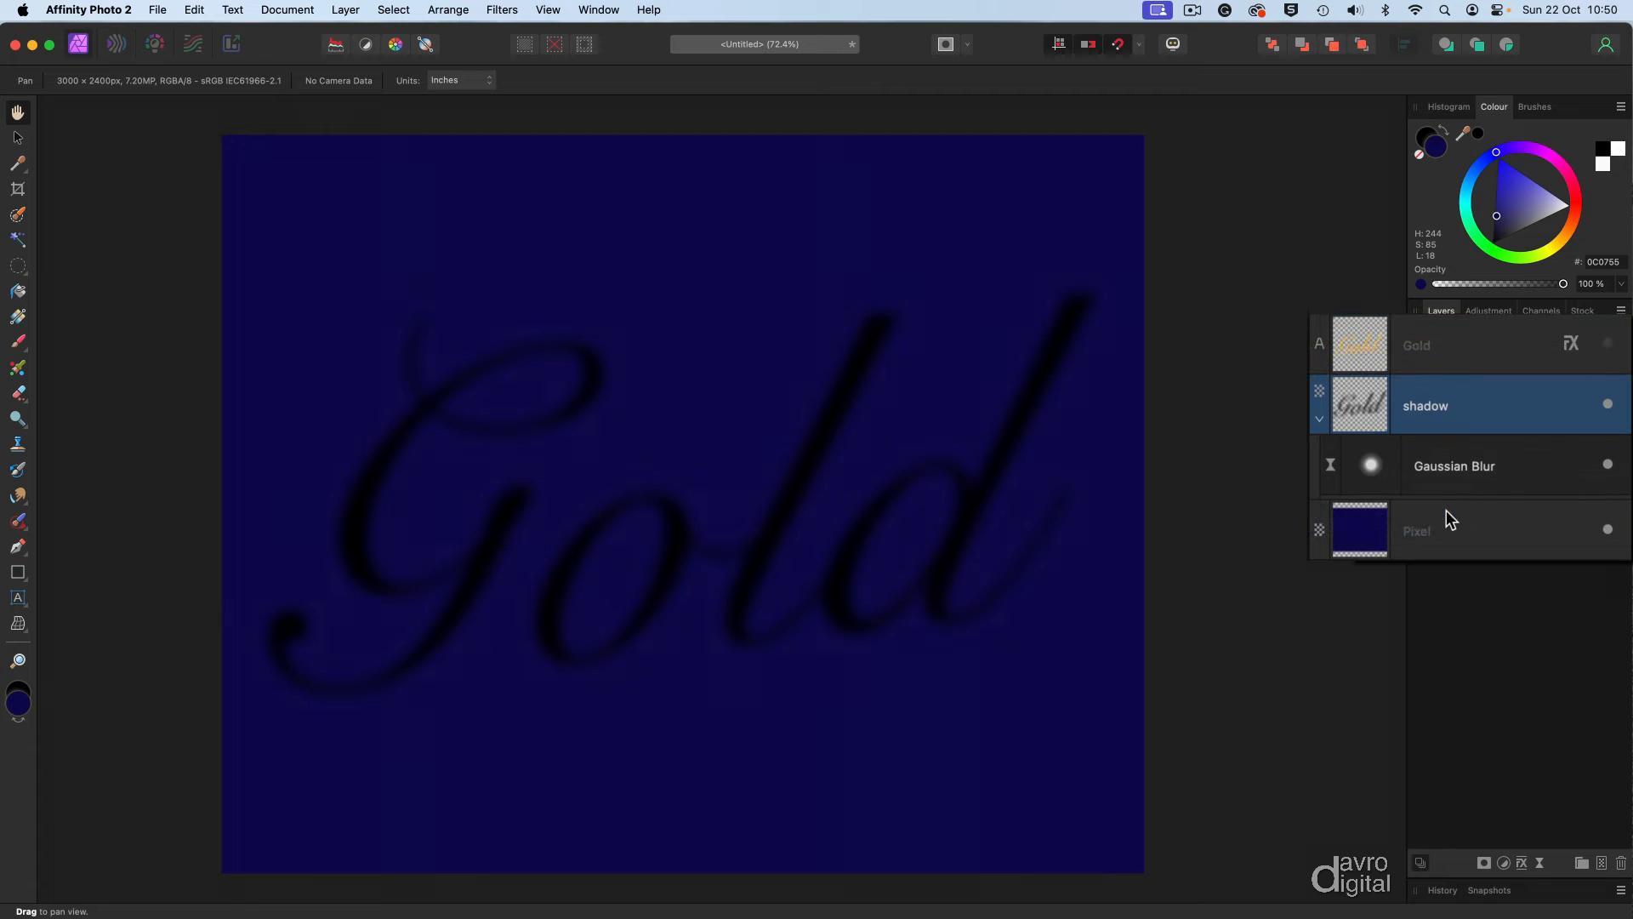
{"action": "left_click", "coordinate": [1608, 343]}
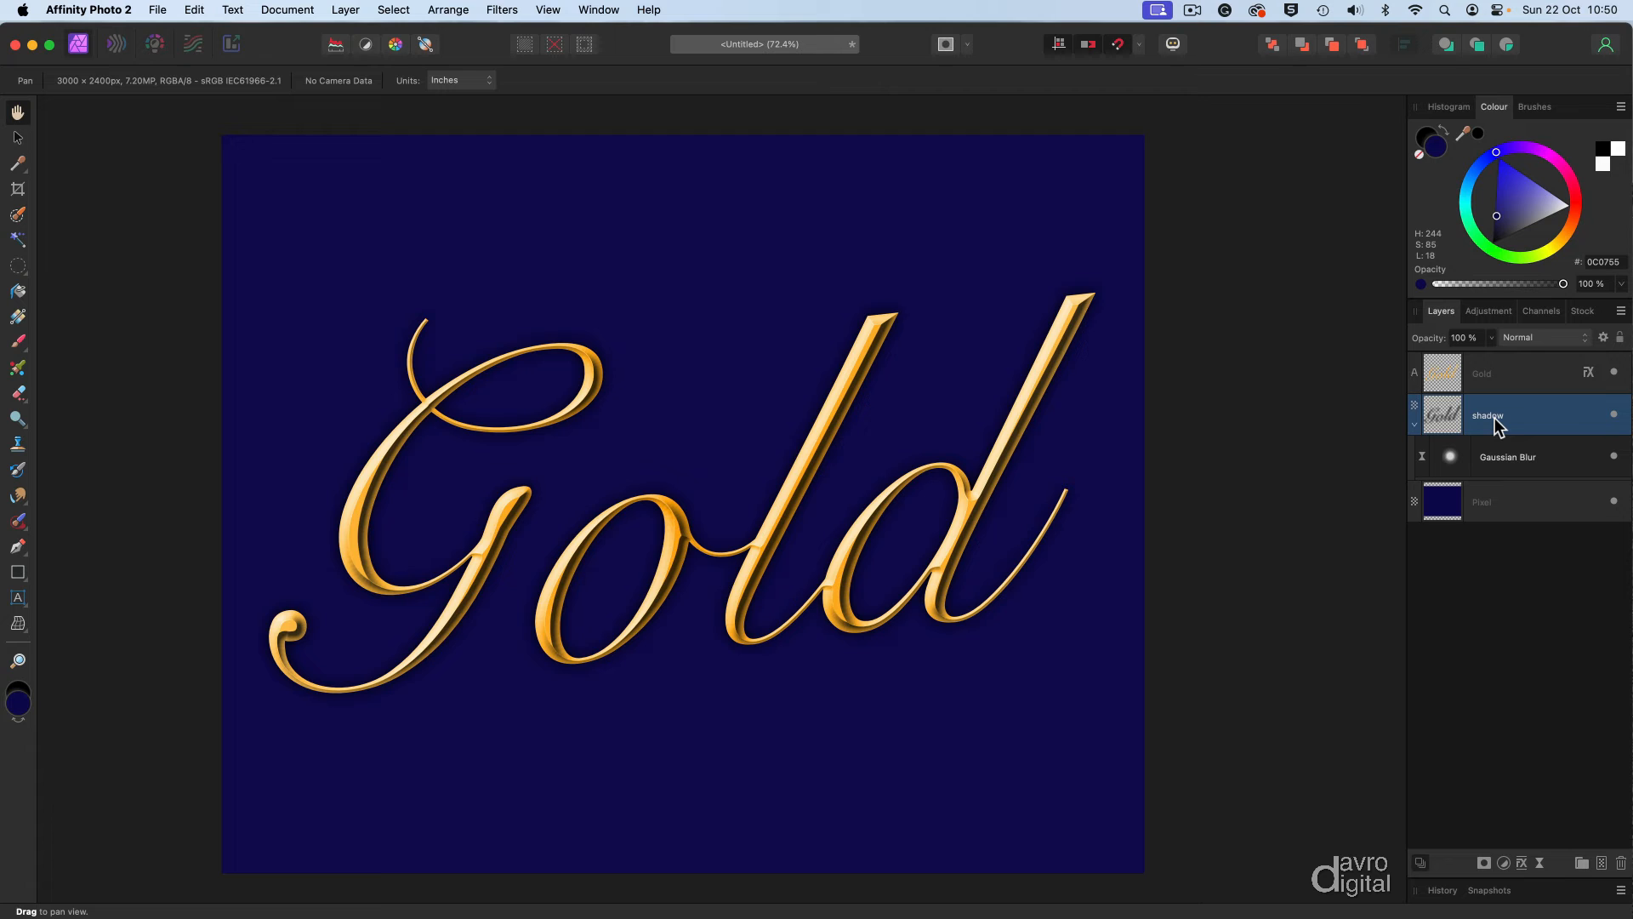
- Offset the shadow down and to the right of the lettering, and set its Gaussian Blur radius to about 16.5 px
{"action": "key", "text": "v"}
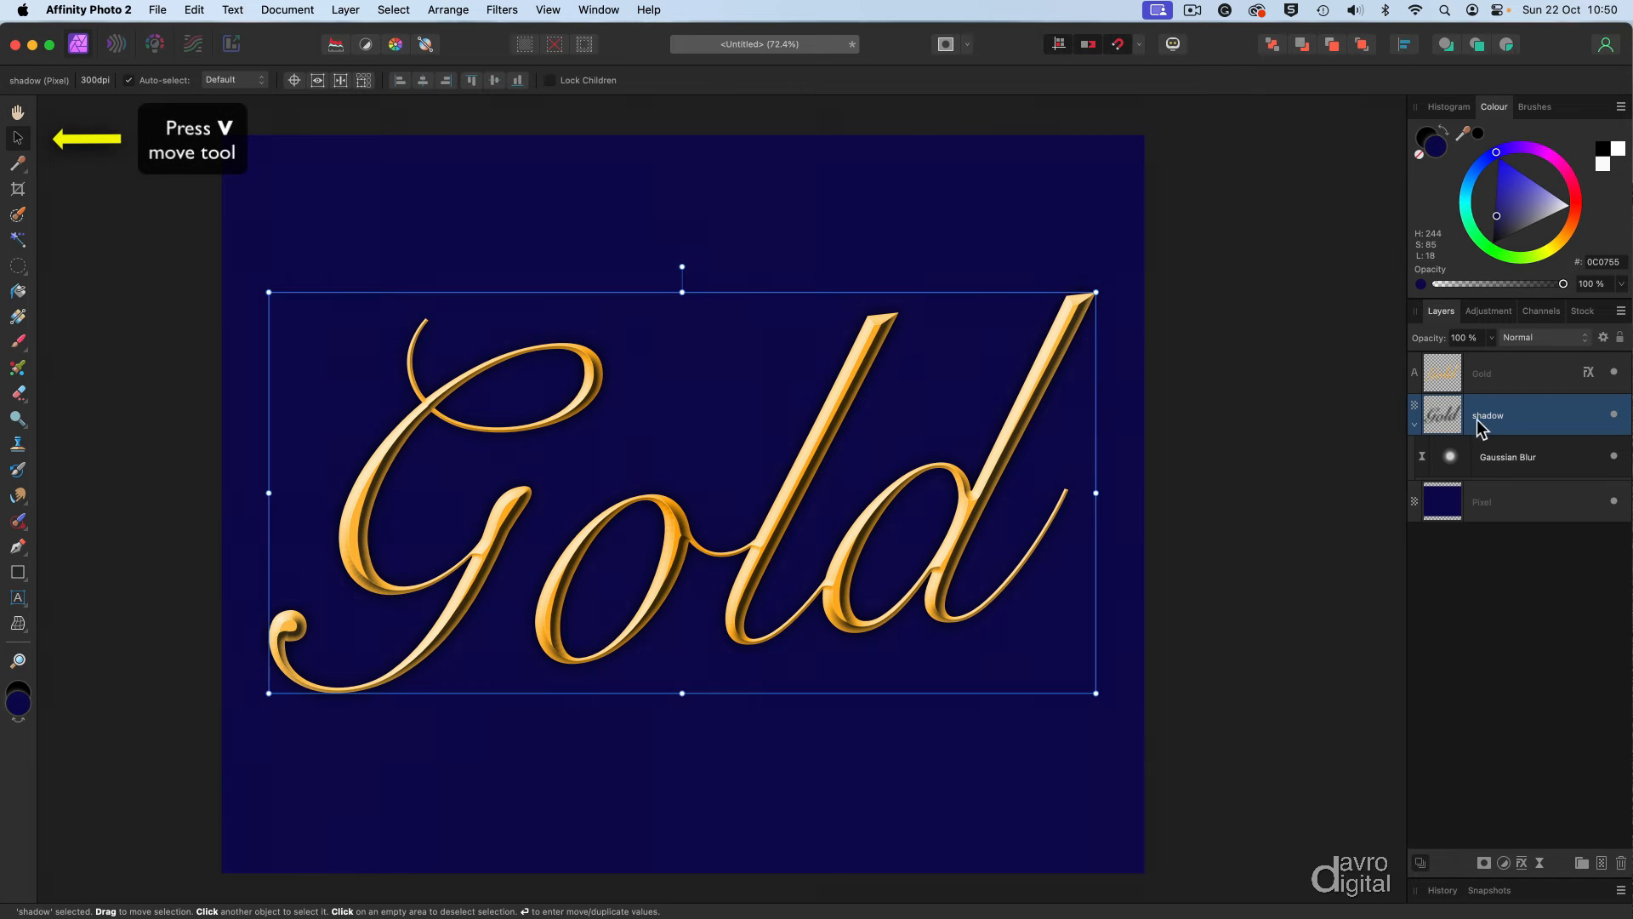
{"action": "left_click_drag", "start_coordinate": [714, 475], "coordinate": [737, 519]}
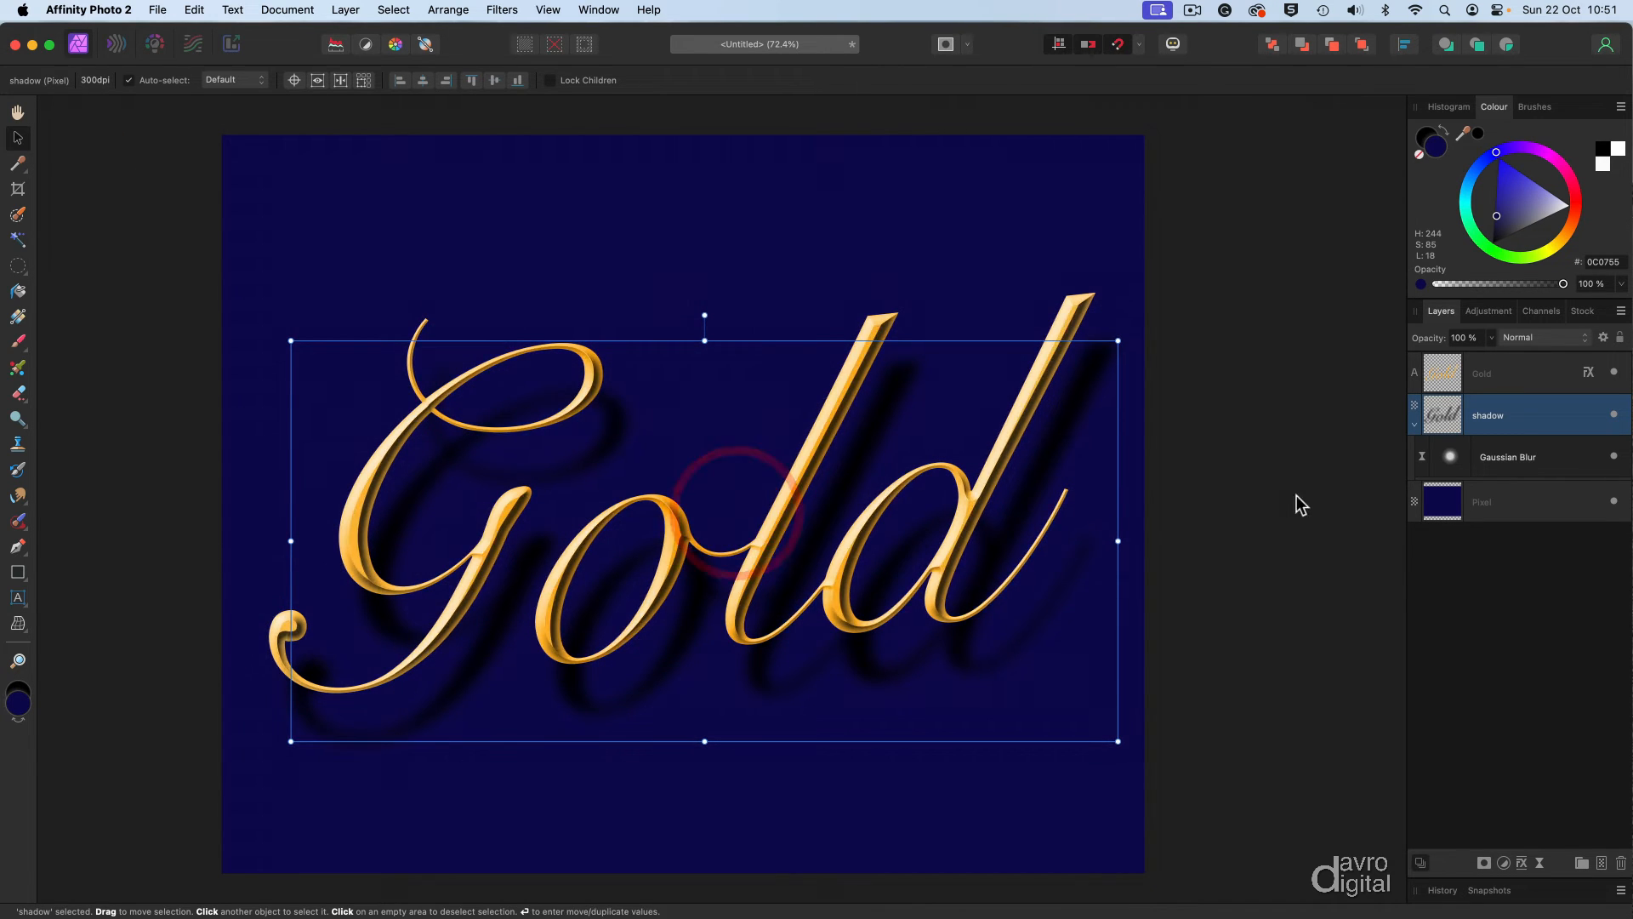
{"action": "double_click", "coordinate": [1448, 457]}
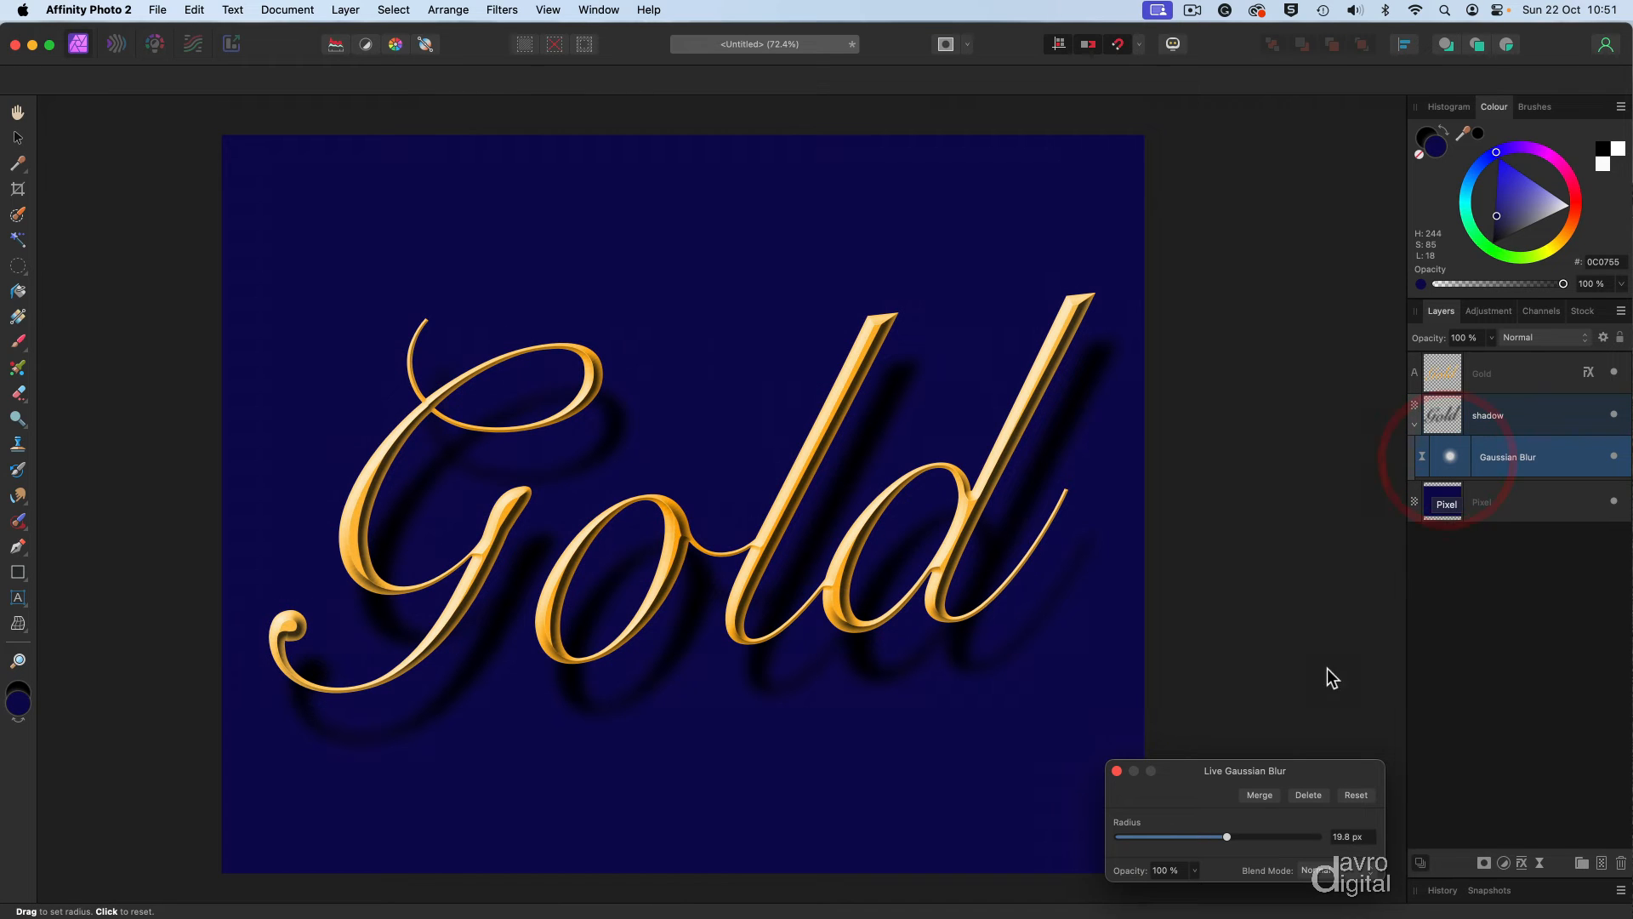
{"action": "left_click_drag", "start_coordinate": [1279, 772], "coordinate": [1387, 259]}
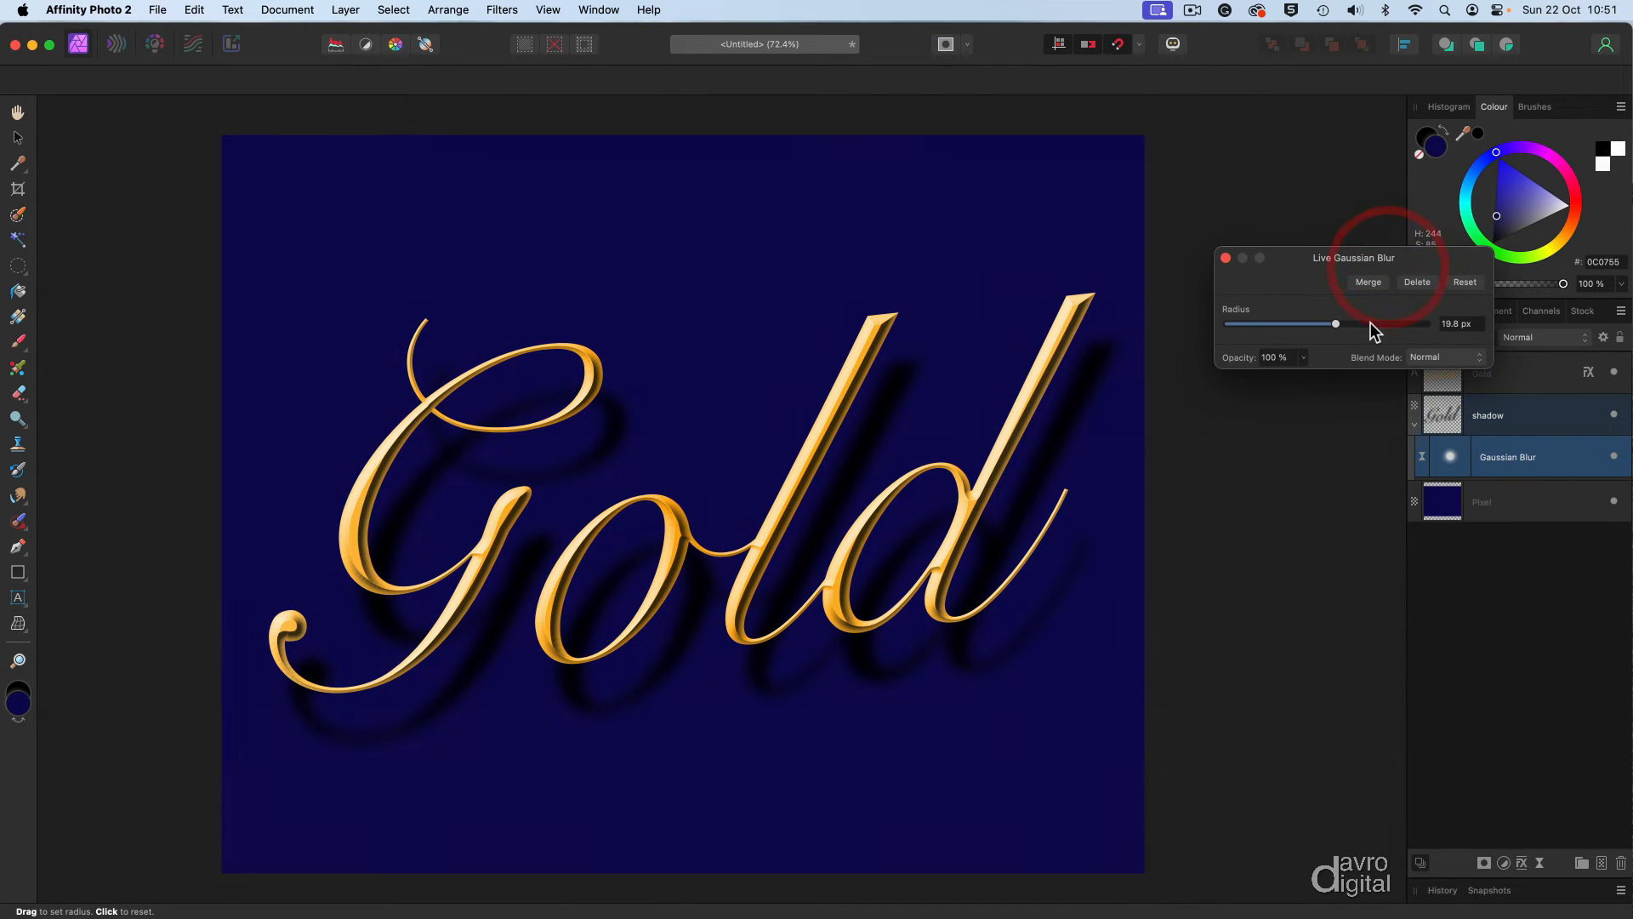
{"action": "left_click_drag", "start_coordinate": [1370, 323], "coordinate": [1323, 330]}
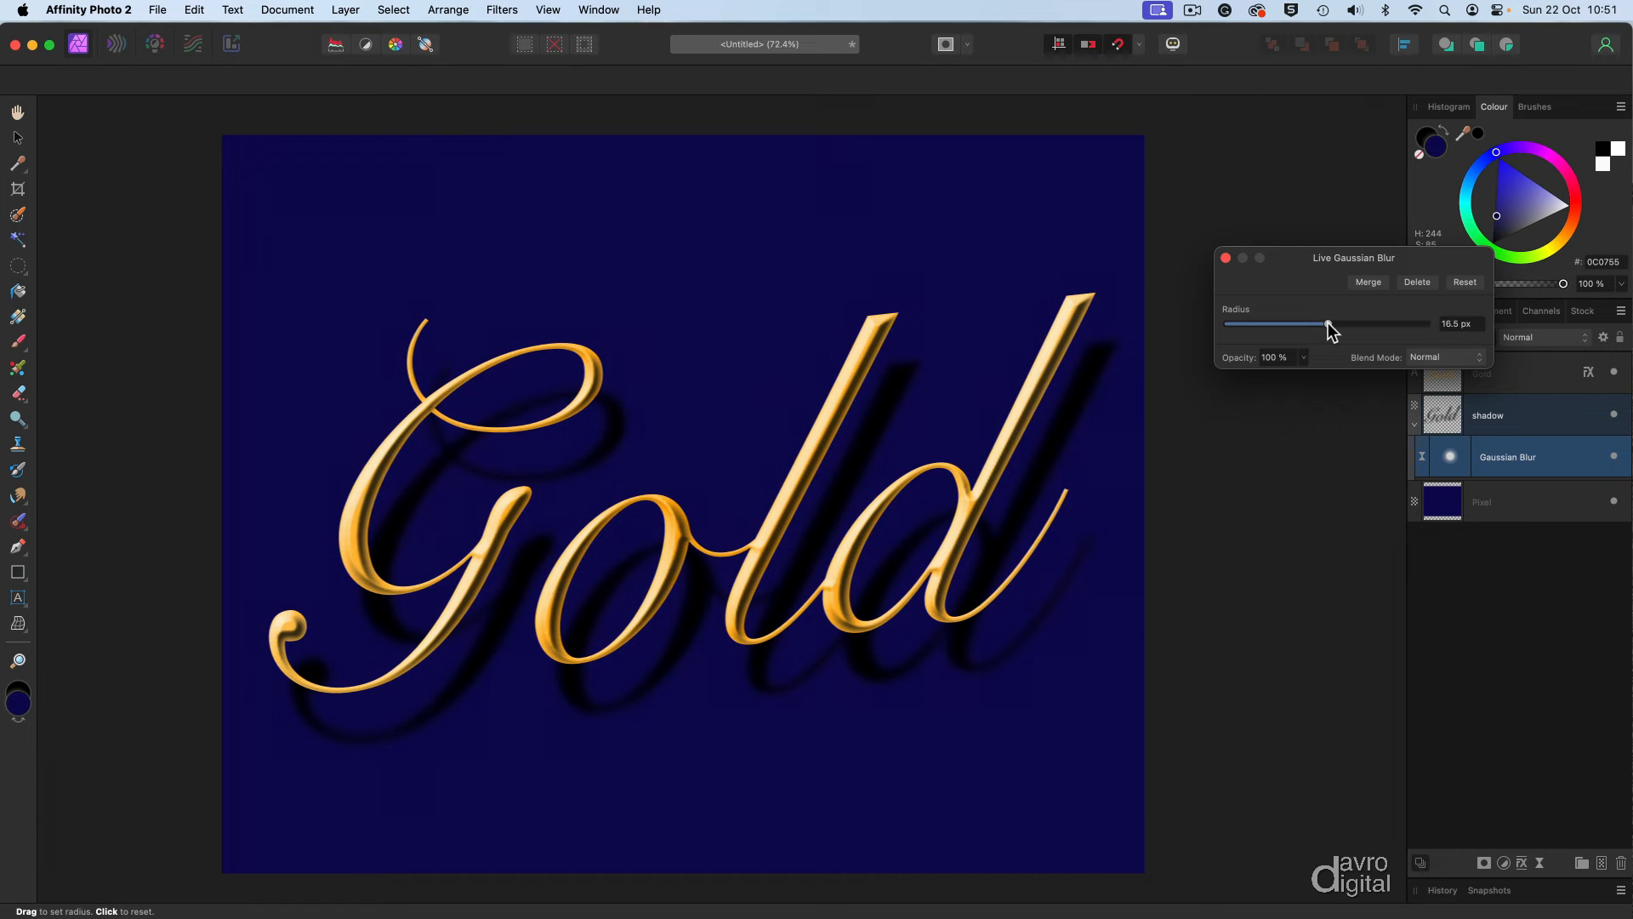
{"action": "left_click", "coordinate": [1226, 258]}
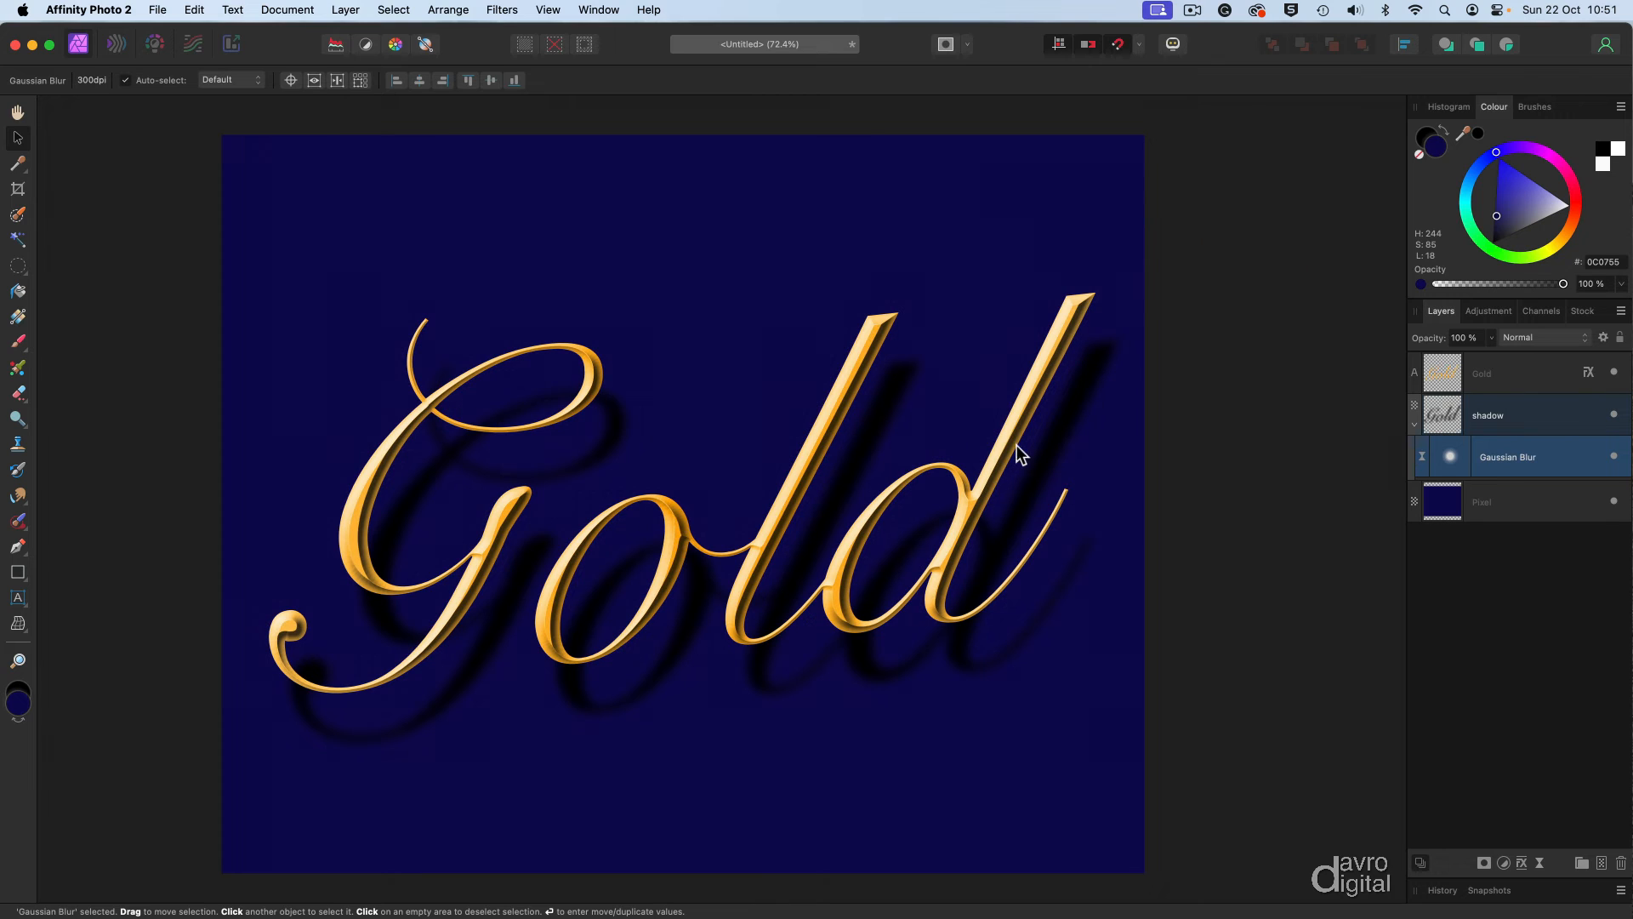
- Rotate the Gold text and shadow layers together slightly anticlockwise and nudge them up and left, leaving nothing selected
{"action": "left_click", "coordinate": [1500, 417]}
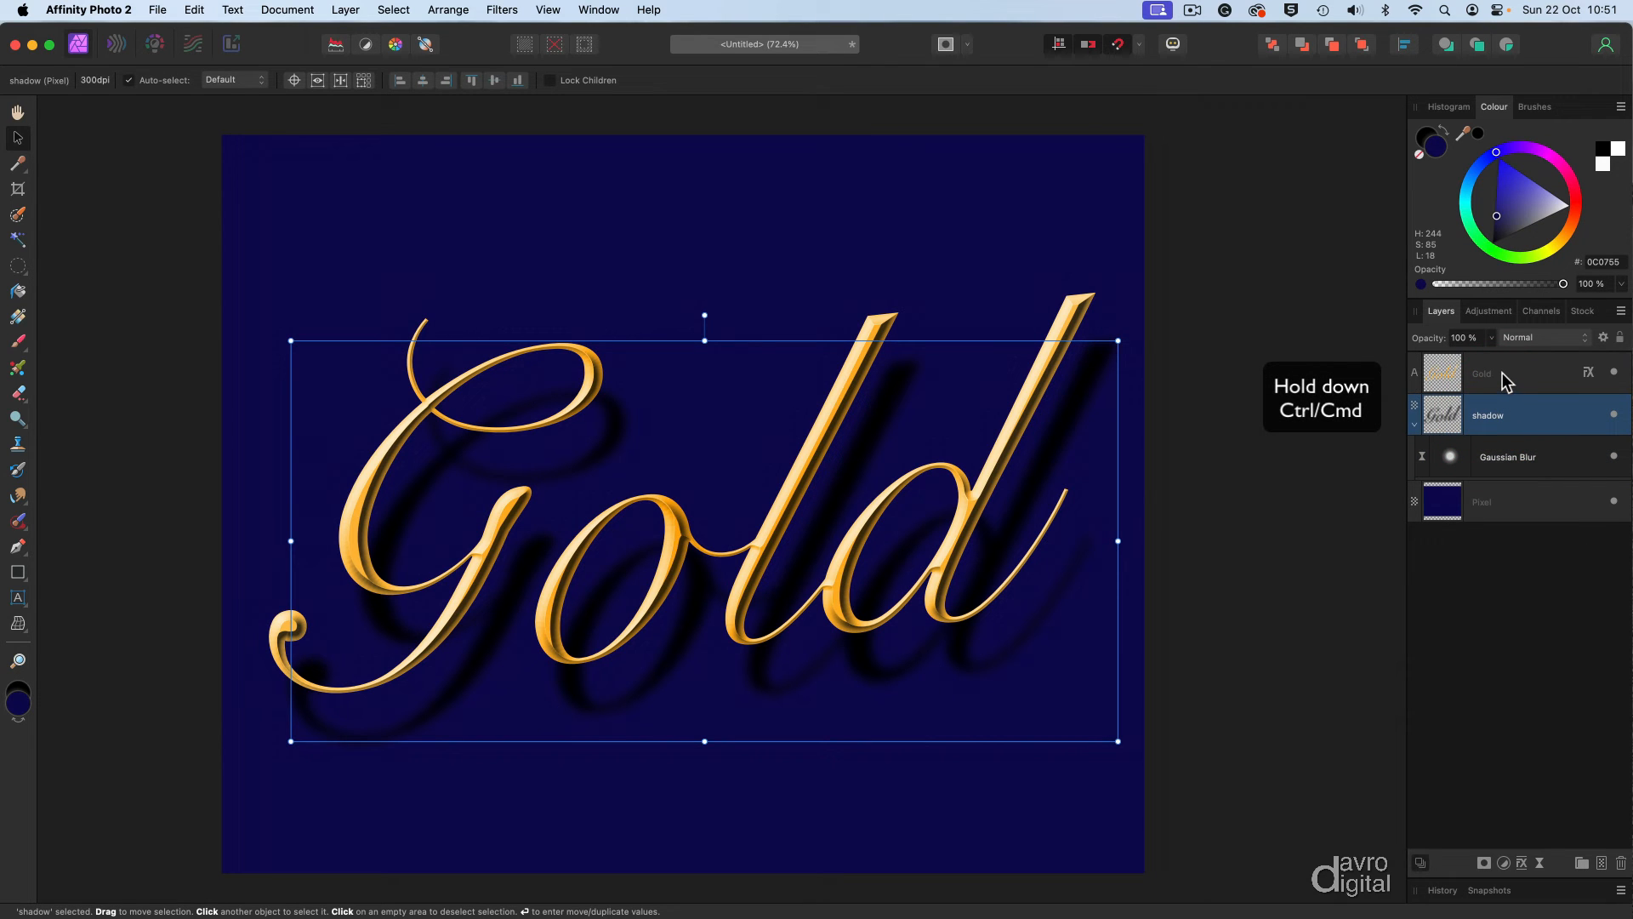
{"action": "left_click", "coordinate": [1505, 381], "text": "super"}
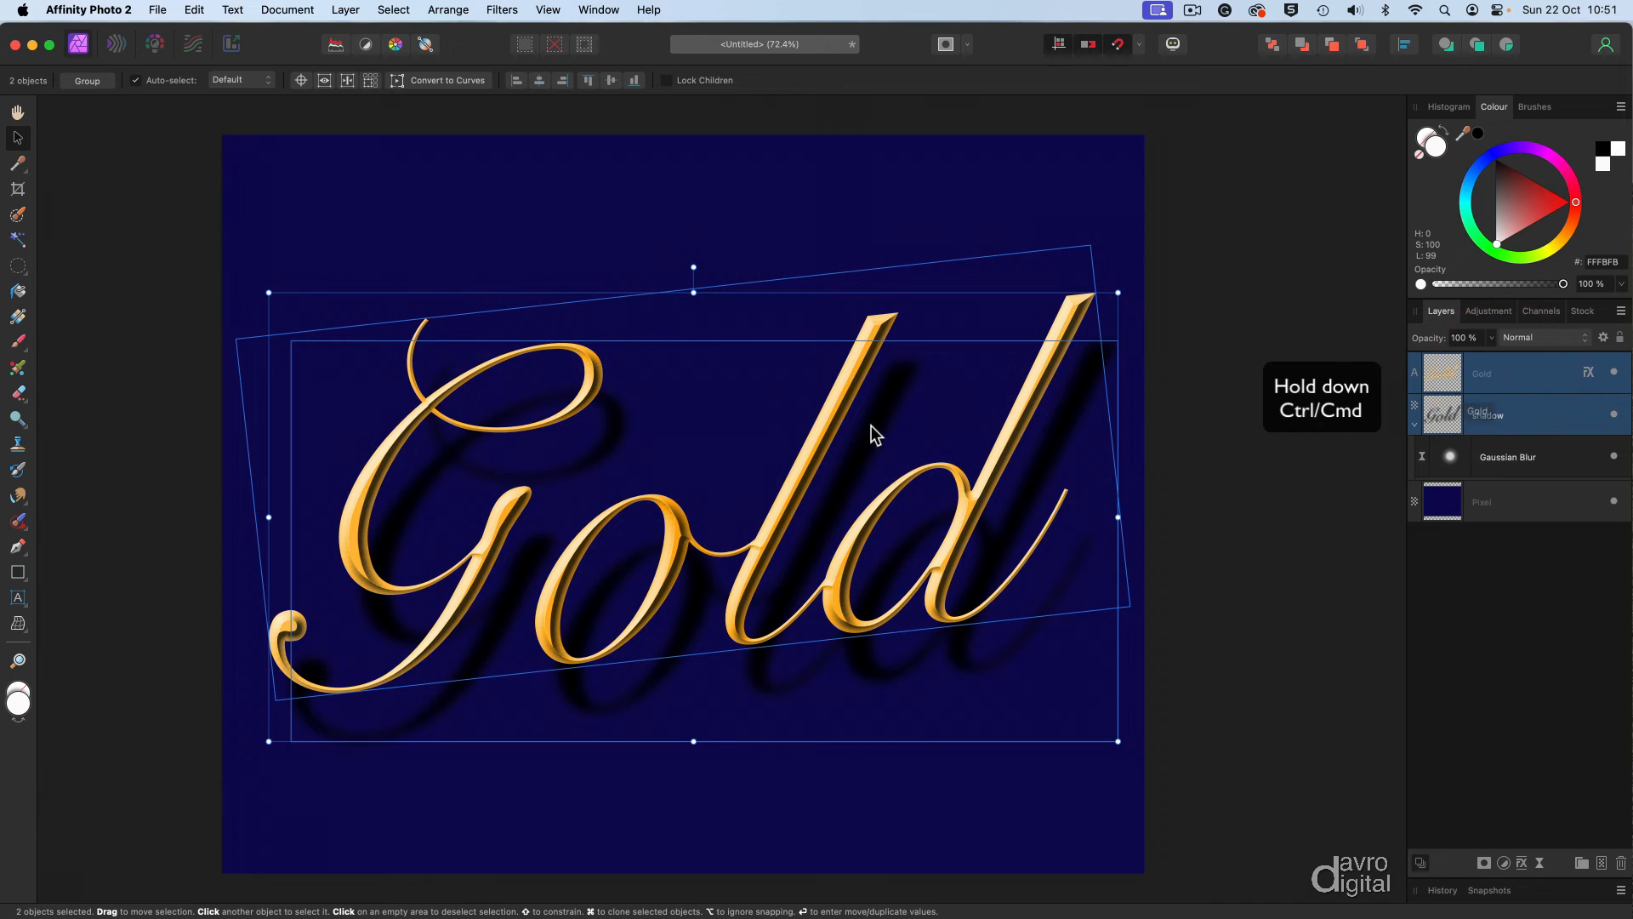
{"action": "left_click_drag", "start_coordinate": [693, 267], "coordinate": [674, 263]}
{"action": "left_click_drag", "start_coordinate": [731, 410], "coordinate": [726, 401]}
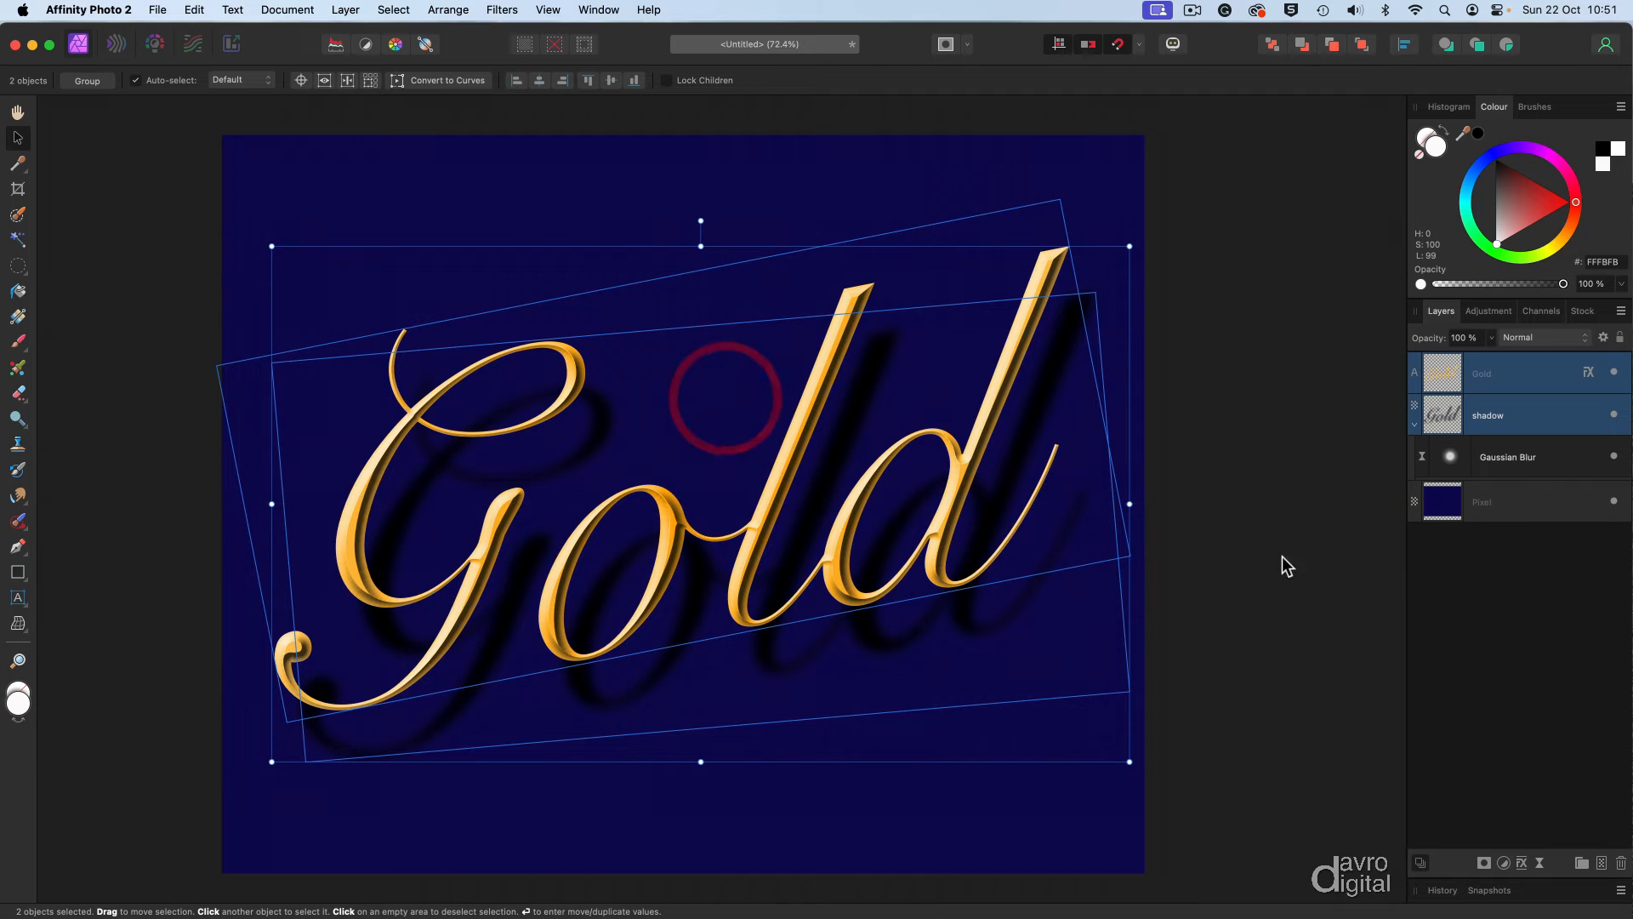
{"action": "left_click", "coordinate": [1482, 595]}
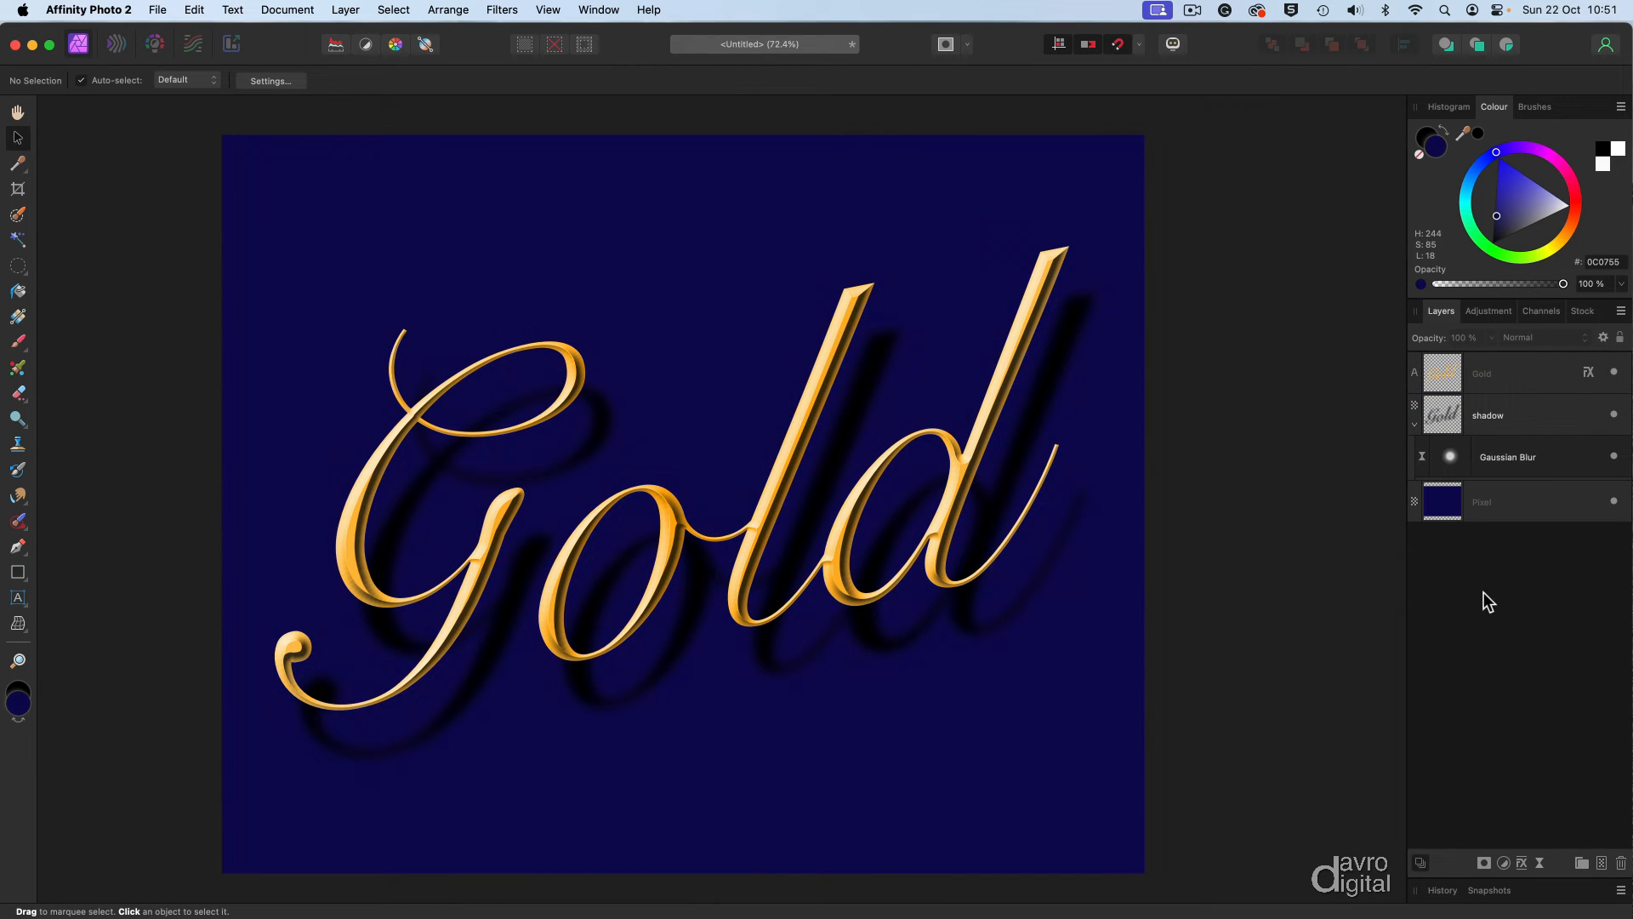
- Move only the shadow layer slightly up and left so it sits closer behind the gold lettering
{"action": "left_click", "coordinate": [1452, 416]}
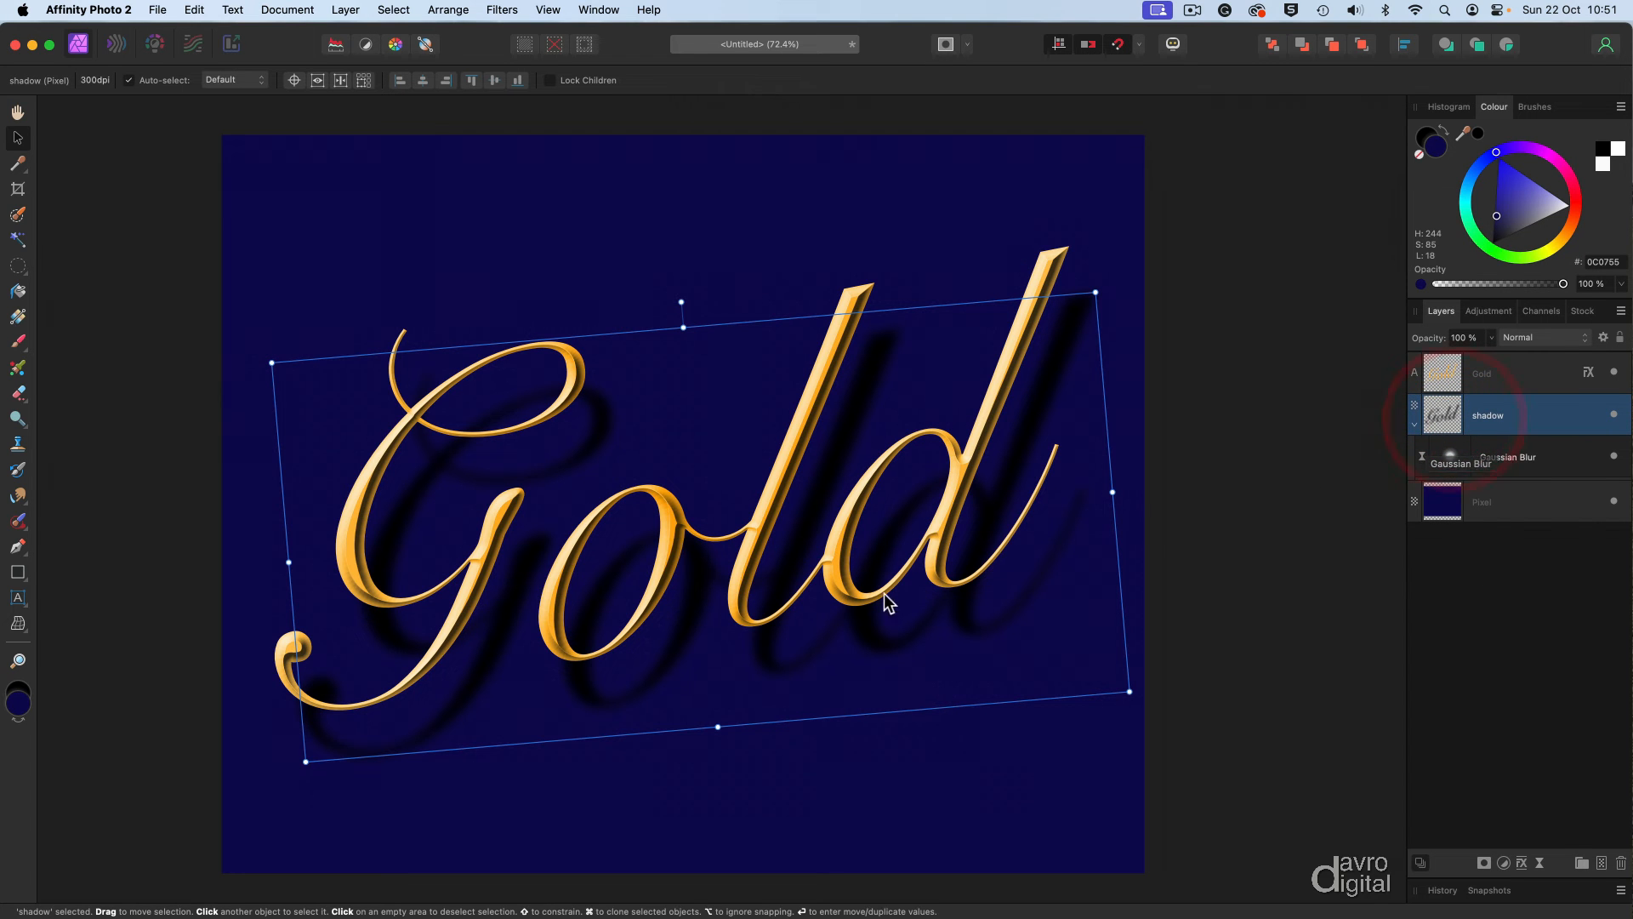
{"action": "left_click_drag", "start_coordinate": [845, 609], "coordinate": [837, 583]}
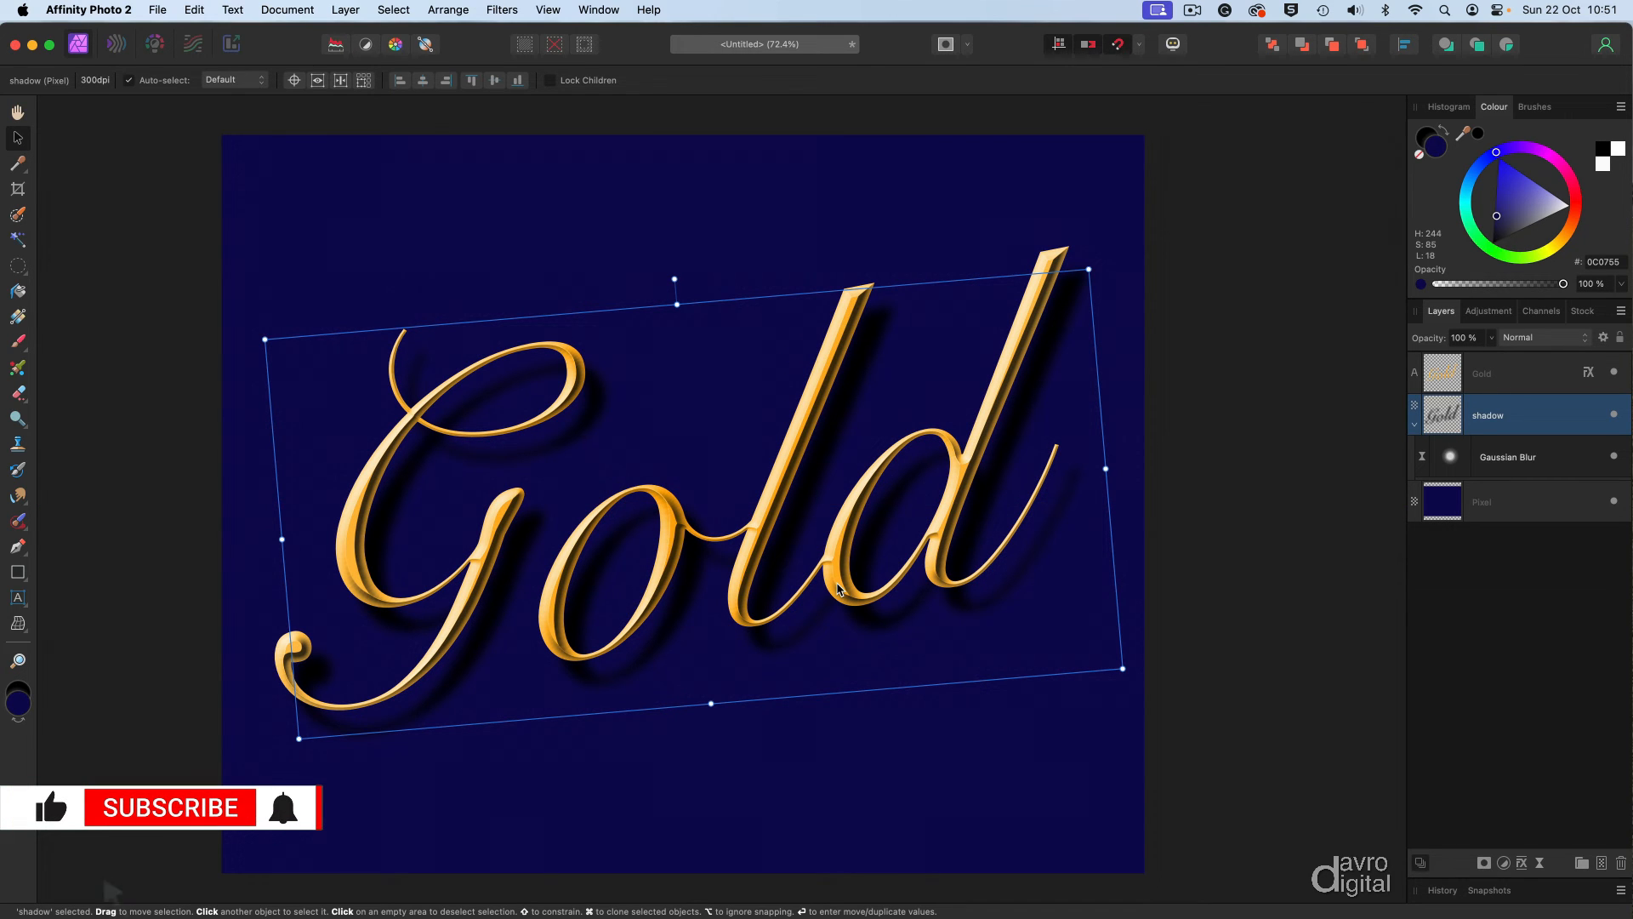
{"action": "key", "text": "h"}
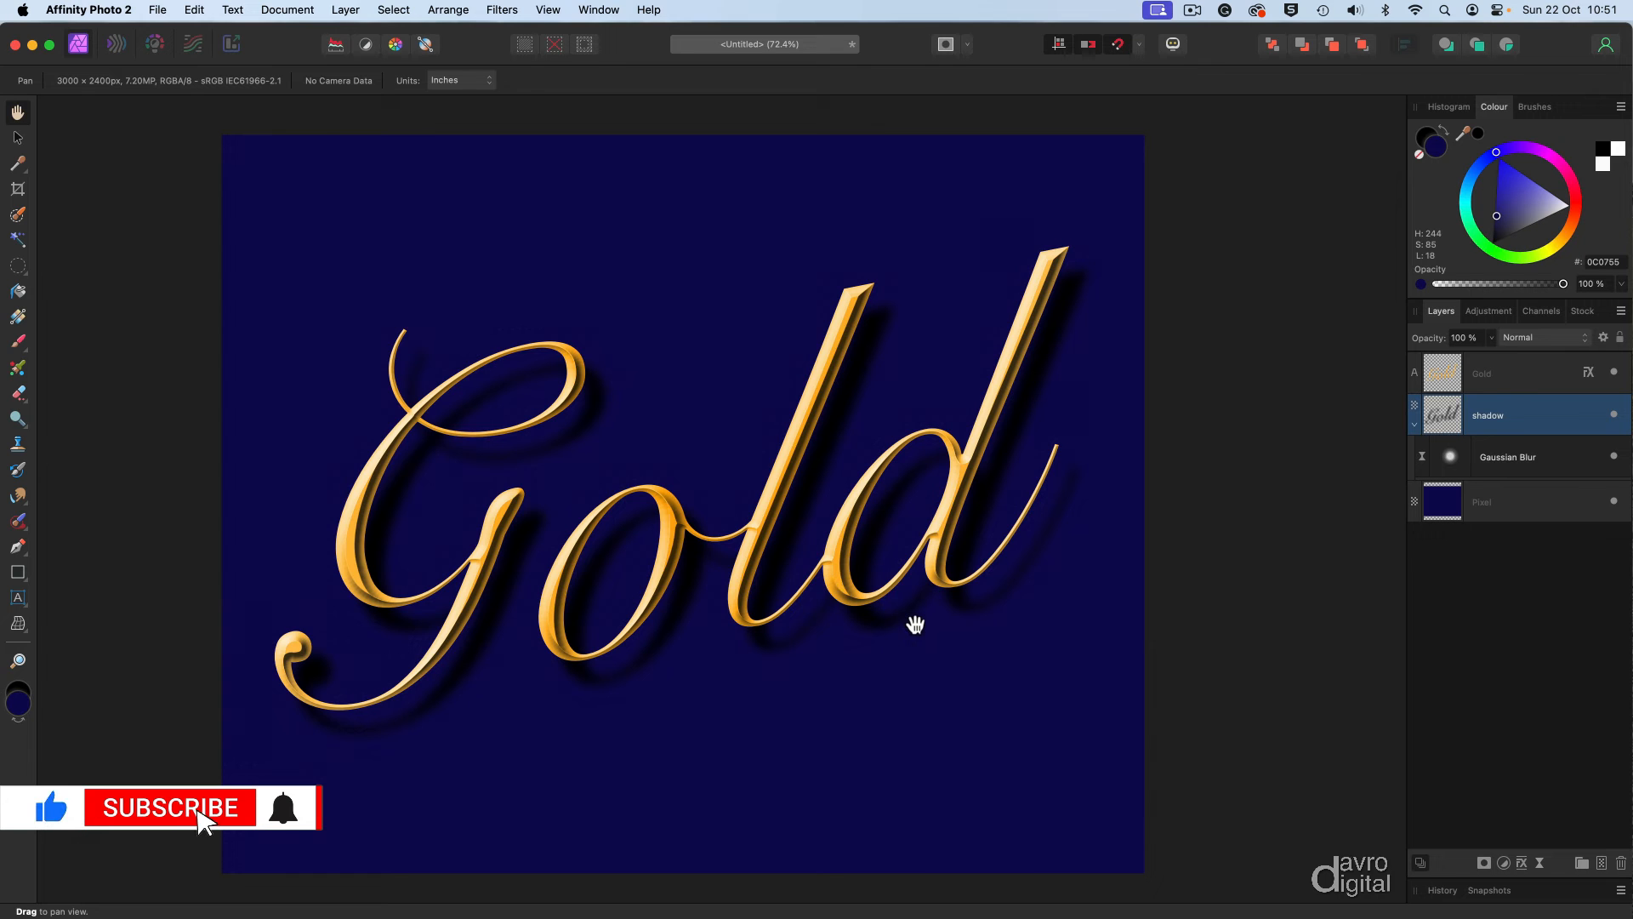
- Enable an Outer Glow effect on the Gold text layer and bring up its settings, keeping the lettering in view
{"action": "left_click", "coordinate": [1509, 377]}
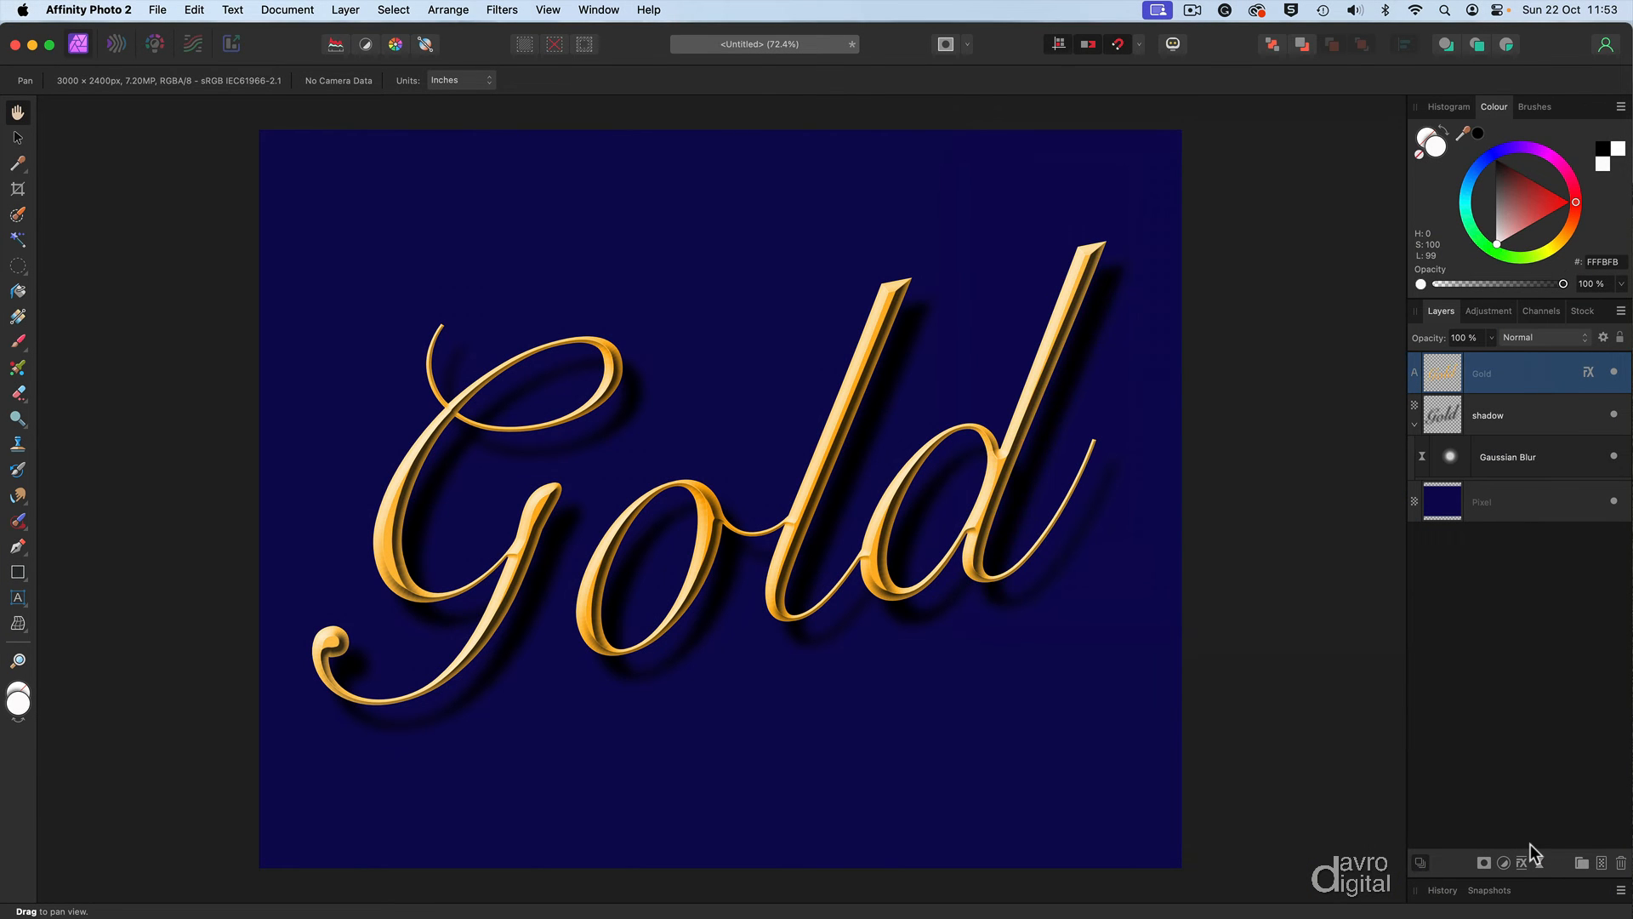
{"action": "left_click", "coordinate": [1587, 372]}
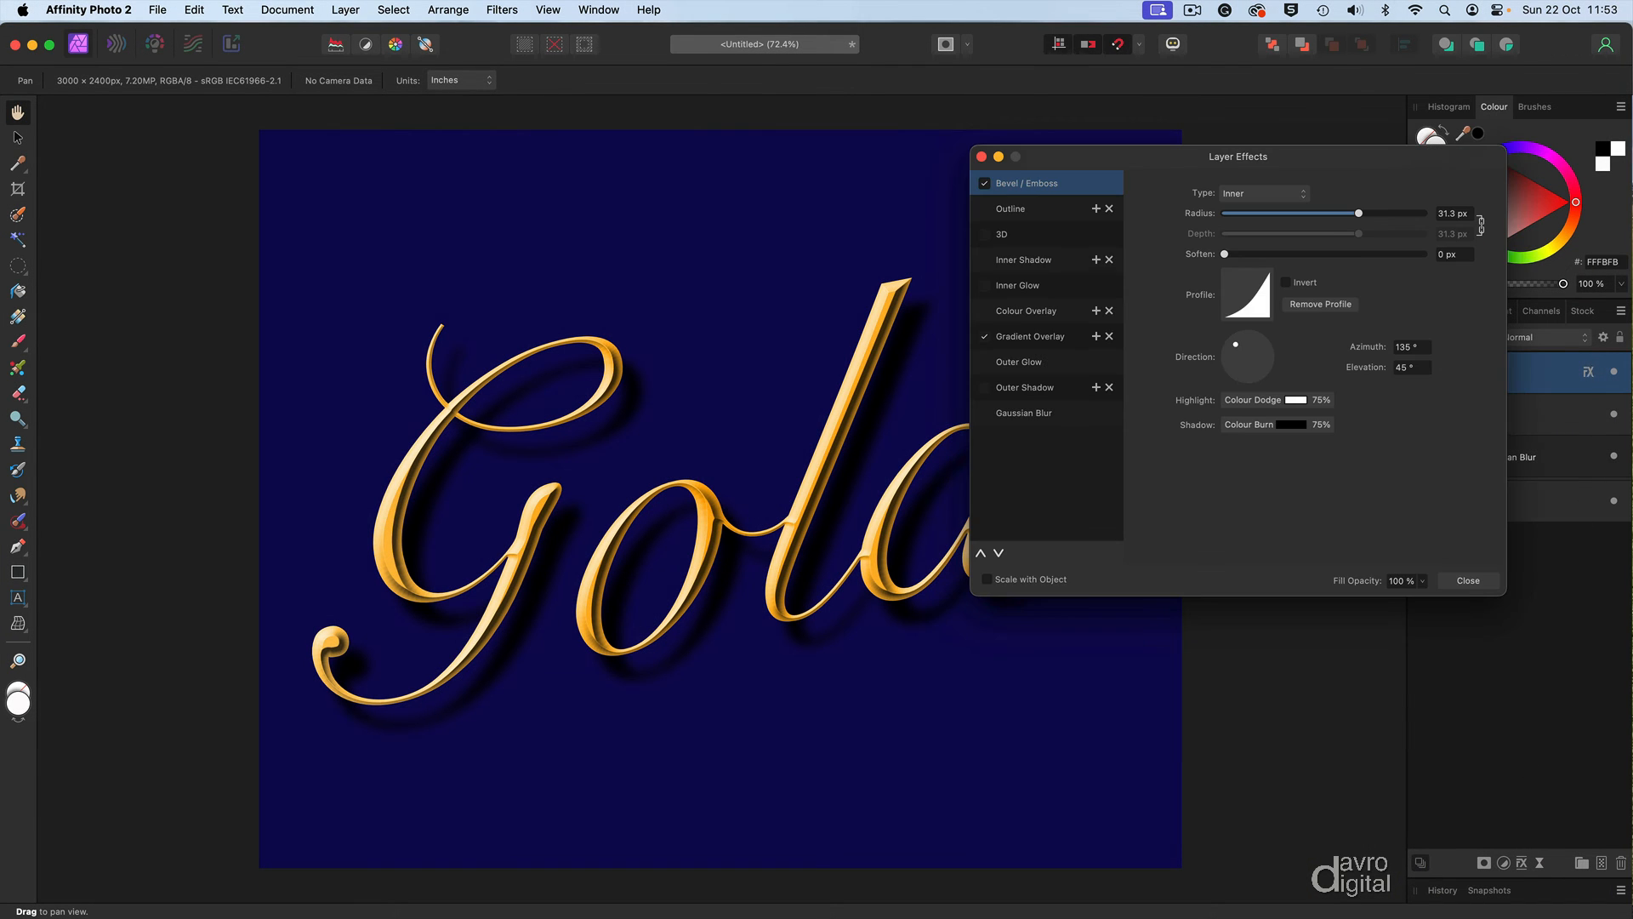
{"action": "left_click", "coordinate": [984, 361]}
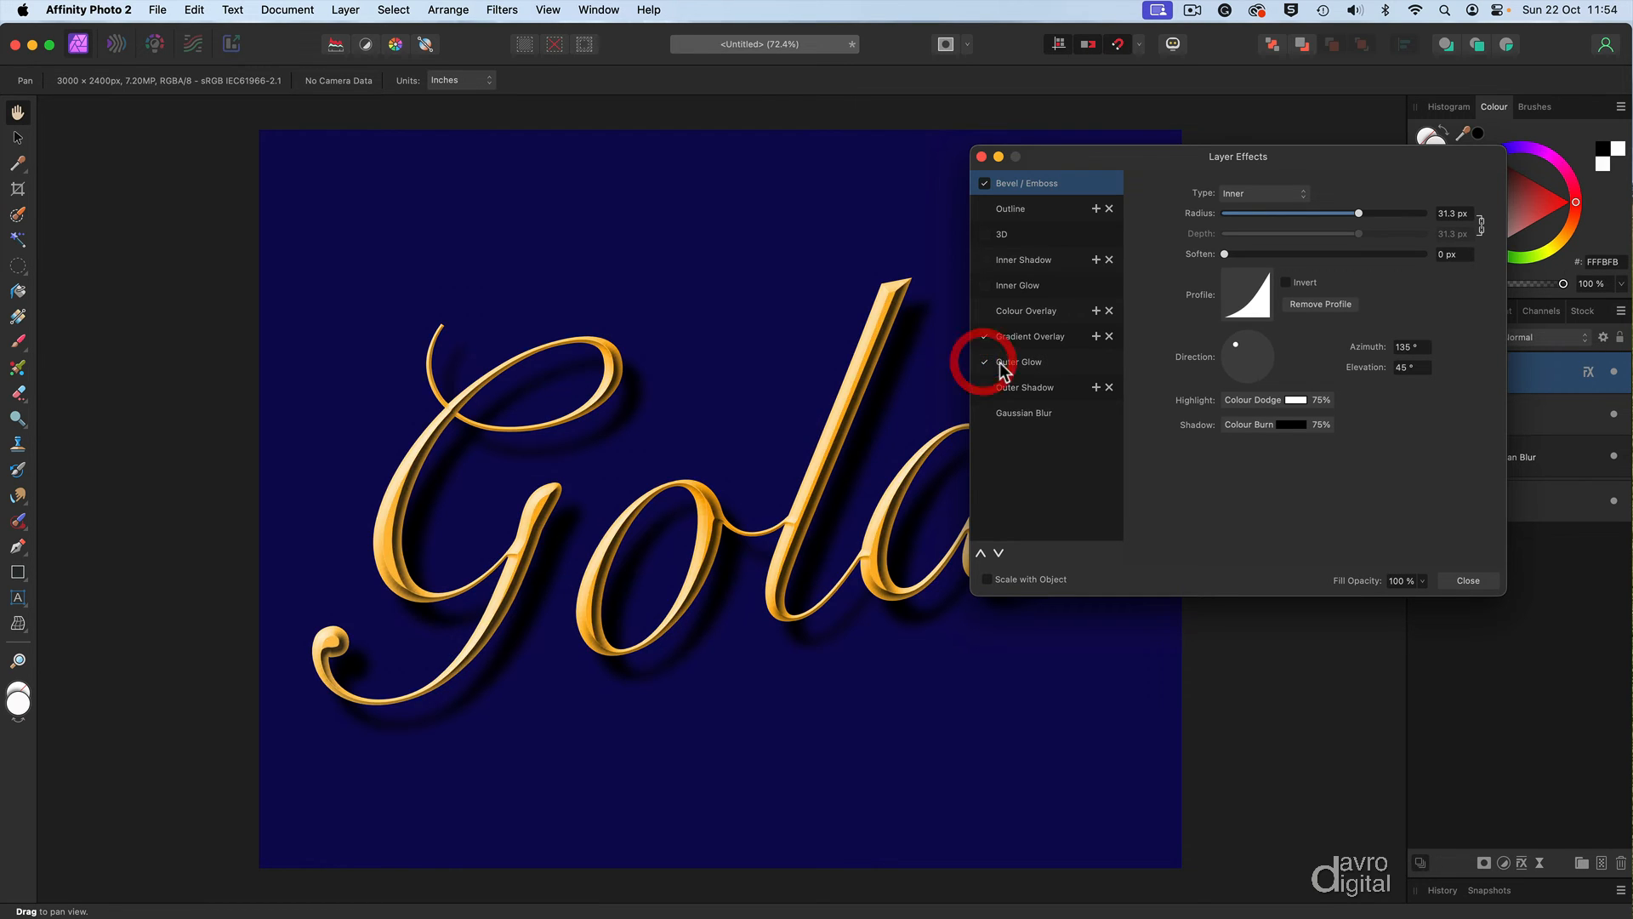
{"action": "left_click", "coordinate": [1060, 362]}
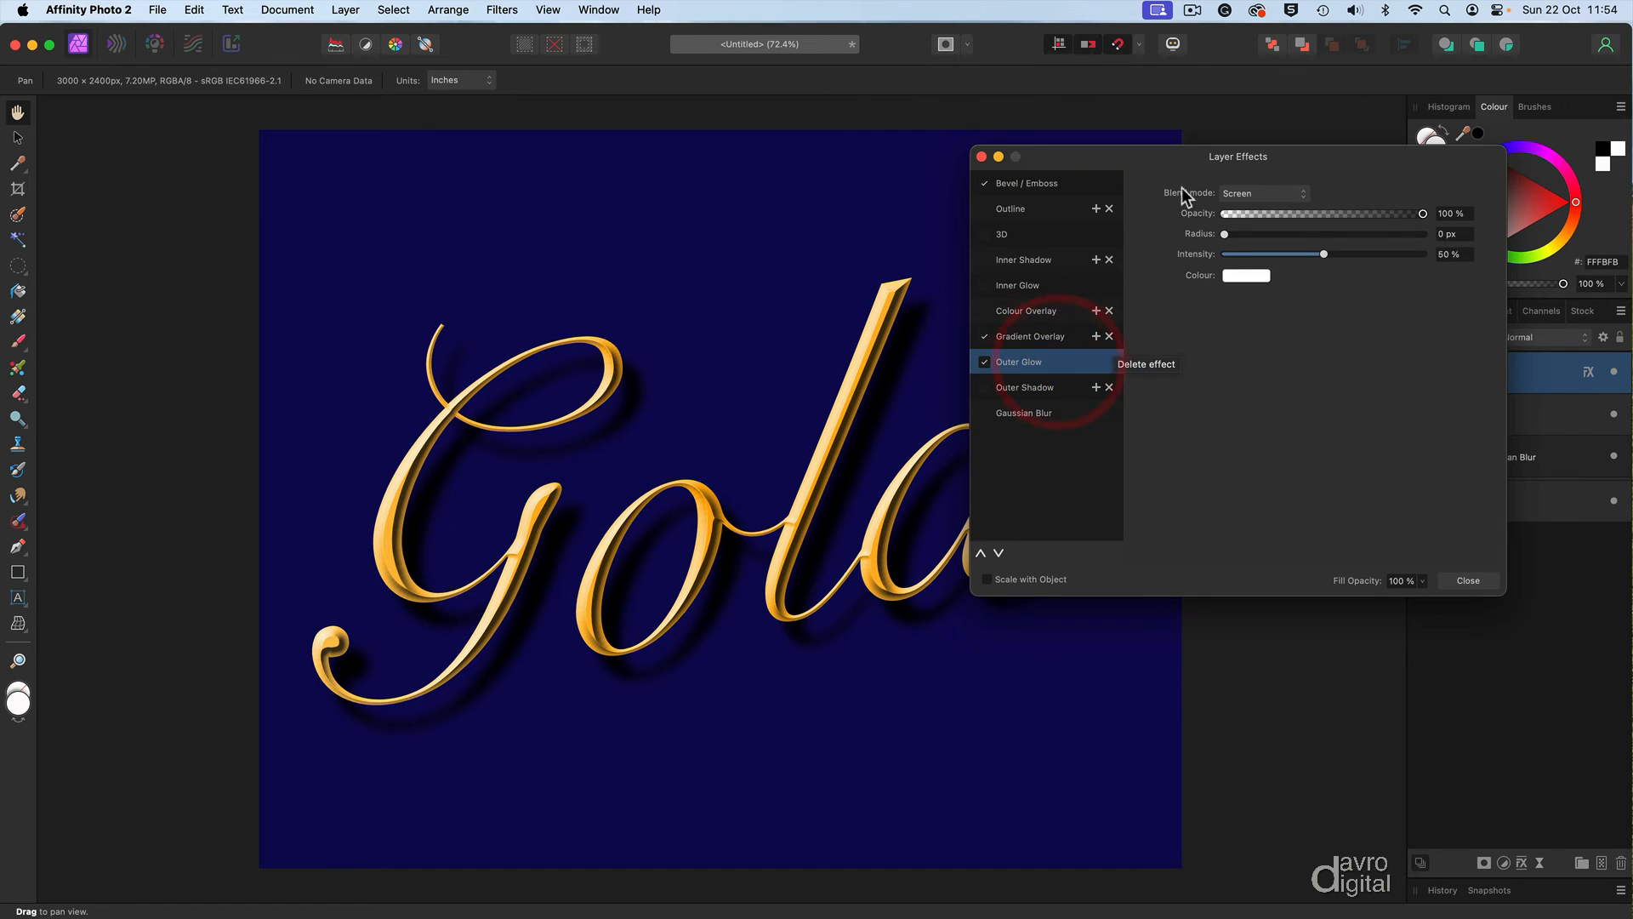
{"action": "left_click_drag", "start_coordinate": [1192, 155], "coordinate": [1292, 139]}
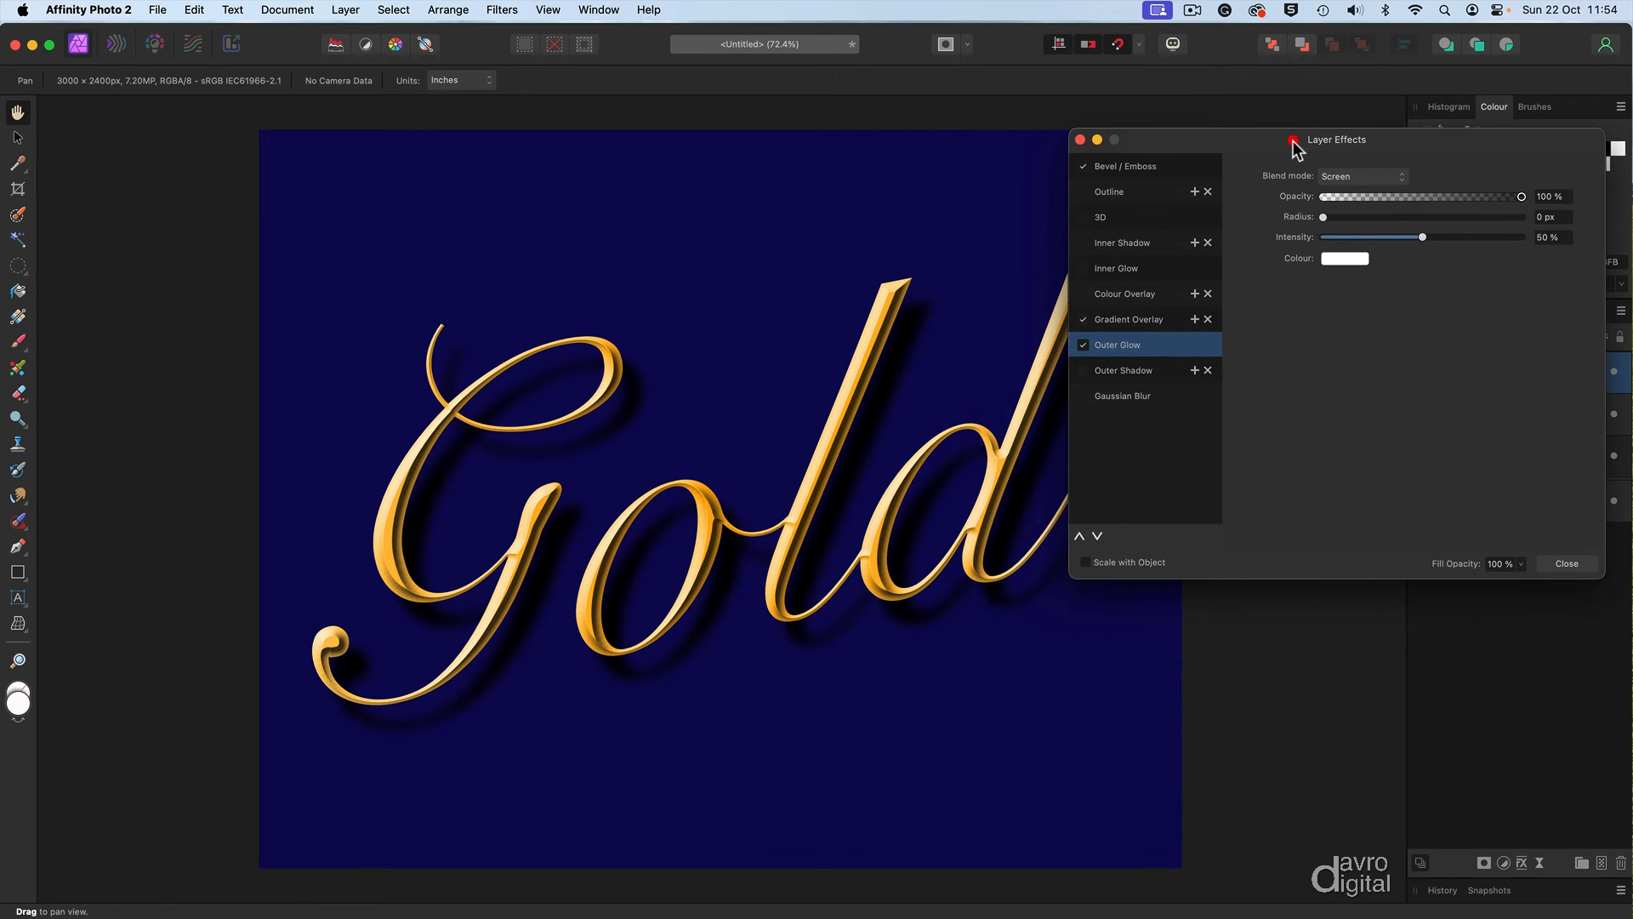
- Set the Outer Glow colour to a pale gold, F7D27C
{"action": "left_click", "coordinate": [1341, 257]}
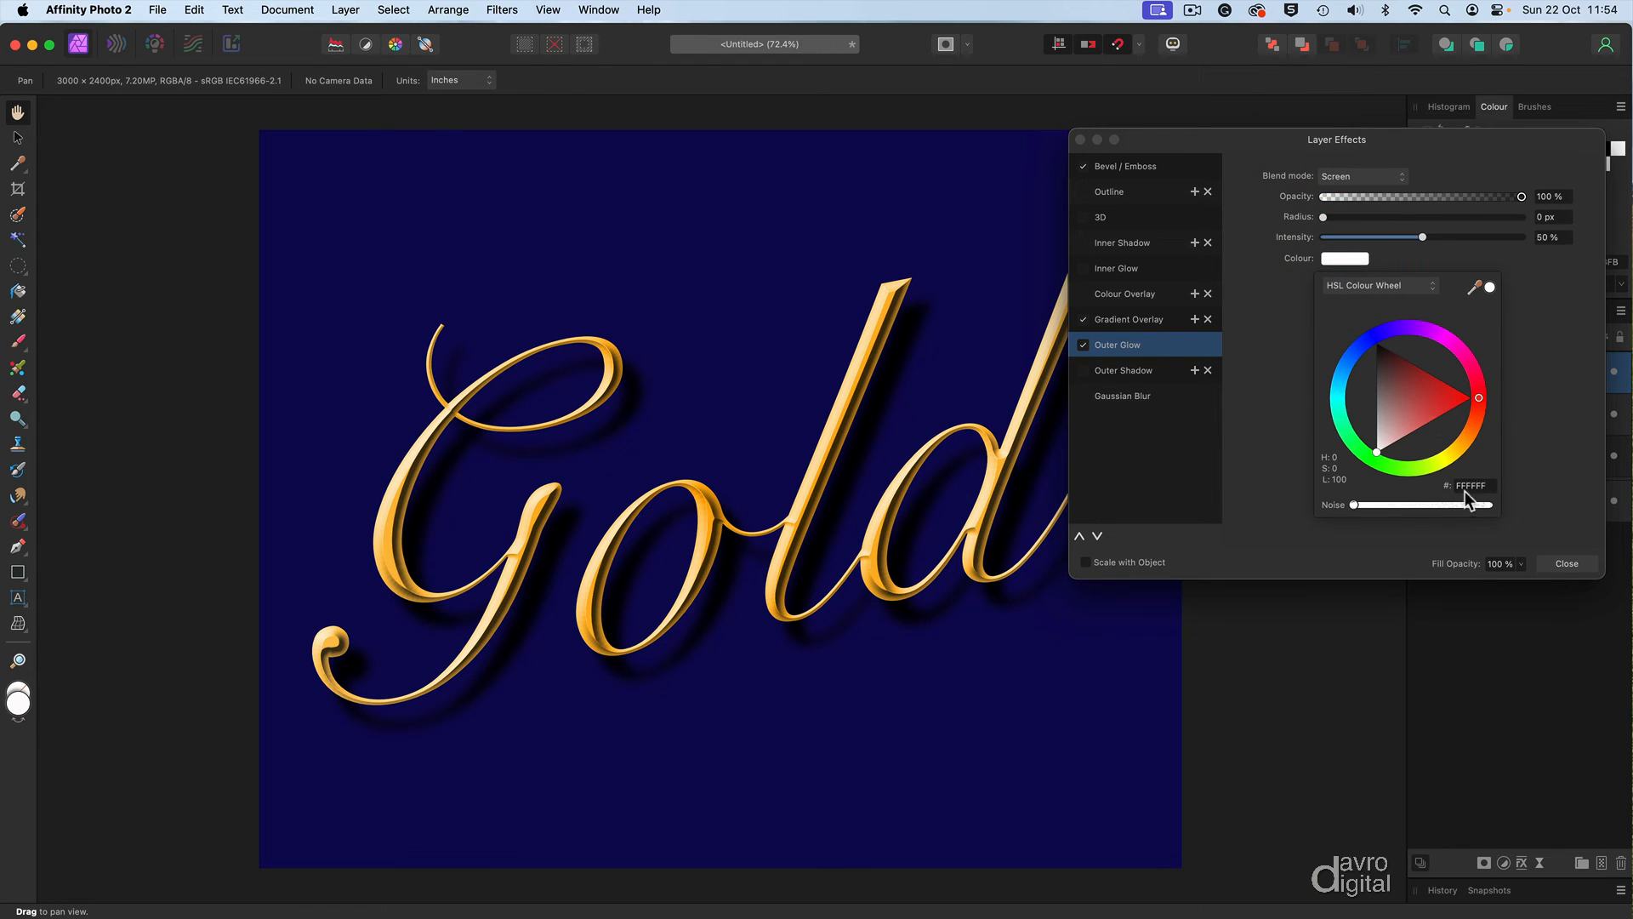
{"action": "left_click", "coordinate": [1482, 395]}
{"action": "left_click_drag", "start_coordinate": [1481, 408], "coordinate": [1470, 451]}
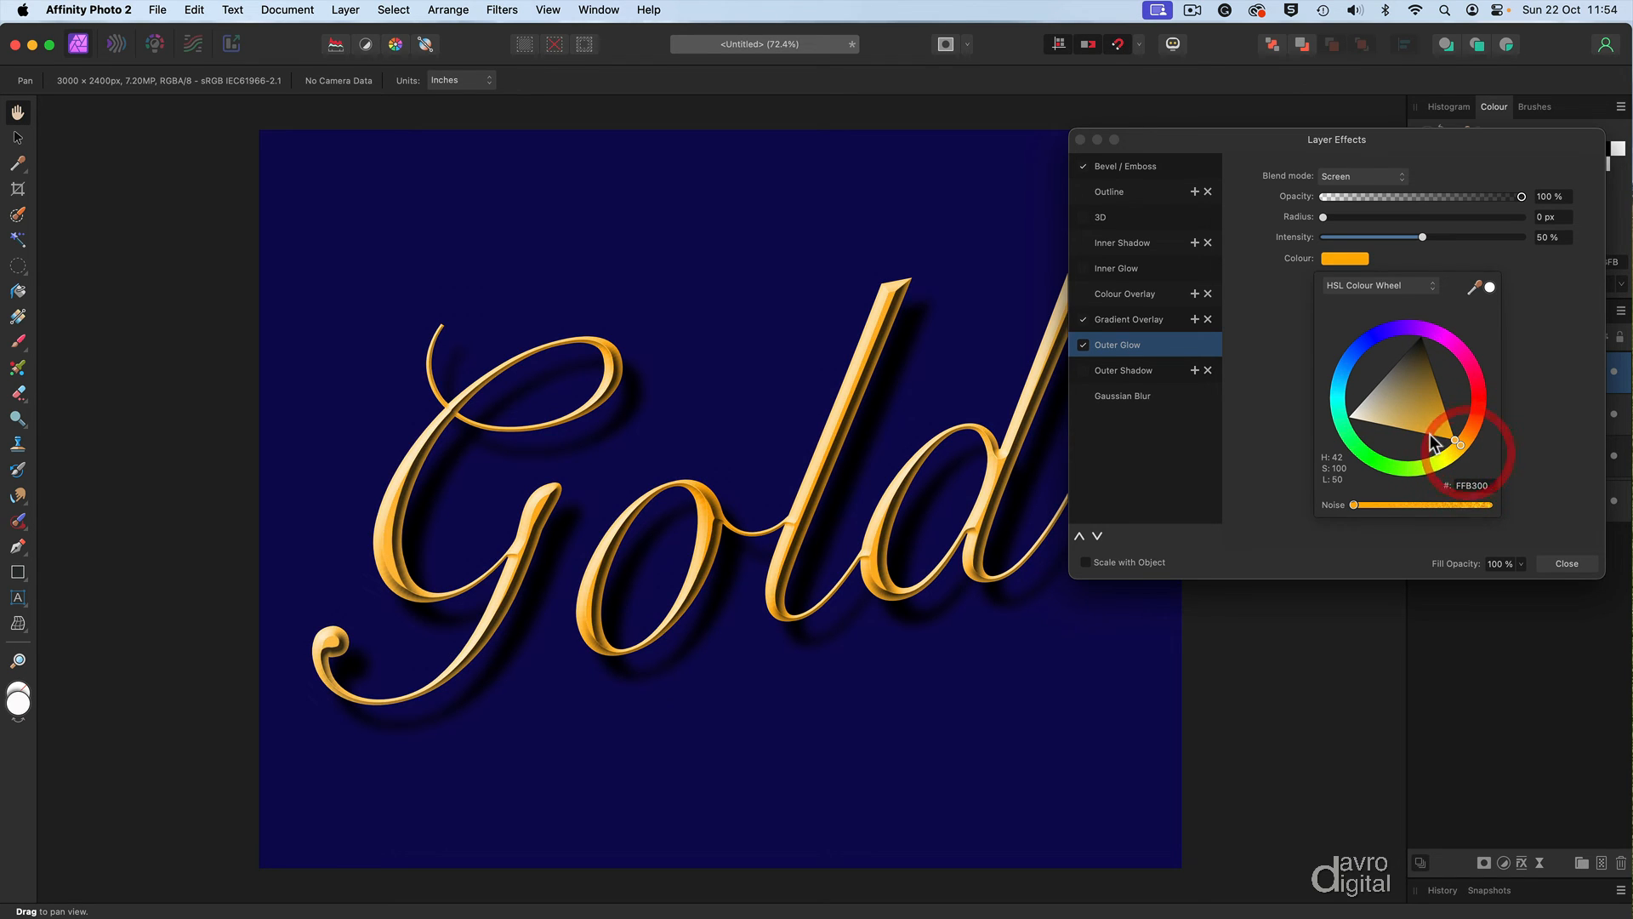
{"action": "left_click_drag", "start_coordinate": [1430, 434], "coordinate": [1404, 433]}
{"action": "left_click", "coordinate": [1405, 432]}
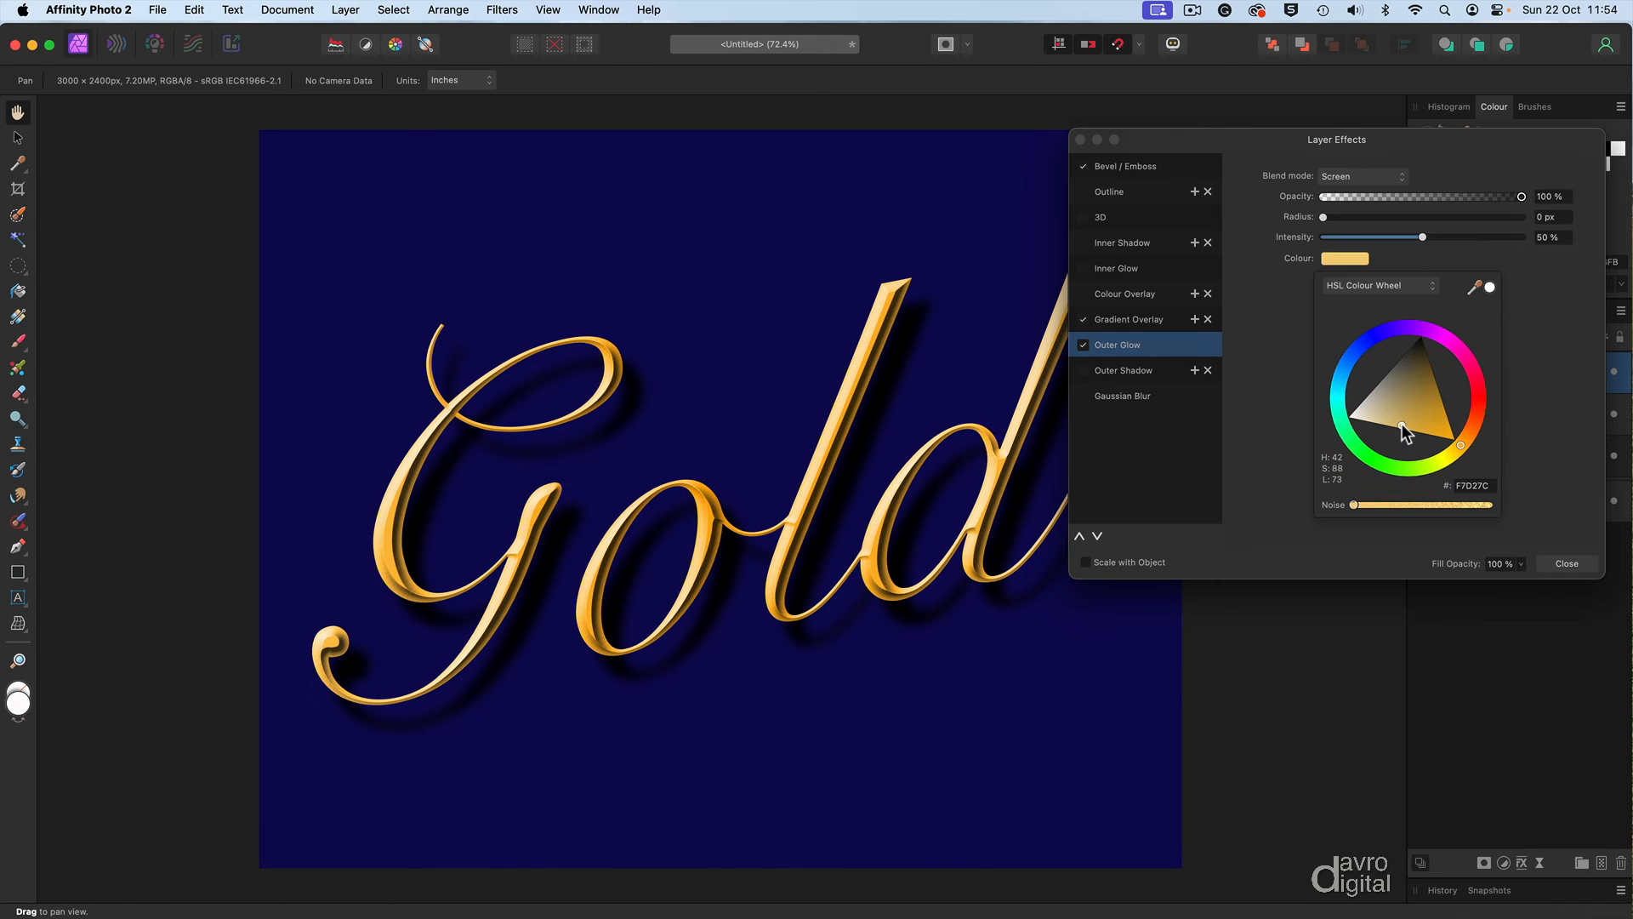
{"action": "left_click", "coordinate": [1402, 424]}
- Set the Outer Glow radius to about 39.3 px and its intensity to 56%, and finish editing the layer effects
{"action": "left_click", "coordinate": [1325, 216]}
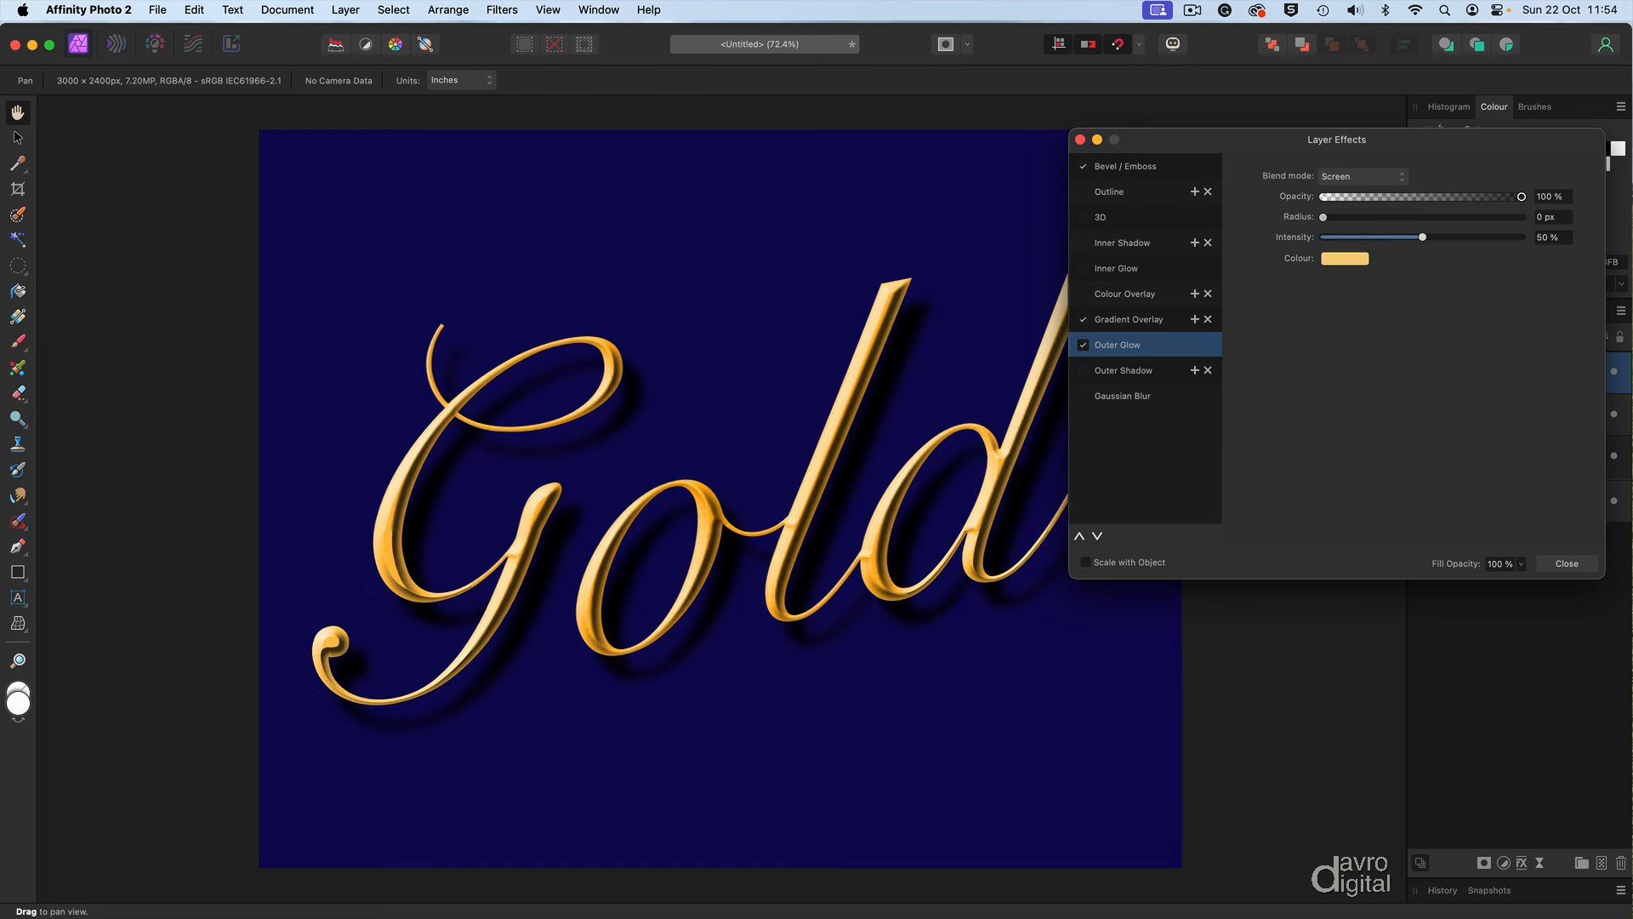
{"action": "left_click_drag", "start_coordinate": [1325, 216], "coordinate": [1477, 230]}
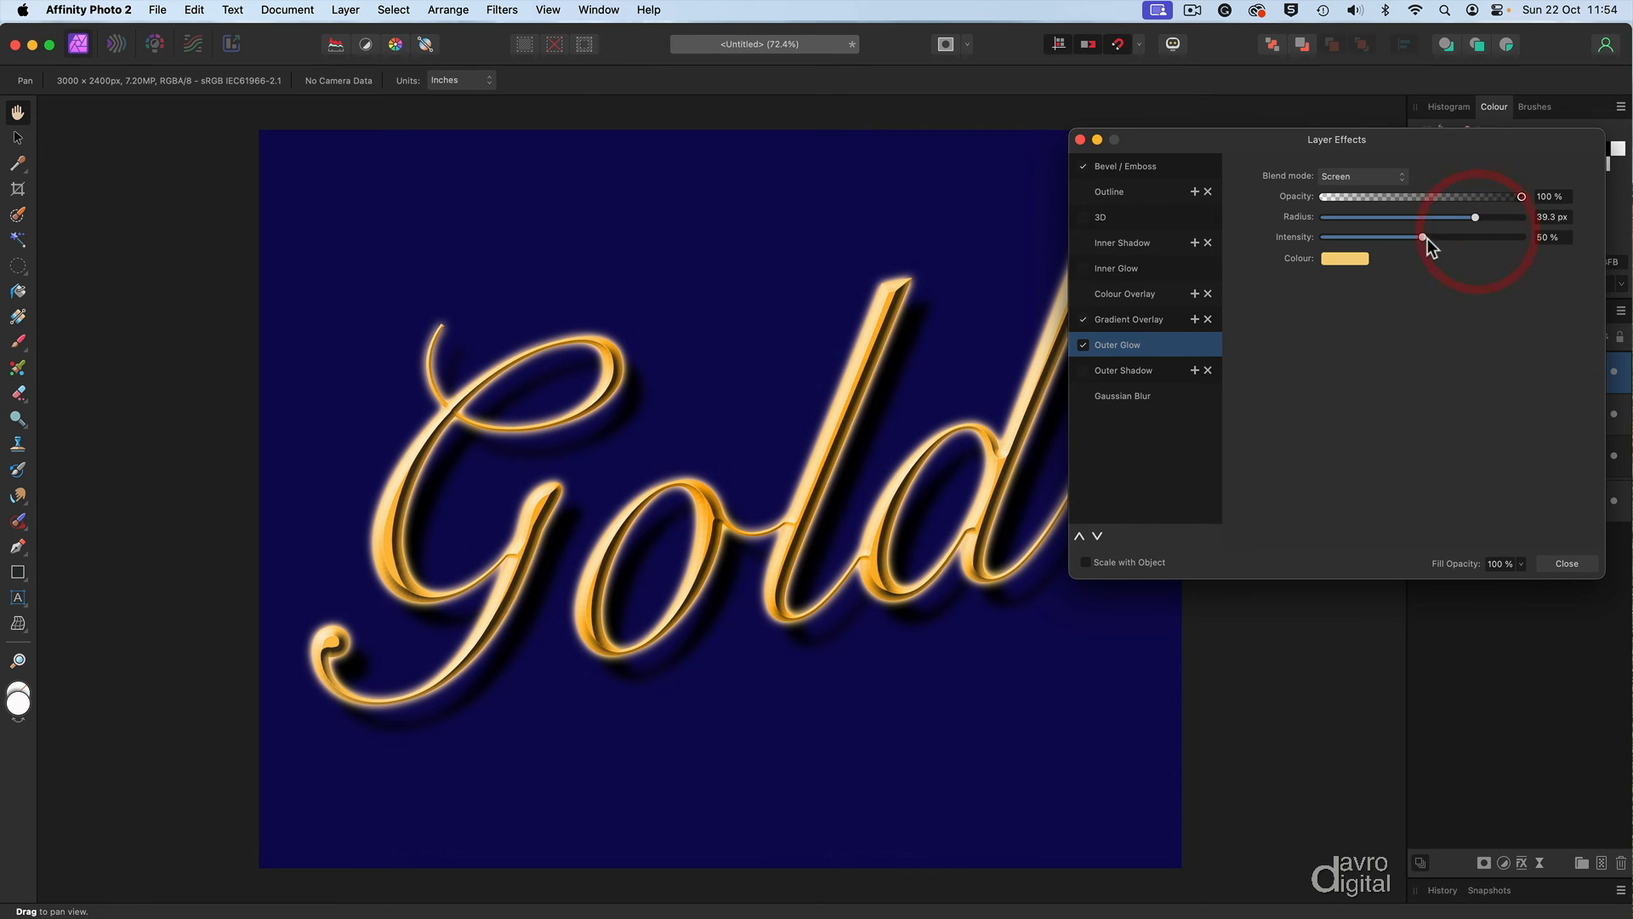
{"action": "mouse_move", "coordinate": [1420, 238]}
{"action": "left_mouse_down"}
{"action": "mouse_move", "coordinate": [1451, 240]}
{"action": "mouse_move", "coordinate": [1431, 238]}
{"action": "left_mouse_up"}
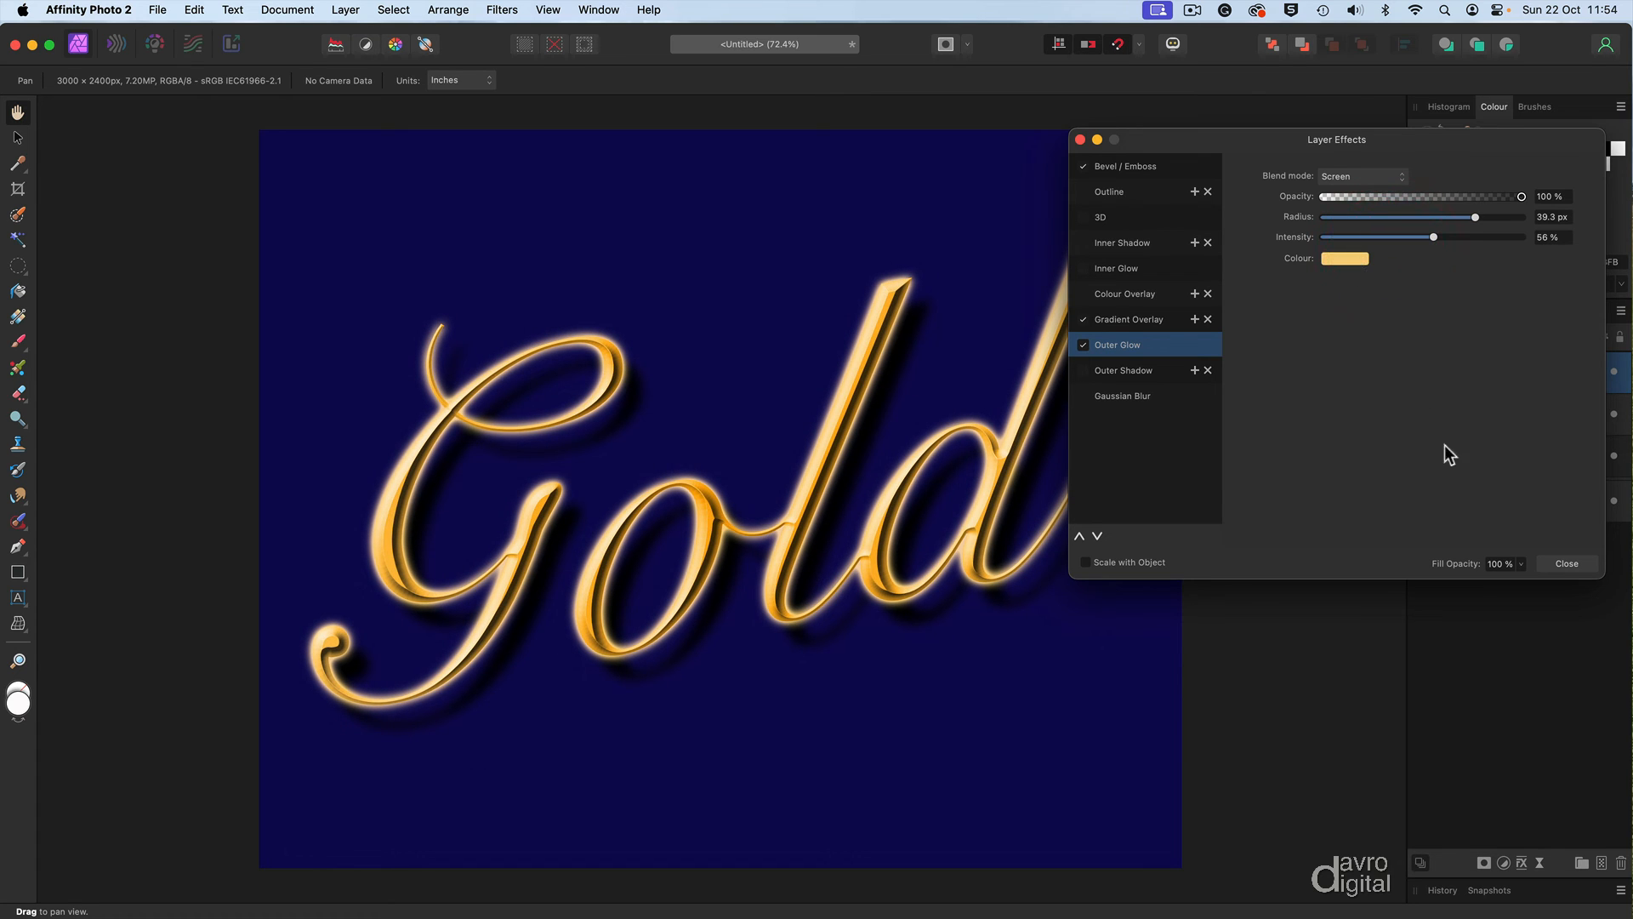
{"action": "left_click", "coordinate": [1567, 564]}
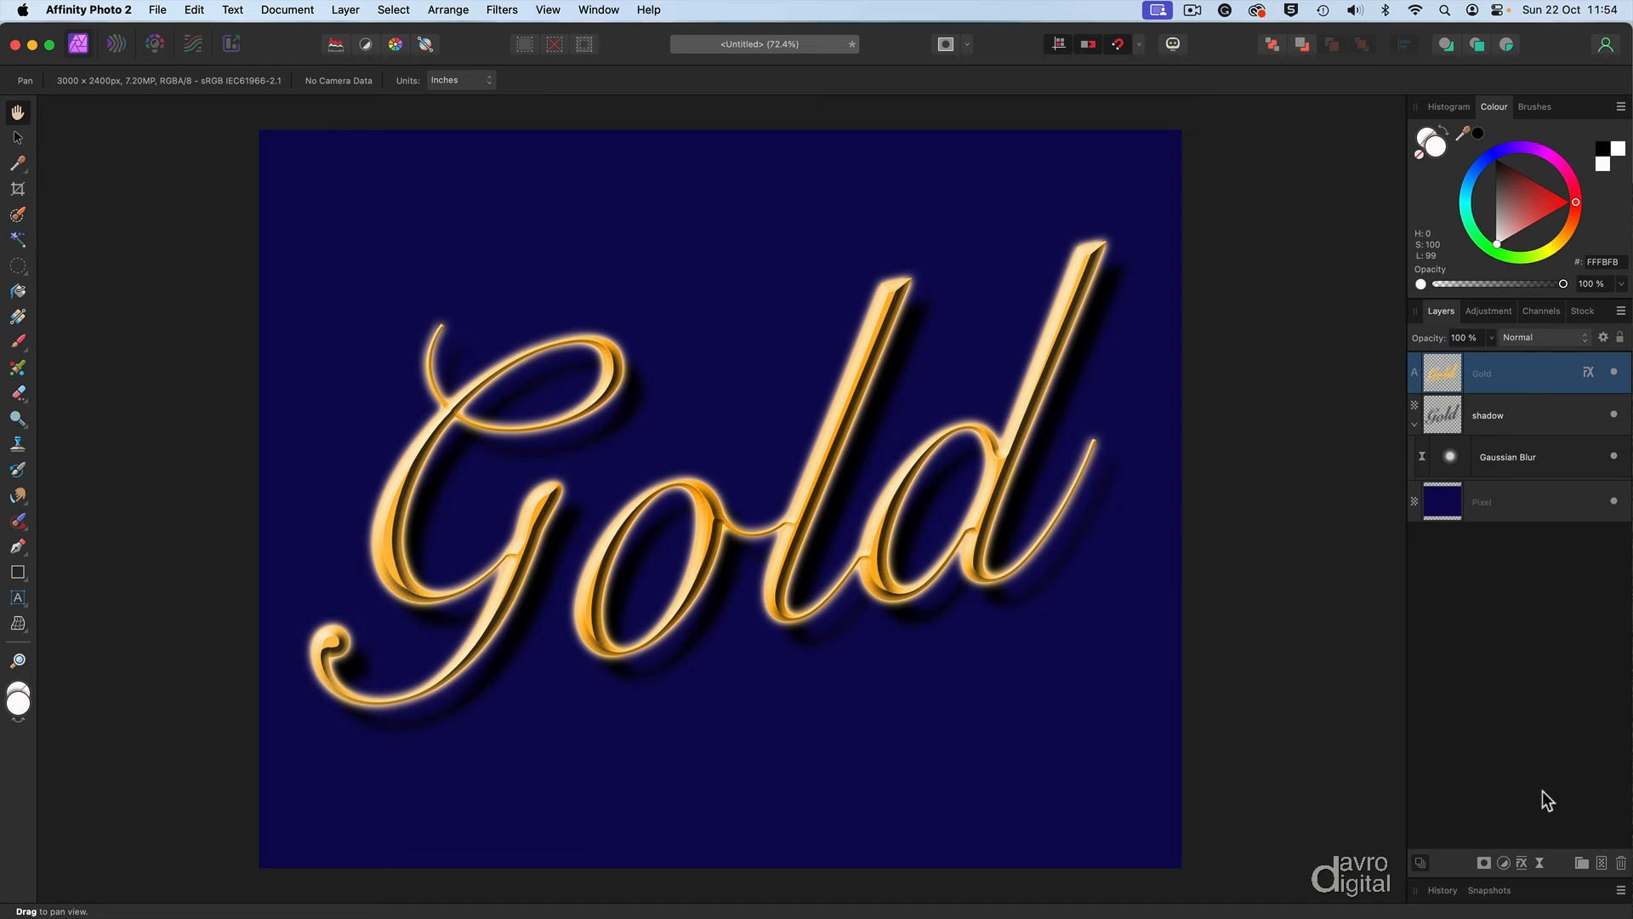
- Add a new pixel layer above the Gold text and choose the 48 px star paint brush from the cruiza_2 brush set
{"action": "left_click", "coordinate": [1600, 861]}
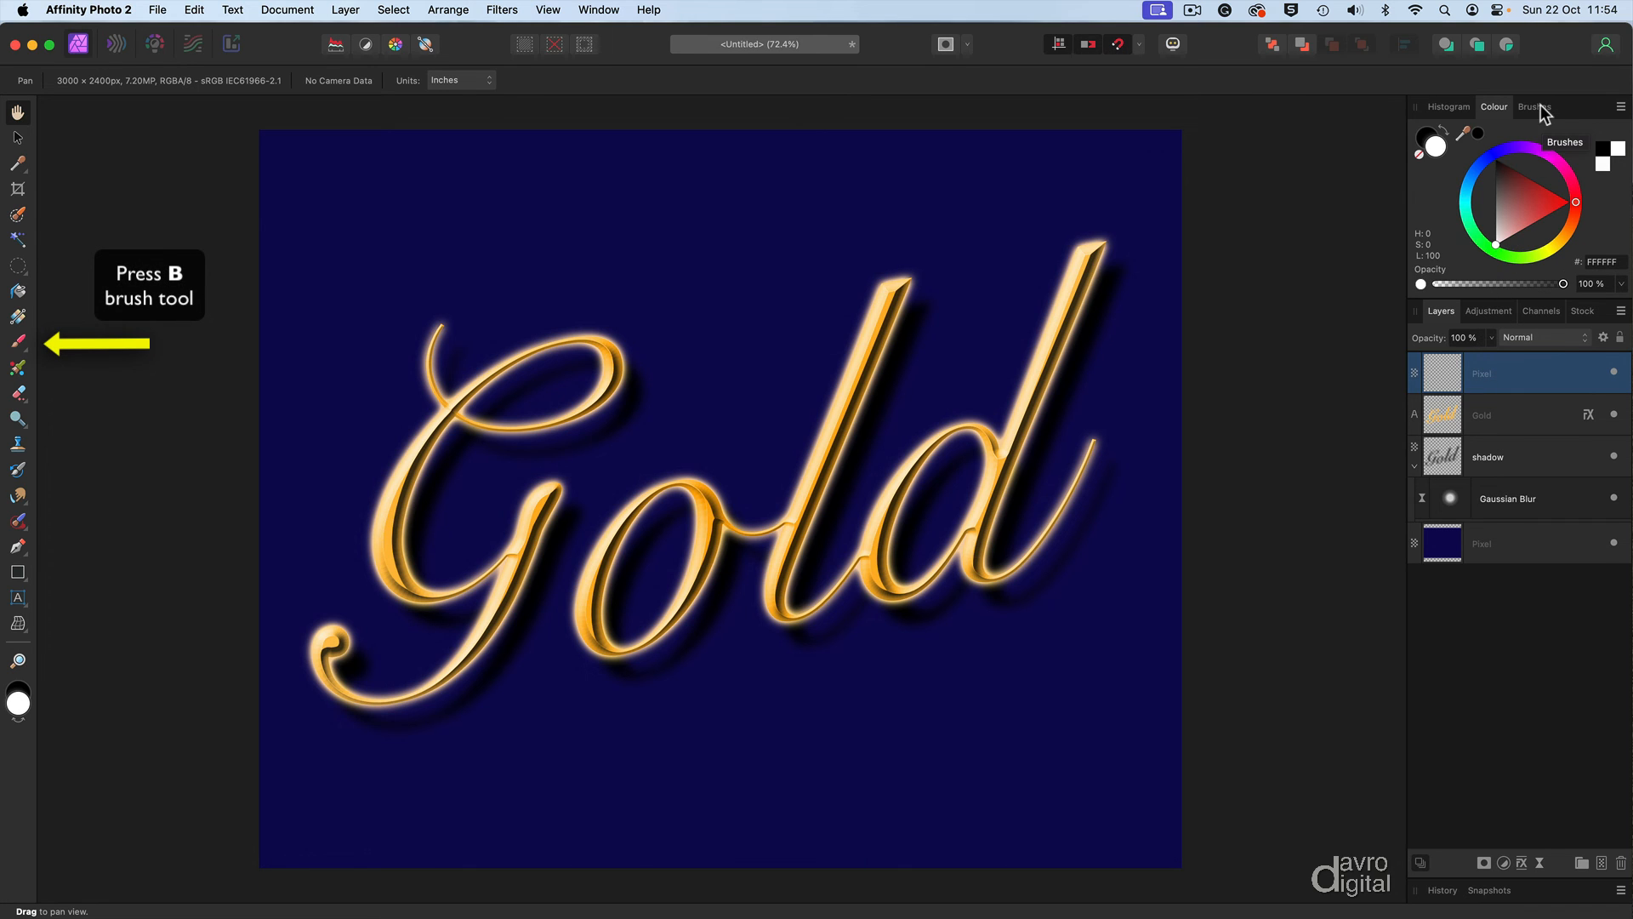
{"action": "key", "text": "b"}
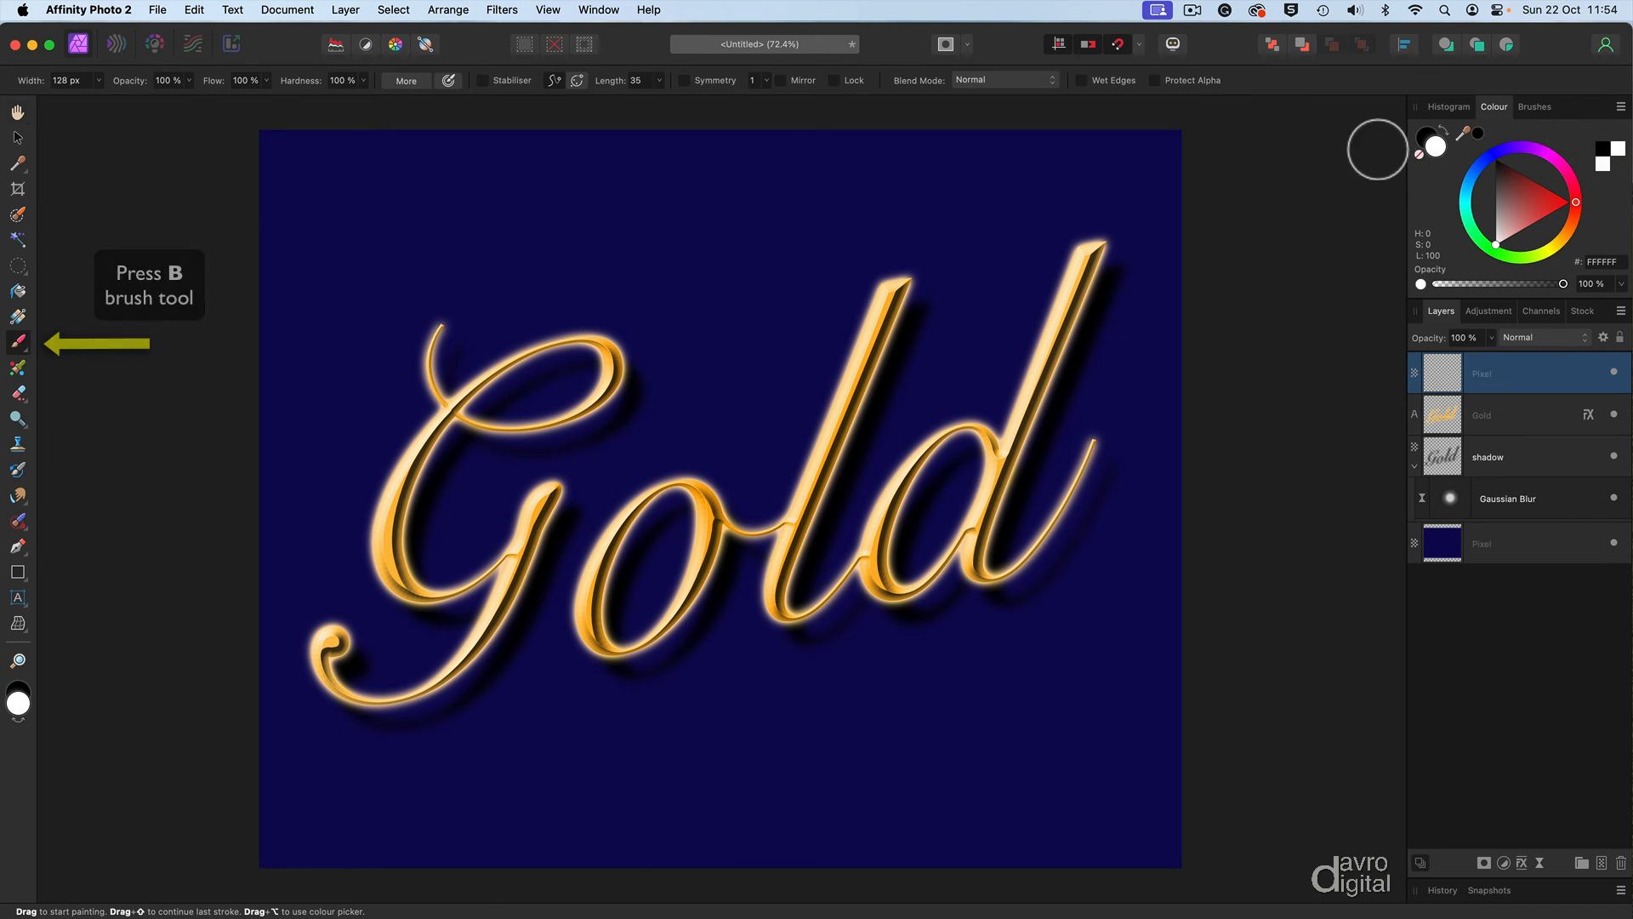
{"action": "left_click", "coordinate": [1536, 106]}
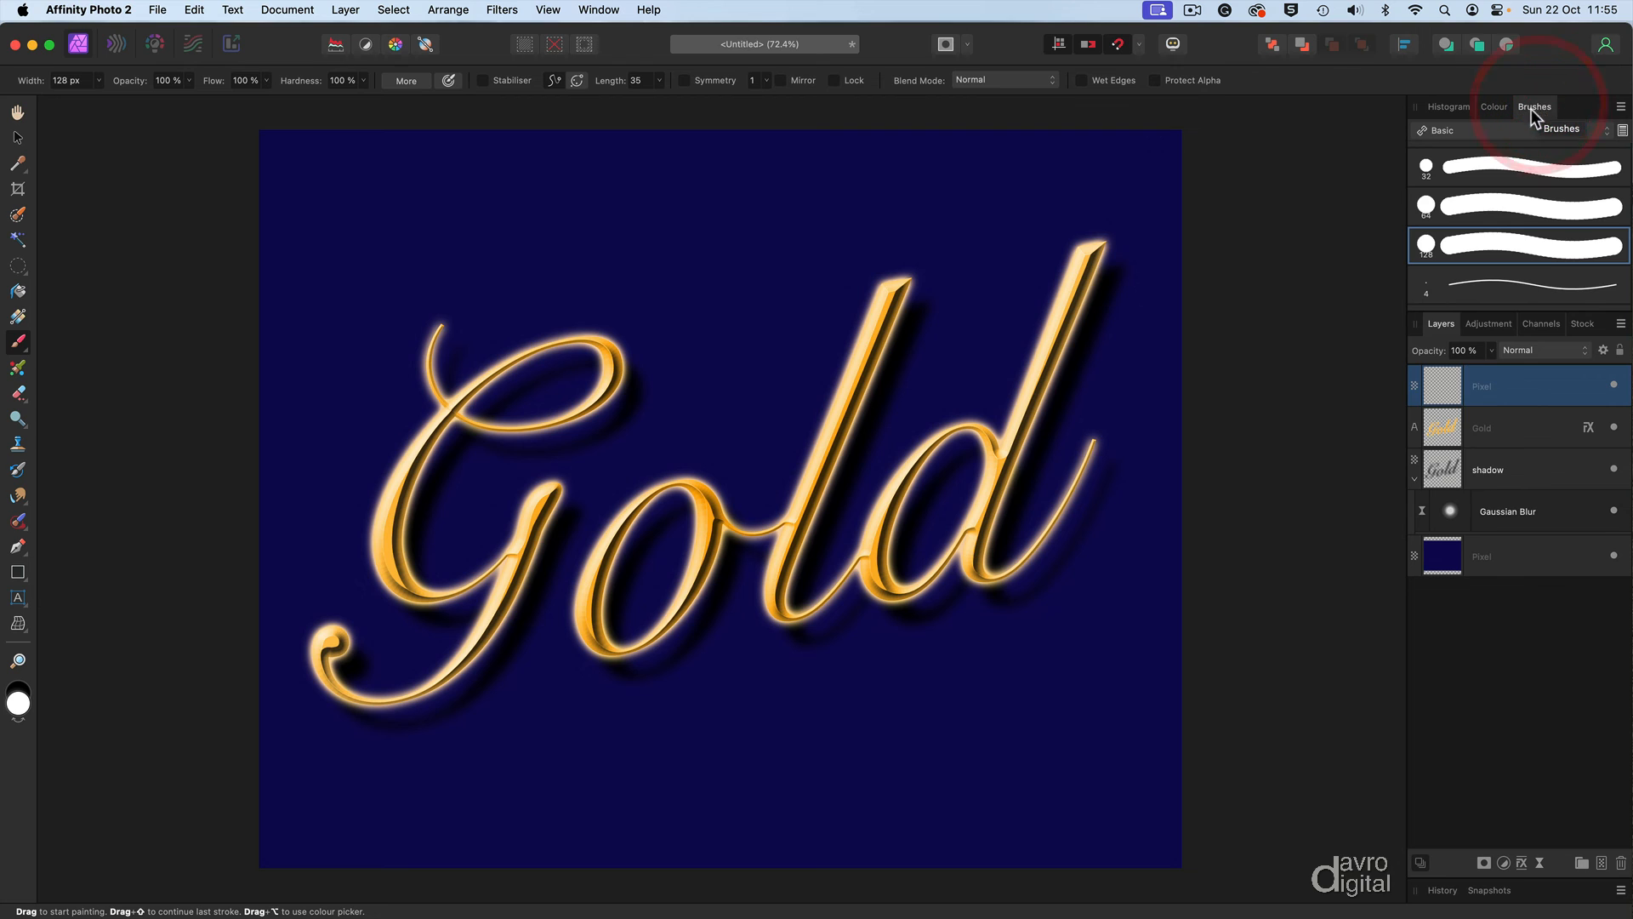
{"action": "left_click", "coordinate": [1477, 131]}
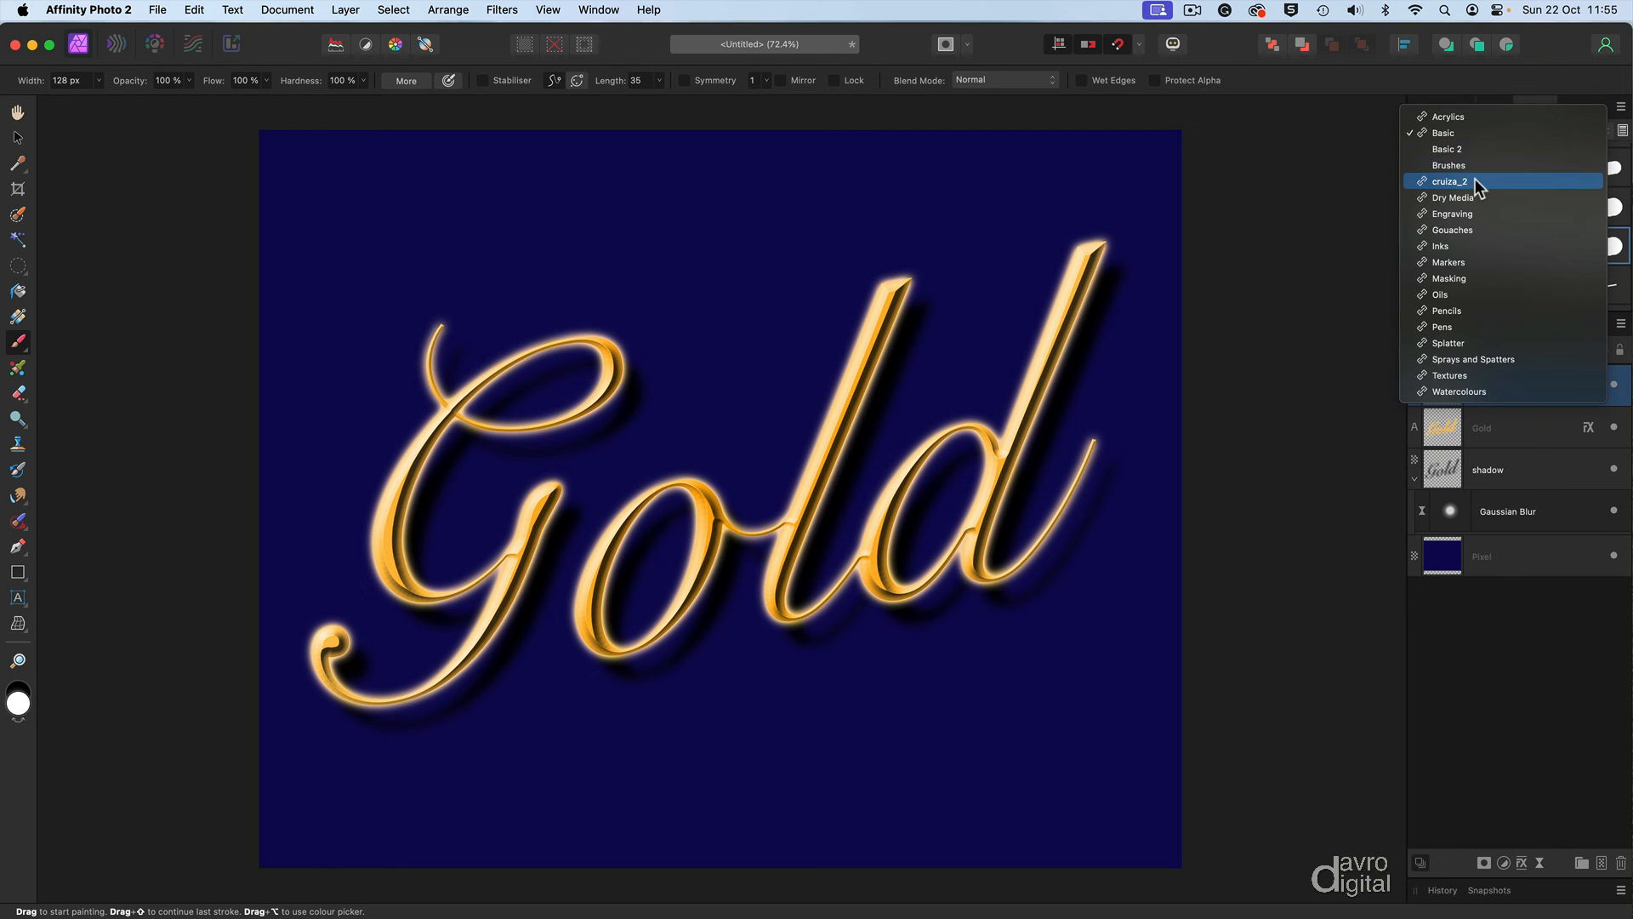
{"action": "left_click", "coordinate": [1475, 181]}
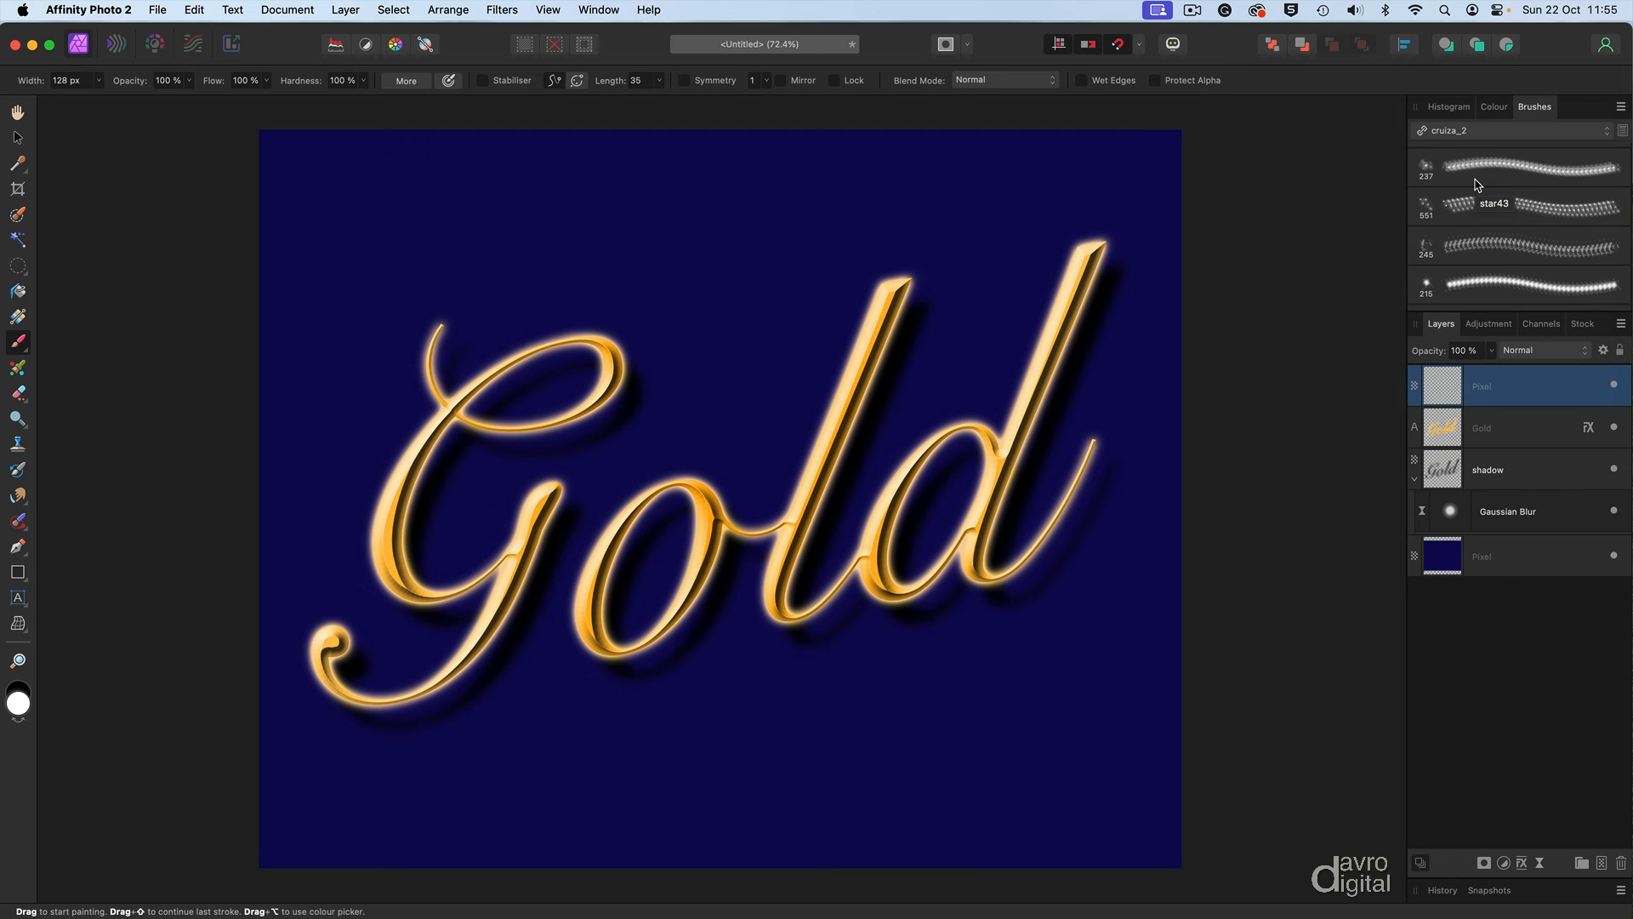
{"action": "scroll", "coordinate": [1478, 207], "scroll_direction": "down", "scroll_amount": 5}
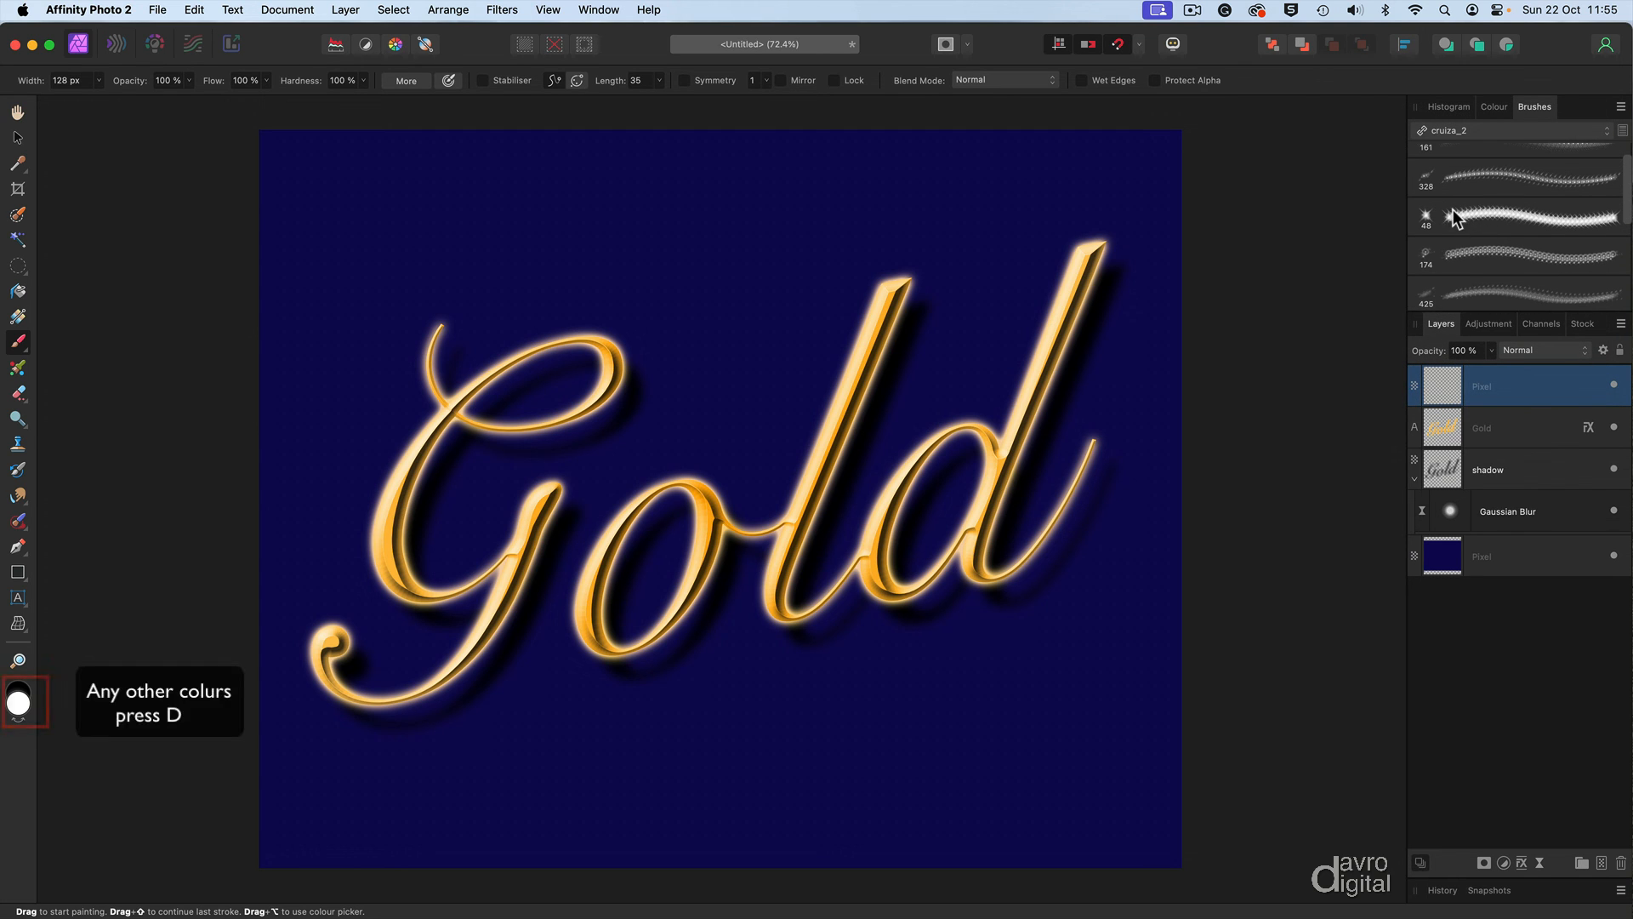
{"action": "left_click", "coordinate": [1454, 220]}
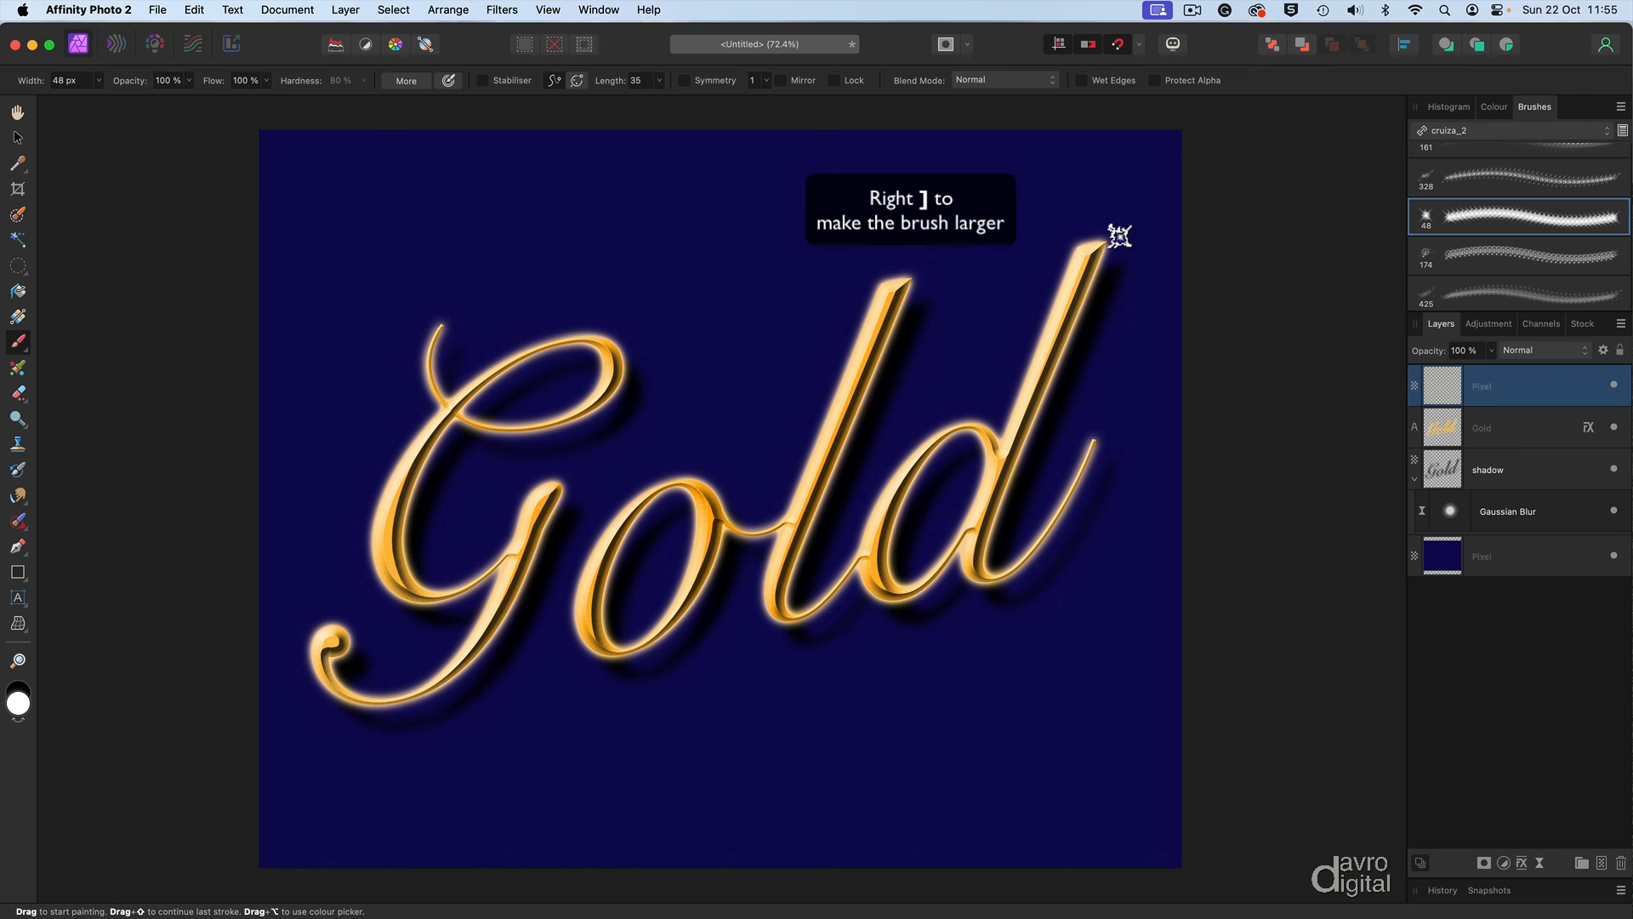
- Enlarge the star brush to about 257 px and stamp white sparkles on the top tips of the d and the l
{"action": "key", "text": "bracketright"}
{"action": "key", "text": "bracketright"}
{"action": "key", "text": "bracketright"}
{"action": "key", "text": "bracketright"}
{"action": "key", "text": "bracketright"}
{"action": "key", "text": "bracketright"}
{"action": "key", "text": "bracketright"}
{"action": "key", "text": "bracketright"}
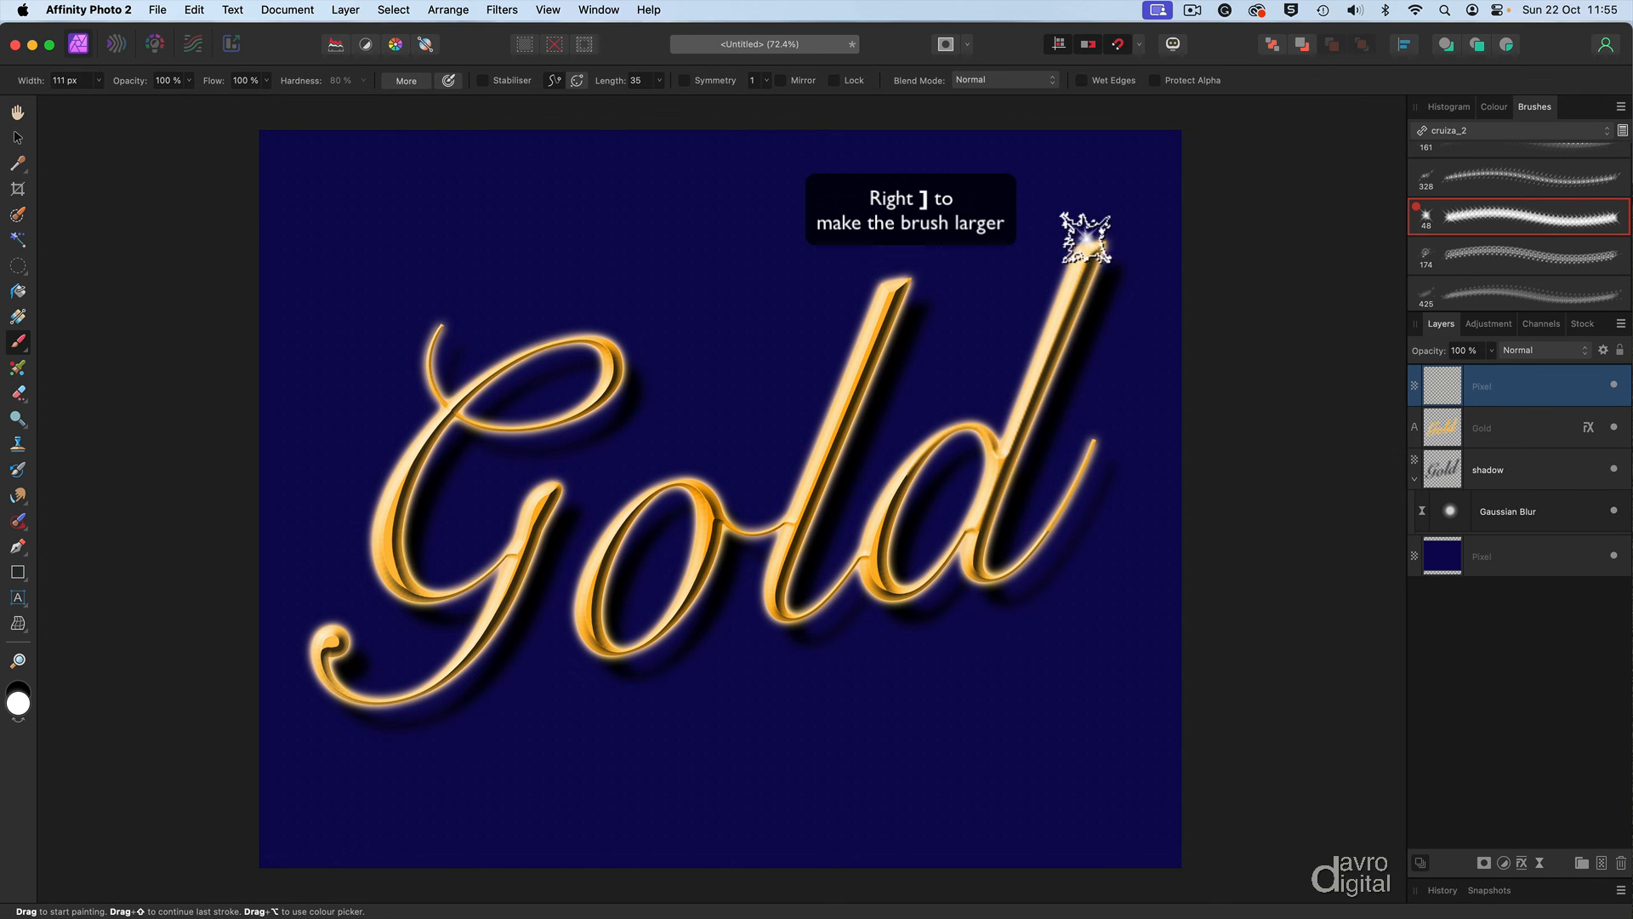
{"action": "key", "text": "bracketright"}
{"action": "key", "text": "bracketright"}
{"action": "key", "text": "bracketright"}
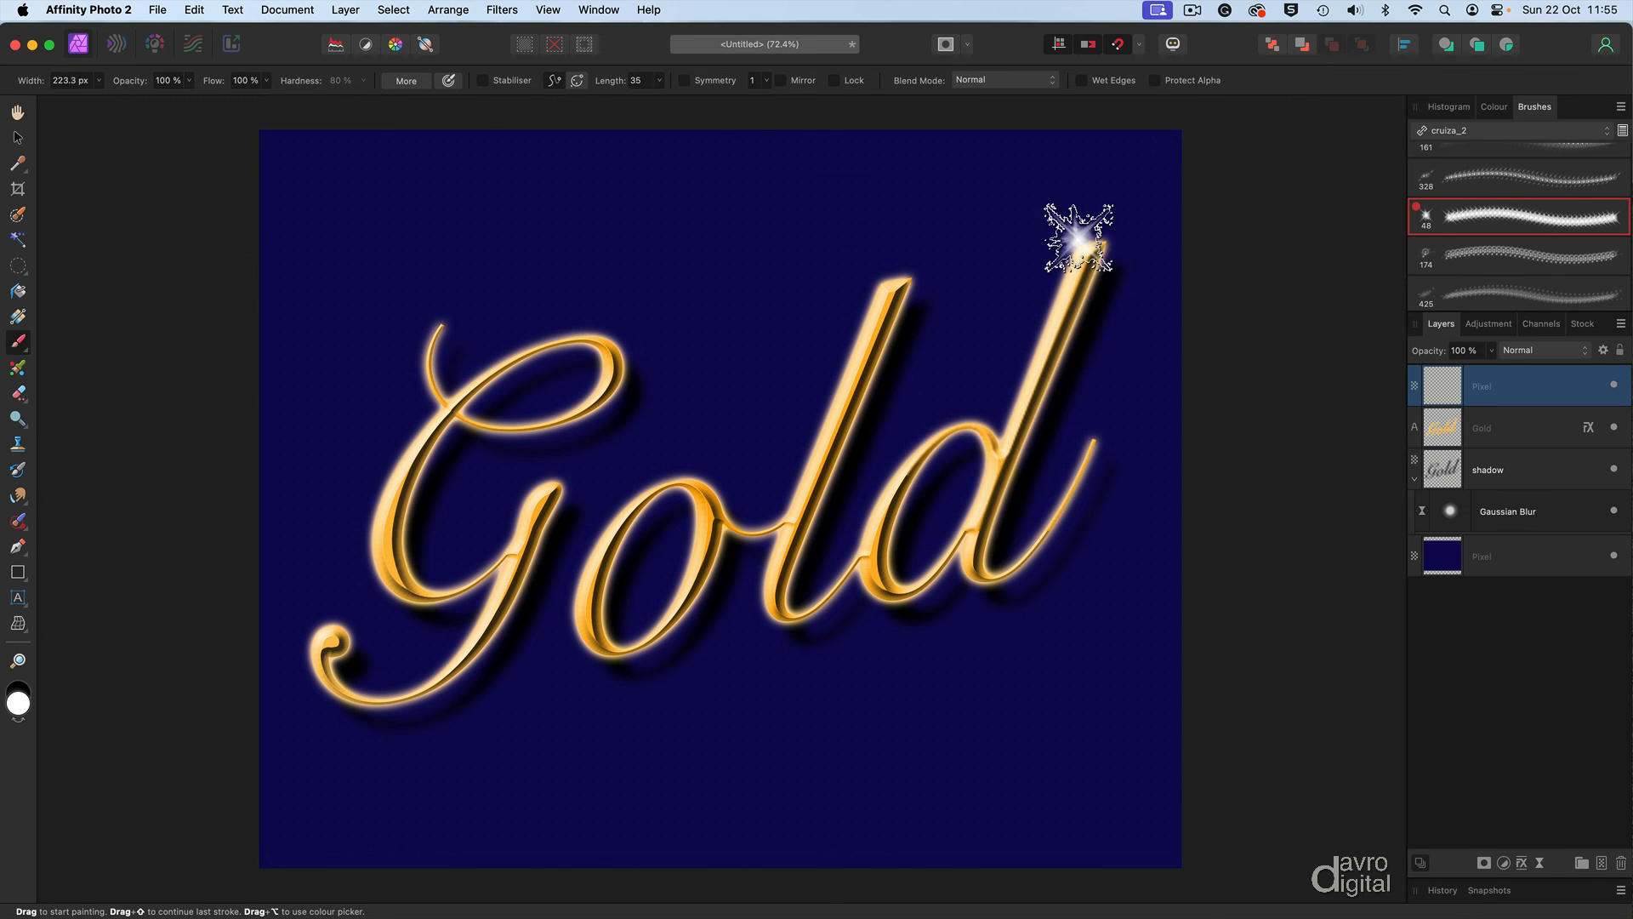
{"action": "left_click", "coordinate": [1079, 238]}
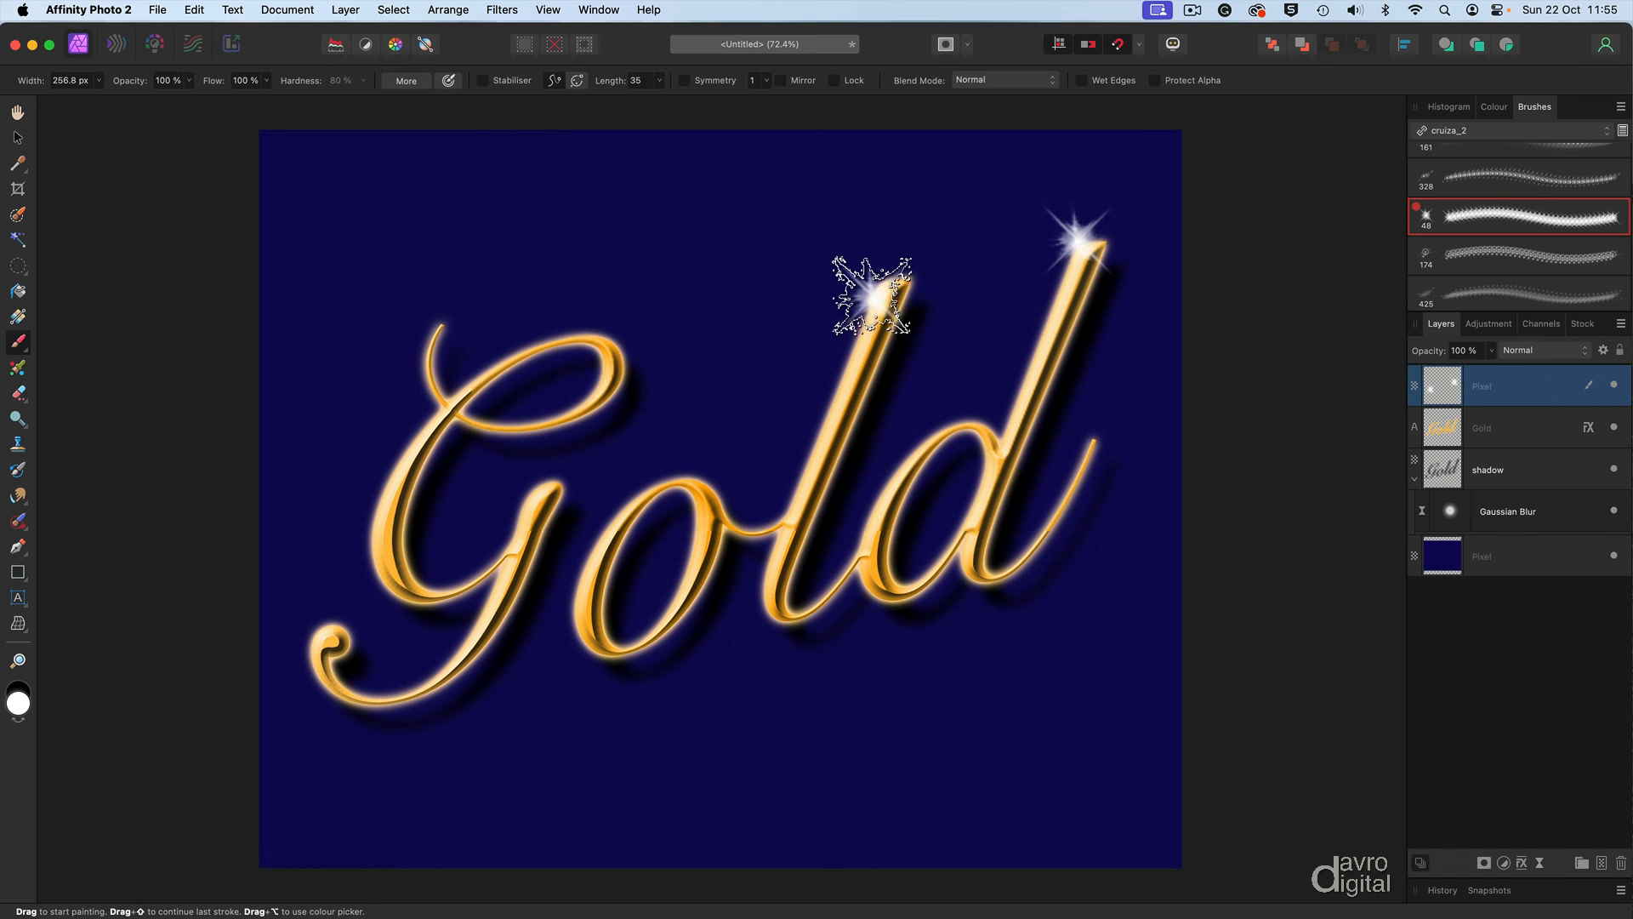
{"action": "left_click", "coordinate": [876, 279]}
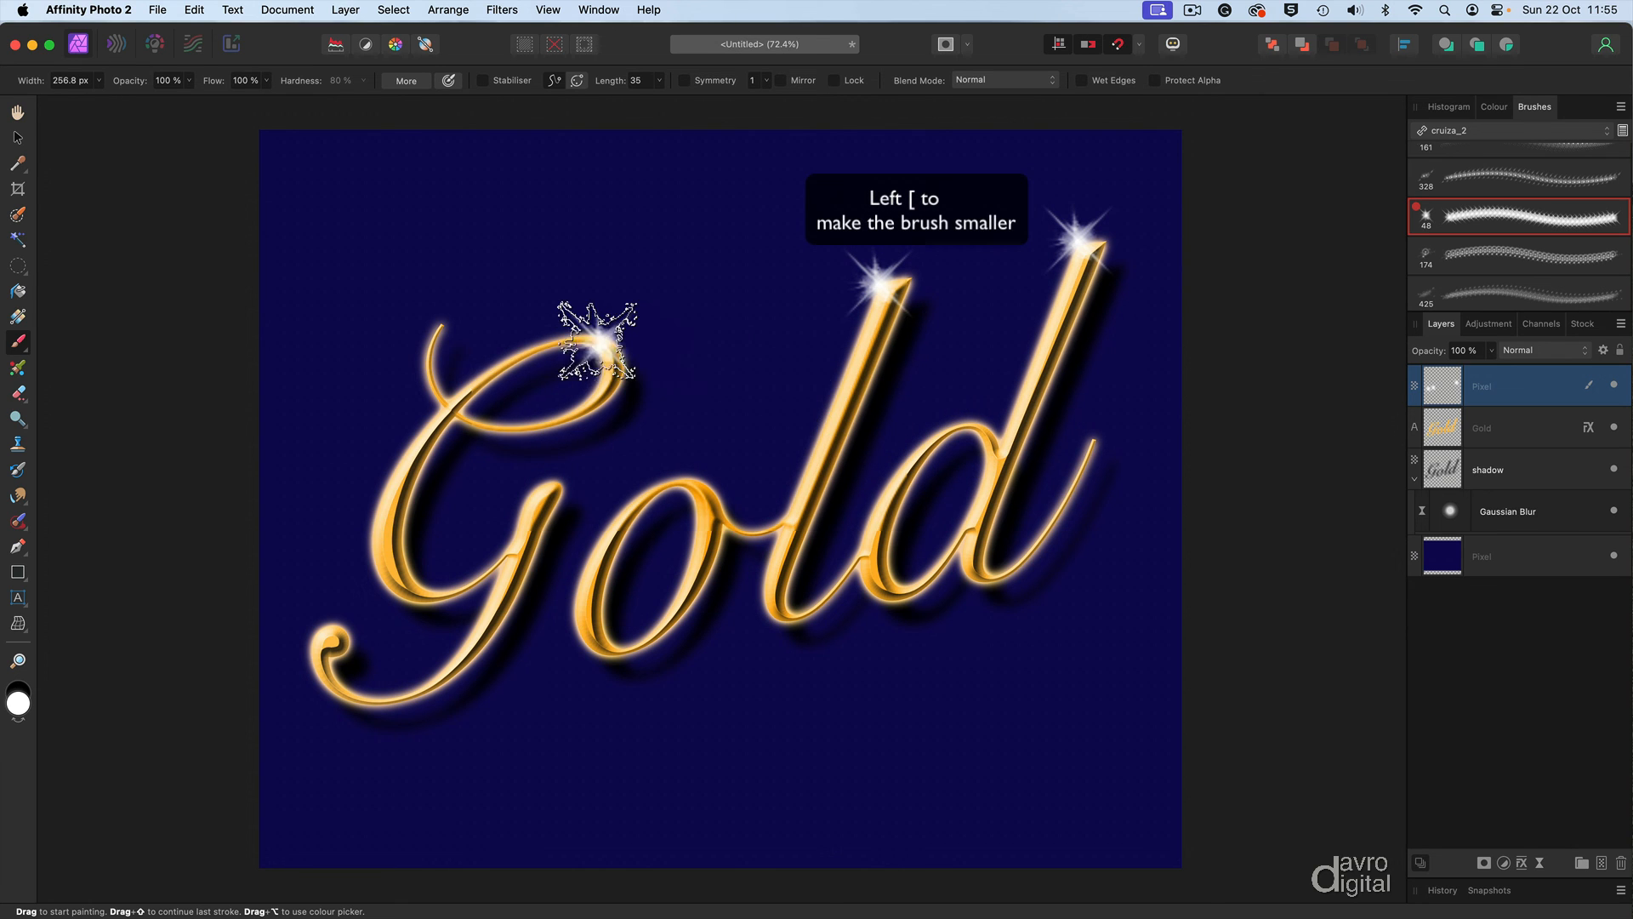
- Reduce the star brush to about 114 px and stamp small sparkles on the G's upper starting tip and the d's end stroke
{"action": "key", "text": "bracketleft"}
{"action": "key", "text": "bracketleft"}
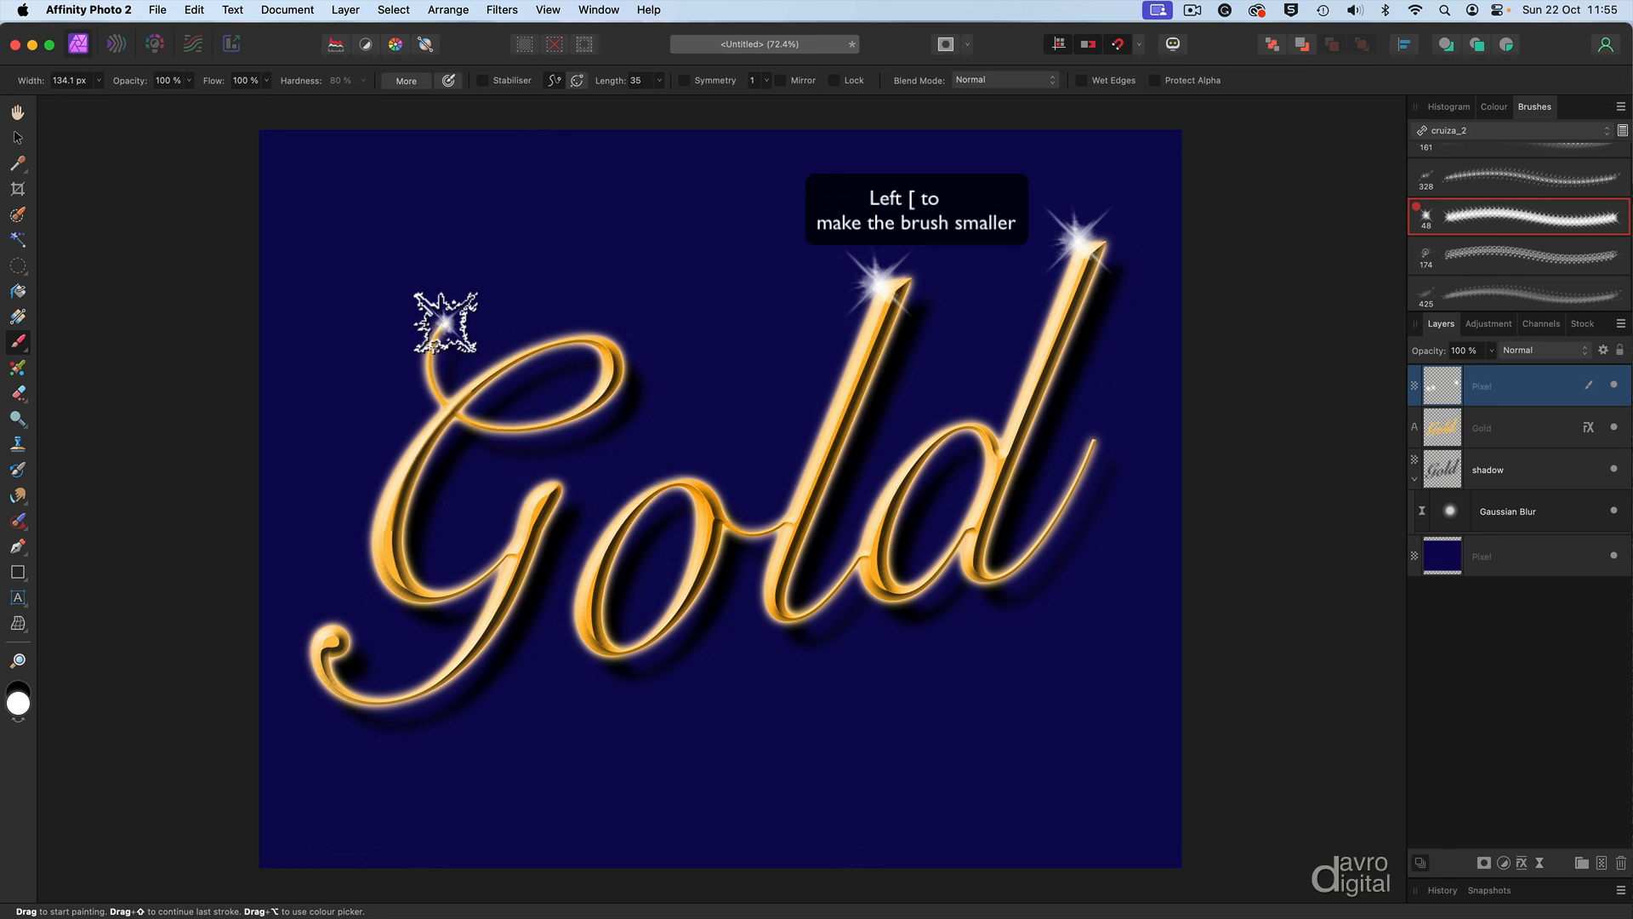
{"action": "left_click", "coordinate": [441, 317]}
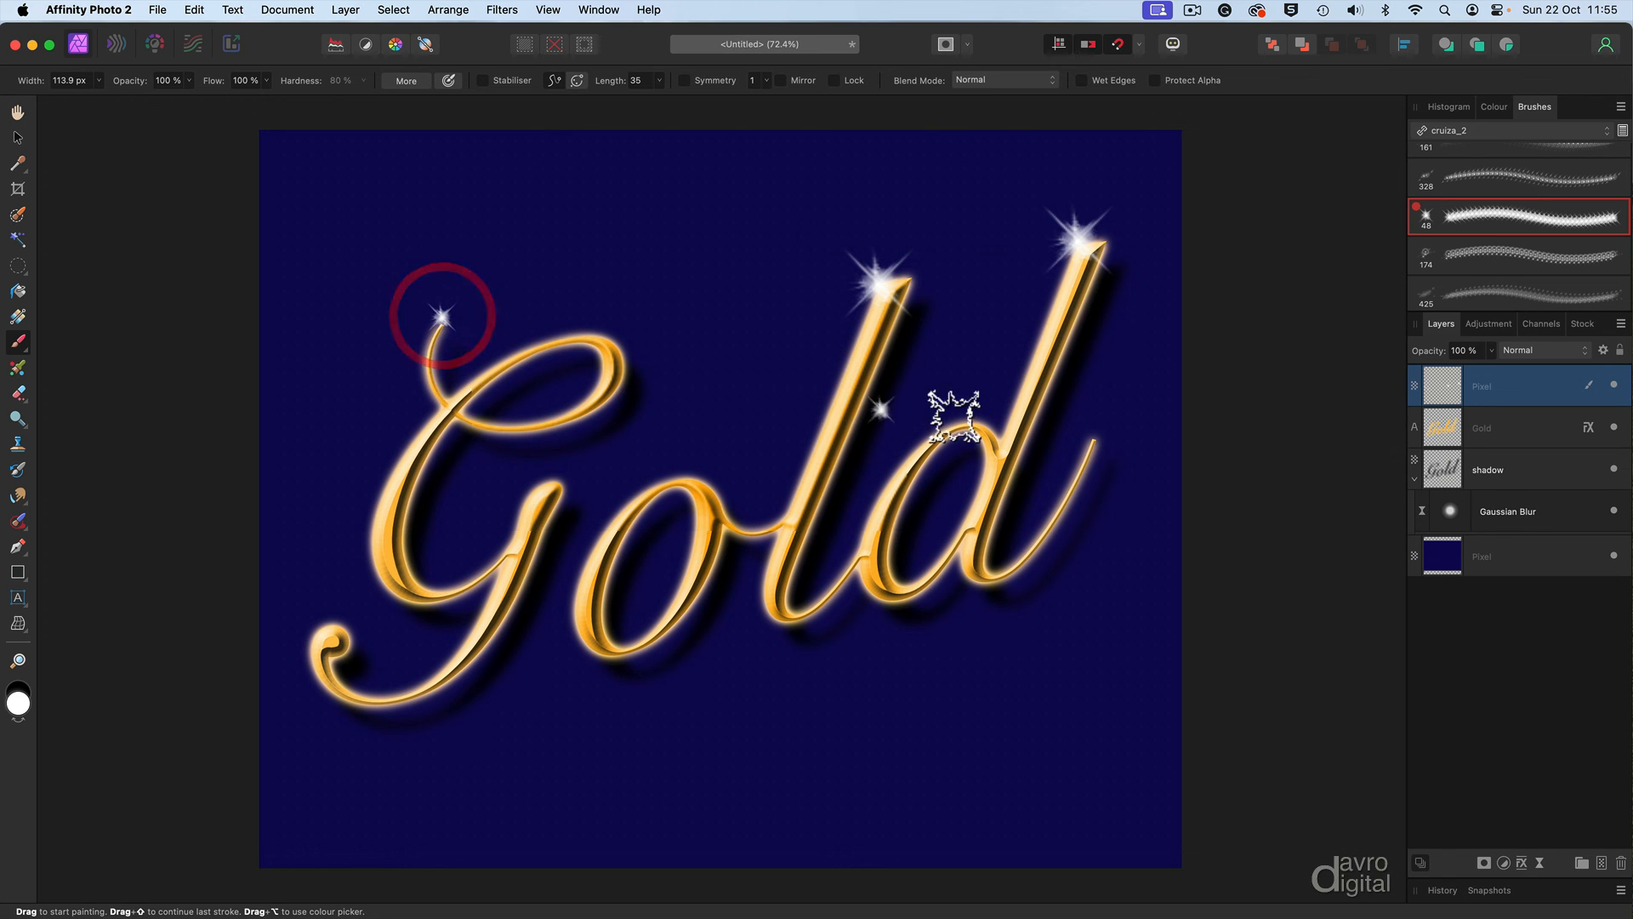
{"action": "left_click", "coordinate": [1094, 434]}
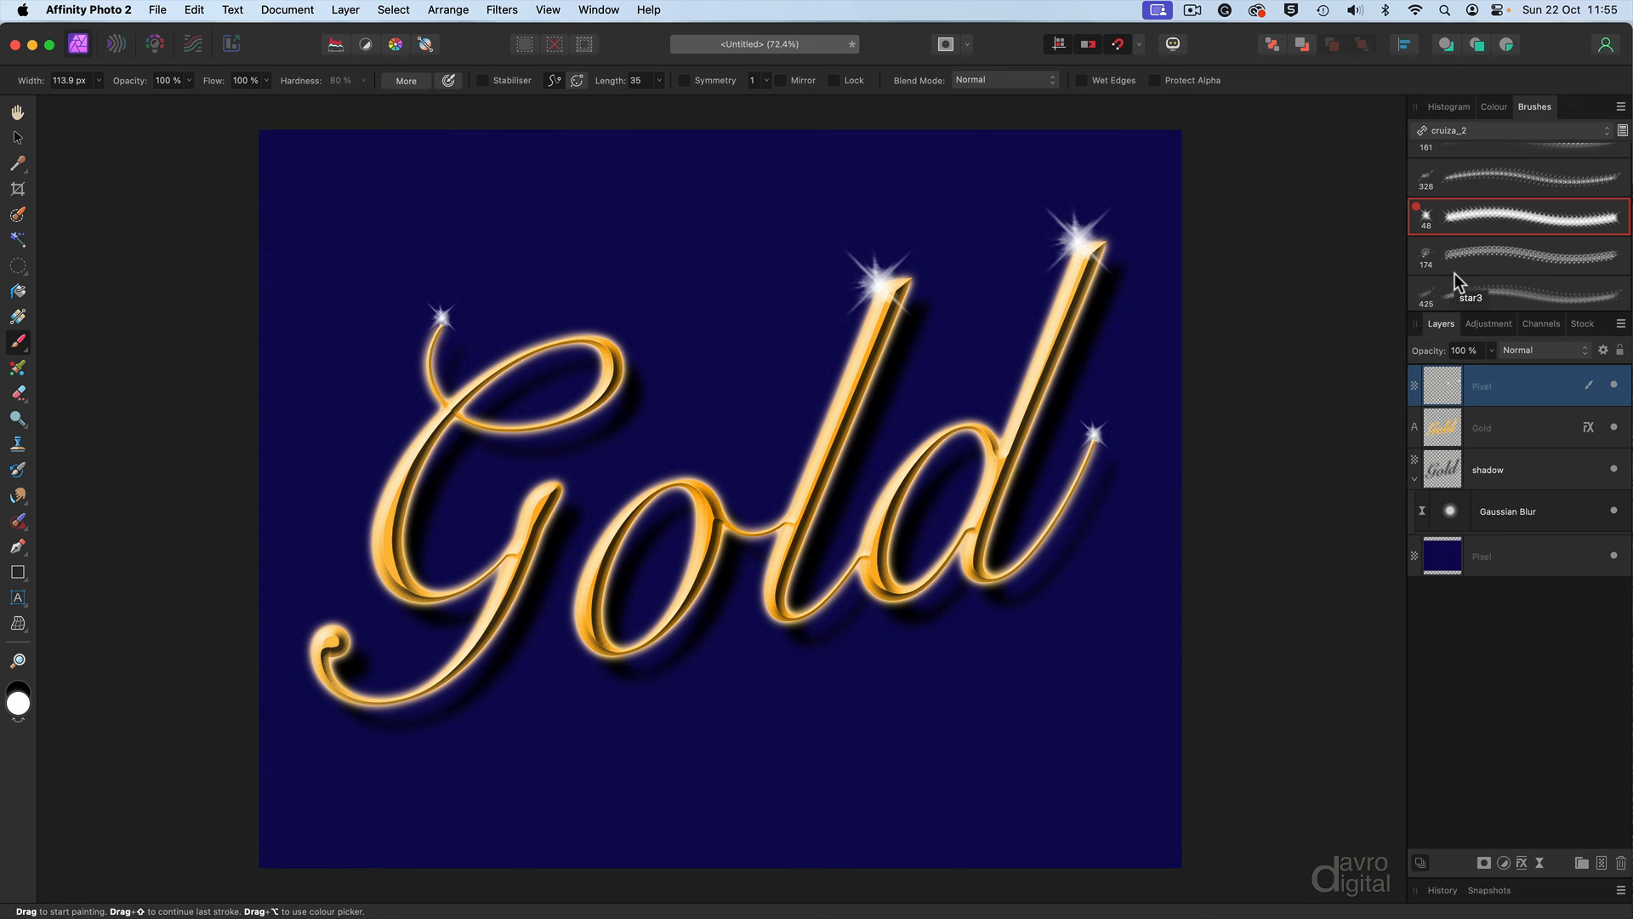
- Choose the 215 px sttarr brush, enlarge it to about 284 px and stamp a sparkle on the G's lower curl
{"action": "scroll", "coordinate": [1455, 273], "scroll_direction": "up", "scroll_amount": 1}
{"action": "scroll", "coordinate": [1454, 277], "scroll_direction": "down", "scroll_amount": 5}
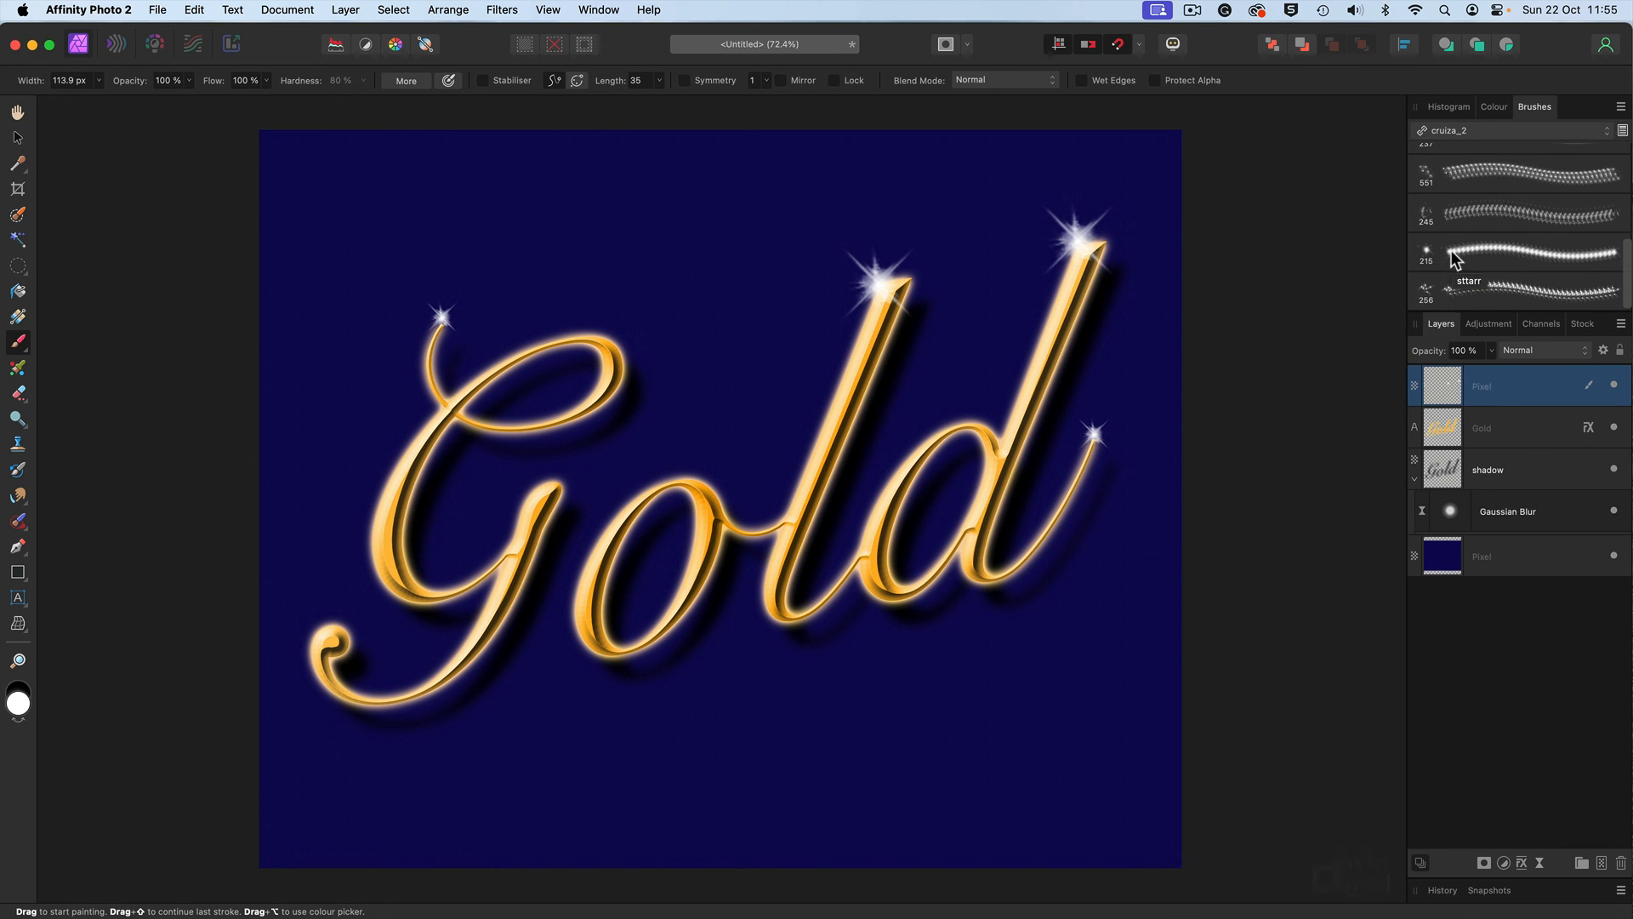
{"action": "left_click", "coordinate": [1451, 251]}
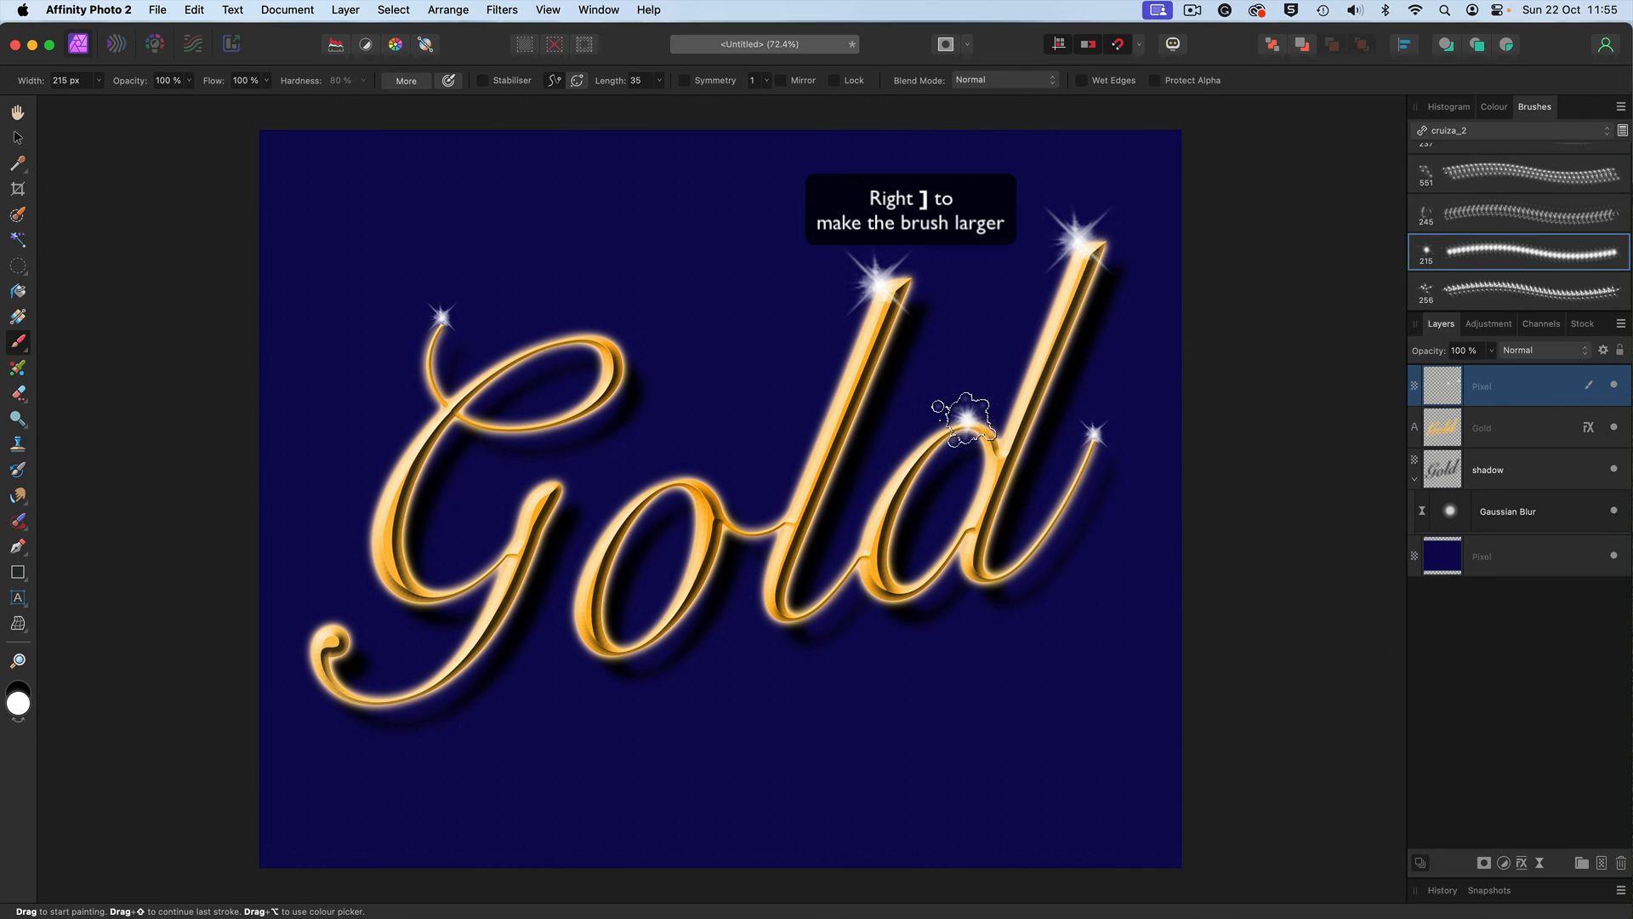
{"action": "key", "text": "bracketright"}
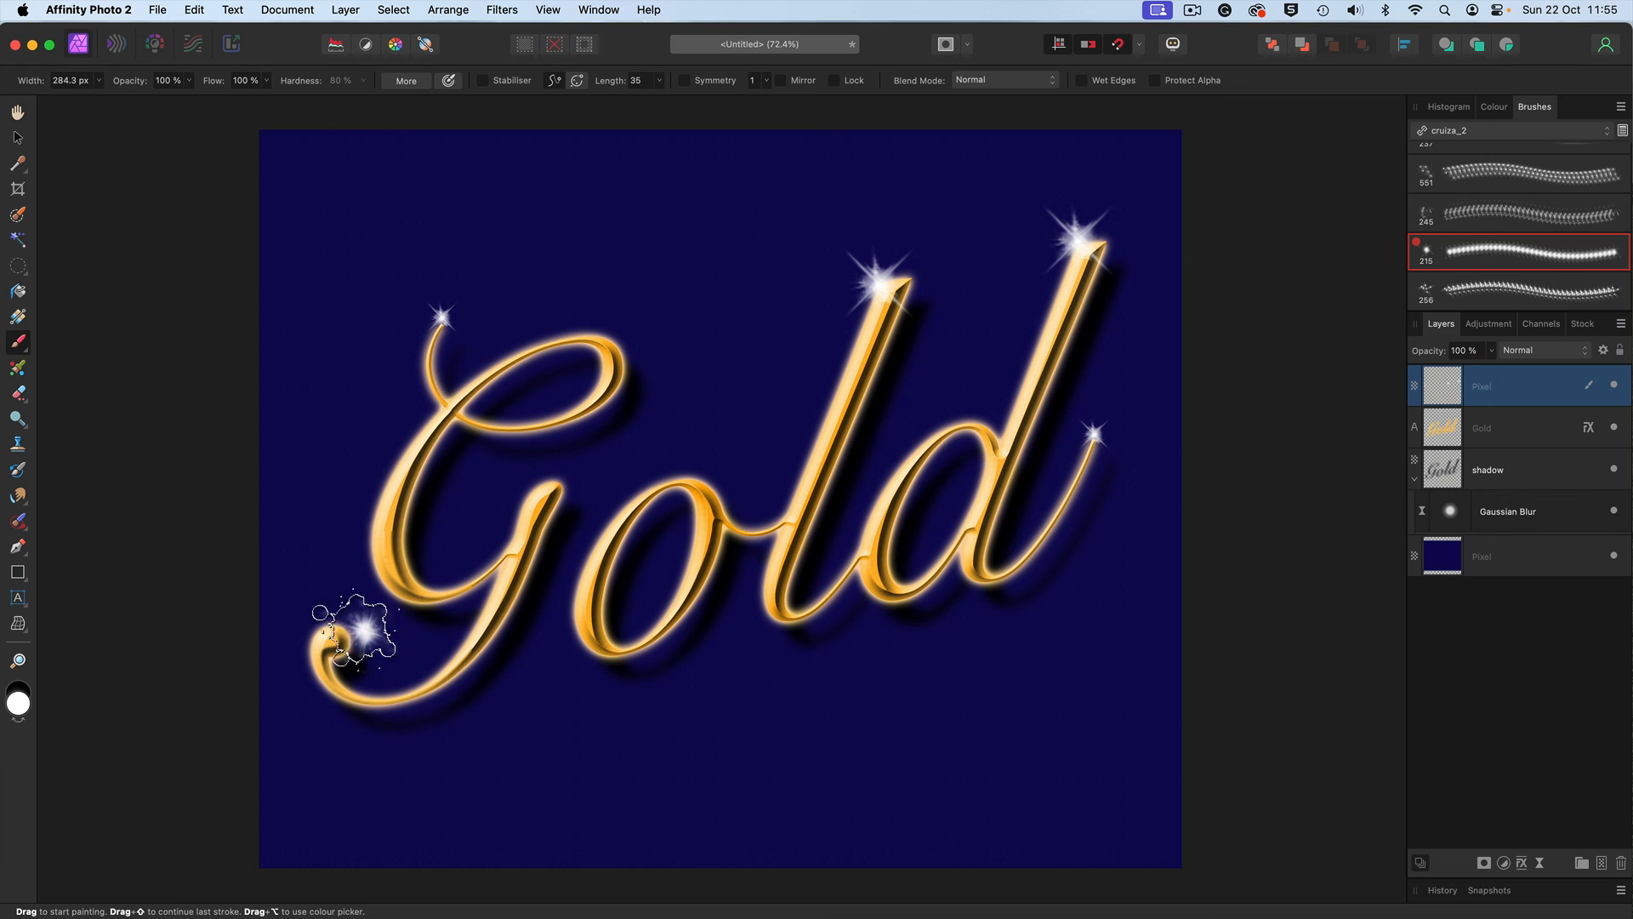
{"action": "left_click", "coordinate": [327, 627]}
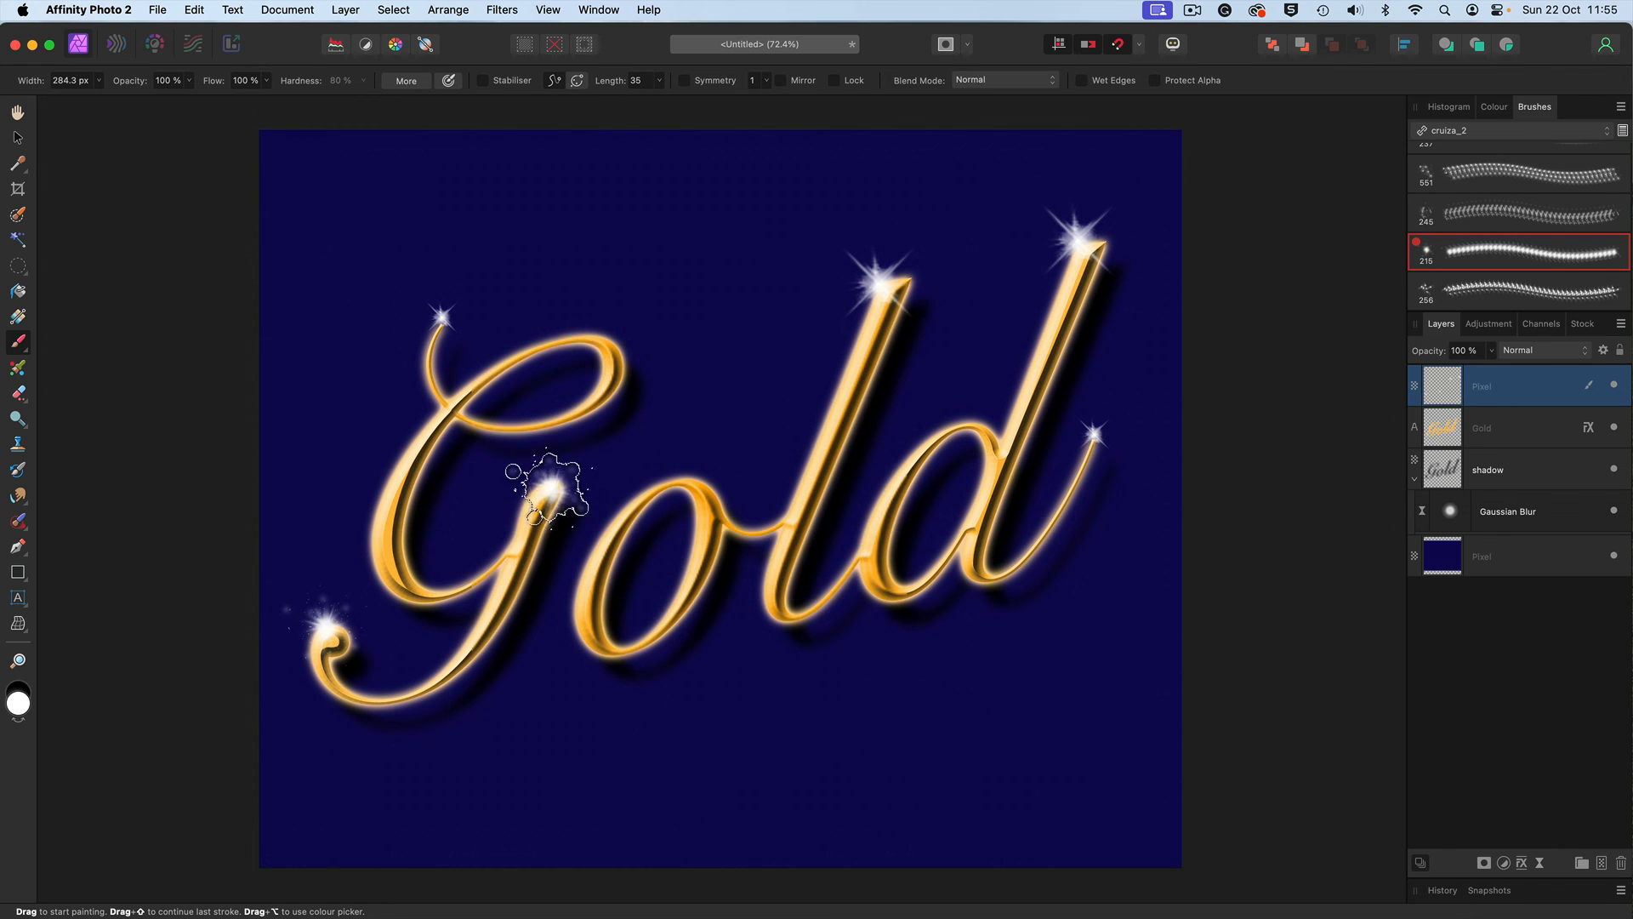
- Stamp sparkles of about 242 px on the G's inner stem tip and about 278 px on the d's bowl, and switch to the panning tool
{"action": "key", "text": "bracketleft"}
{"action": "left_click", "coordinate": [541, 478]}
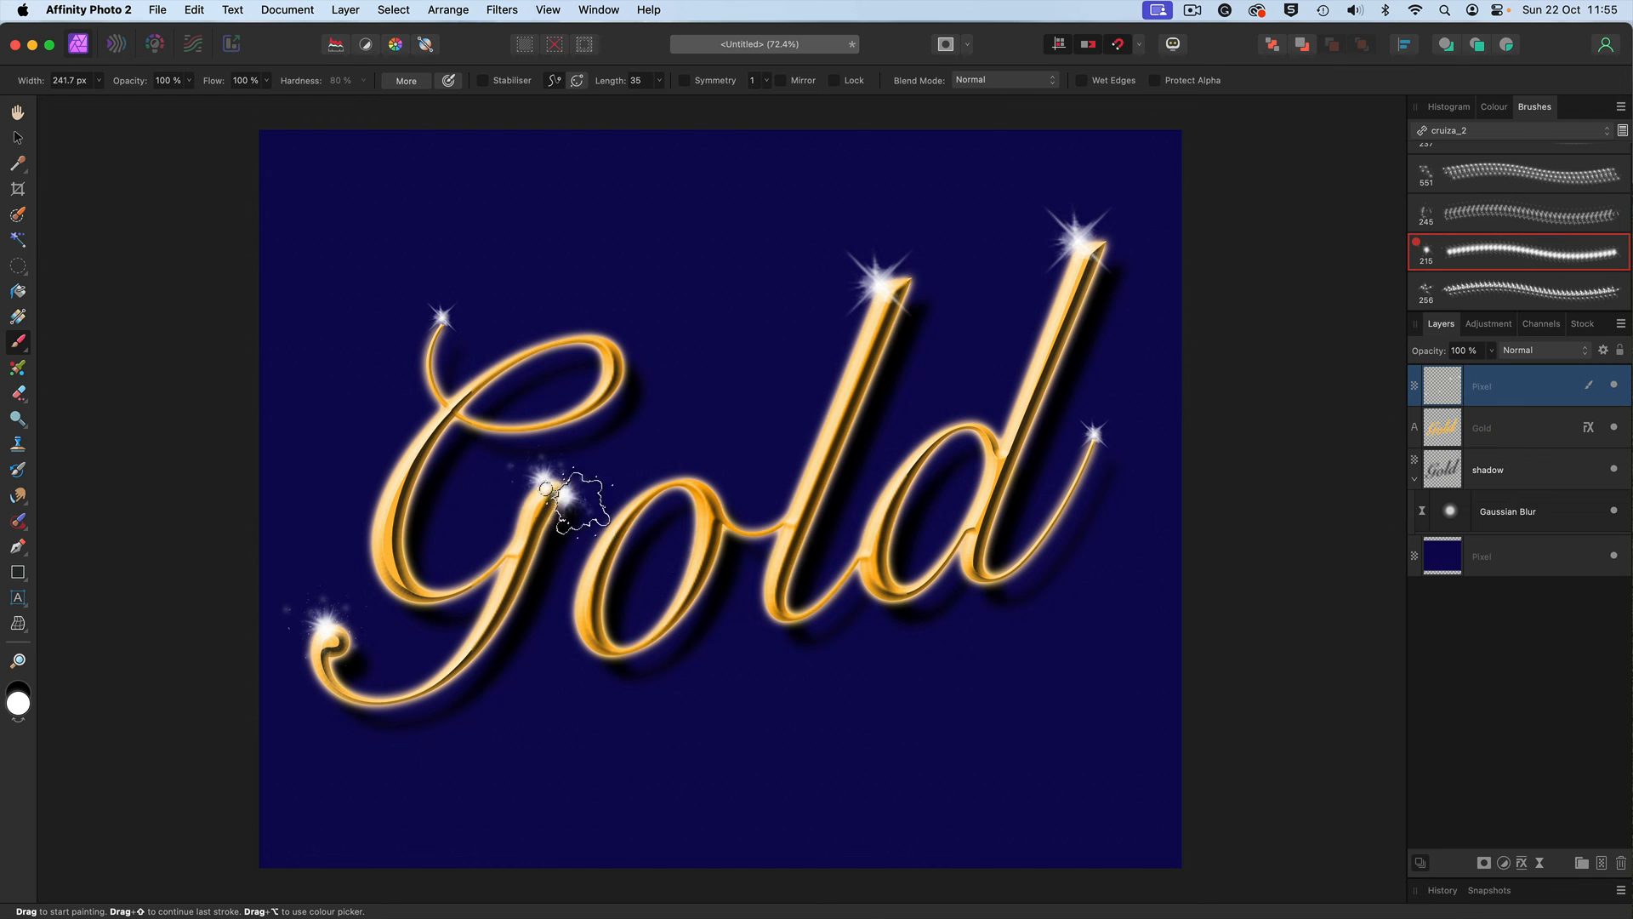
{"action": "key", "text": "bracketright"}
{"action": "left_click", "coordinate": [894, 471]}
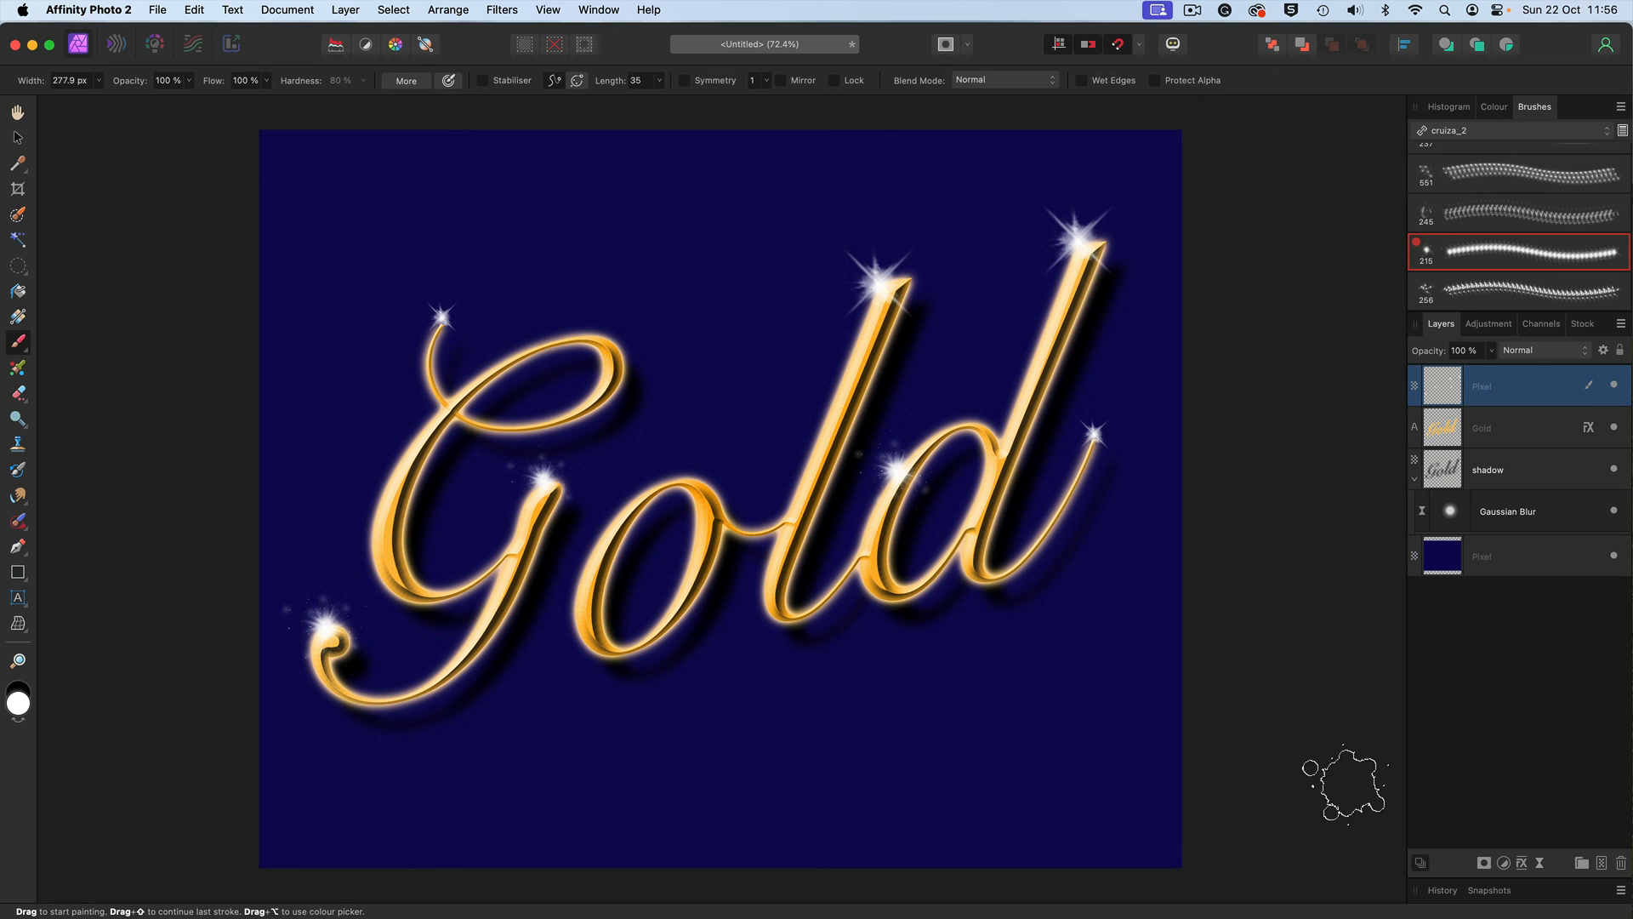
{"action": "key", "text": "h"}
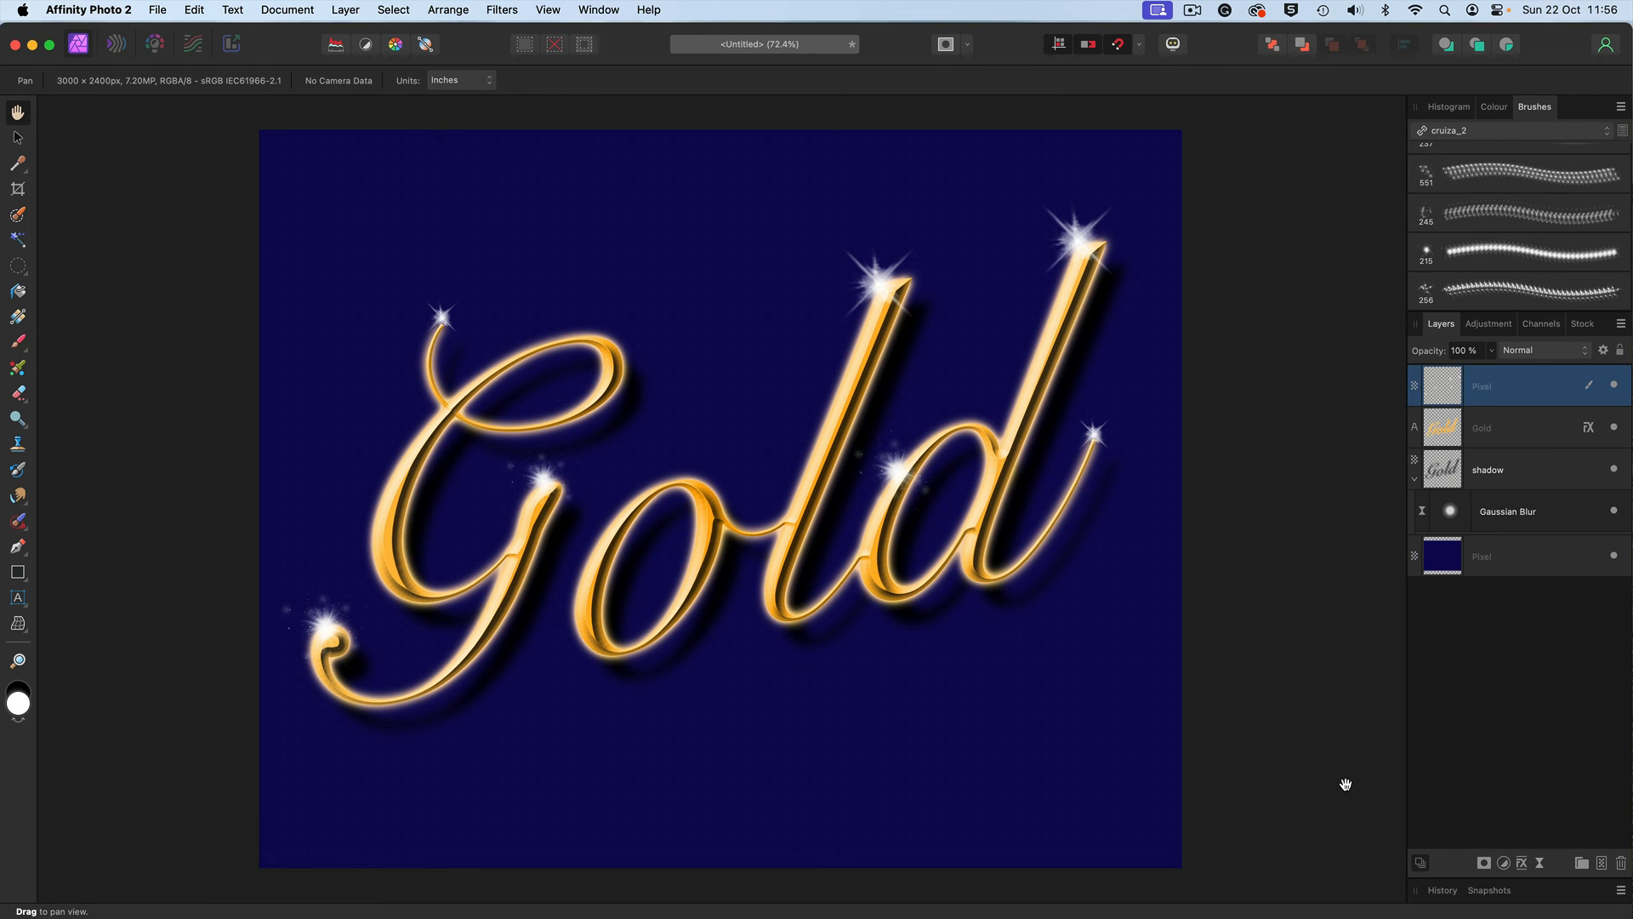